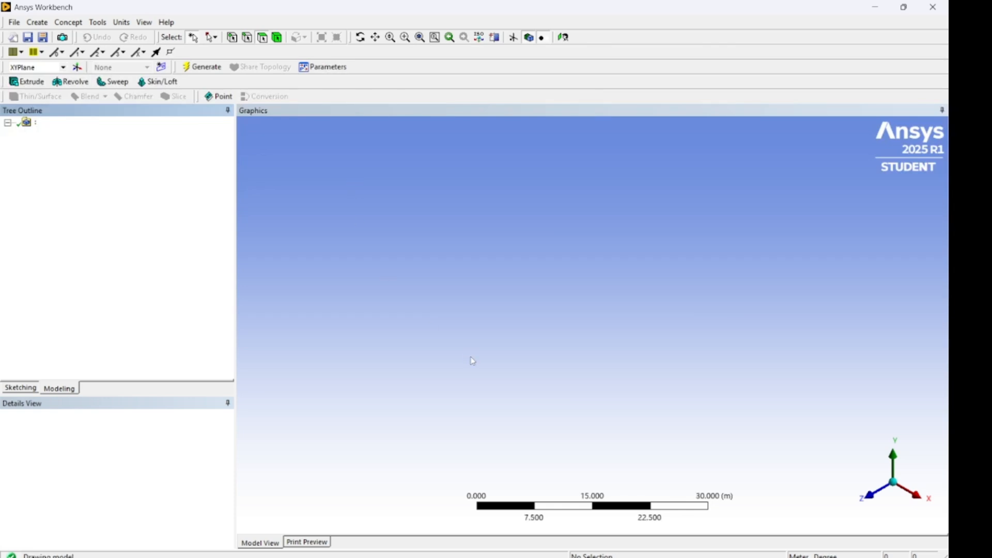
On the XY plane, sketch a circle about 3.8 m in diameter centred on the origin.
left_click(871, 497)
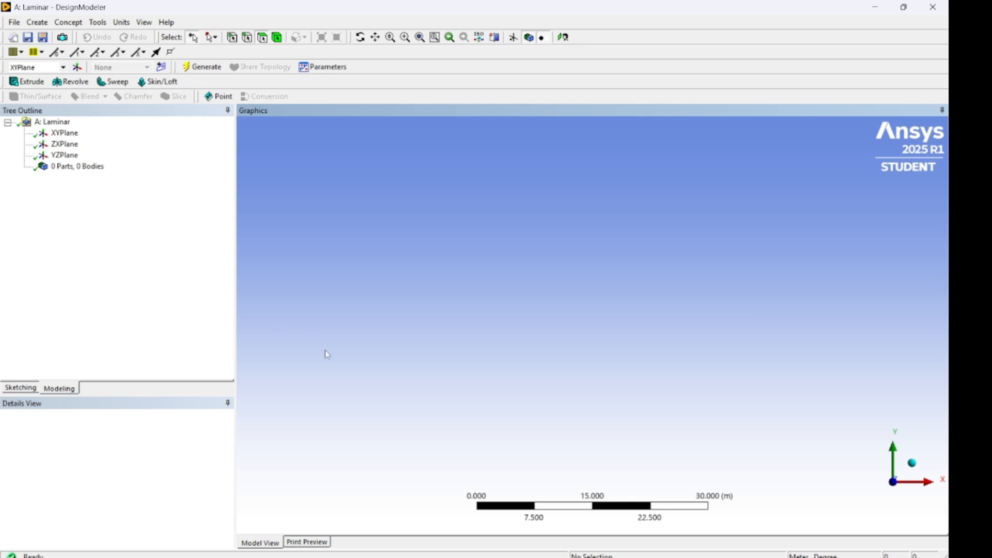
left_click(21, 388)
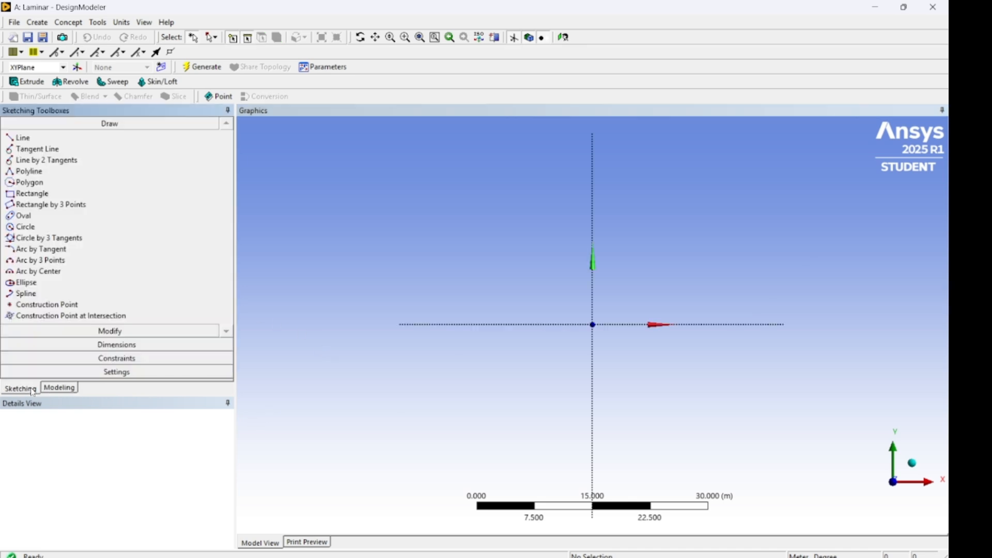
left_click(25, 227)
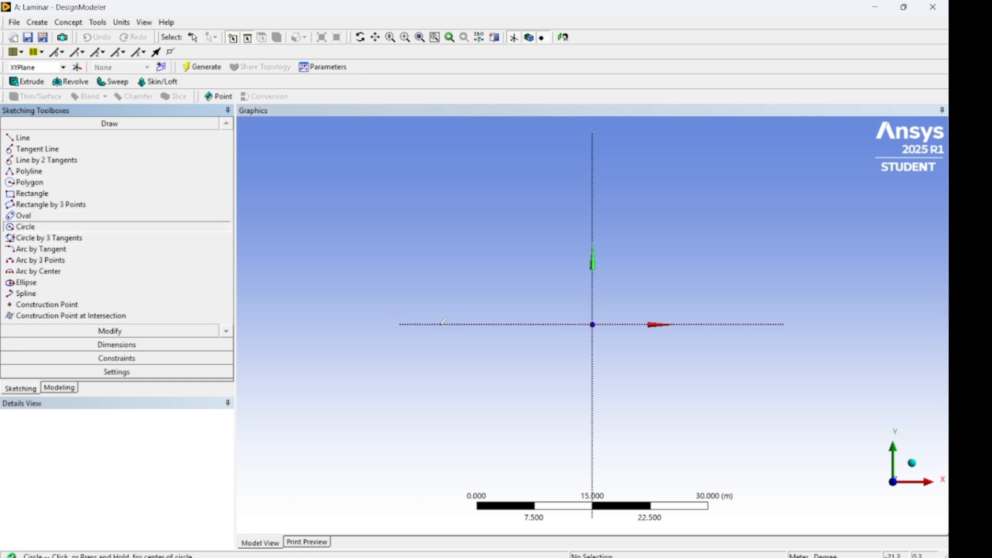
scroll(616, 310, "up", 4)
scroll(616, 309, "up", 3)
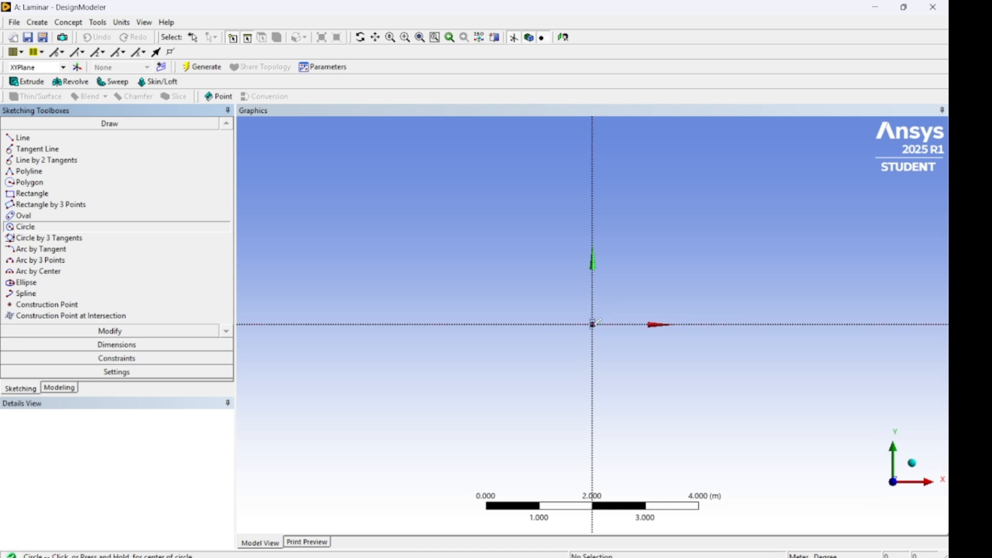
left_click(593, 324)
left_click(669, 258)
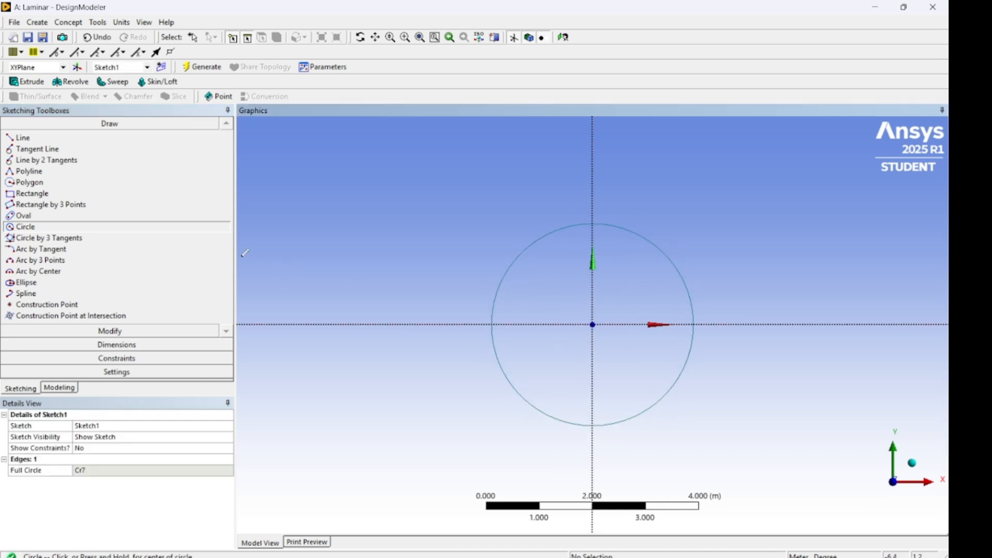
Sketch a rectangle about 10.2 m wide and 6.1 m high around the circle.
left_click(32, 193)
left_click(323, 185)
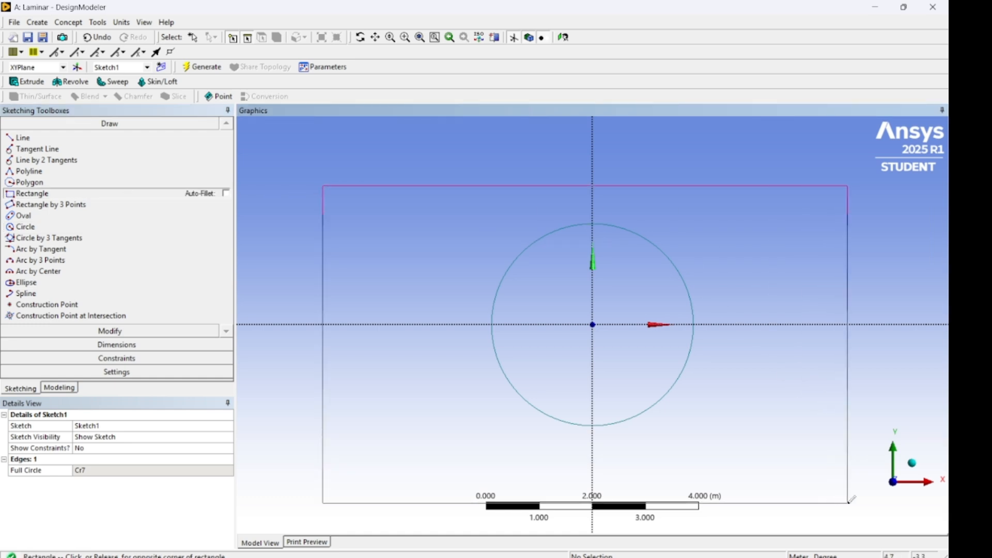
left_click(863, 511)
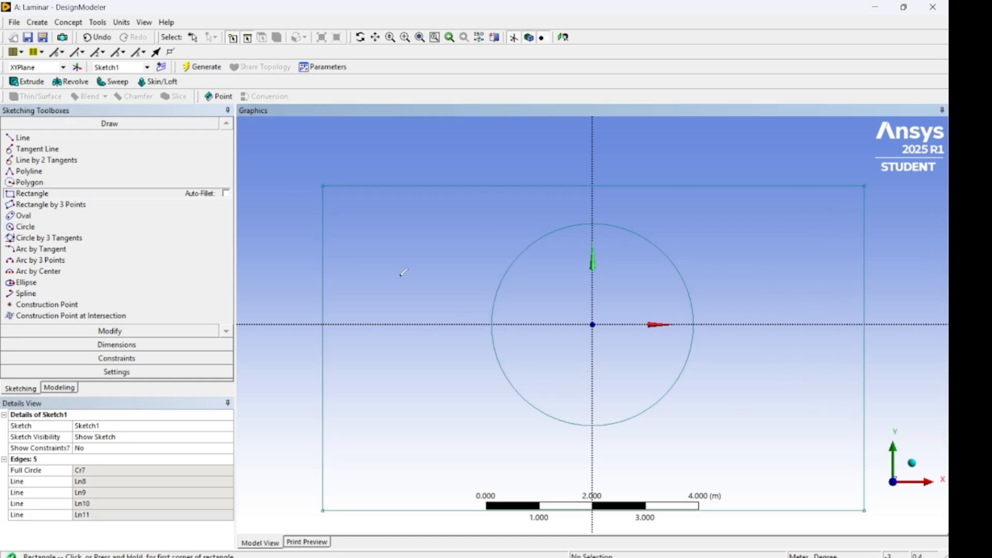
Dimension the circle's diameter and set it to 1 m.
left_click(79, 345)
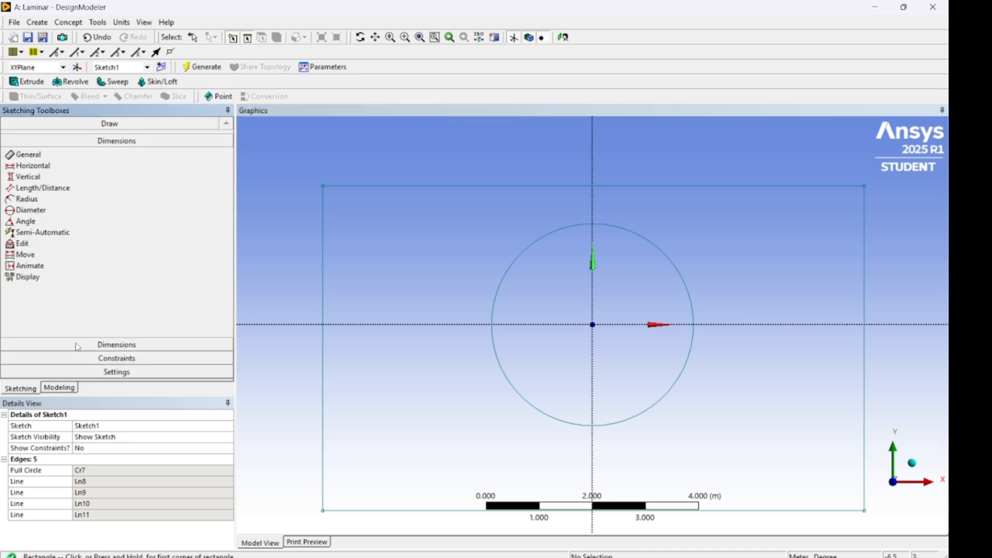
left_click(21, 221)
left_click(680, 260)
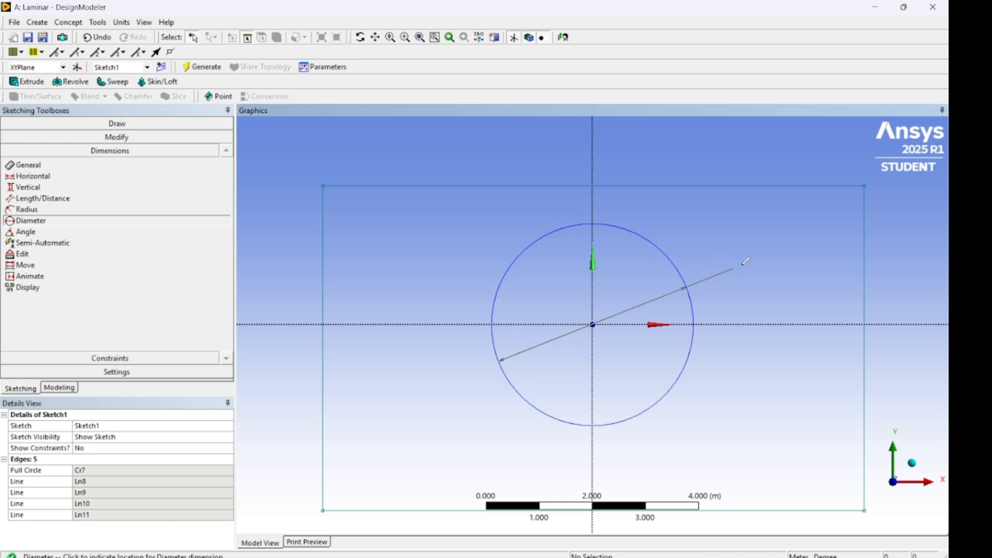
left_click(732, 282)
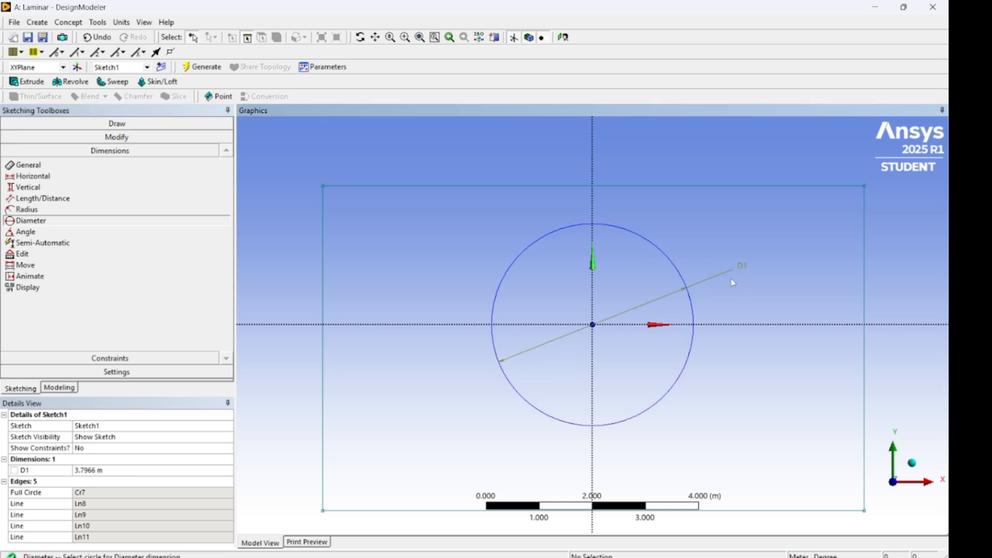
left_click(173, 469)
type("1")
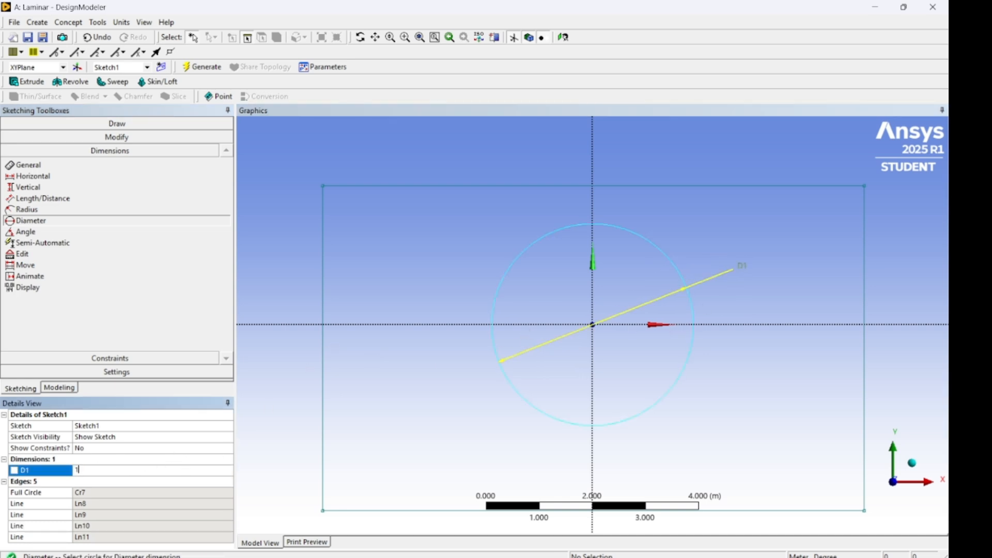
key("Return")
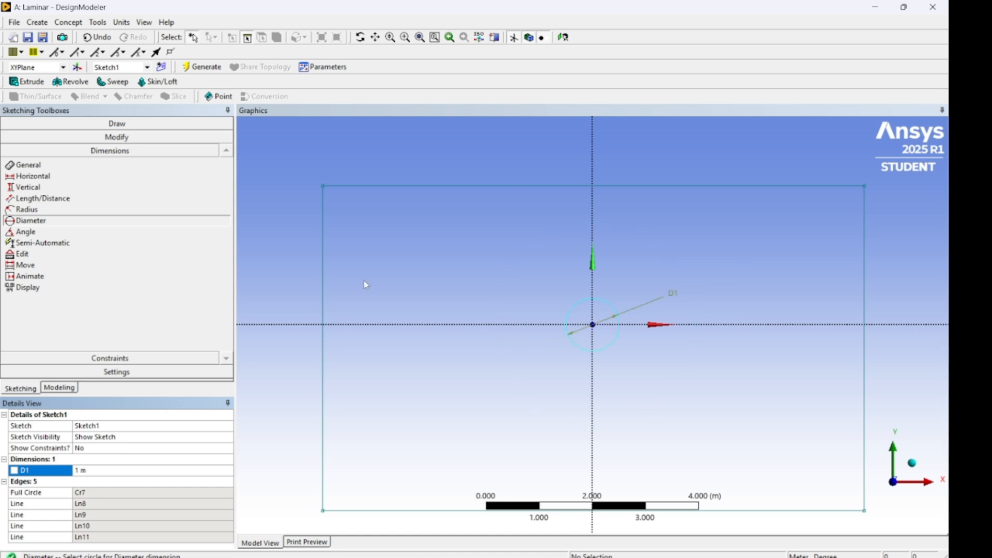
Add a vertical dimension for the rectangle's full height, placed outside its left edge.
left_click(59, 188)
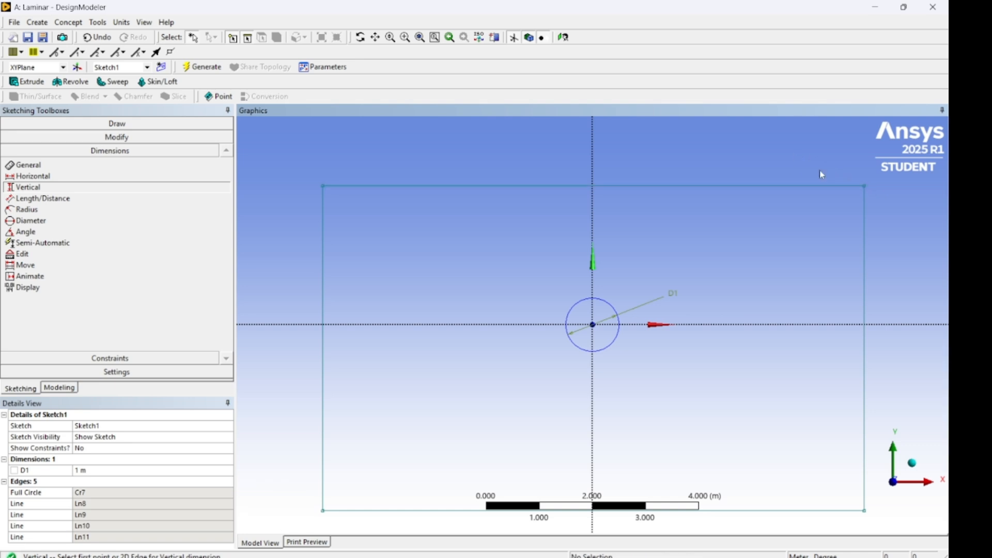
left_click(324, 186)
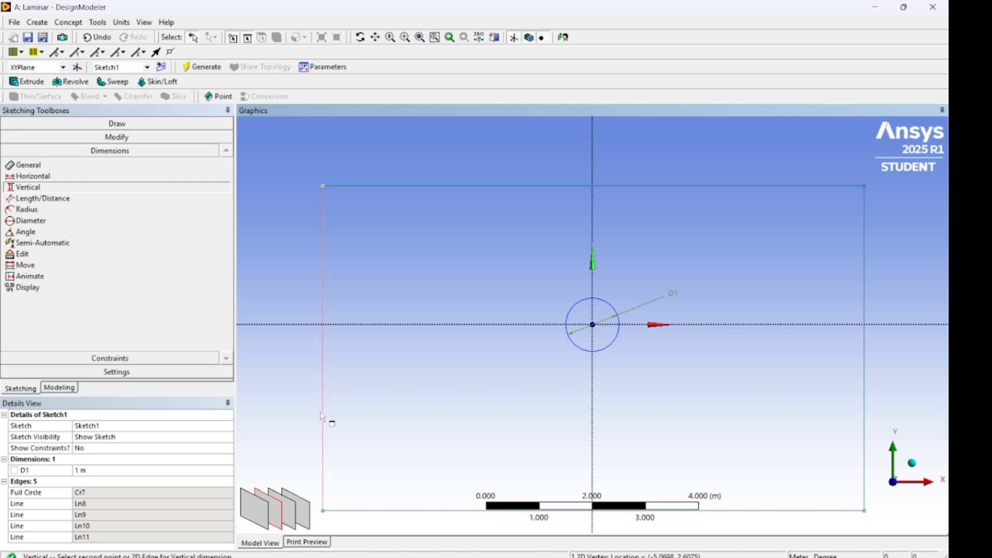
left_click(322, 416)
left_click(297, 358)
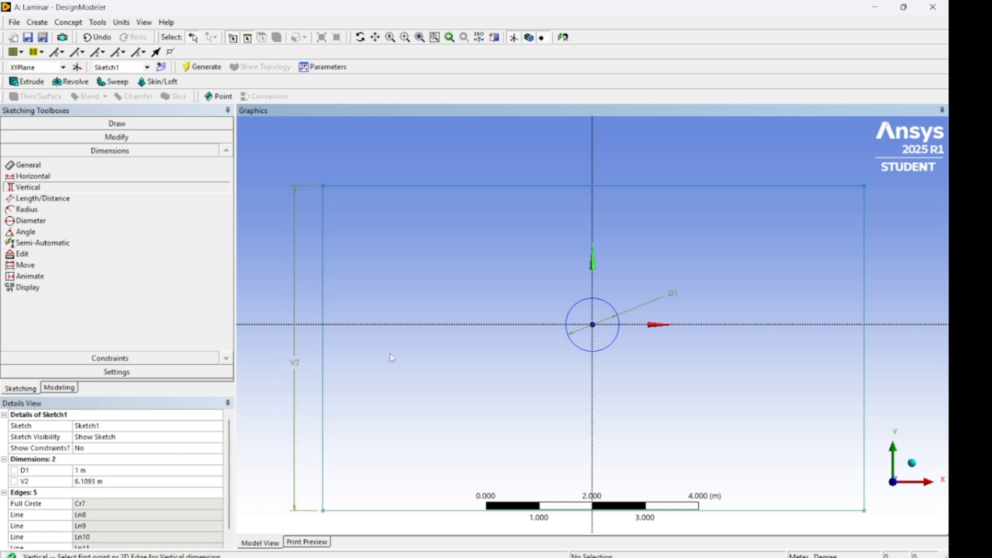
Add a vertical dimension between the rectangle's top edge and the circle's centre.
left_click(603, 195)
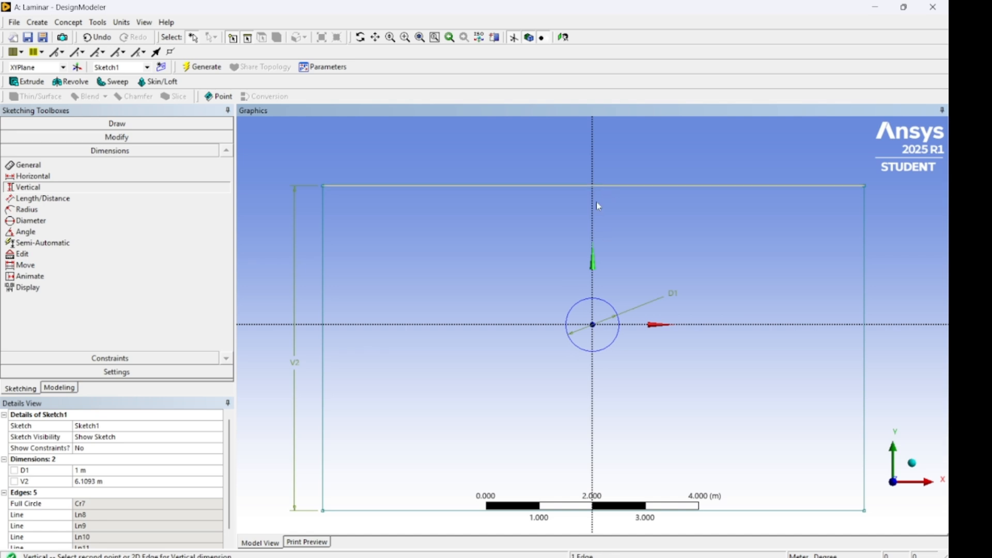
scroll(592, 327, "up", 3)
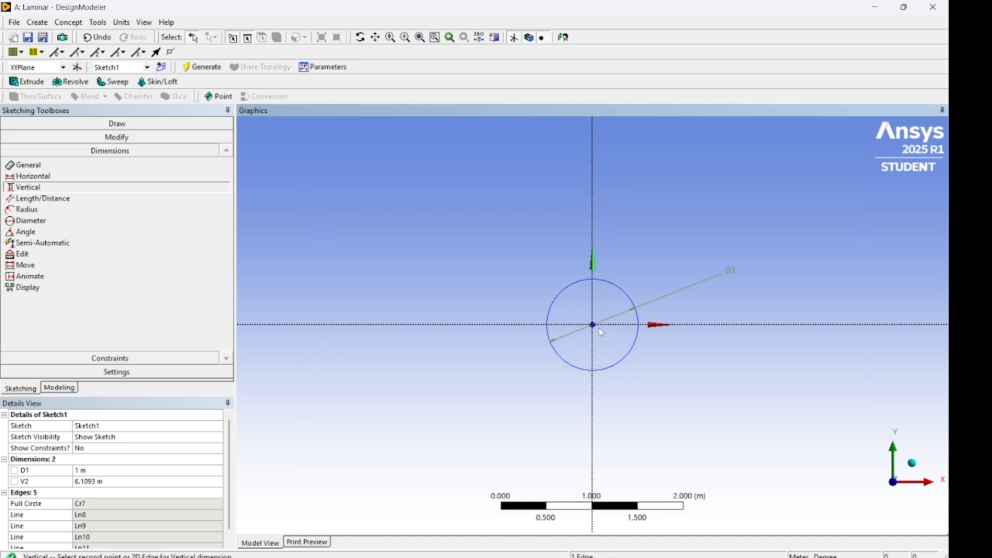
left_click(592, 325)
left_click(614, 208)
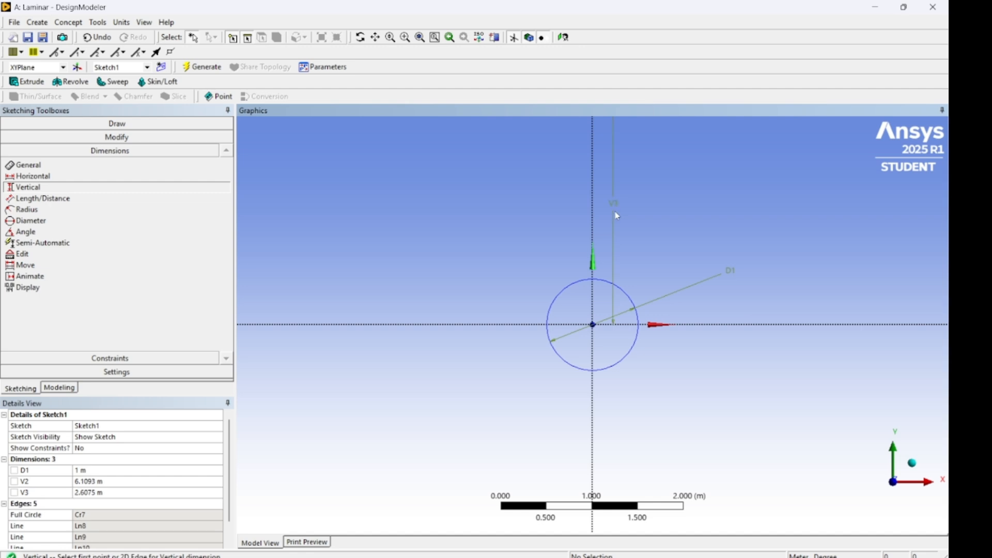
scroll(607, 355, "down", 2)
scroll(608, 351, "down", 1)
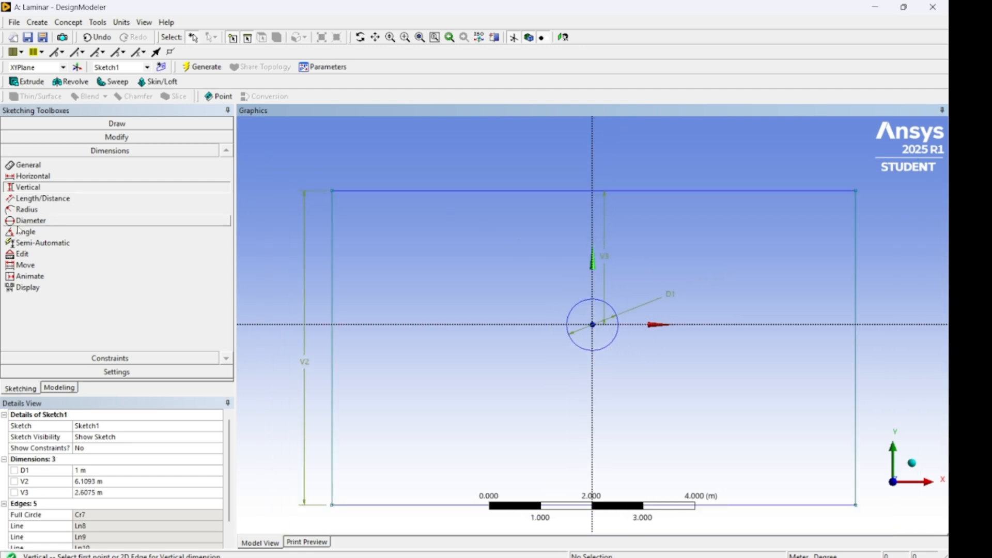
Add a horizontal dimension for the rectangle's full width, placed above its top edge.
left_click(95, 179)
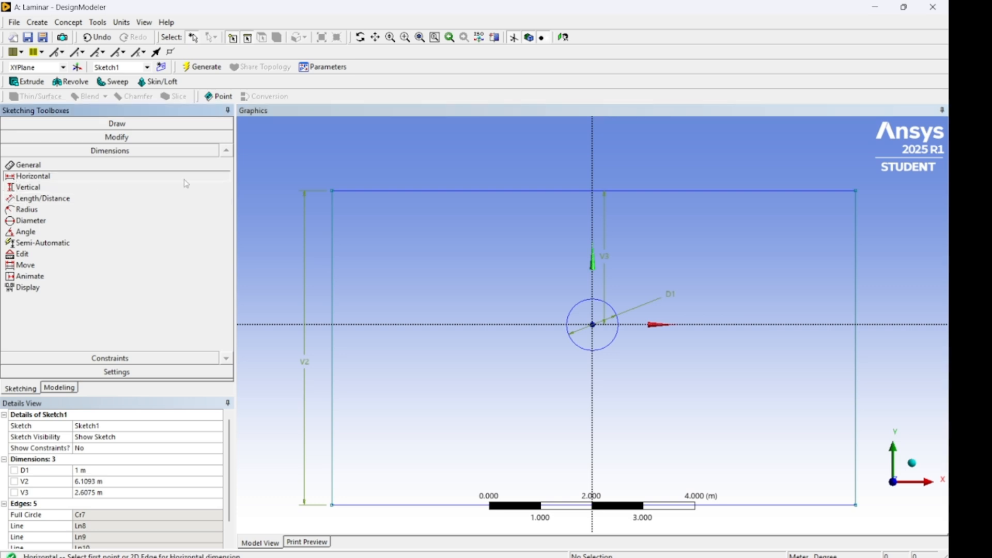
left_click(332, 191)
left_click(855, 192)
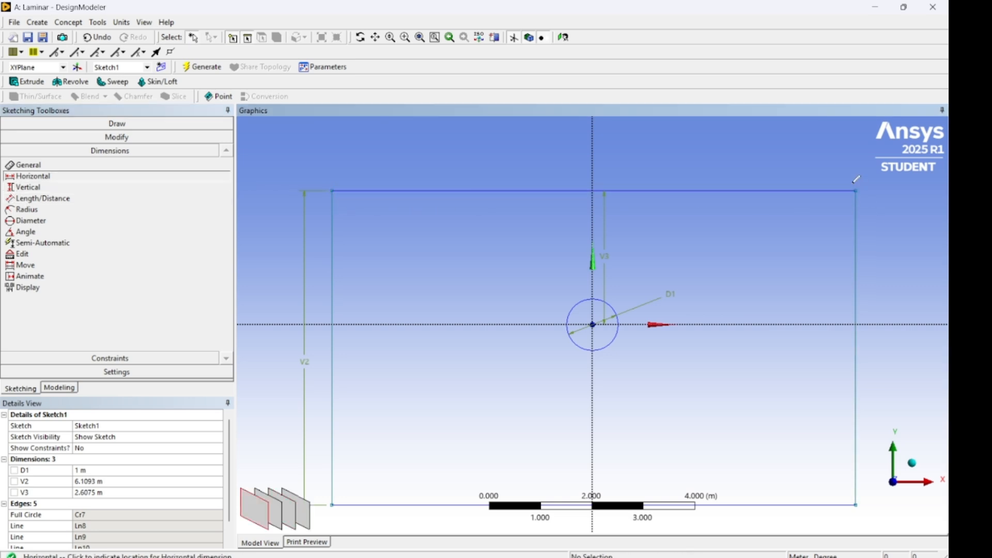
left_click(819, 166)
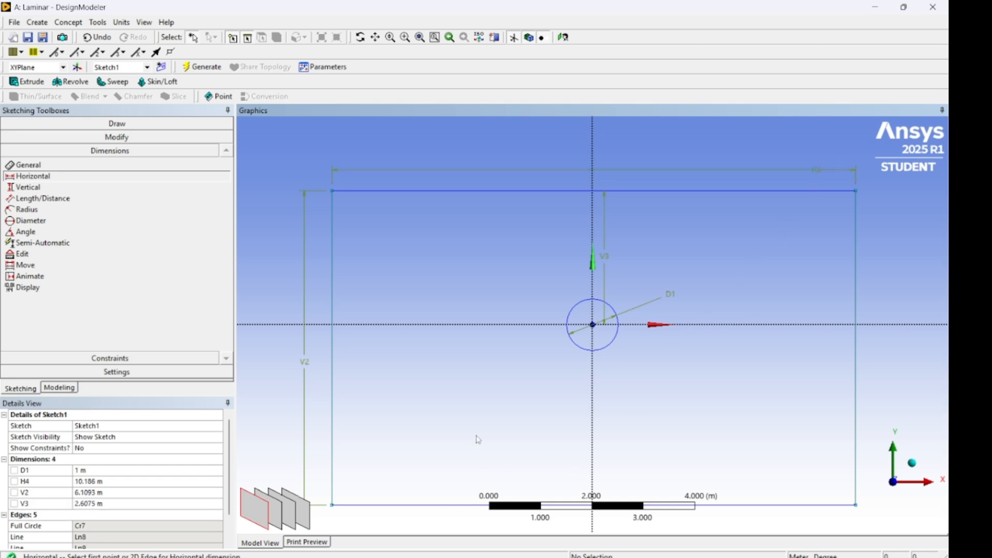
Add a horizontal dimension between the rectangle's left edge and the circle's centre.
scroll(521, 382, "down", 1)
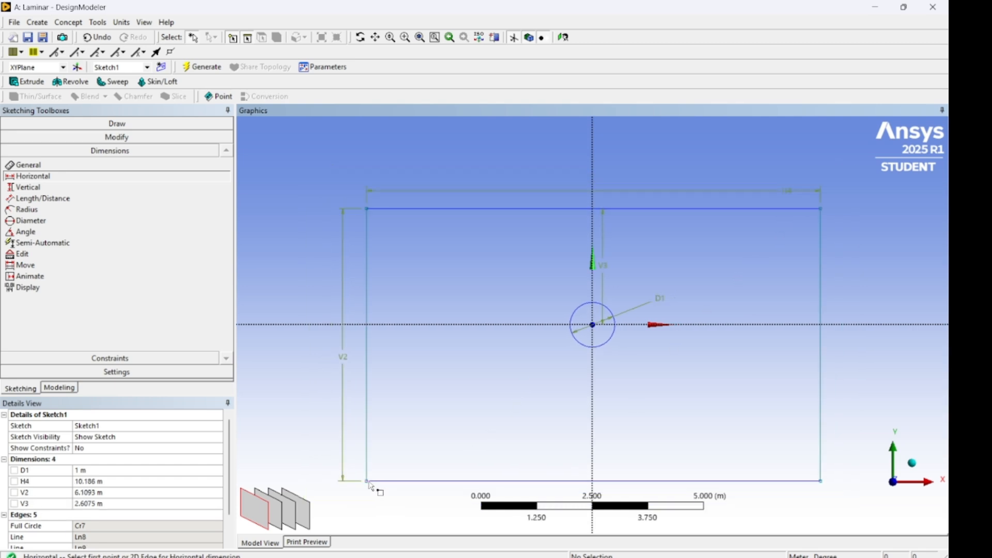
left_click(371, 328)
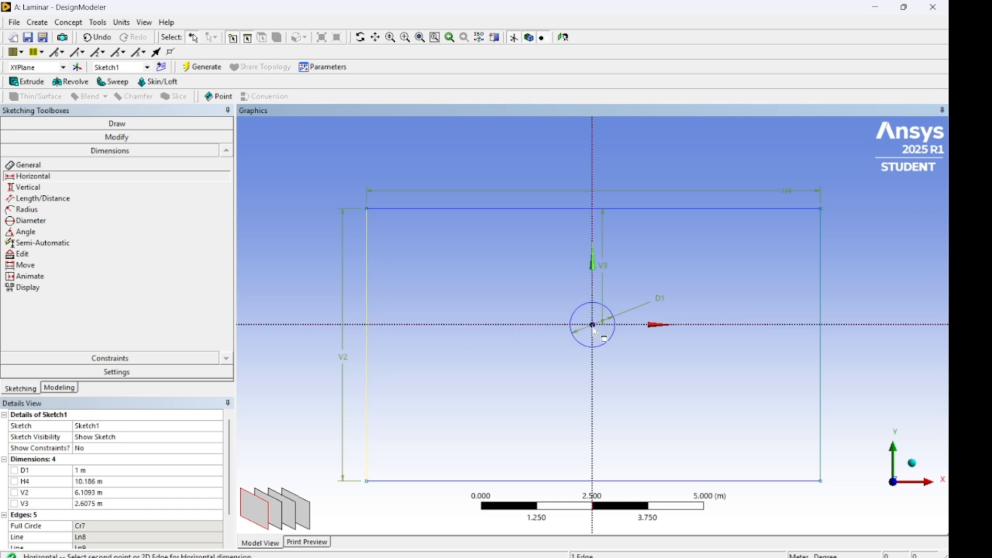
scroll(593, 325, "up", 3)
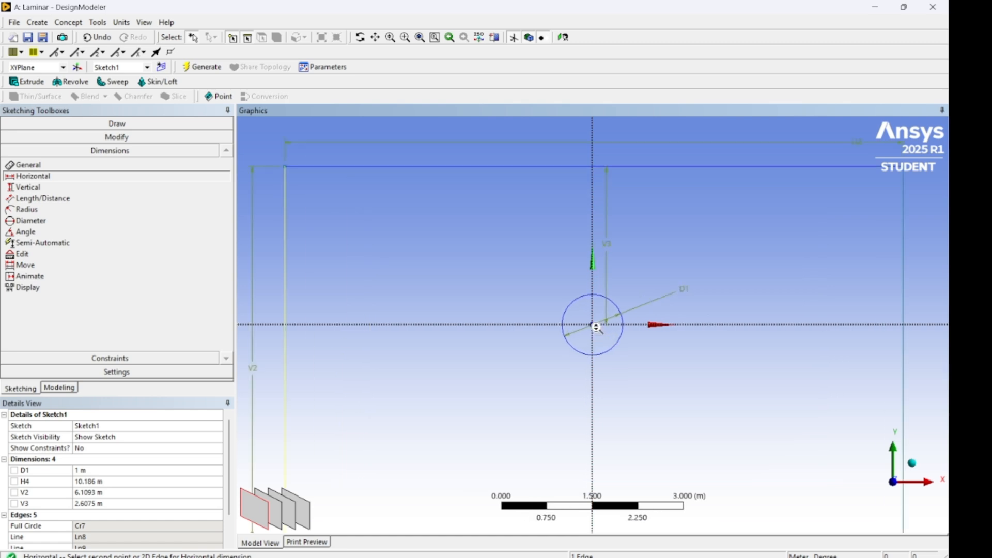
left_click(596, 329)
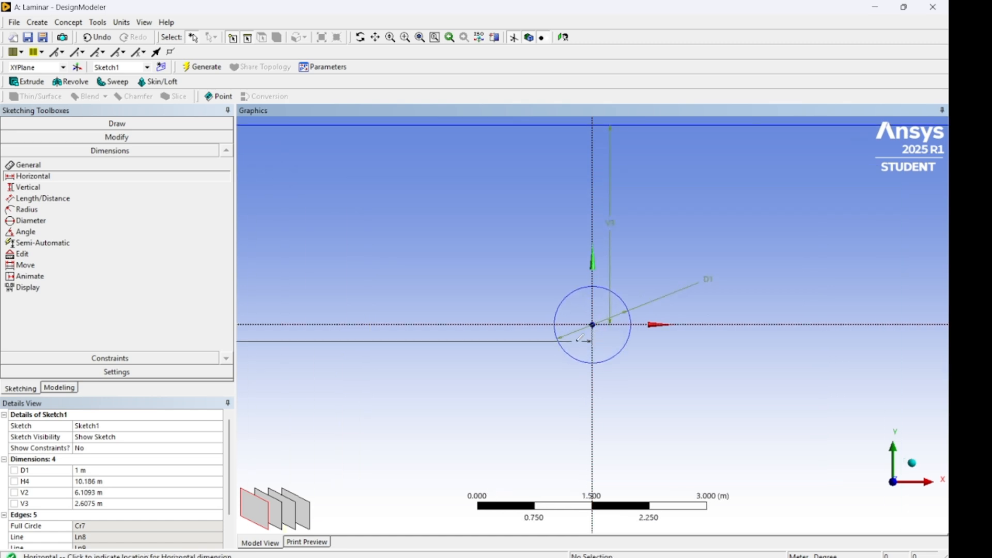
left_click(446, 345)
scroll(556, 358, "down", 3)
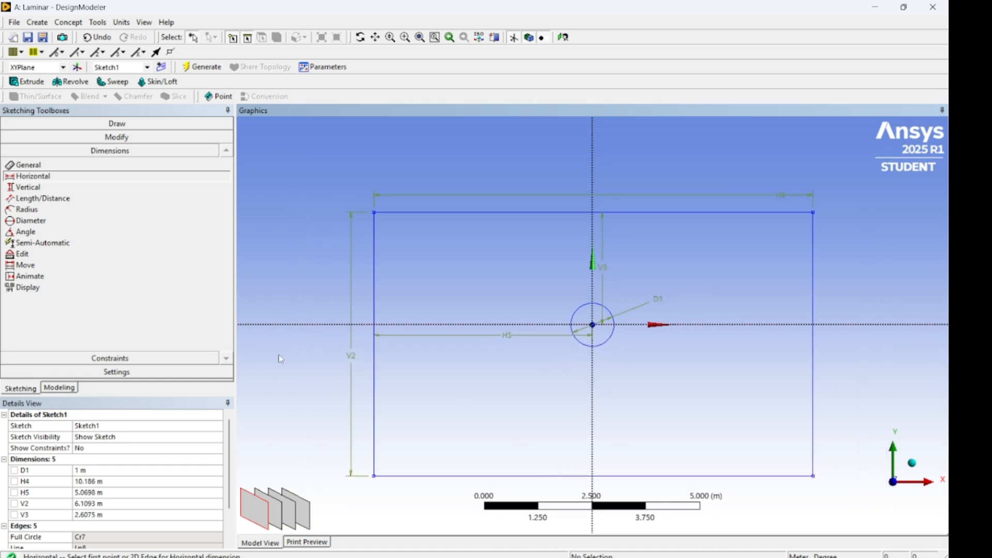
Add a vertical dimension between the circle's centre and the rectangle's bottom edge, placed outside the left edge.
left_click(26, 187)
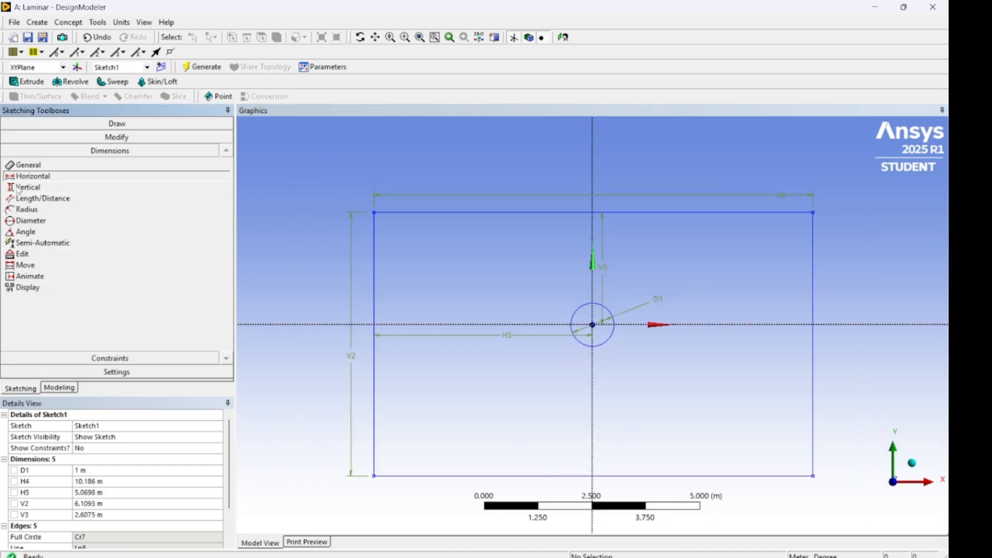
scroll(596, 331, "up", 3)
left_click(593, 325)
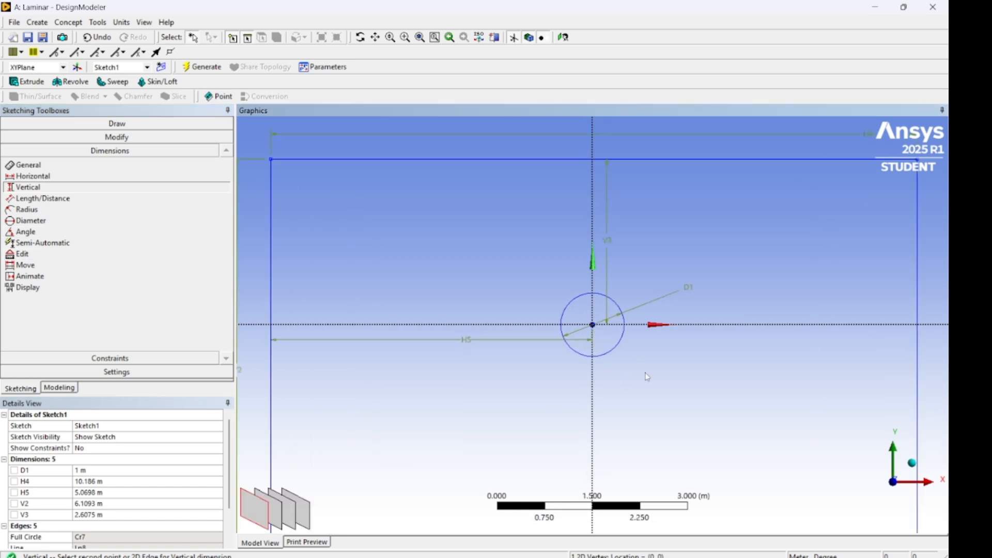
scroll(594, 330, "down", 3)
left_click(593, 480)
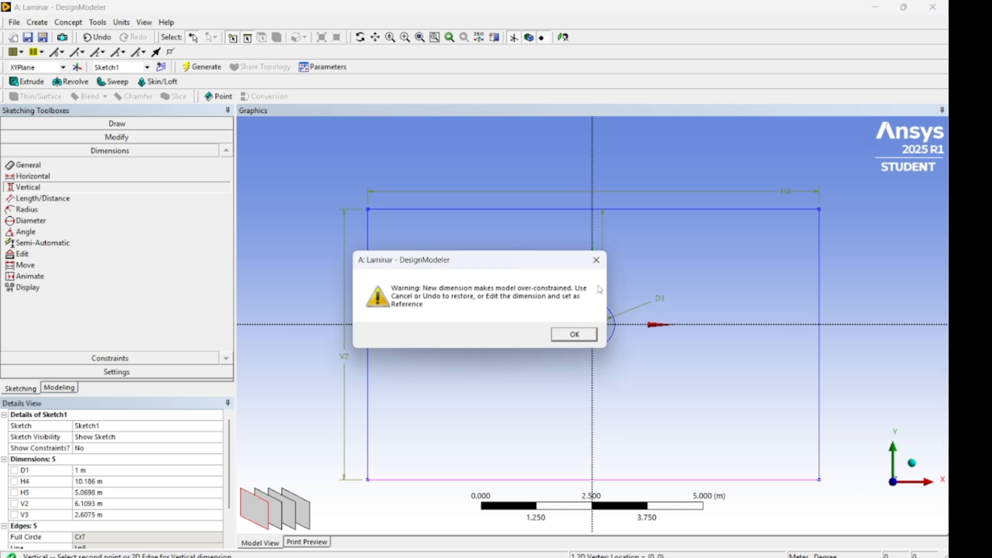
left_click(582, 338)
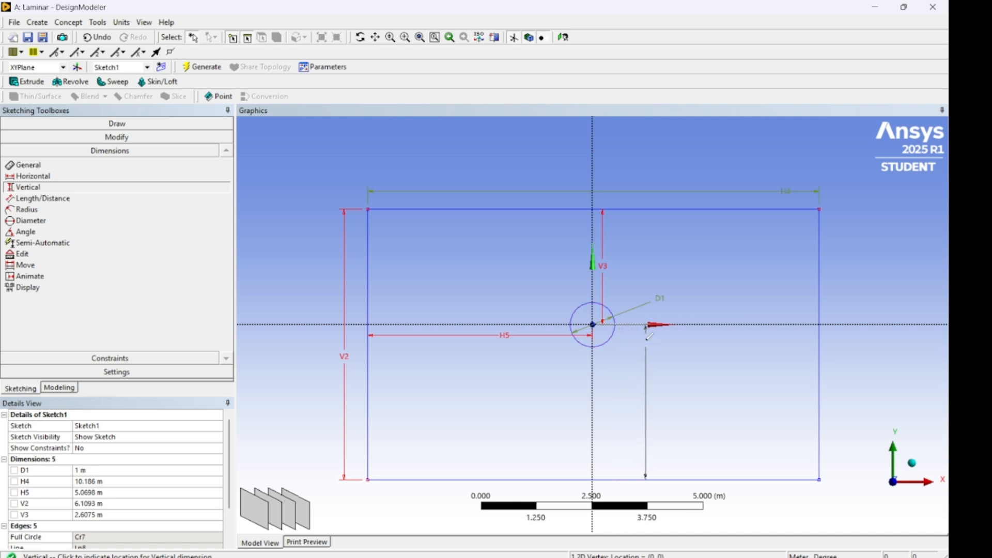
left_click(285, 291)
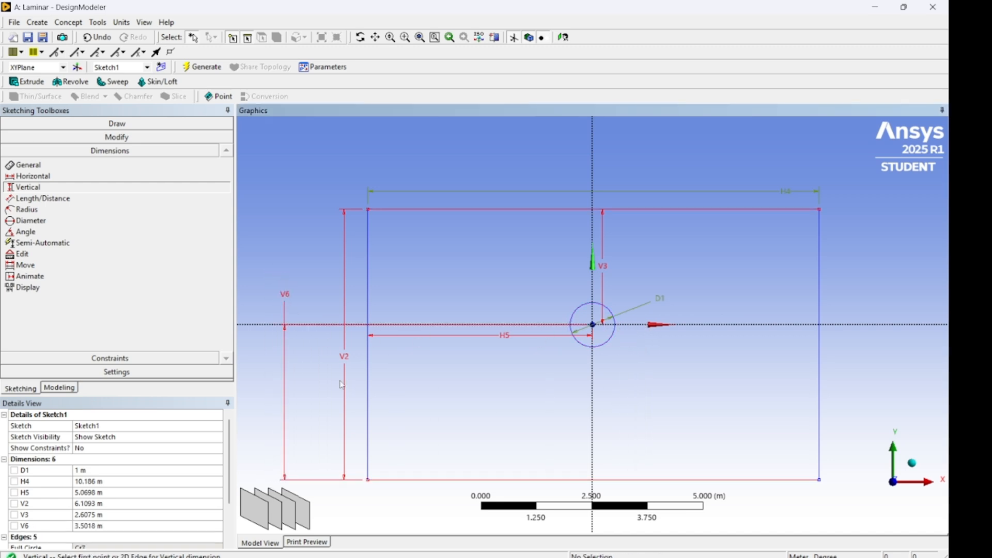
Delete the redundant vertical dimension between the circle's centre and the rectangle's bottom edge.
right_click(283, 377)
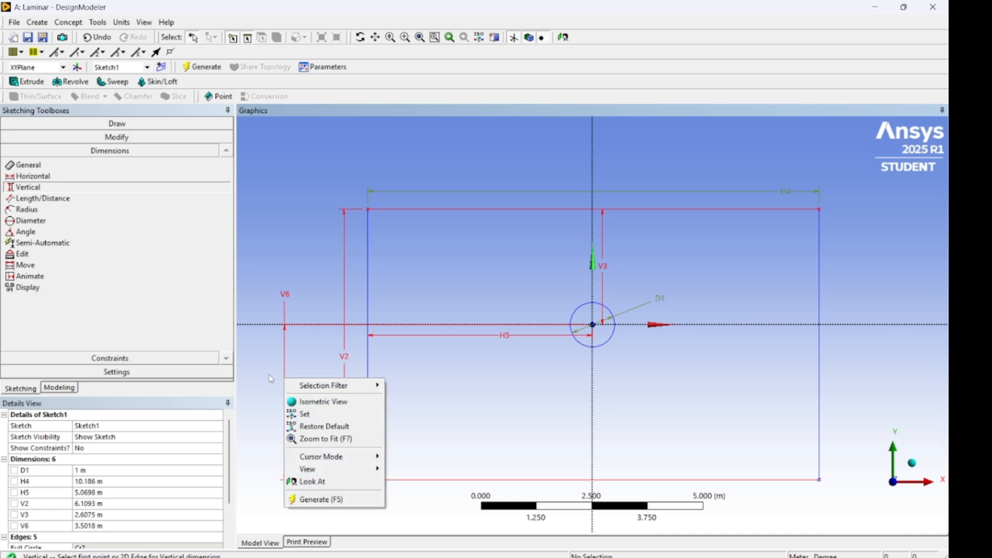
left_click(267, 382)
left_click(67, 481)
left_click(66, 491)
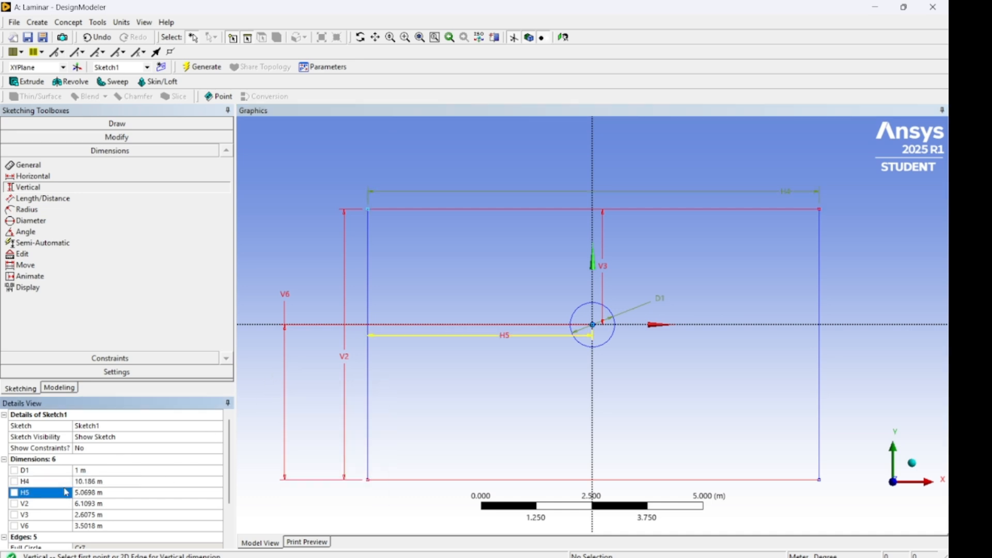
left_click(61, 504)
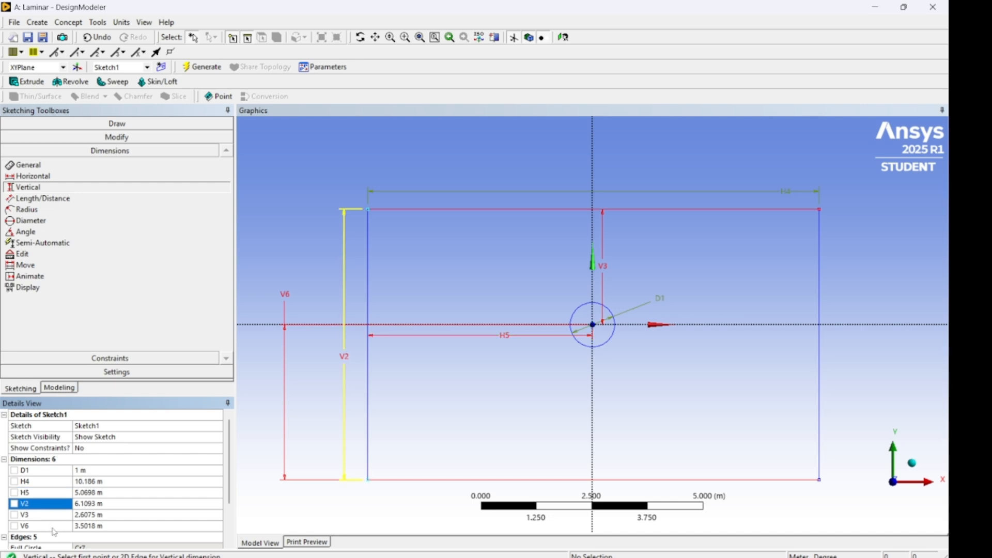
left_click(54, 526)
right_click(55, 529)
left_click(77, 535)
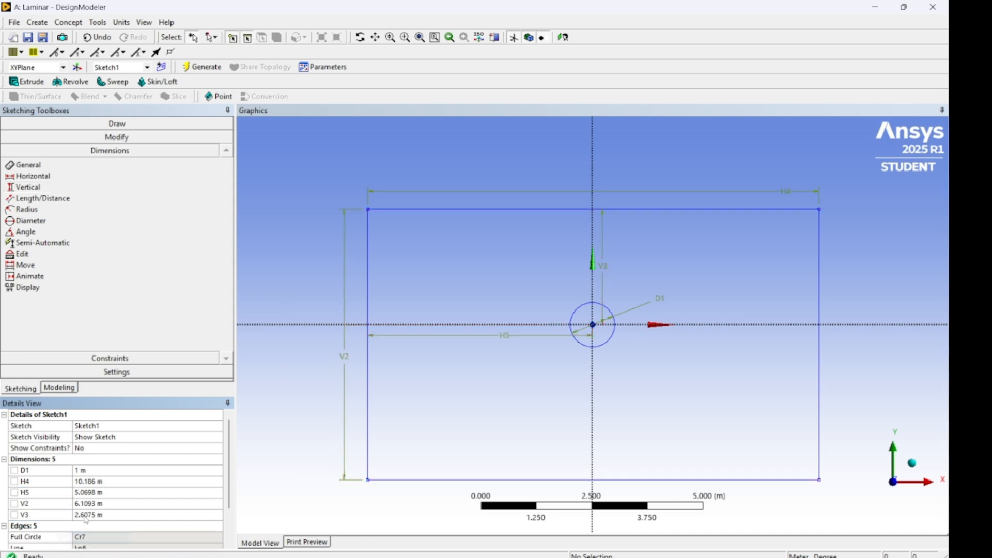
Set the rectangle's width to 60 m and the horizontal distance from its left edge to the circle's centre to 30 m.
left_click(89, 480)
type("60")
key("Return")
left_click(89, 492)
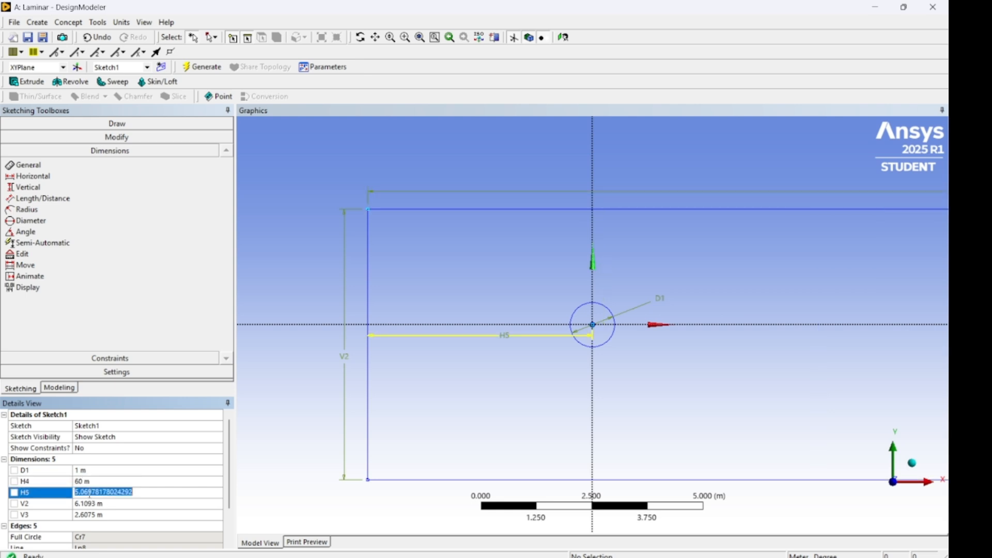
type("30")
key("Return")
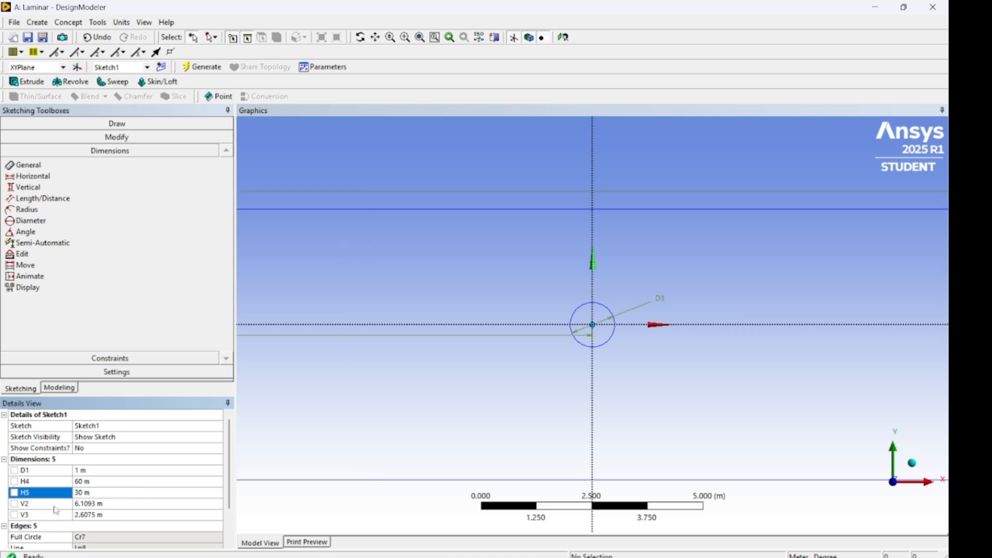
Set the rectangle's height to 60 m and the vertical distance from its top edge to the circle's centre to 30 m.
left_click(82, 503)
key("F7")
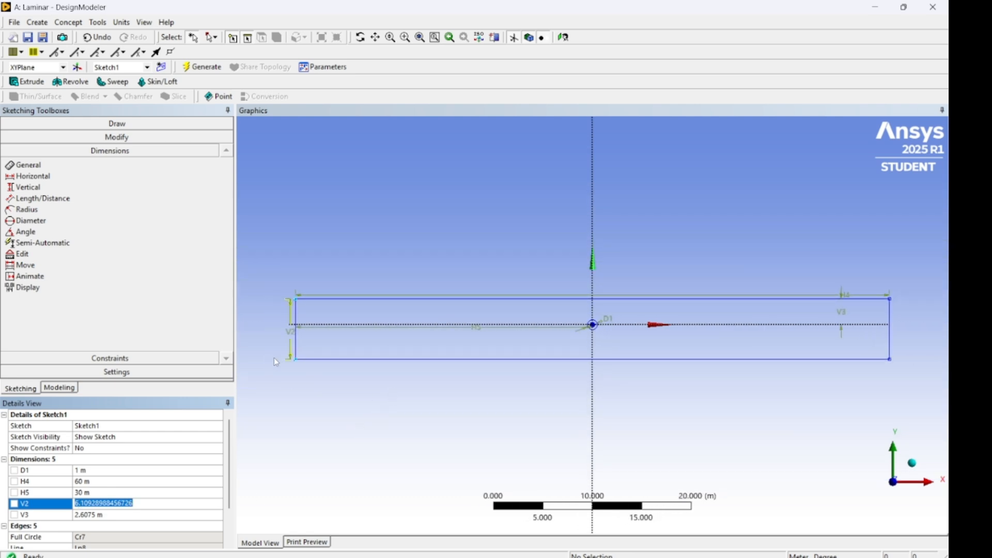
type("60")
key("Return")
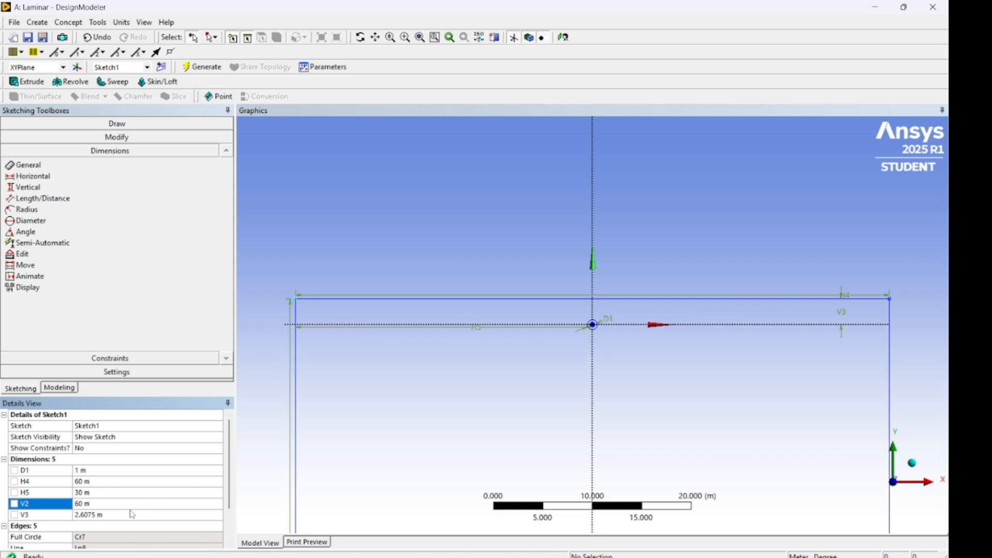
left_click(112, 514)
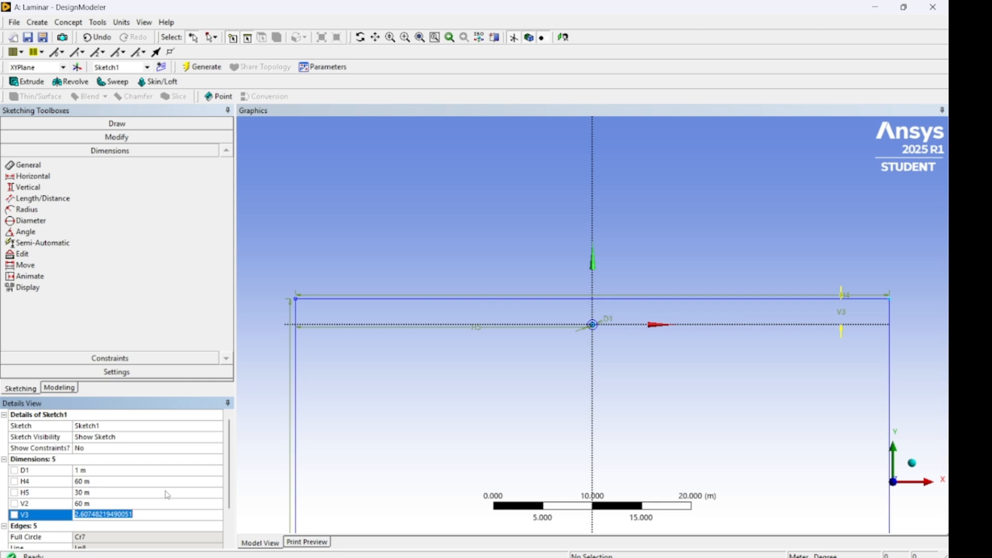
type("30")
key("Return")
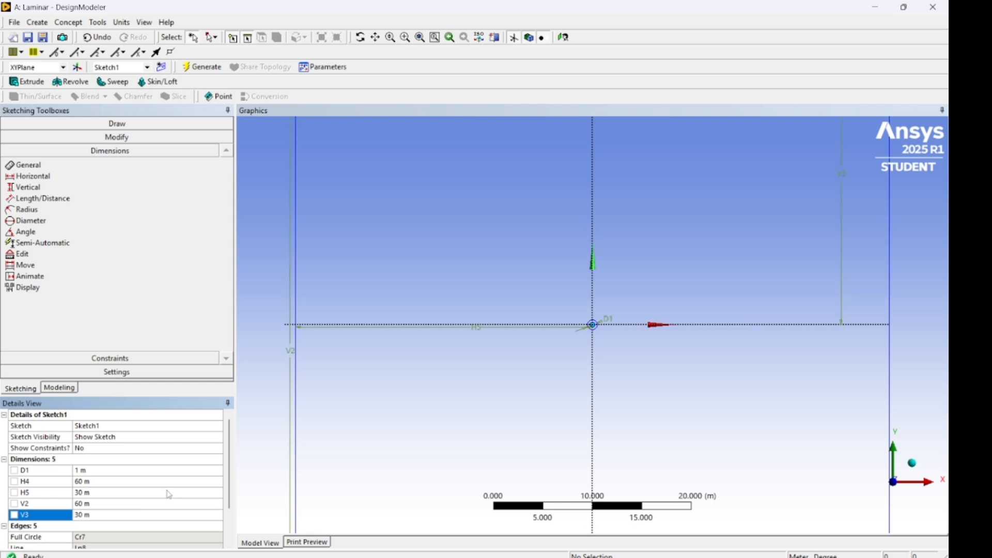
key("F7")
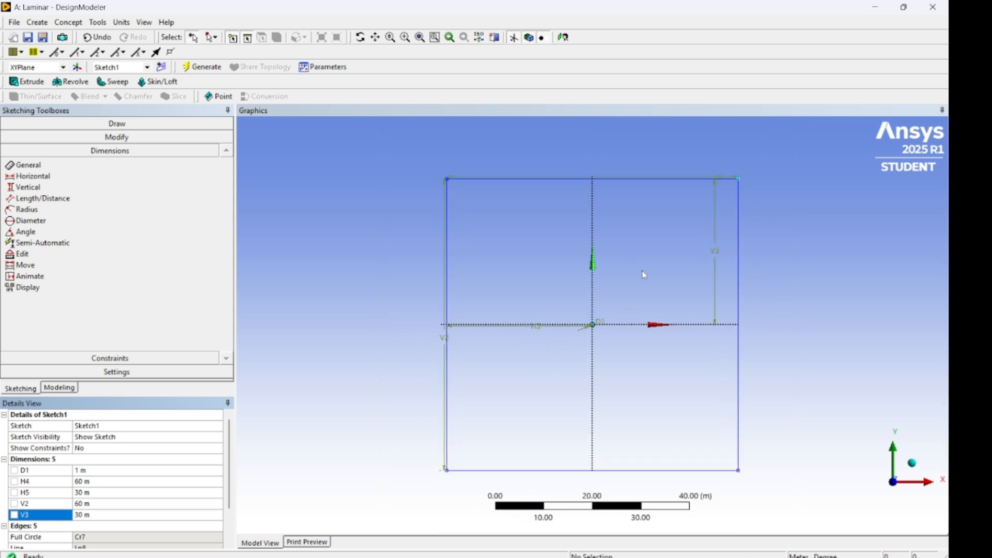
right_click(561, 315)
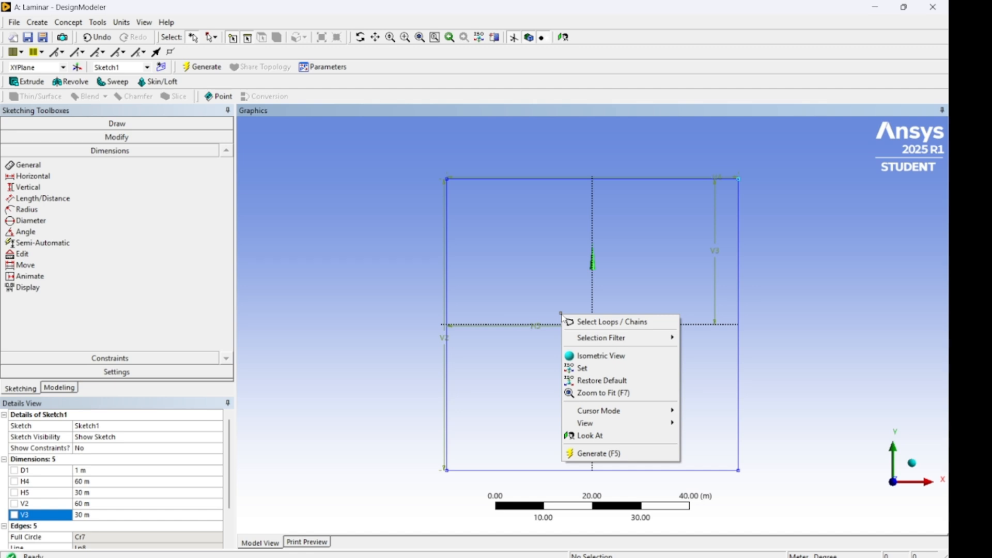
left_click(804, 301)
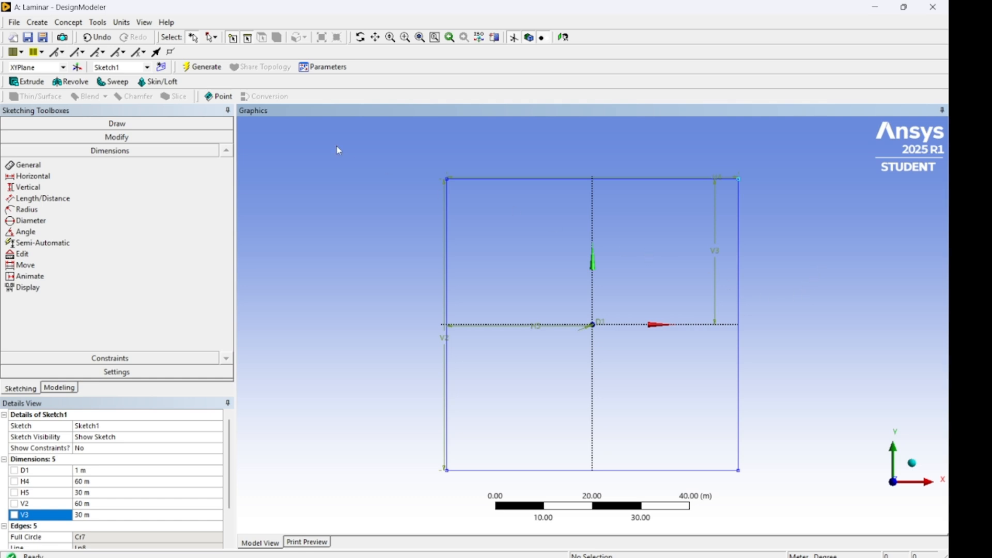
scroll(653, 264, "down", 2)
scroll(632, 283, "up", 3)
scroll(625, 305, "up", 4)
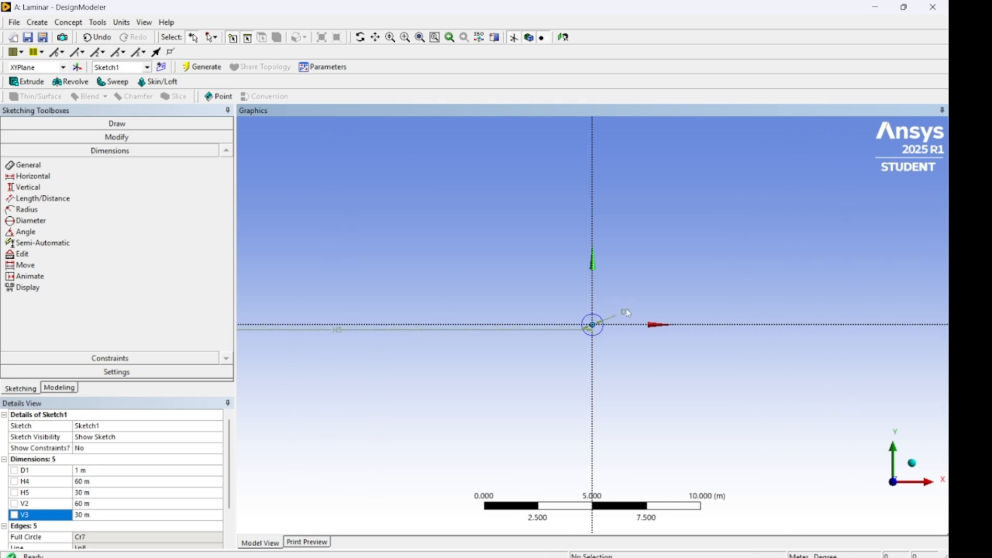
scroll(624, 281, "down", 2)
scroll(626, 276, "down", 2)
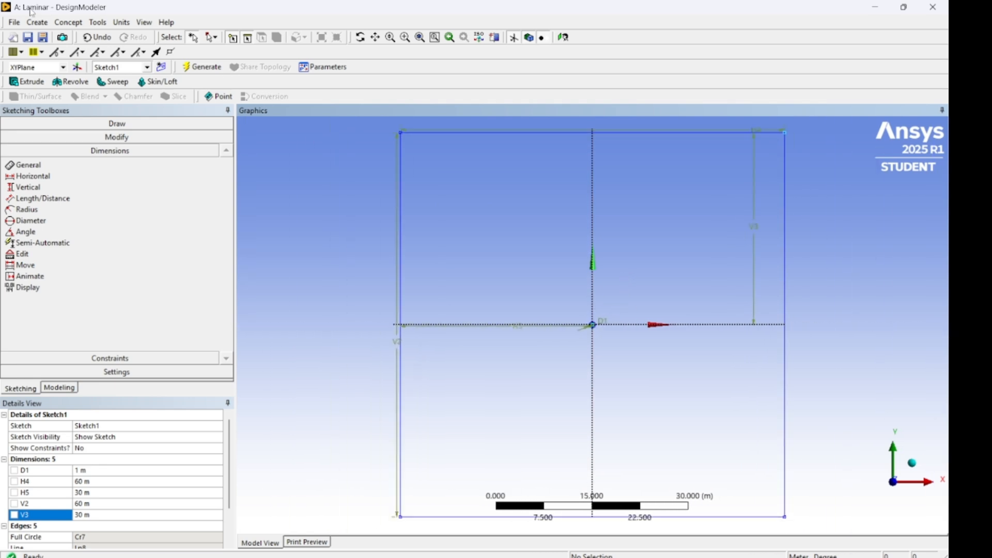
Create a Surface From Sketches feature using the full rectangle-and-circle sketch as base object, and generate the surface body.
left_click(69, 22)
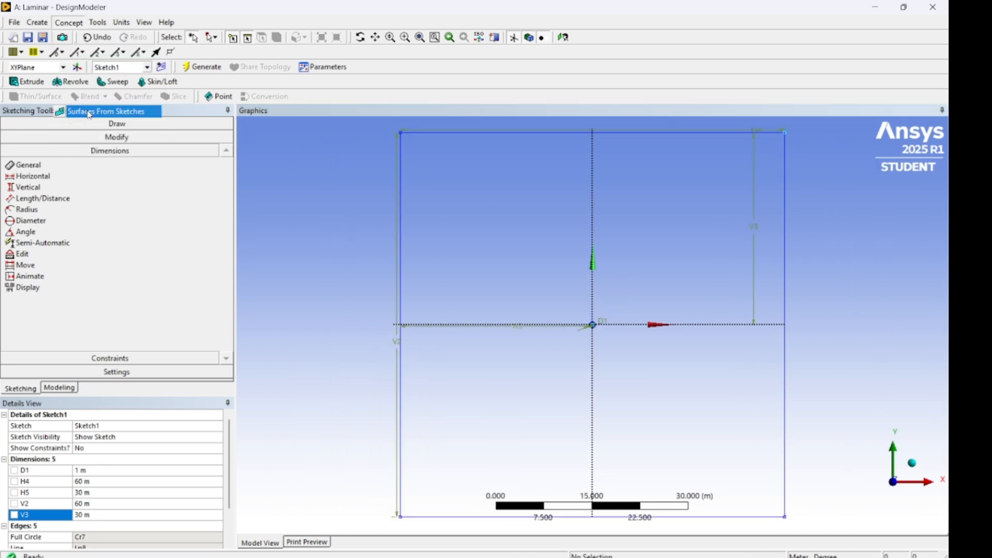
left_click(89, 113)
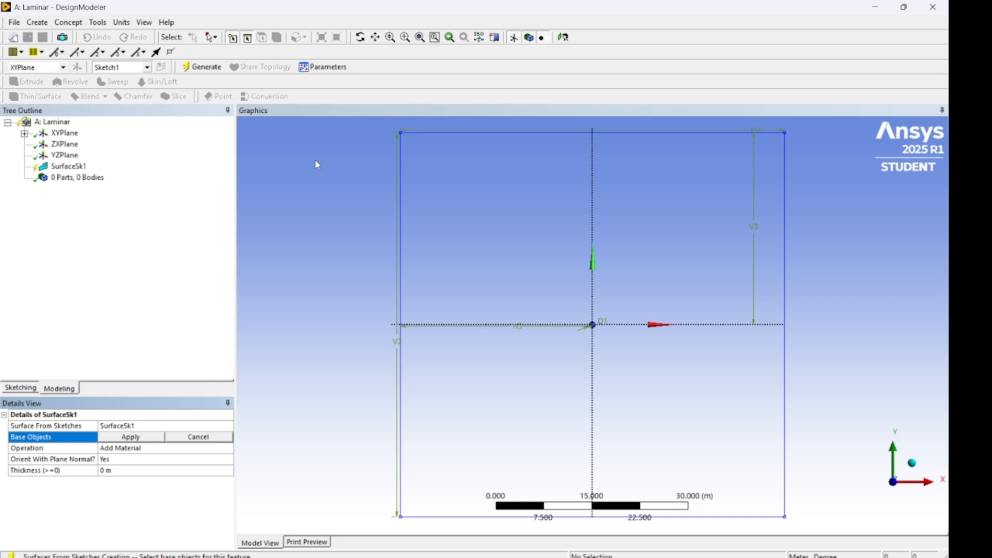
left_click(213, 38)
left_click(223, 65)
mouse_move(367, 123)
left_mouse_down()
mouse_move(530, 191)
mouse_move(858, 527)
mouse_move(834, 533)
left_mouse_up()
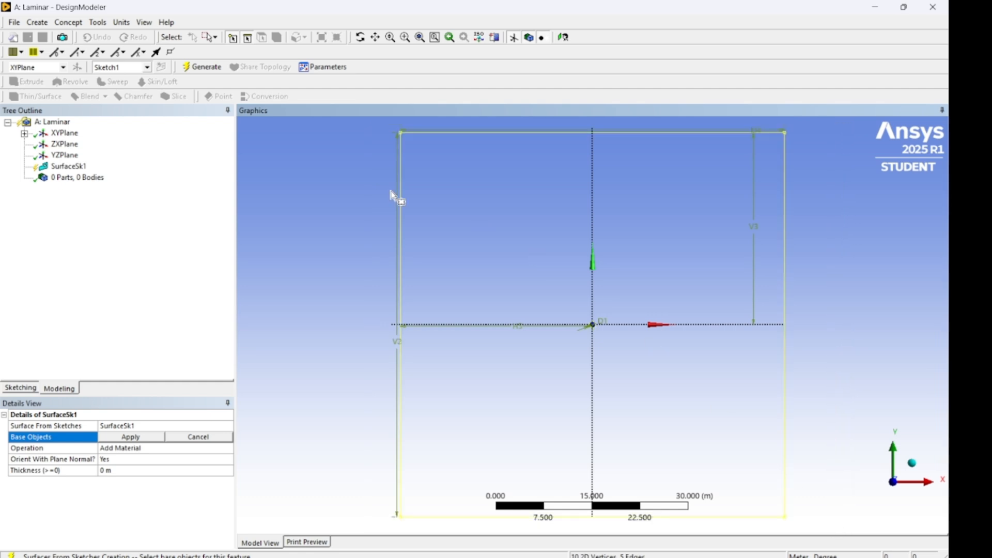
left_click(141, 438)
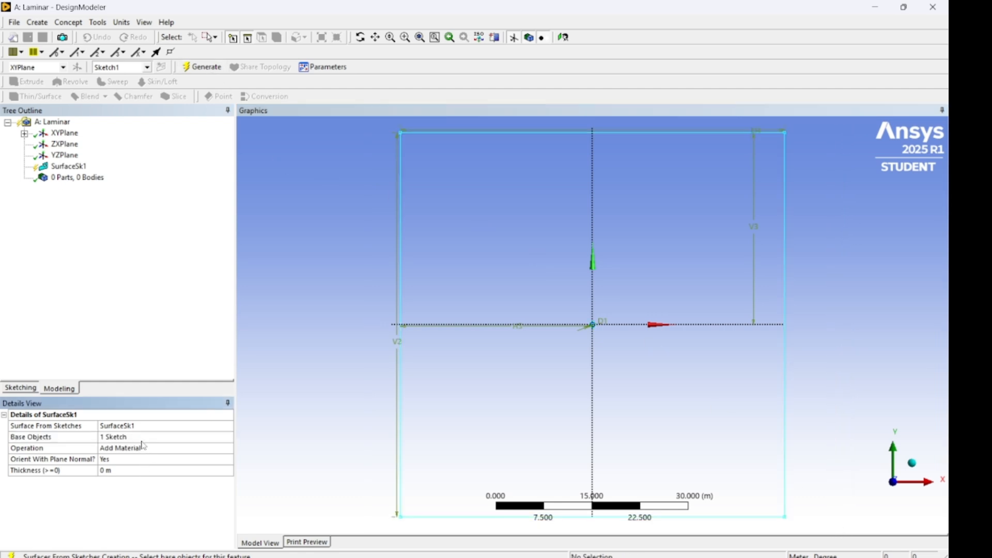
left_click(197, 69)
scroll(586, 349, "up", 5)
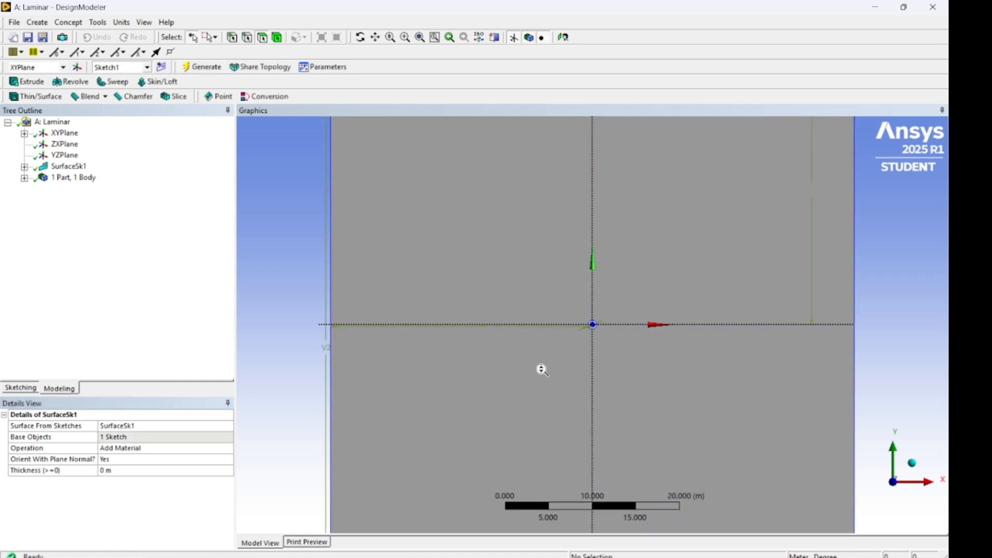
scroll(615, 352, "down", 5)
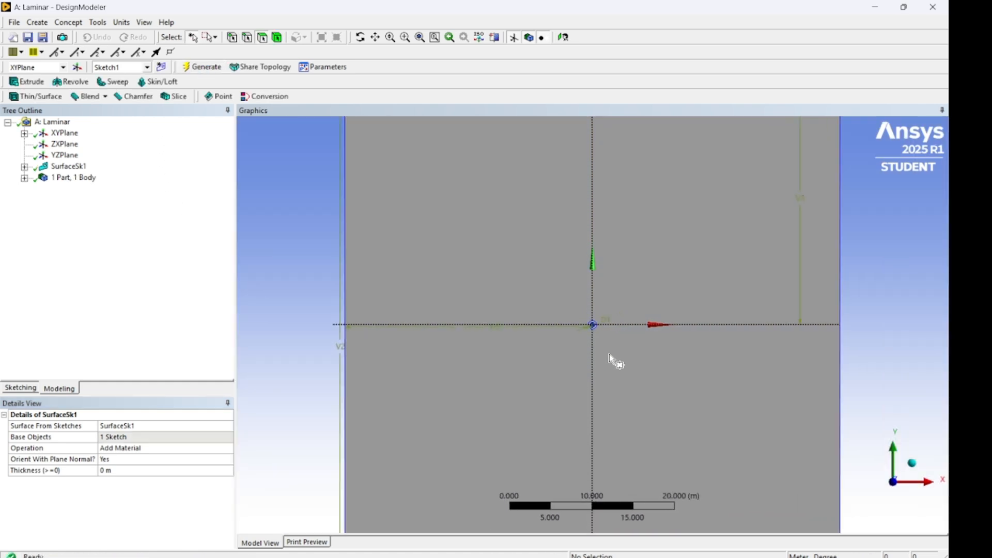
Save the project and close the Laminar geometry in DesignModeler, returning to the Workbench project schematic.
left_click(14, 22)
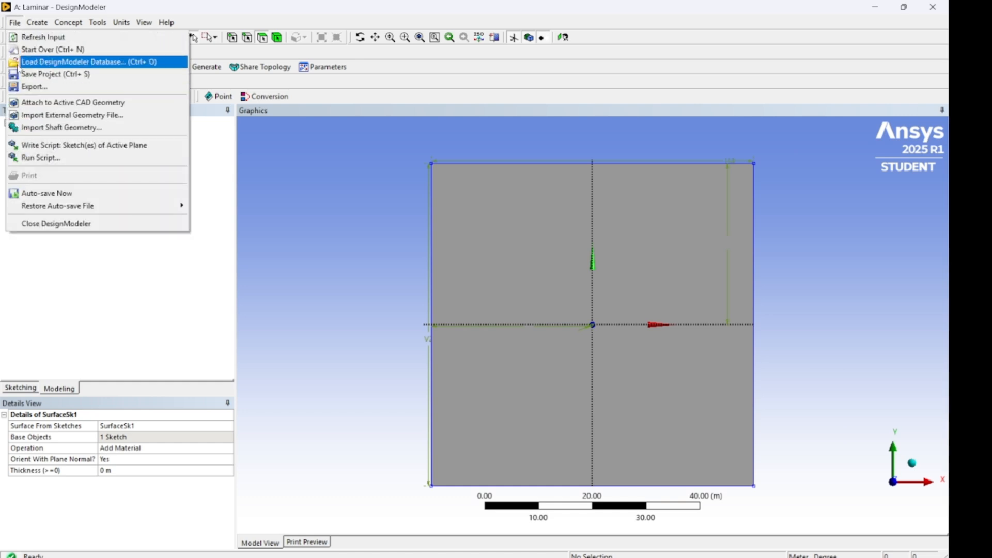
left_click(33, 74)
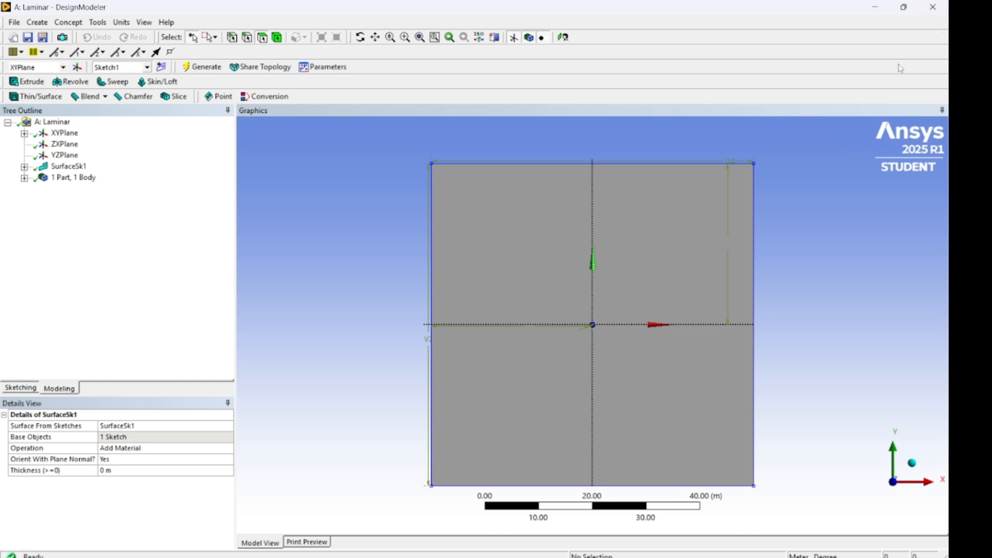
left_click(651, 557)
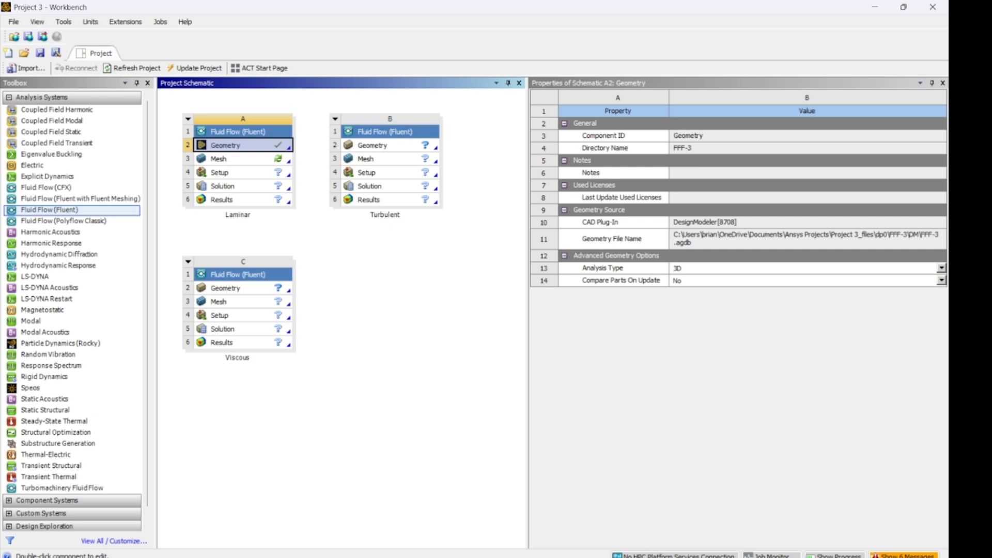
mouse_move(707, 557)
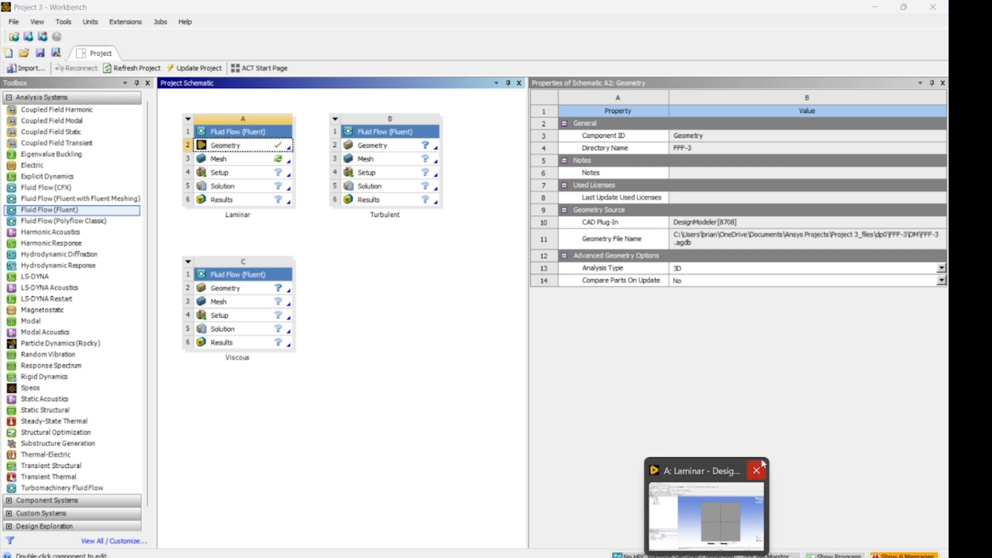
left_click(764, 468)
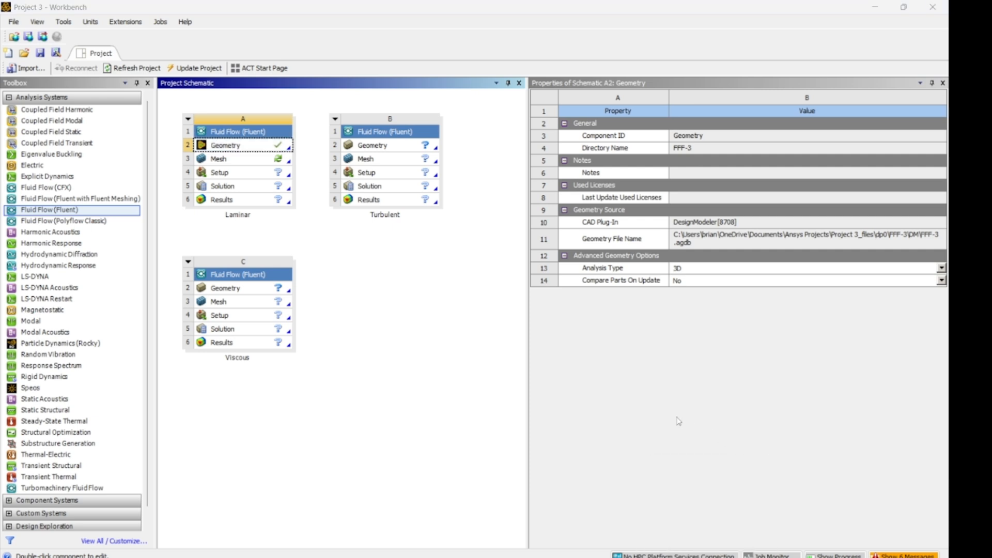
Open the Mesh cell of the Laminar Fluid Flow (Fluent) system for editing.
left_click(244, 160)
double_click(246, 164)
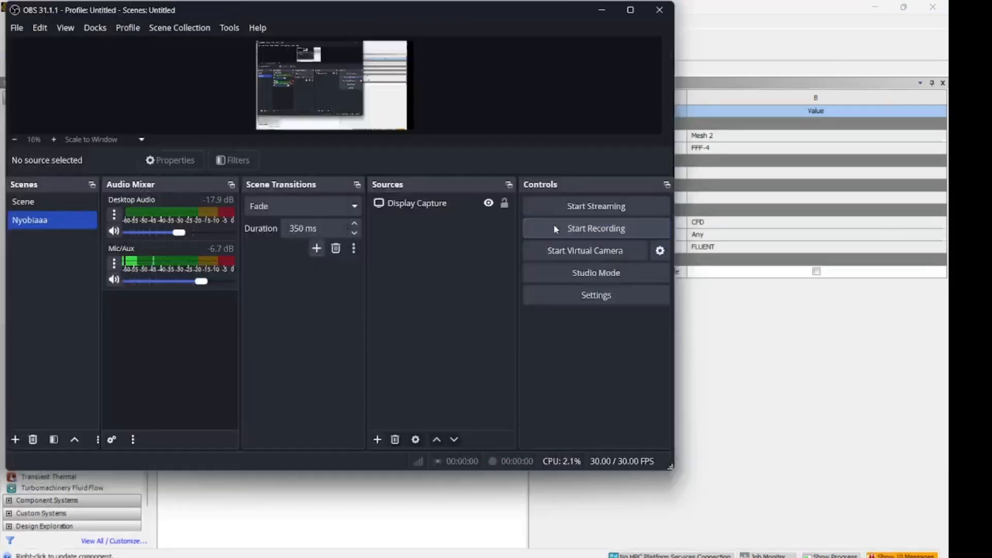
left_click(553, 224)
left_click(591, 9)
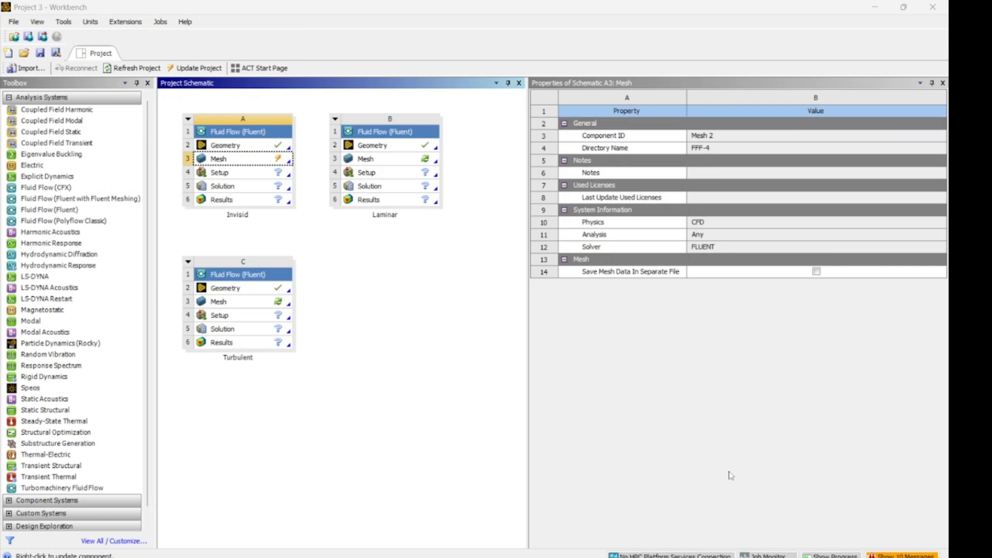
mouse_move(598, 557)
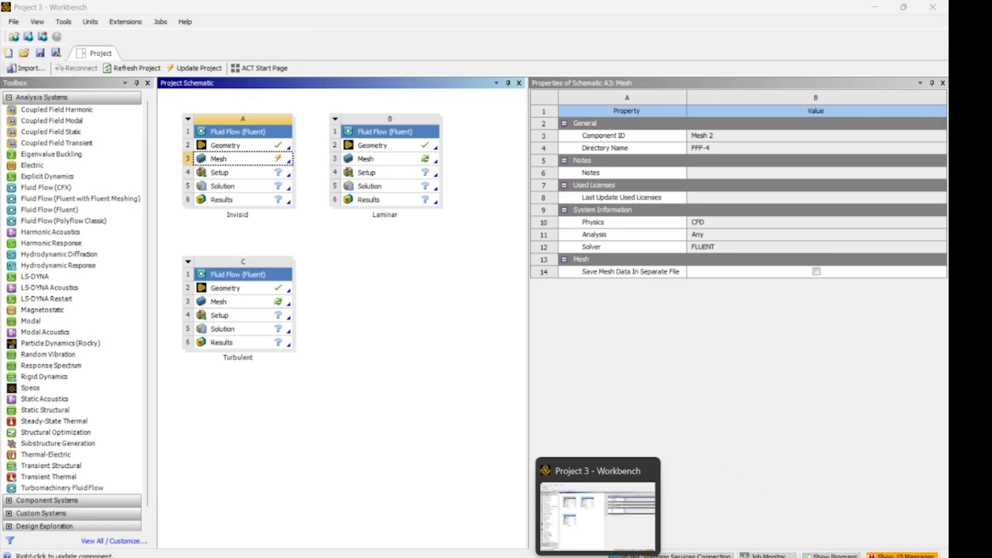
left_click(620, 557)
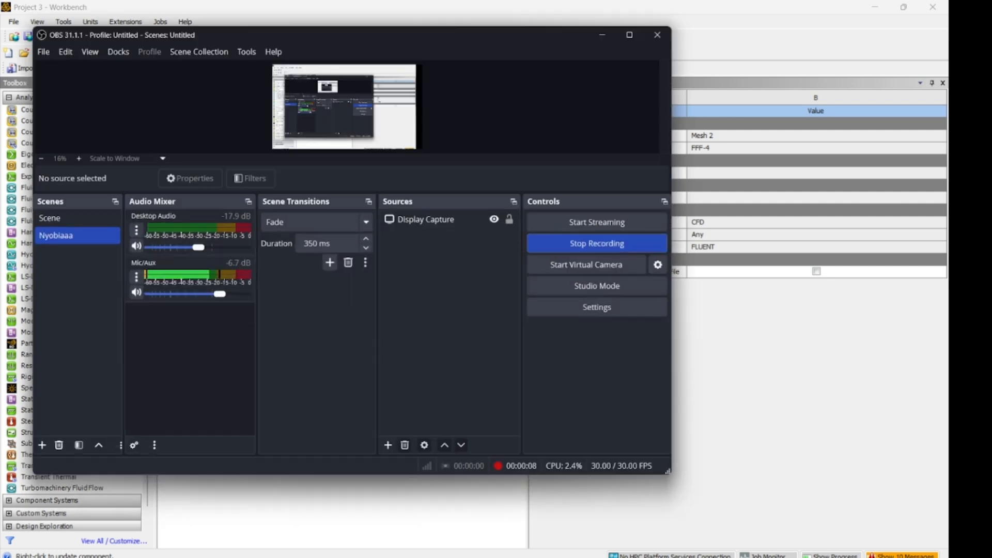
left_click(114, 231)
left_click(113, 280)
left_click(114, 280)
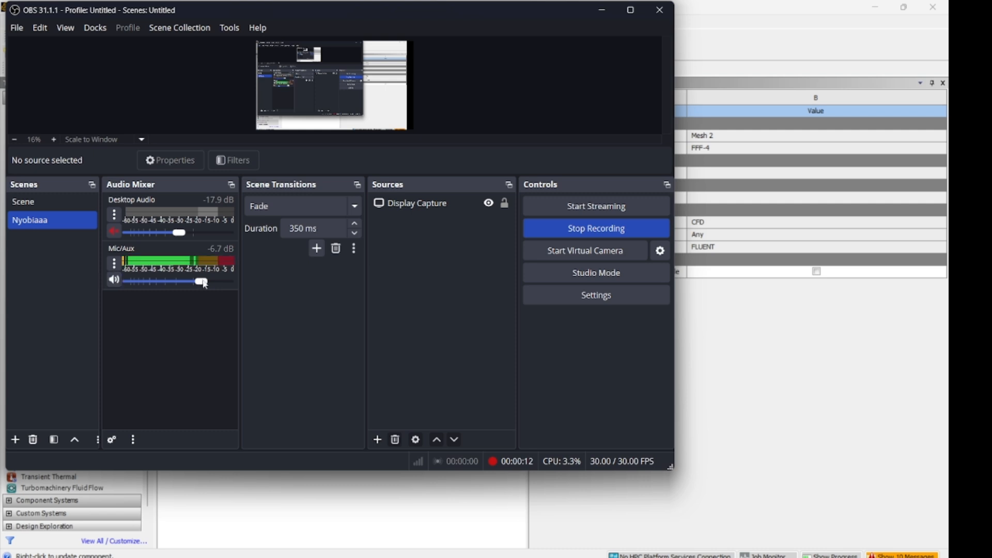
left_click(601, 10)
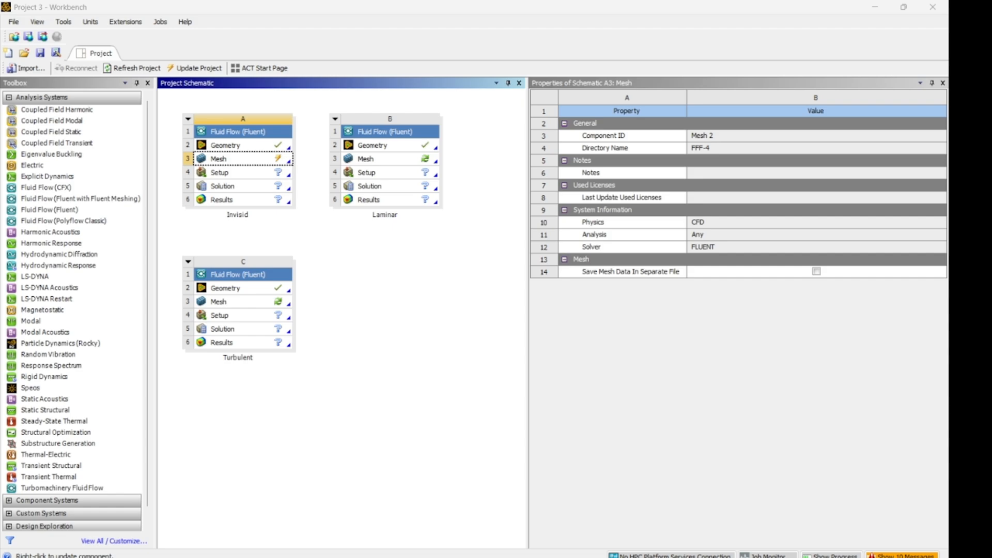
Switch to the Meshing window of the Invisid system and display the details of its Mesh object.
left_click(663, 514)
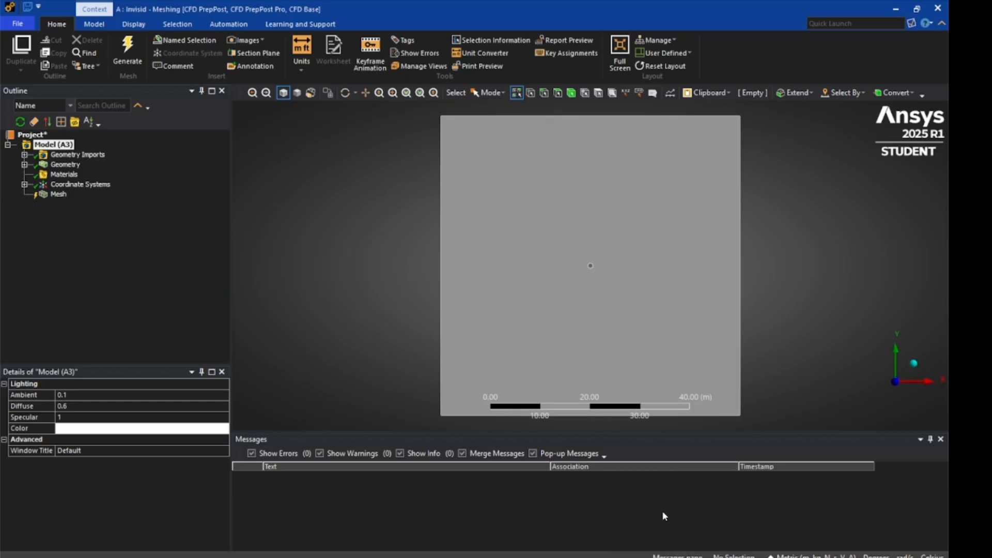
left_click(59, 195)
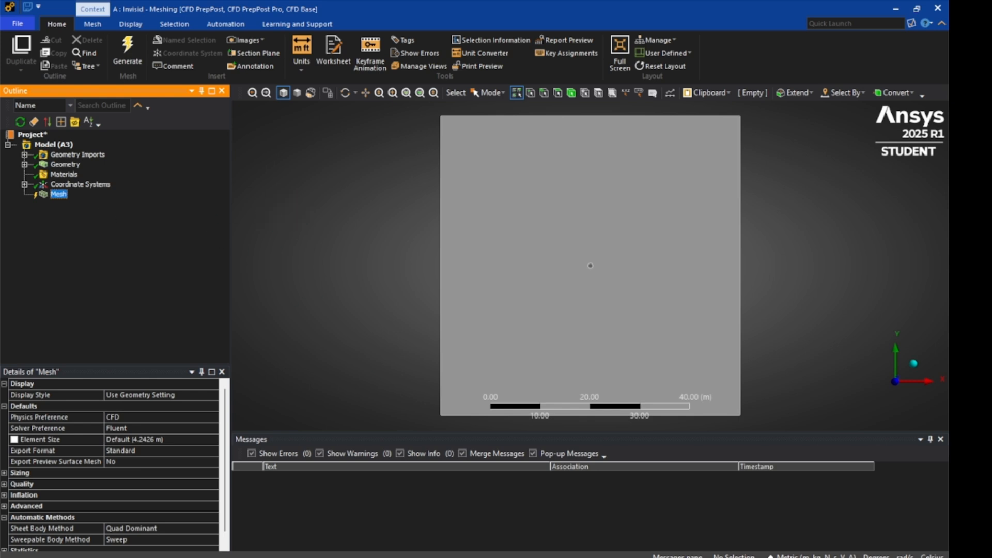
left_click(707, 556)
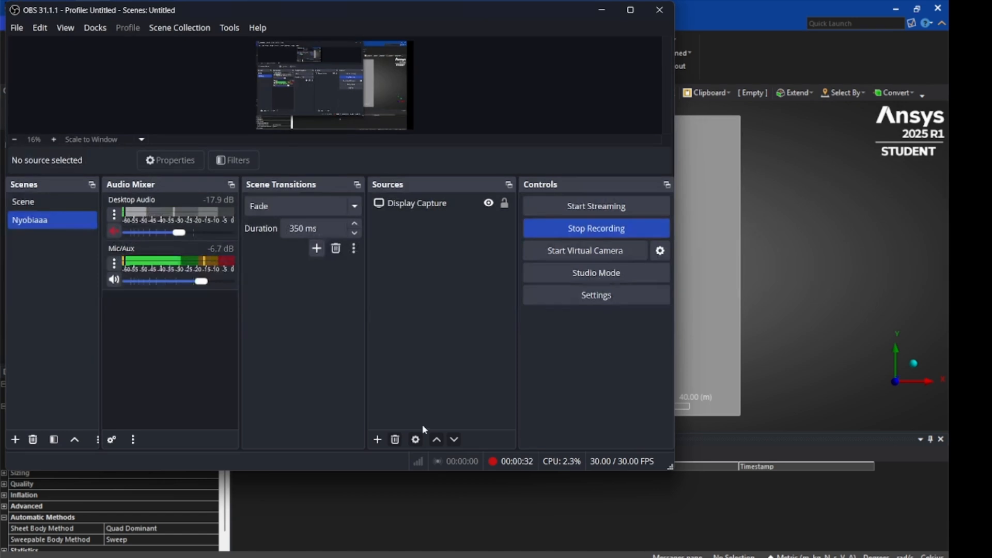
left_click(118, 281)
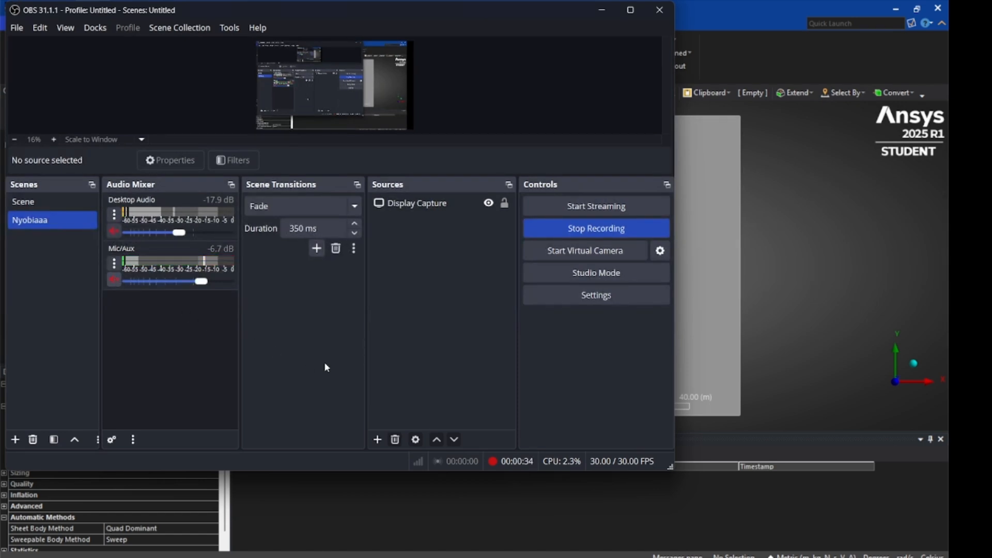
left_click(601, 11)
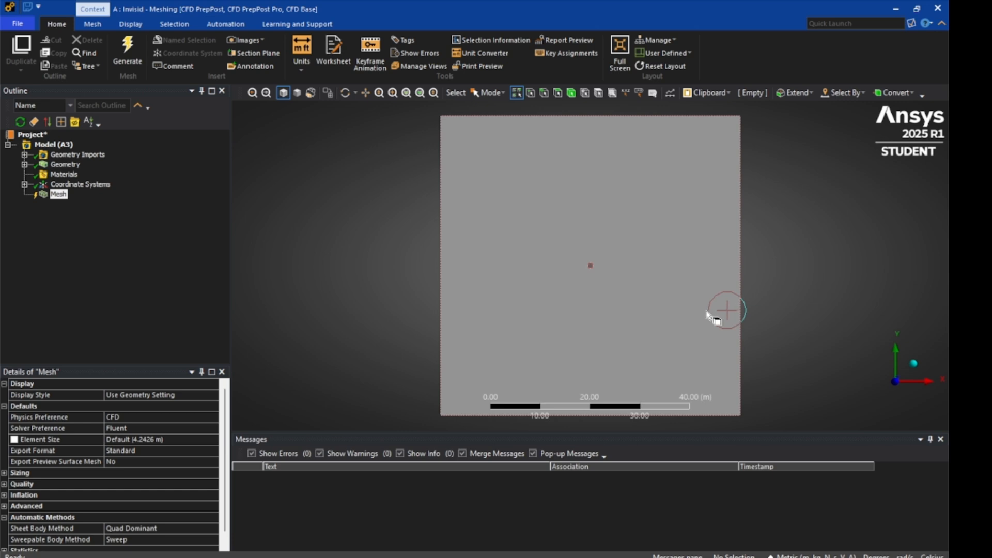
Insert a mesh Method control scoped to the square surface body and set its method to Triangles.
left_click(58, 195)
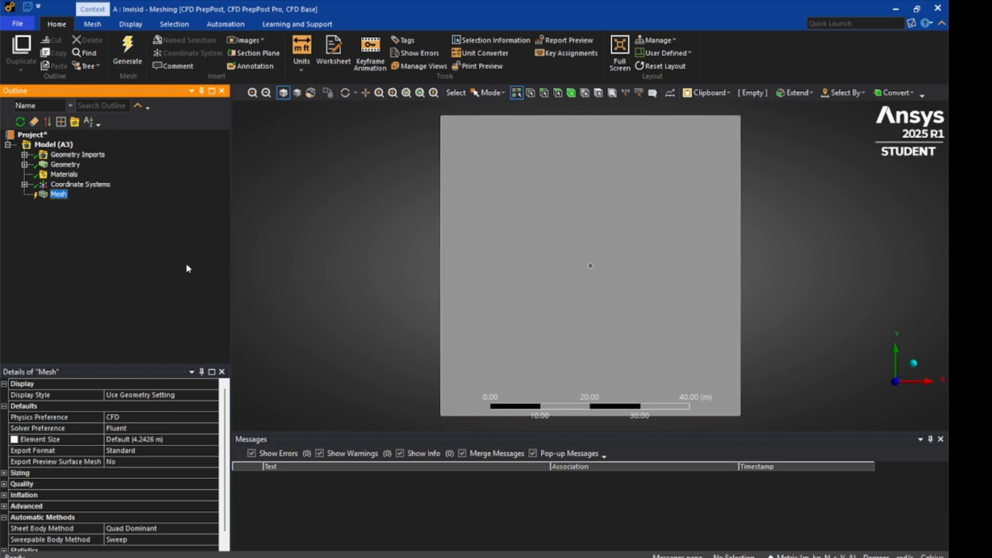
right_click(64, 201)
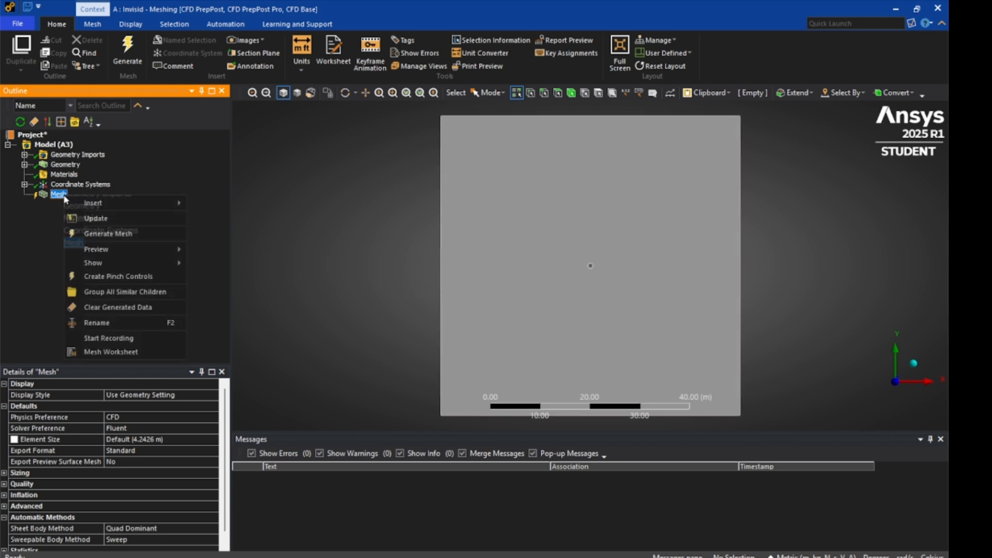
mouse_move(98, 202)
left_click(218, 219)
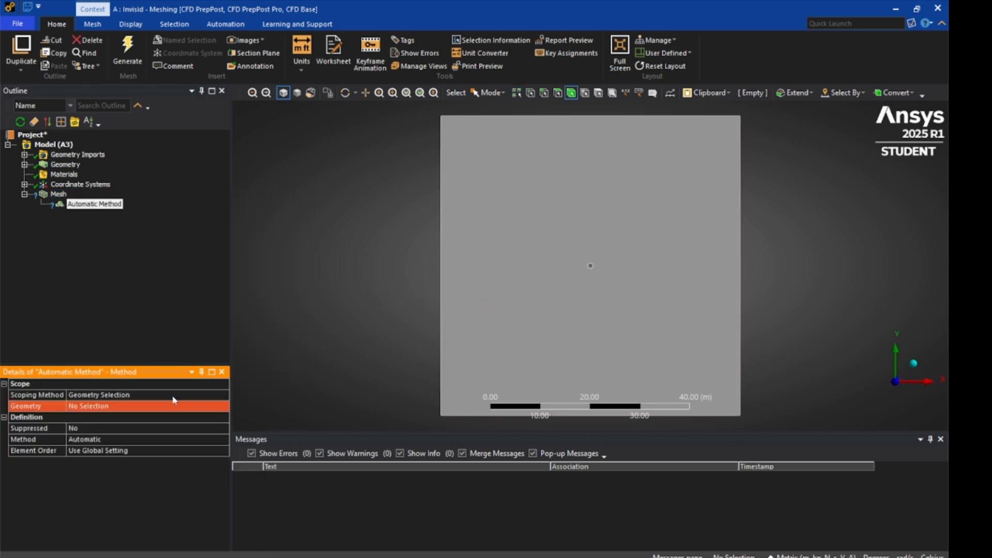
left_click(534, 312)
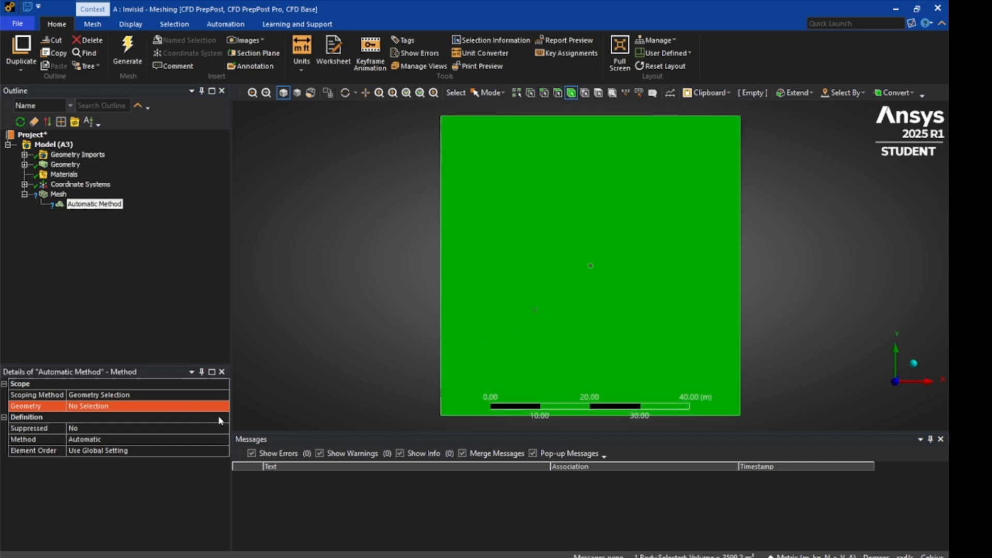
left_click(152, 409)
left_click(130, 408)
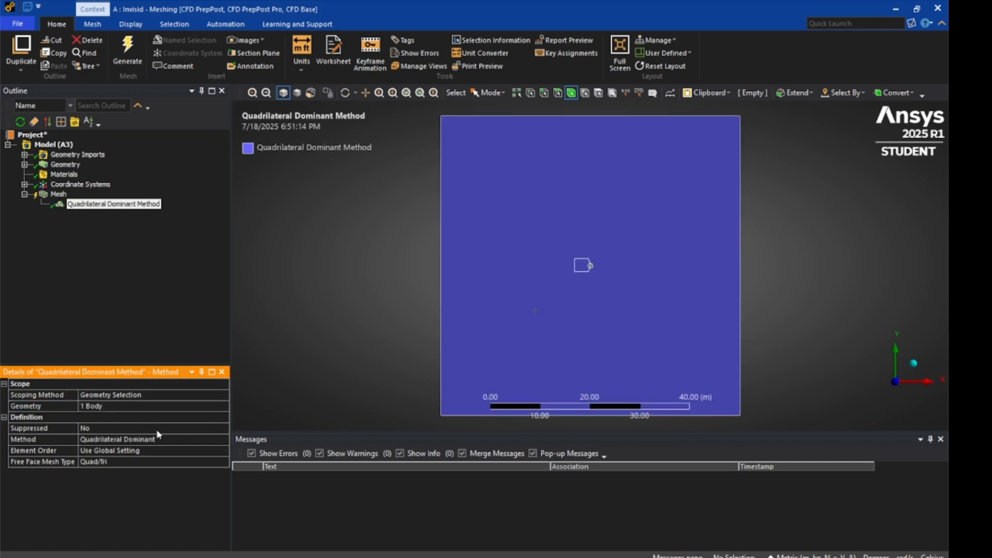
left_click(160, 439)
left_click(225, 440)
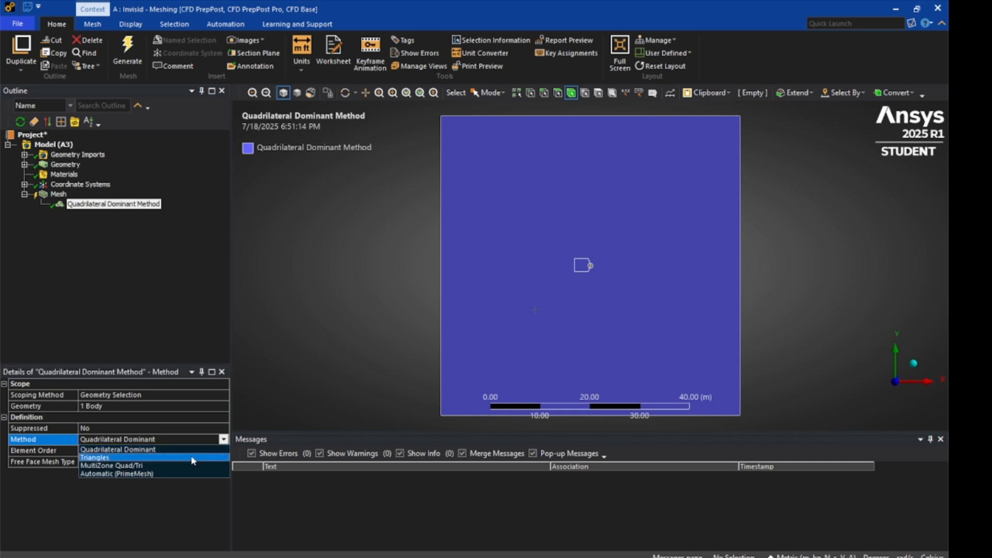
left_click(209, 450)
Generate the triangular mesh and inspect the element distribution around the circle.
left_click(127, 50)
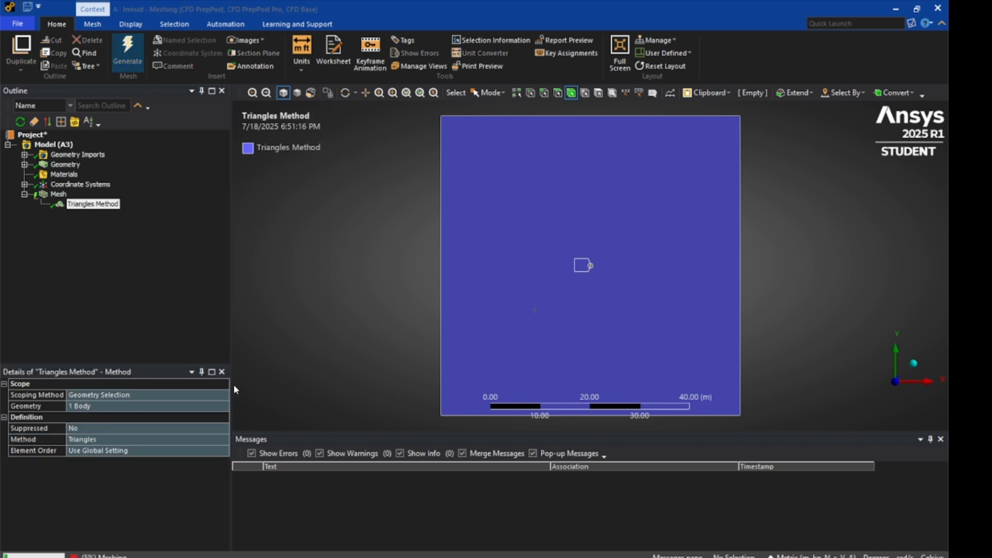
left_click(58, 194)
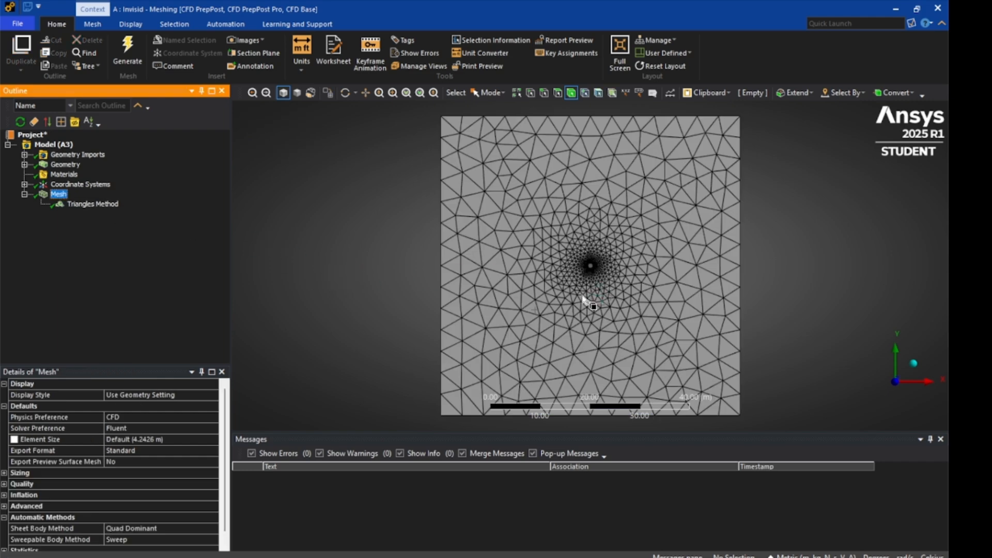
scroll(590, 286, "up", 5)
scroll(591, 284, "down", 5)
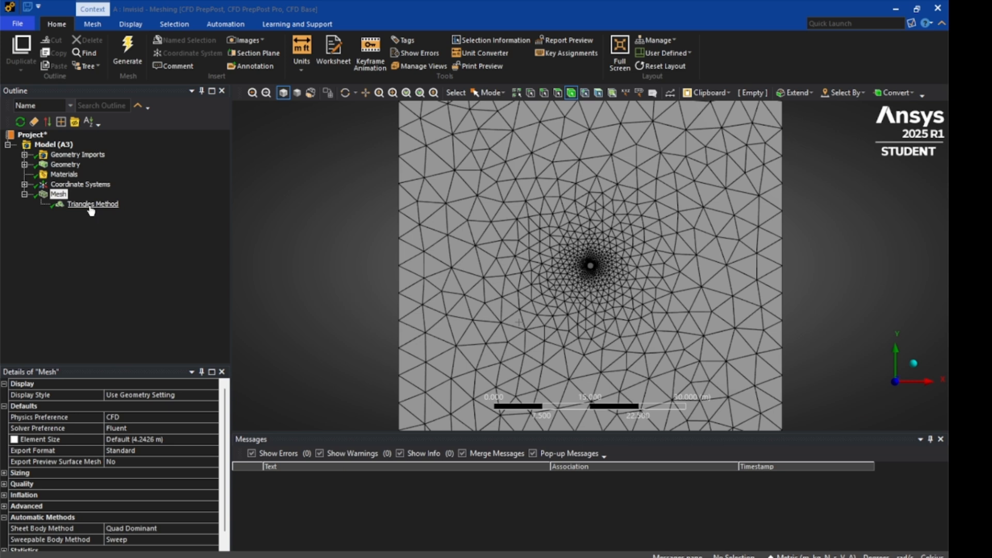
Insert a Sizing control under Mesh and scope it to the edge of the central circle.
left_click(115, 237)
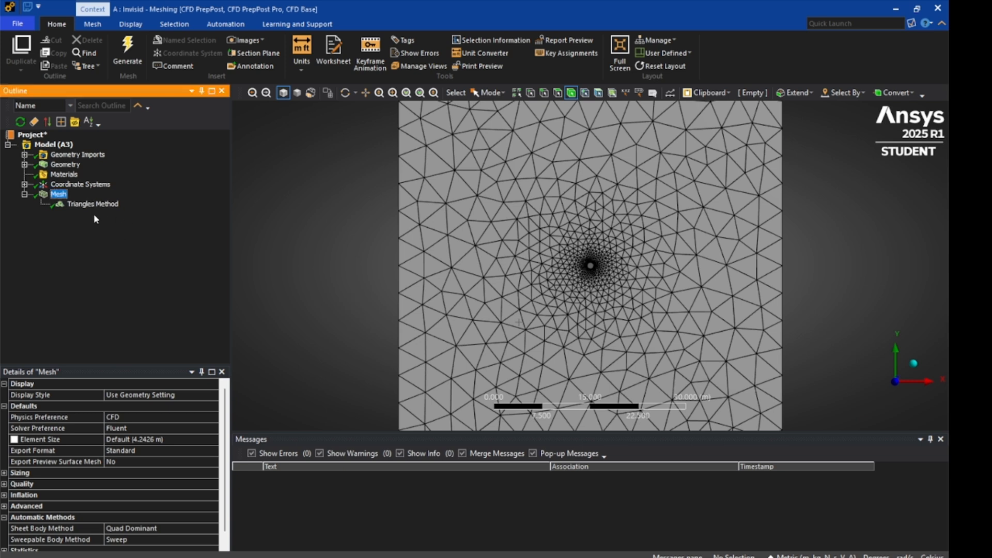
right_click(57, 198)
mouse_move(103, 201)
left_click(244, 237)
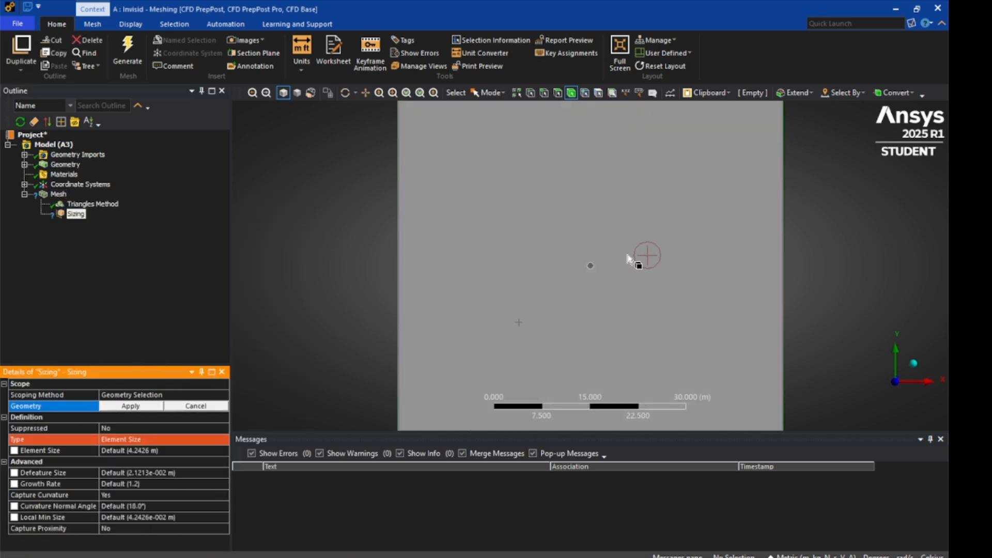
scroll(581, 298, "up", 5)
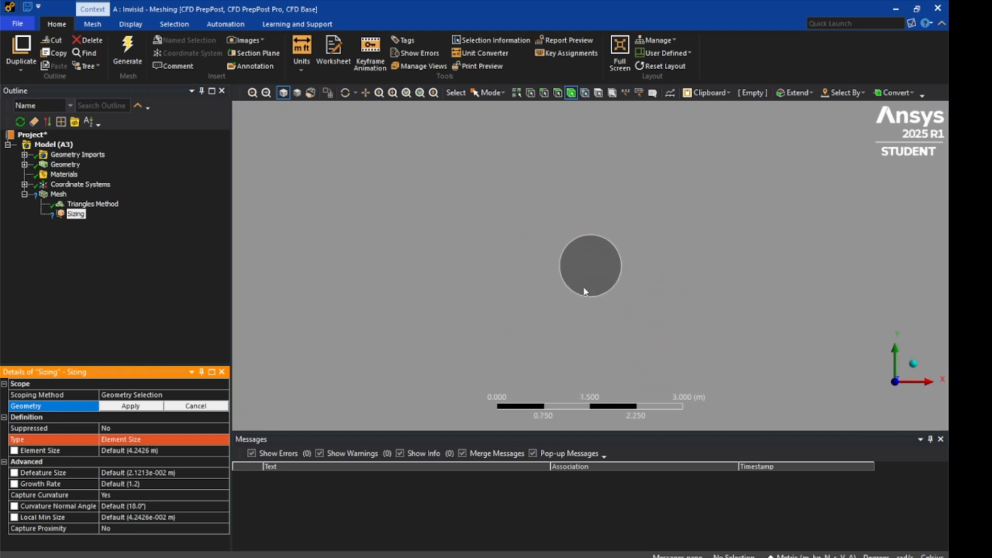
left_click(546, 94)
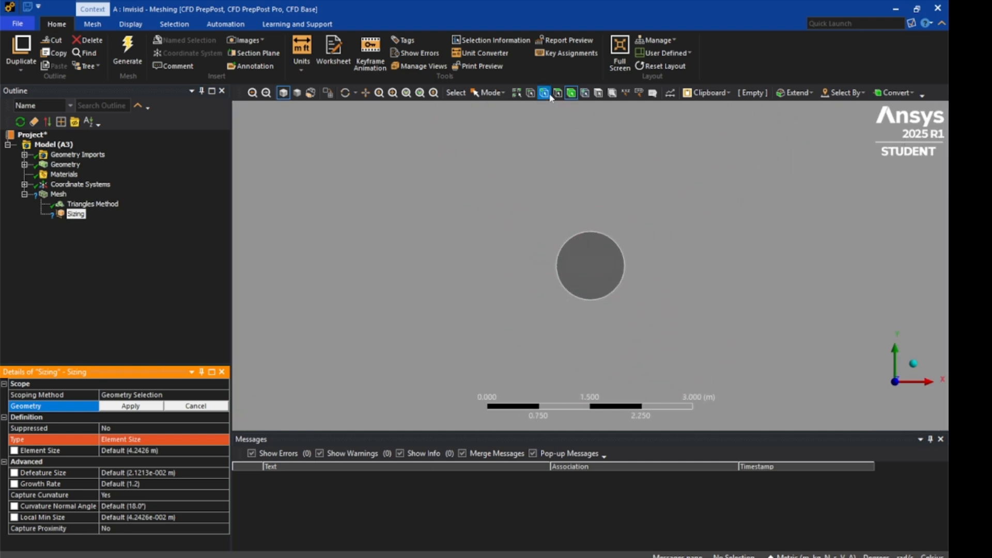
left_click(602, 236)
left_click(137, 406)
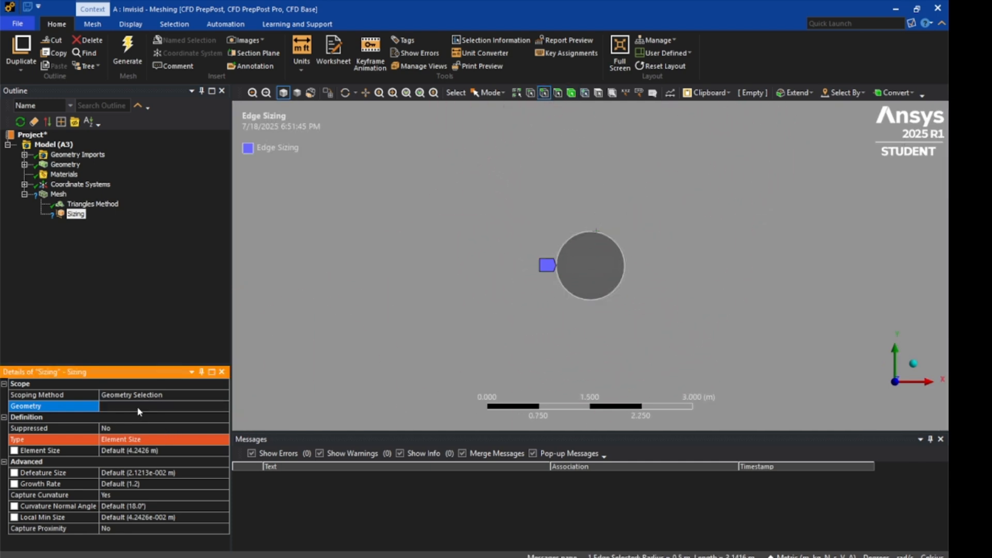
left_click(159, 453)
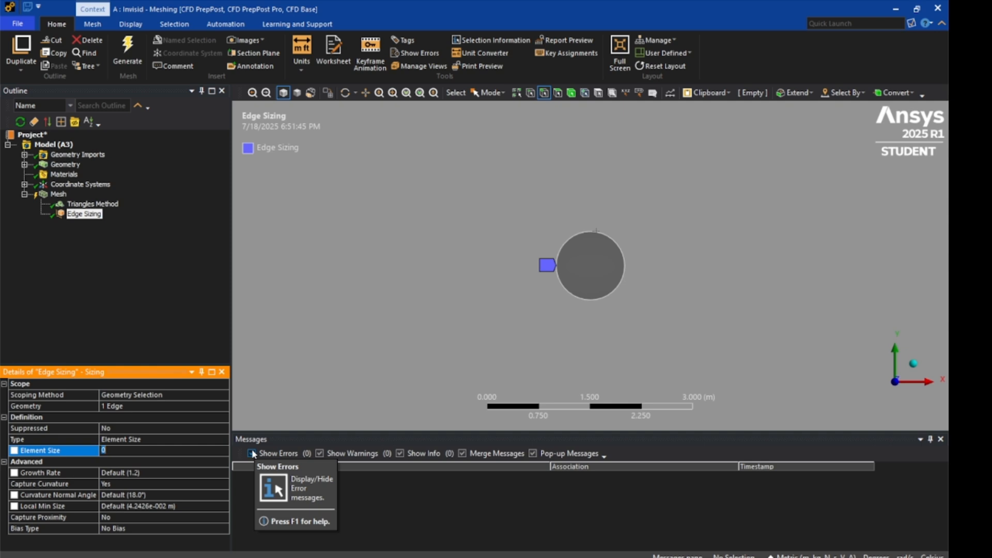
type("1")
key("Return")
type("0")
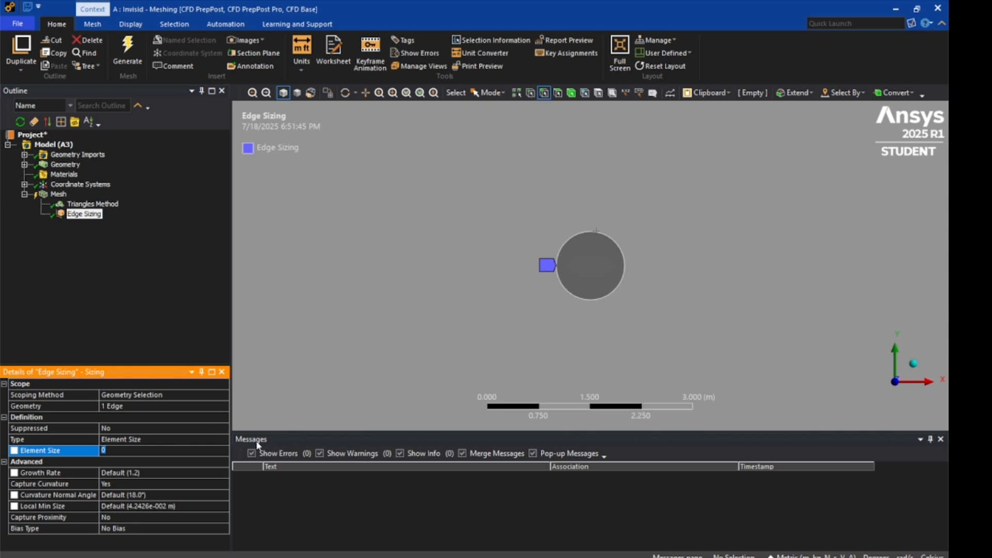
Change the circle's edge sizing type to Number of Divisions and set it to 300.
left_click(216, 440)
left_click(221, 440)
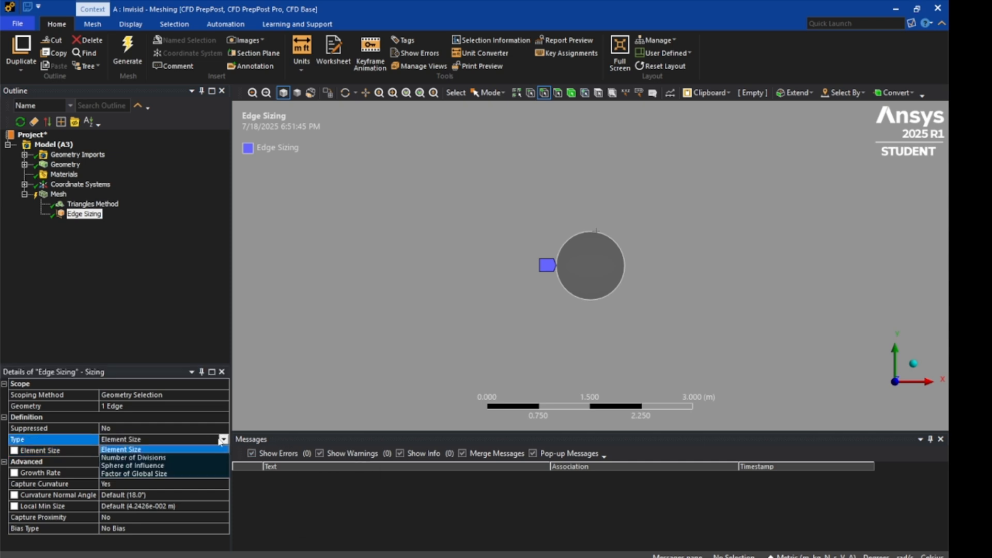
left_click(191, 458)
left_click(145, 451)
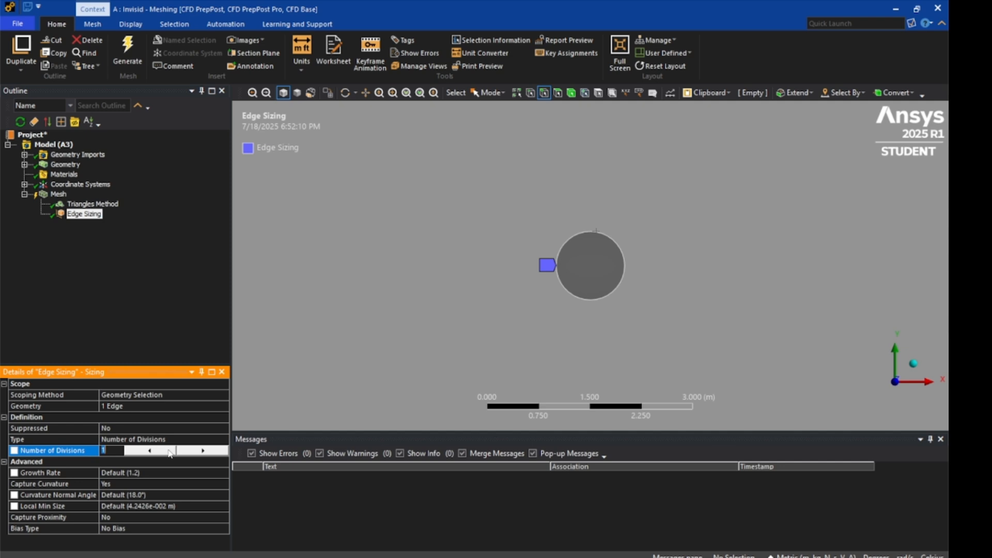
type("300")
left_click(171, 473)
Set Capture Curvature to No and Behavior to Hard for the circle's edge sizing.
left_click(213, 483)
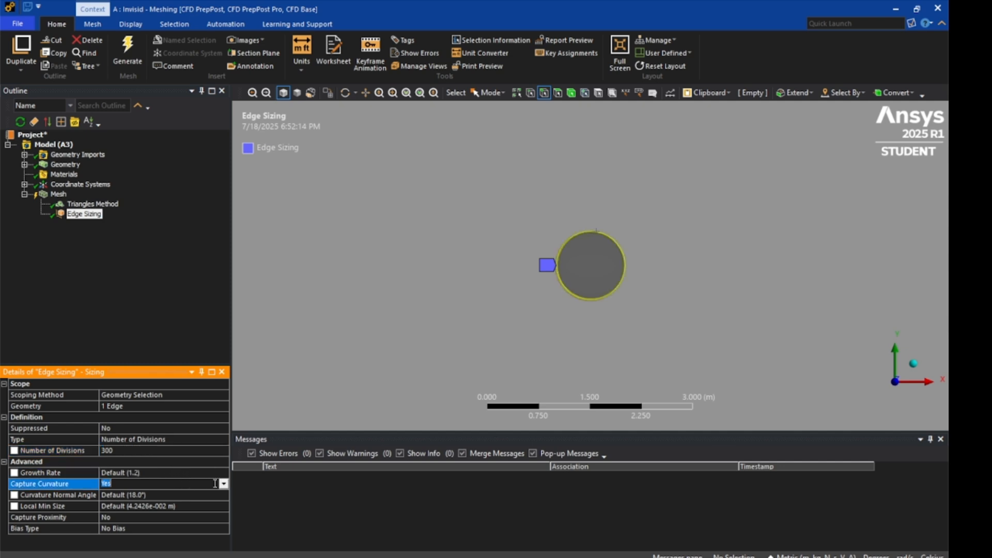
left_click(223, 484)
left_click(176, 502)
left_click(158, 474)
left_click(223, 472)
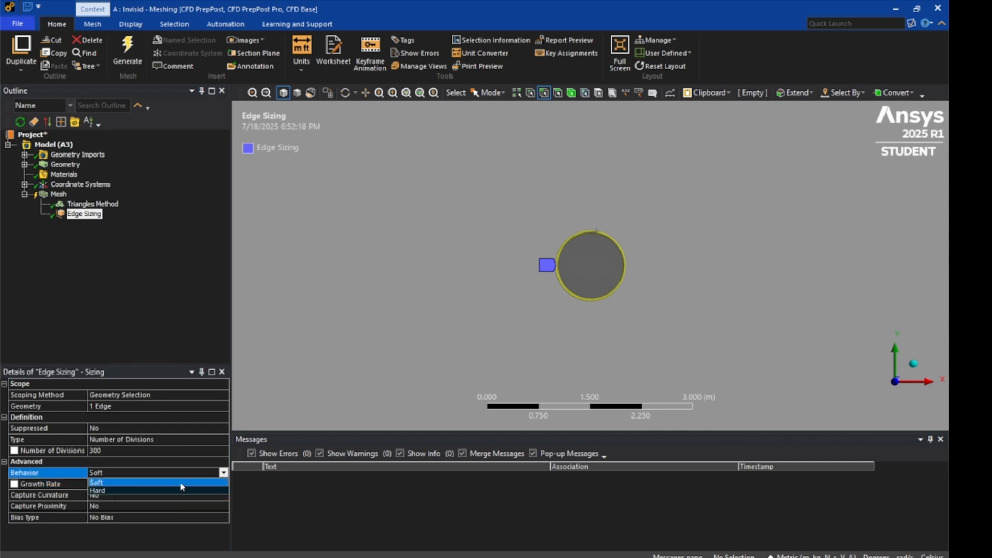
left_click(182, 483)
left_click(223, 472)
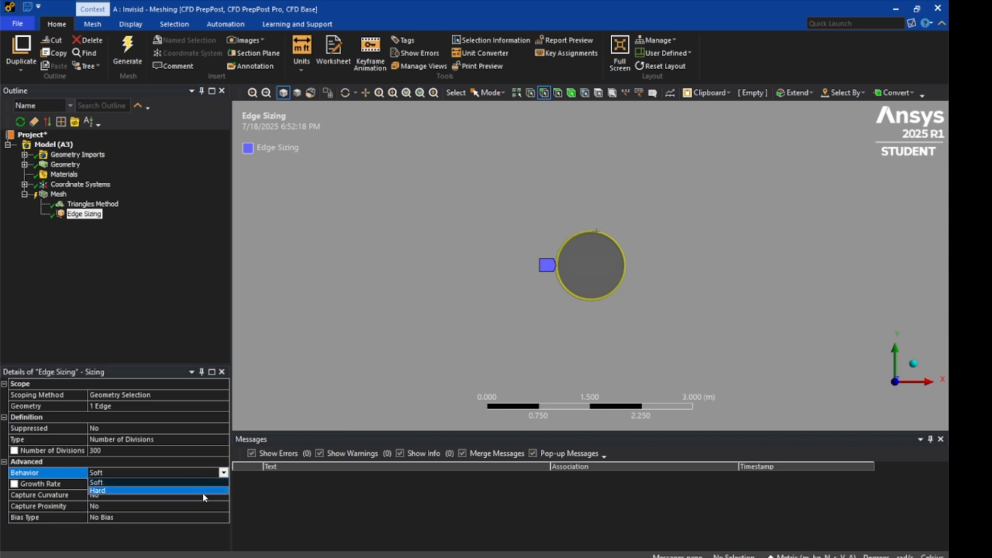
left_click(204, 495)
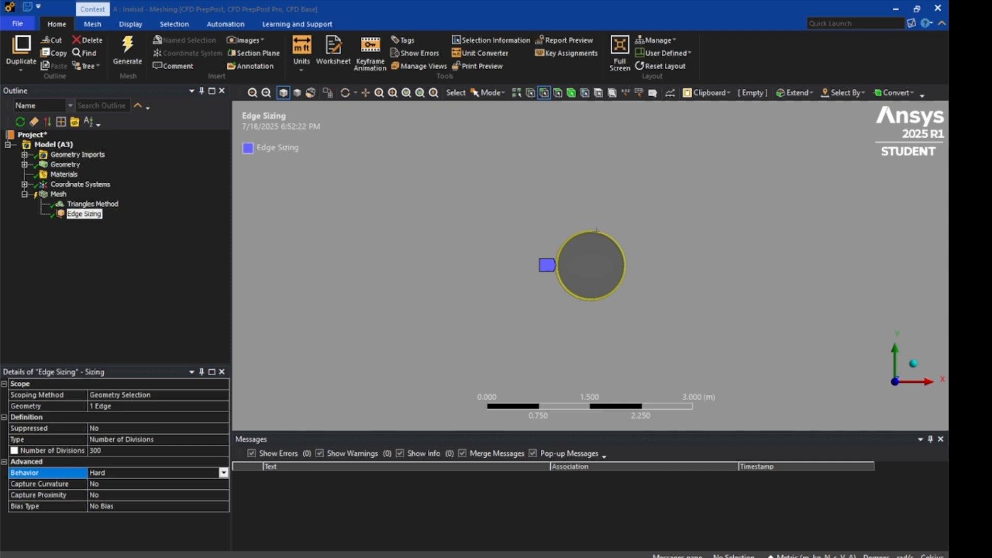
Switch the circle's edge sizing type to Element Size and set the size to 0.005 m.
left_click(159, 440)
left_click(223, 440)
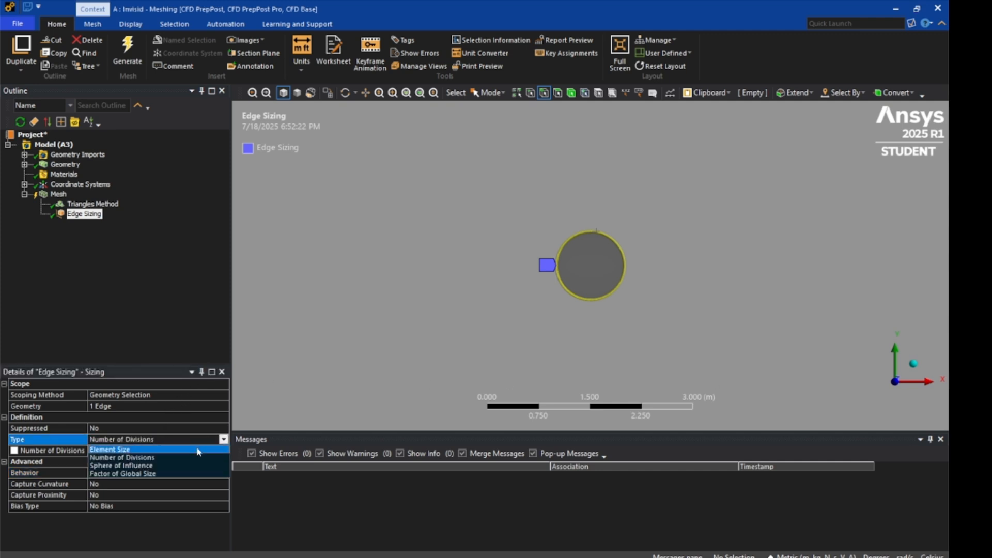
left_click(166, 449)
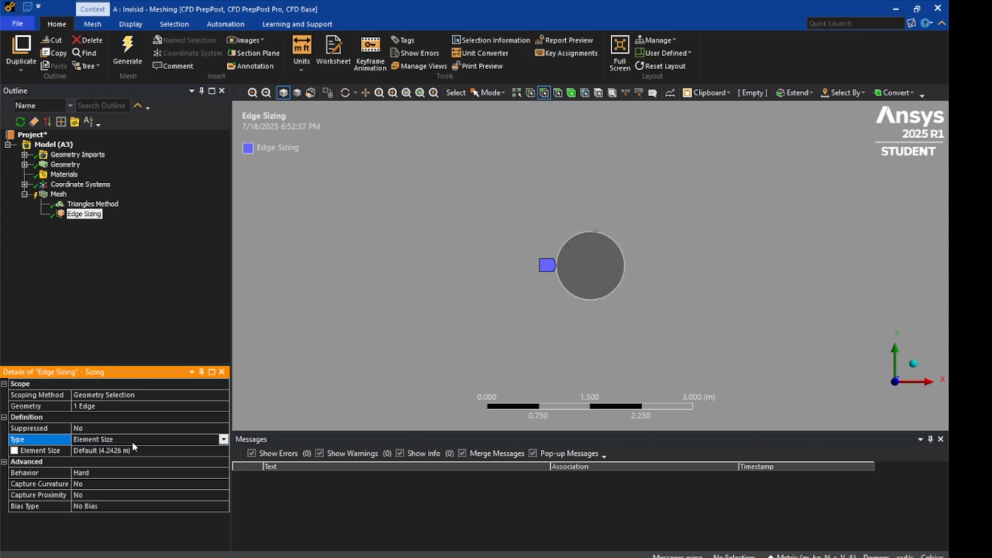
left_click(128, 448)
type("0.")
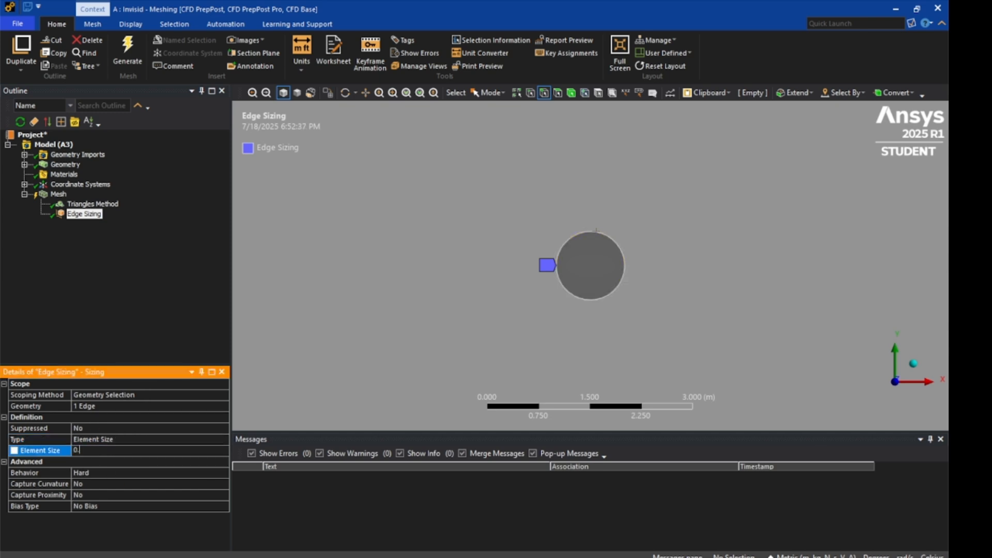
key("Return")
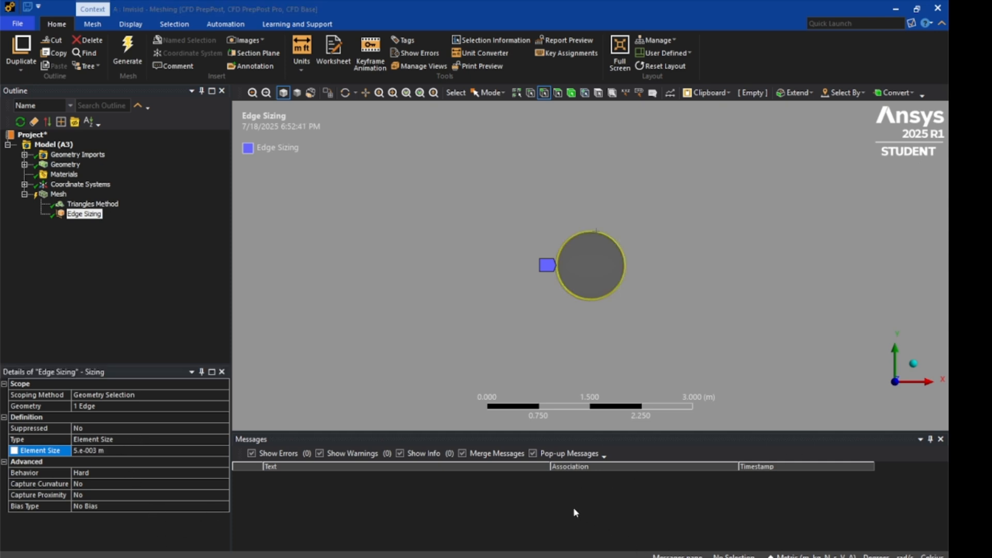
Regenerate the mesh with the edge sizing and inspect the refinement from the circle out to the domain boundary.
left_click(128, 49)
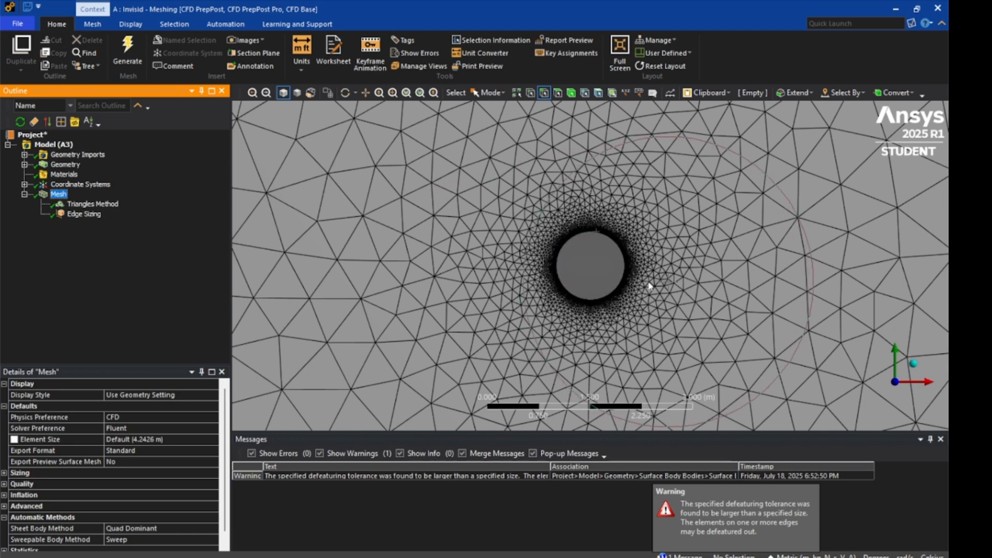
scroll(647, 290, "down", 10)
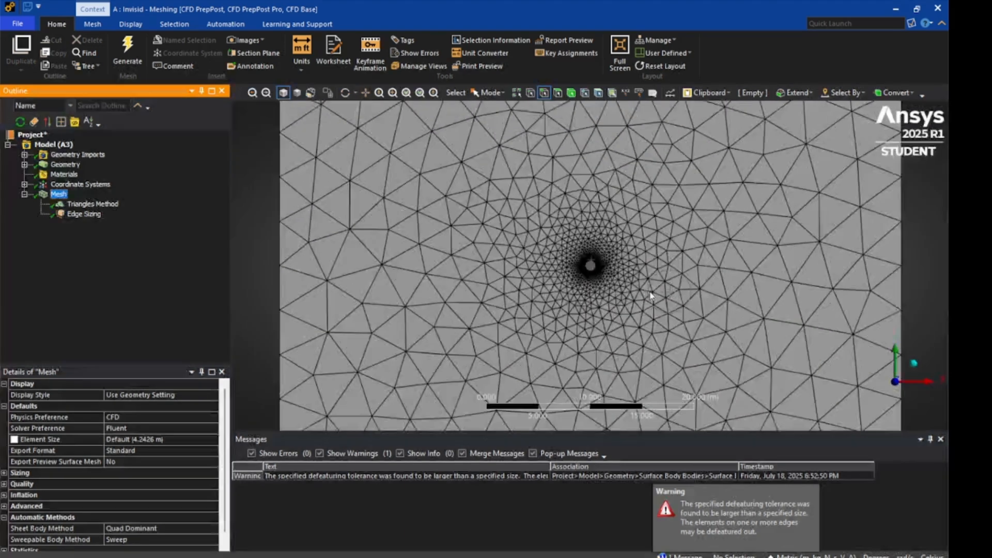
scroll(648, 294, "down", 5)
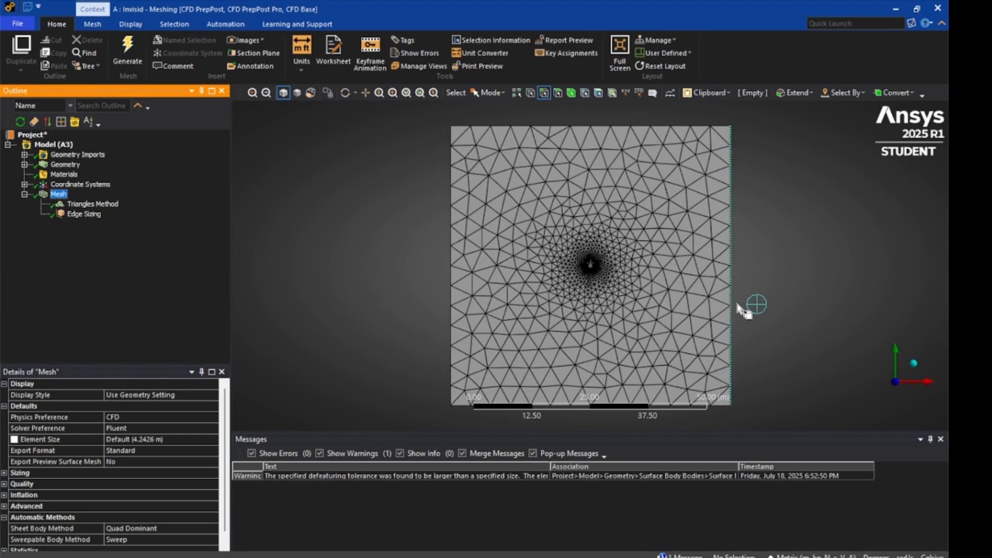
scroll(709, 304, "up", 8)
scroll(678, 303, "down", 6)
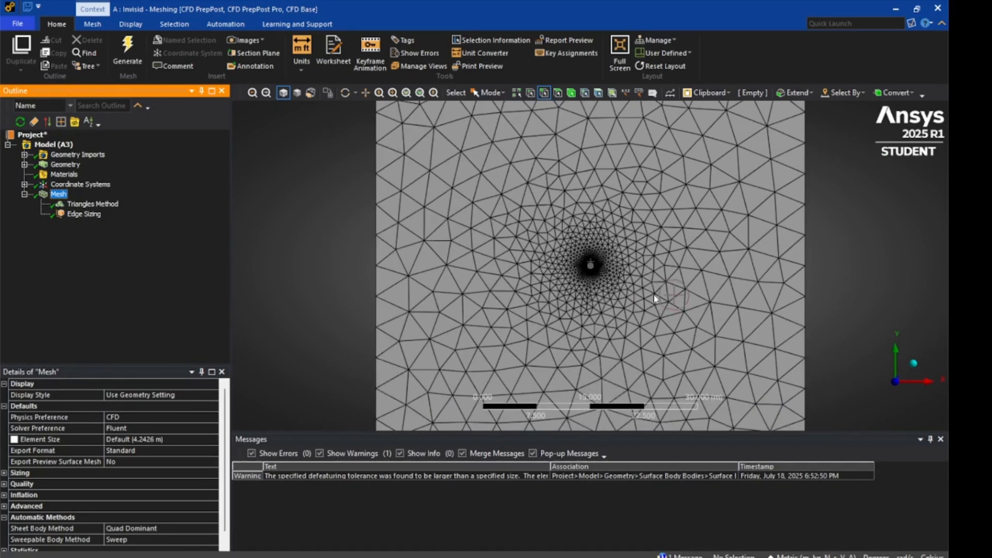
scroll(655, 300, "down", 3)
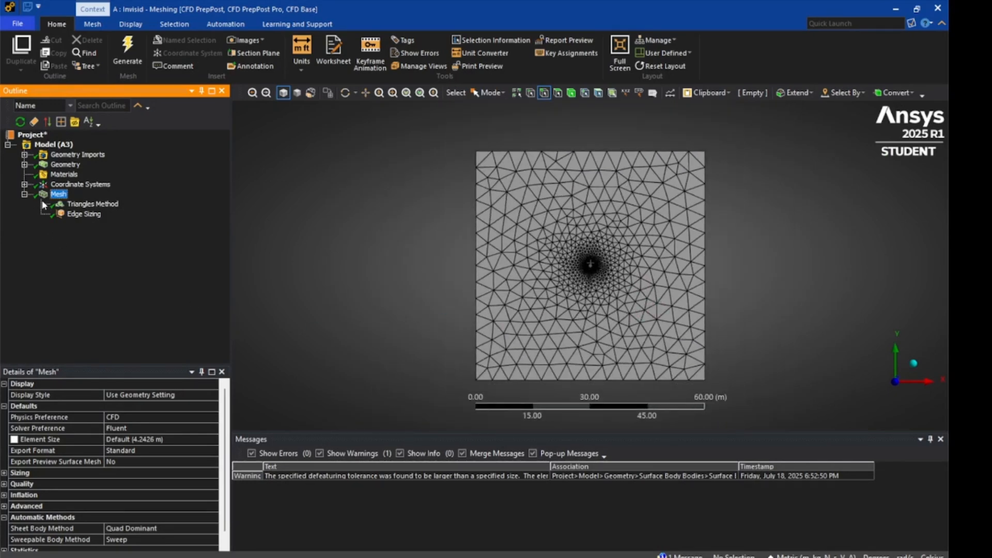
Insert an inflation control into the mesh and scope it to the square domain face.
right_click(55, 196)
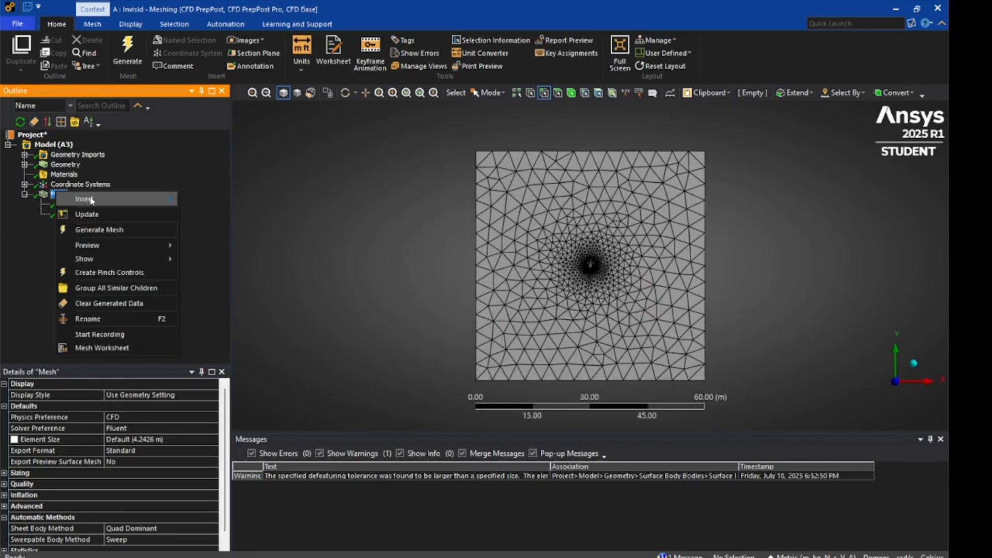
mouse_move(103, 199)
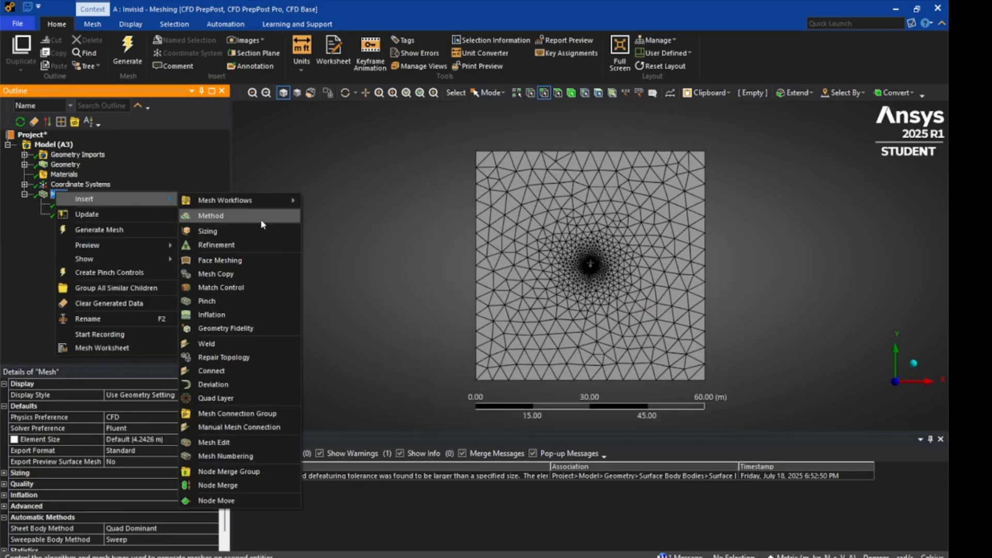
left_click(261, 313)
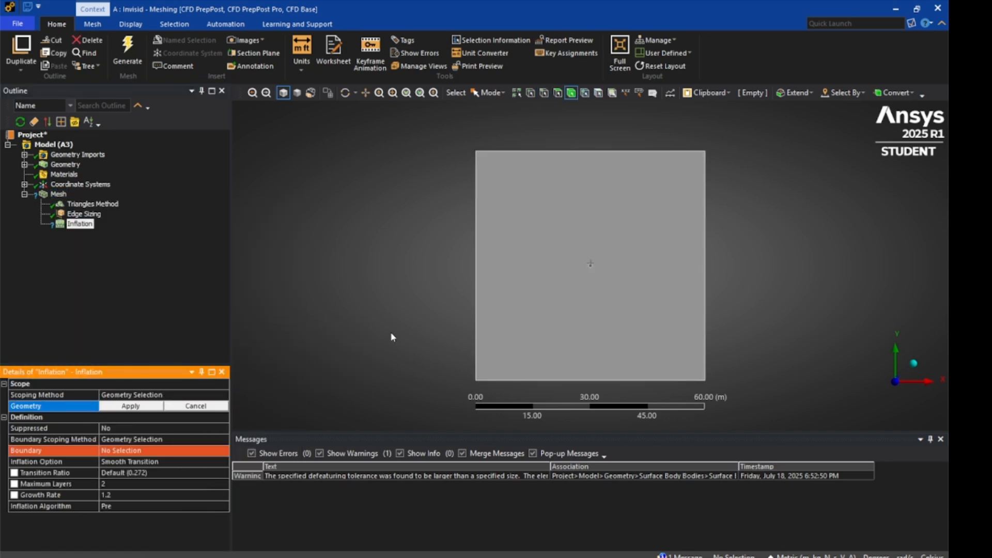
left_click(554, 309)
left_click(134, 406)
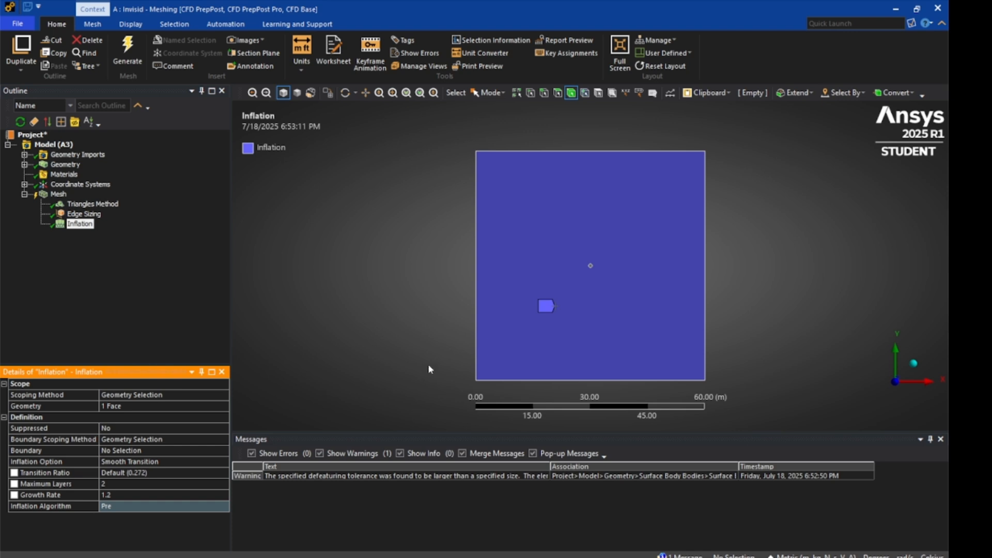
Assign the circle's edge as the boundary of the inflation control.
scroll(589, 301, "up", 3)
scroll(589, 300, "up", 8)
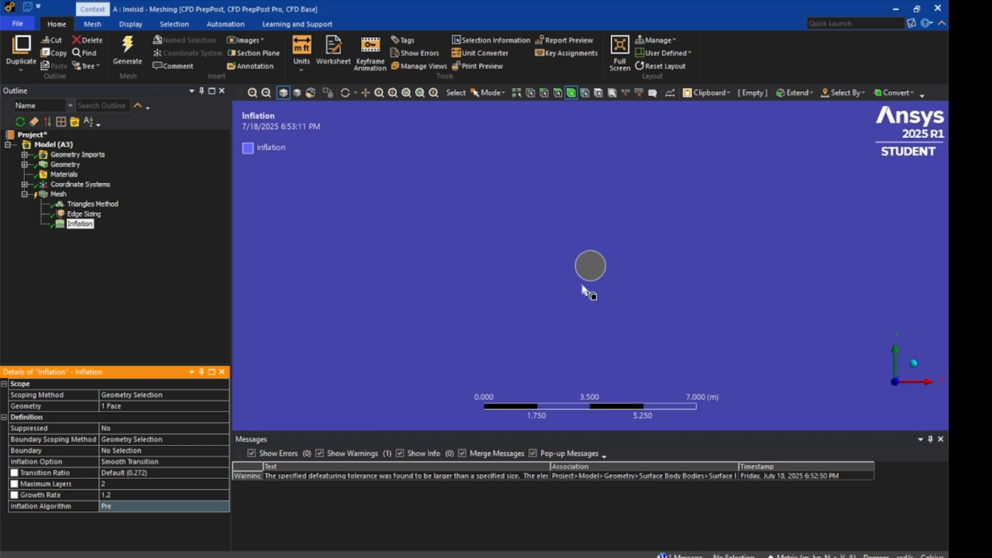
left_click(544, 93)
left_click(597, 234)
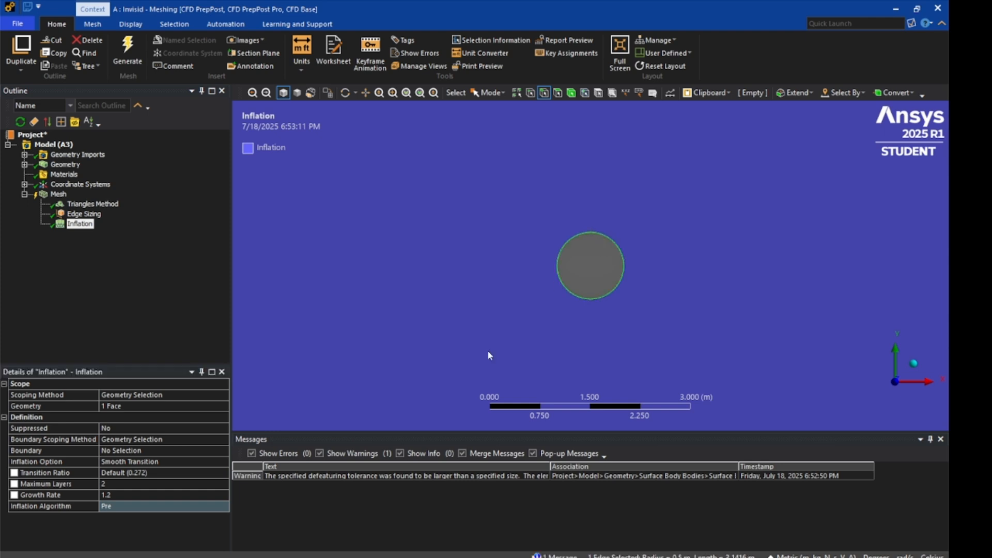
left_click(115, 450)
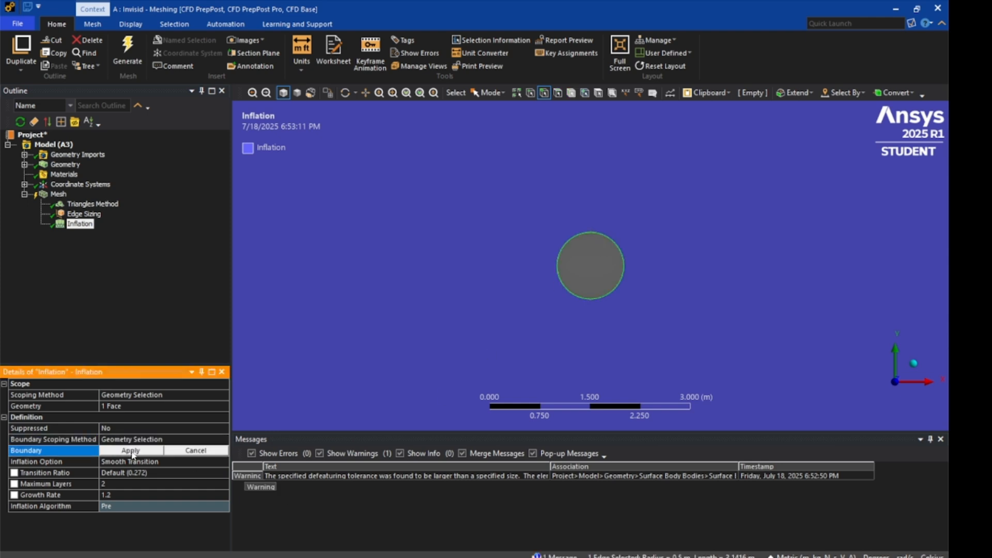
left_click(120, 453)
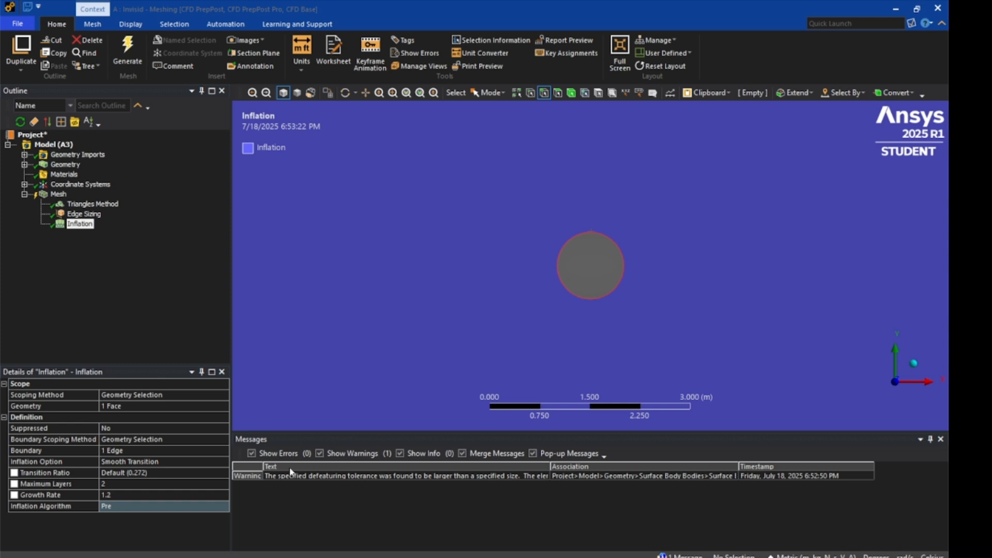
Set the inflation option to First Layer Thickness with a first layer height of 0.002 m.
left_click(202, 462)
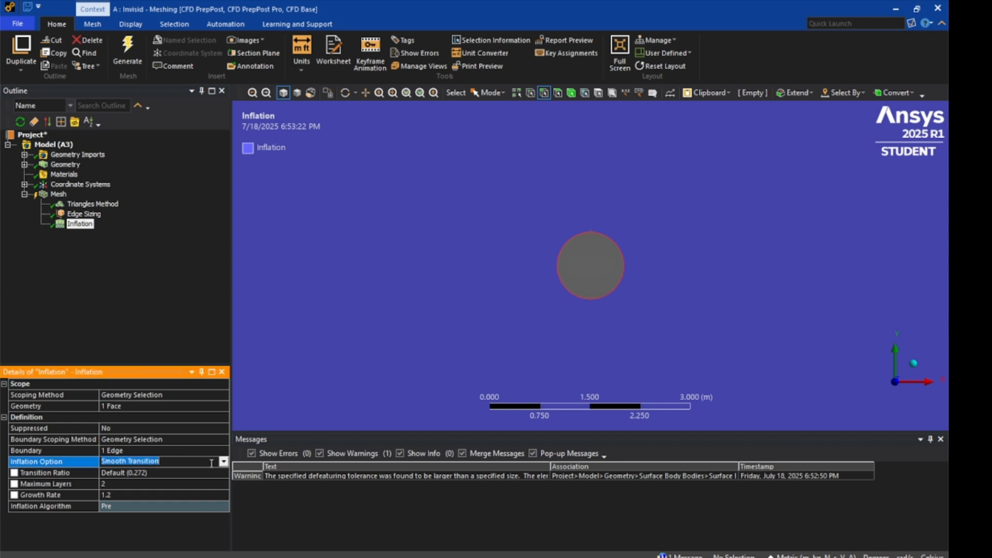
left_click(224, 464)
left_click(186, 483)
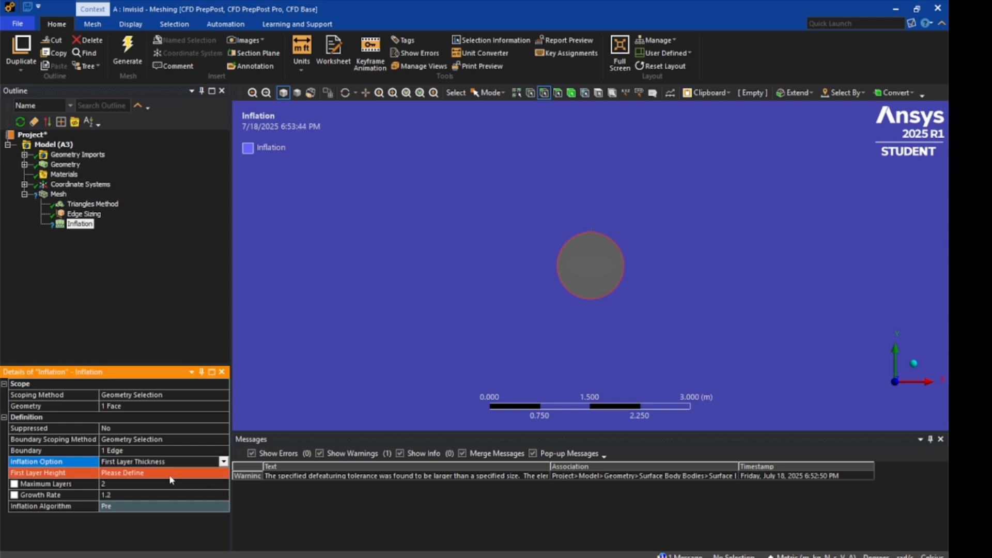
left_click(161, 472)
key("BackSpace")
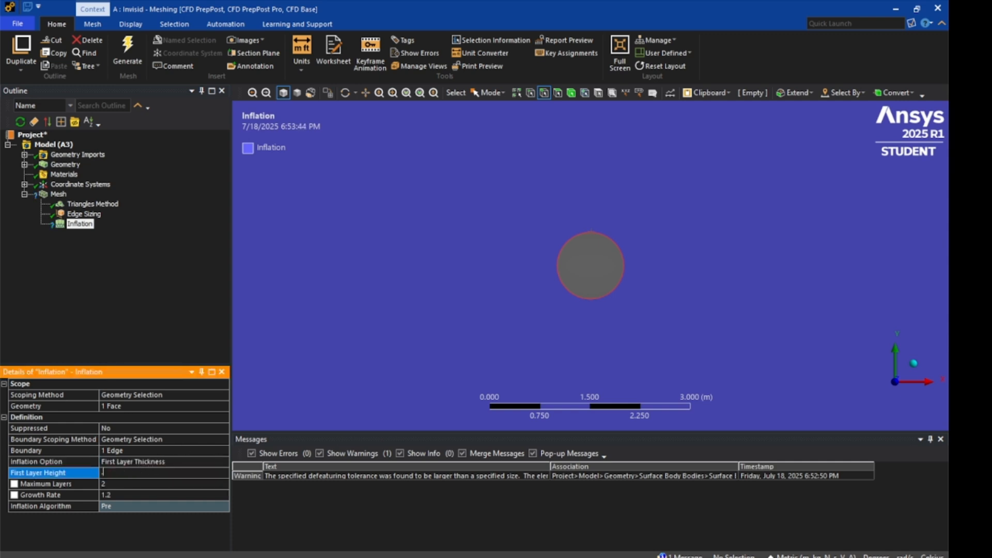
type("0.002")
Set the inflation's maximum layers to 100 and its first layer height to 0.02 m.
left_click(141, 484)
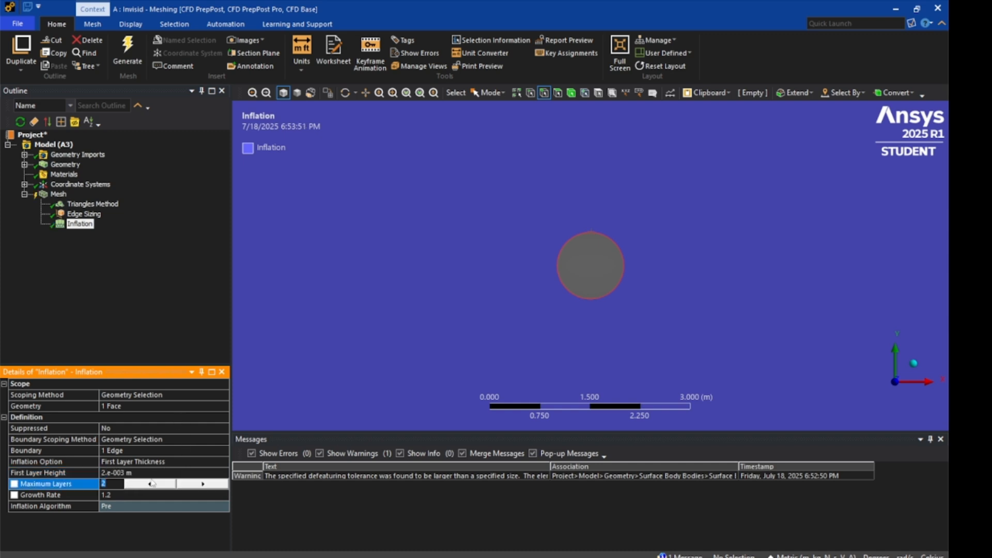
key("BackSpace")
type("100")
left_click(146, 472)
type("0.02")
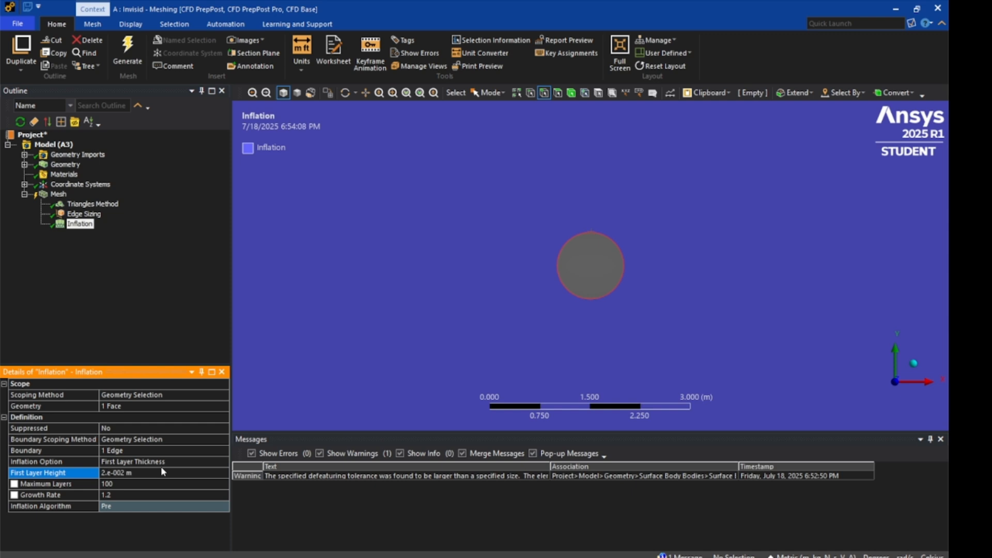
Set the inflation growth rate to 2.5 and generate the mesh.
left_click(124, 495)
type("2.5")
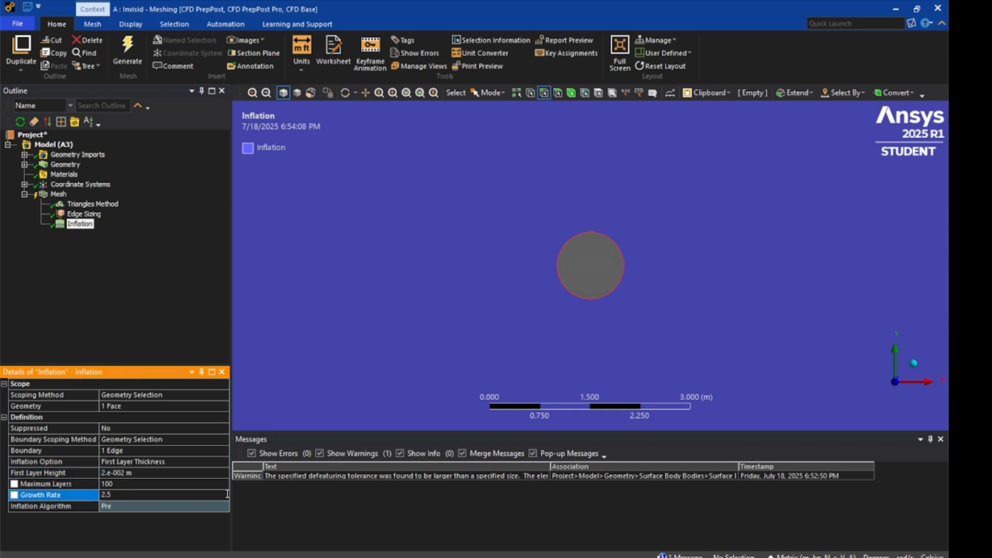
key("Return")
left_click(129, 55)
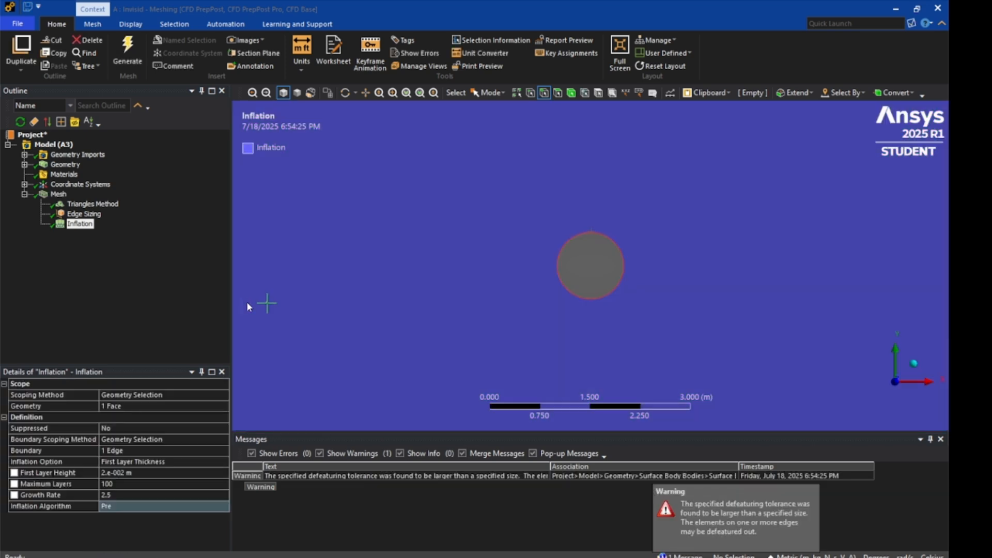
Reapply the circle's edge as the inflation boundary and regenerate the mesh.
left_click(150, 447)
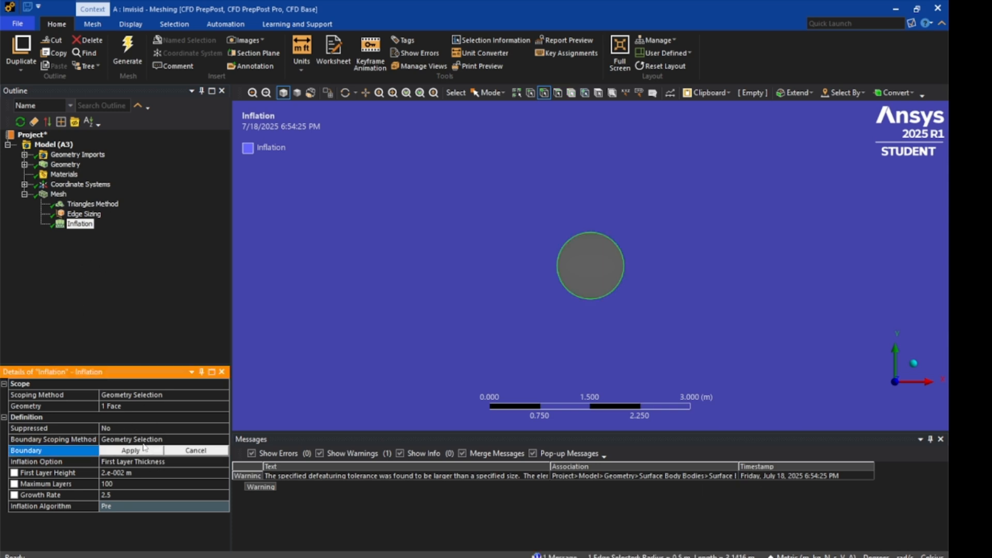
left_click(589, 233)
left_click(132, 450)
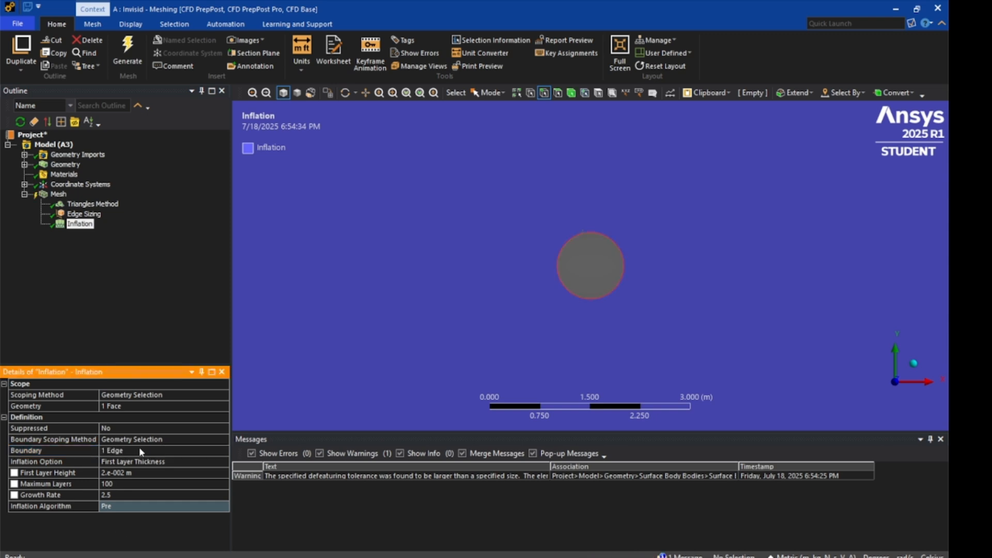
left_click(128, 52)
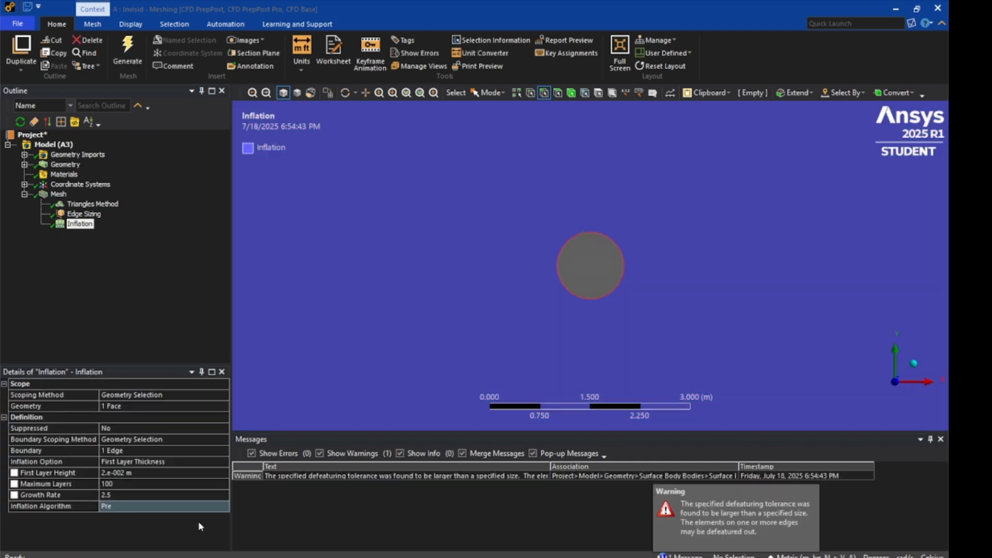
Examine the generated mesh, from the inflation layers around the circle out to the square domain boundary.
left_click(58, 194)
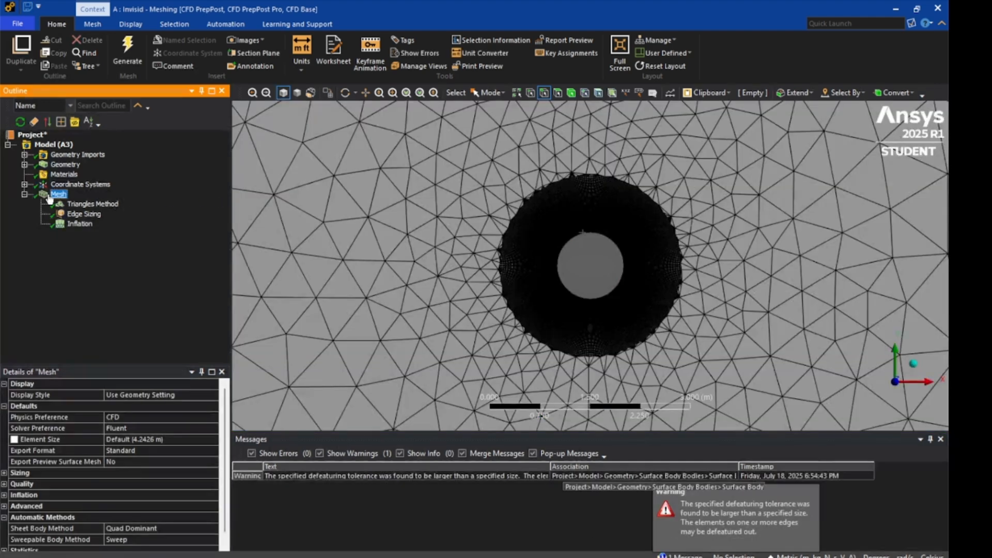
scroll(705, 252, "down", 10)
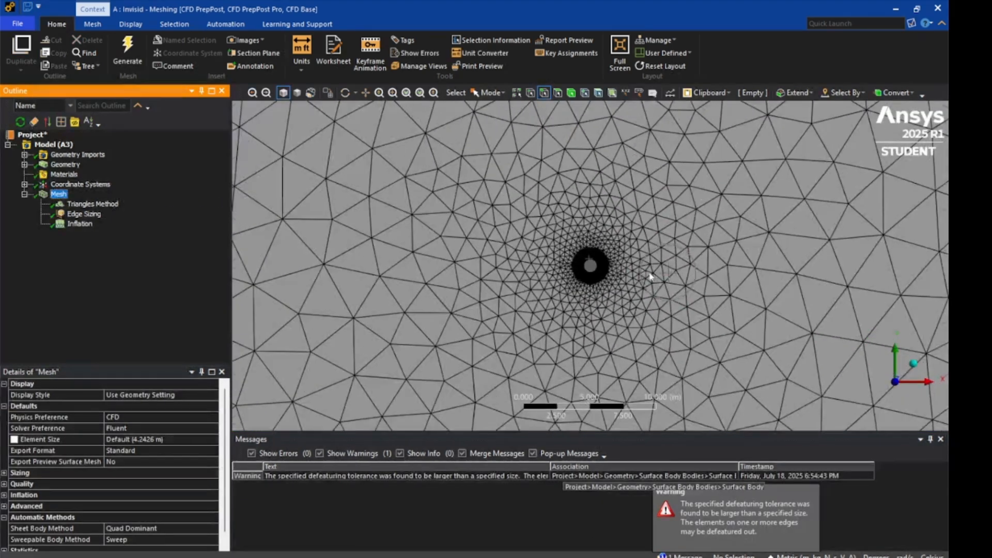
scroll(638, 273, "down", 1)
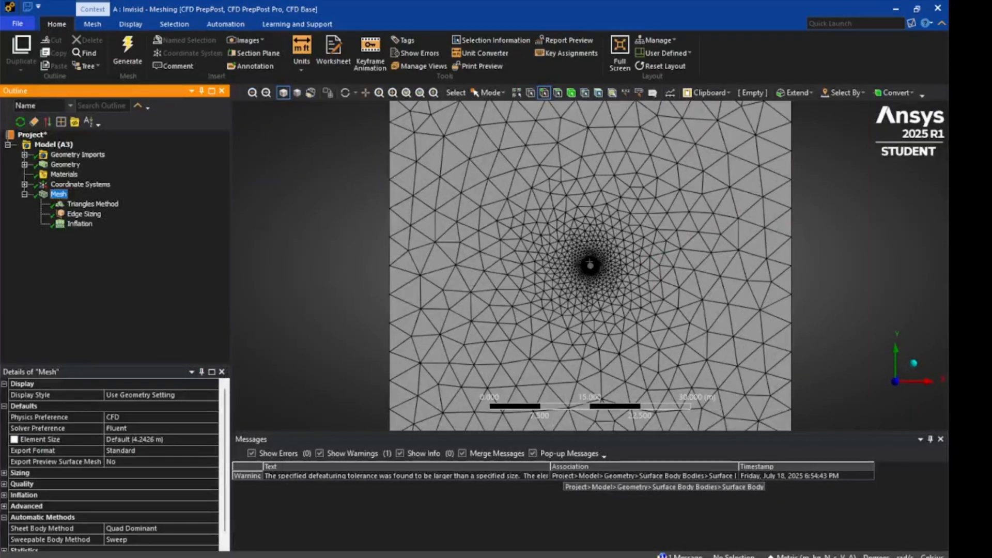
scroll(597, 269, "up", 3)
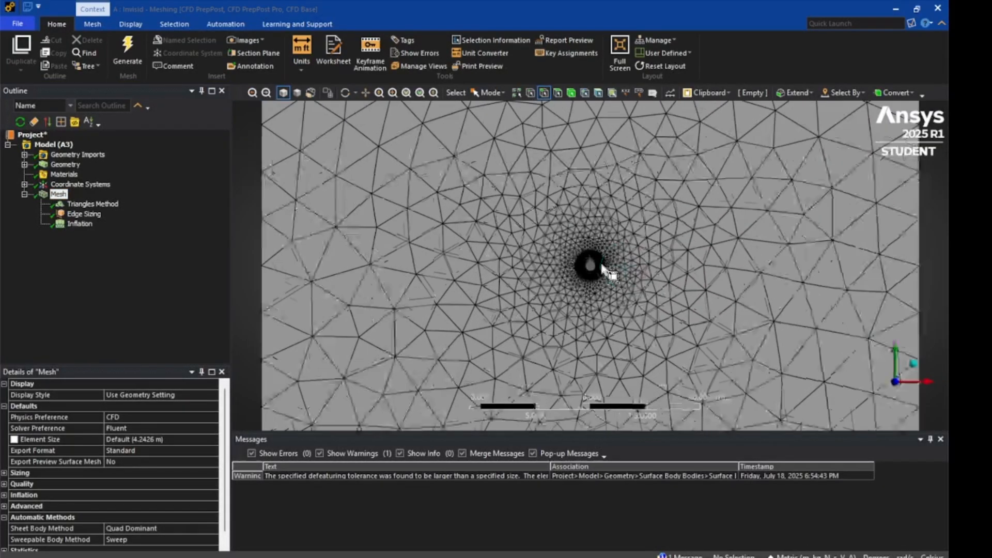
scroll(592, 293, "up", 8)
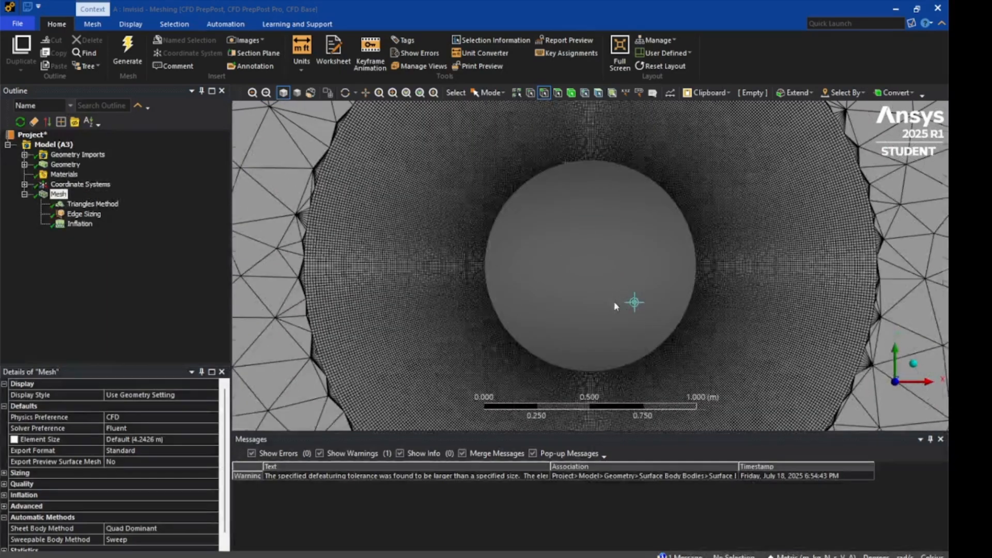
scroll(622, 307, "down", 8)
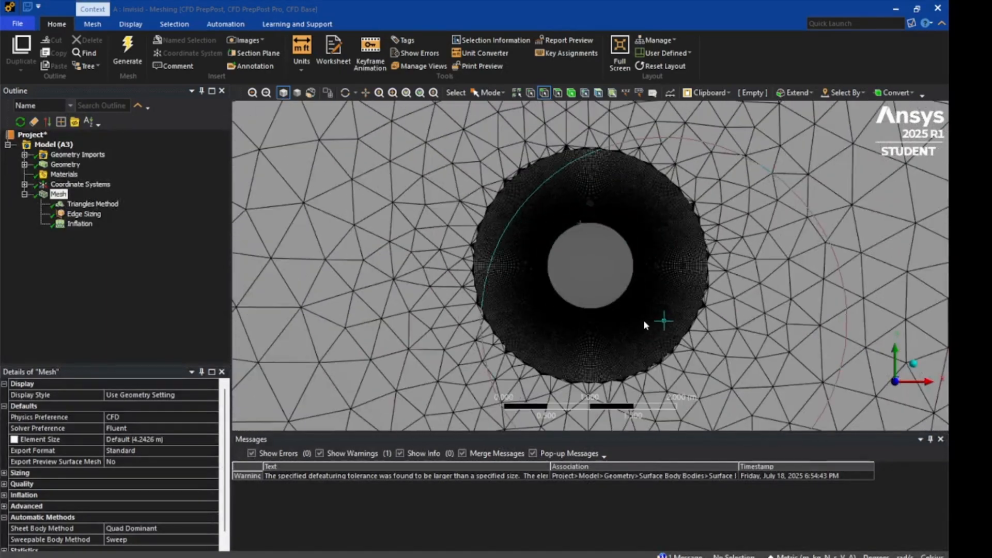
scroll(657, 331, "down", 6)
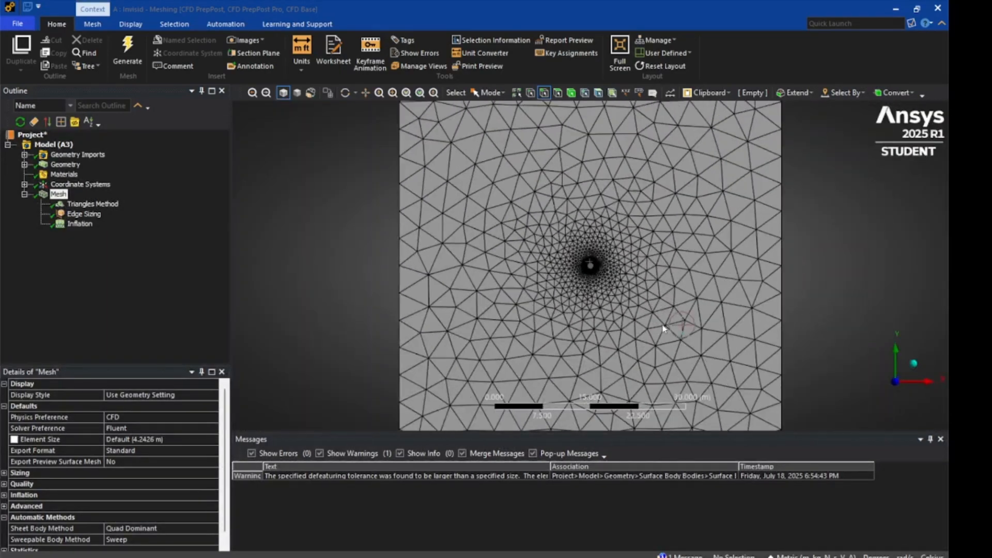
scroll(659, 324, "up", 1)
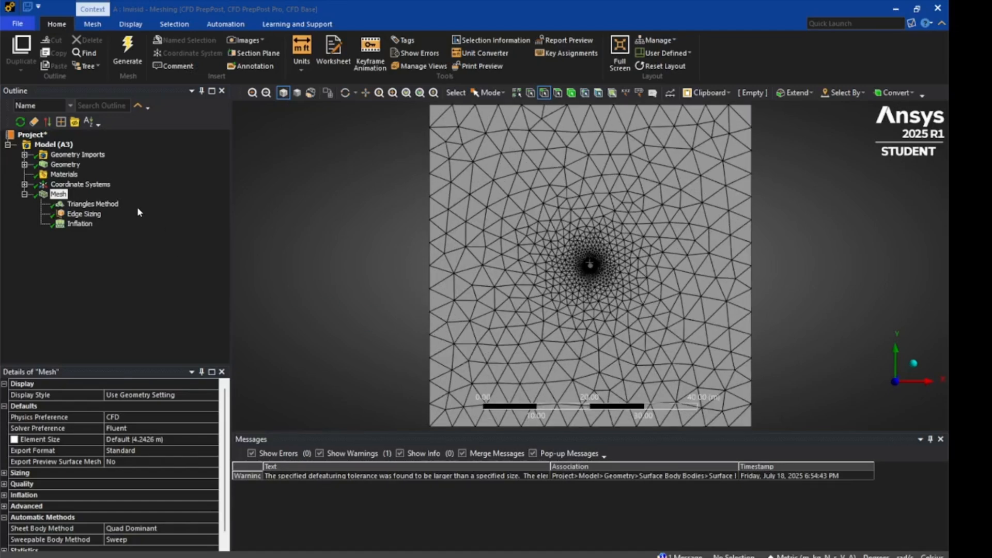
Set the global mesh element size to 0.15 m and leave the export format at Standard.
left_click(54, 196)
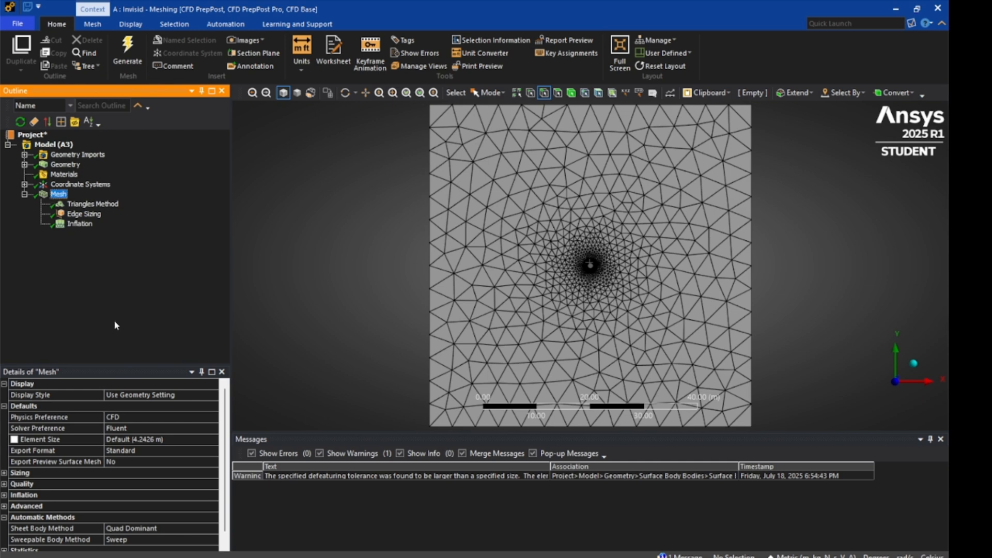
left_click(160, 439)
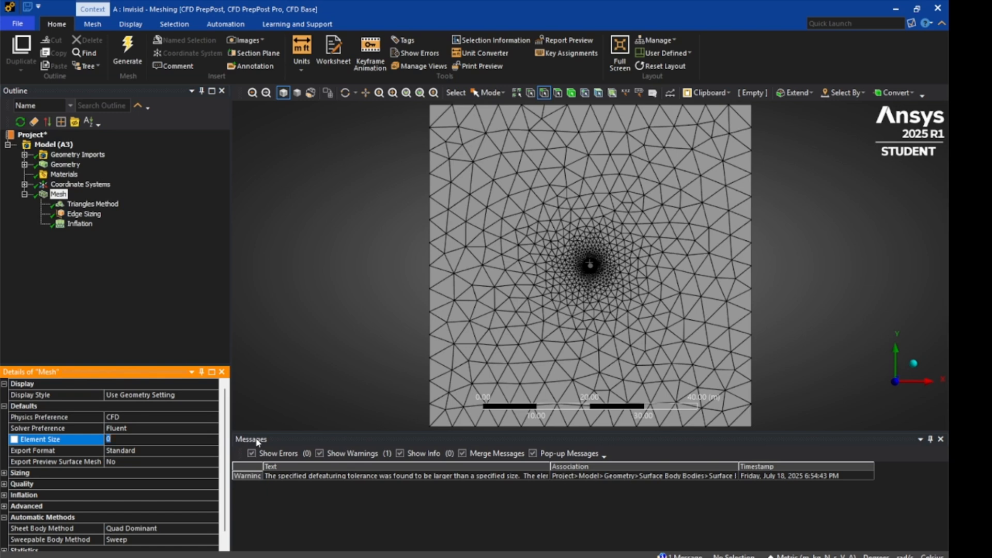
type("0.15")
key("Return")
left_click(197, 450)
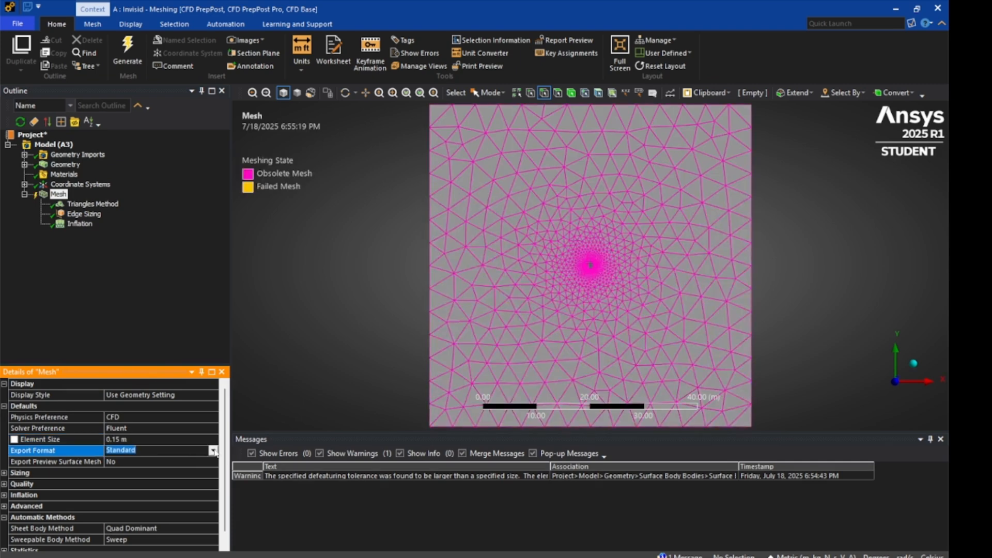
left_click(194, 451)
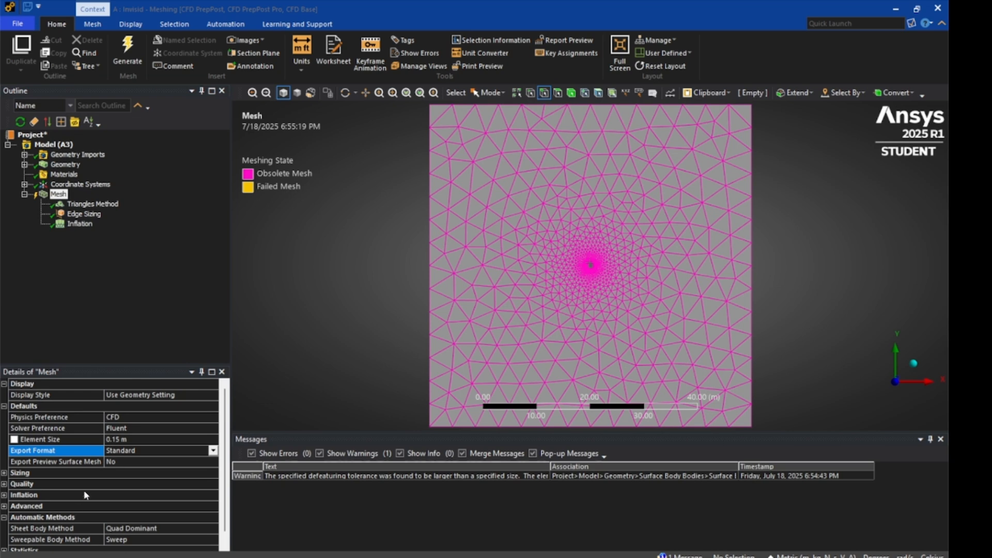
Switch the mesh's Physics Preference to Explicit and back to CFD, and reselect Fluent as the Solver Preference.
double_click(178, 417)
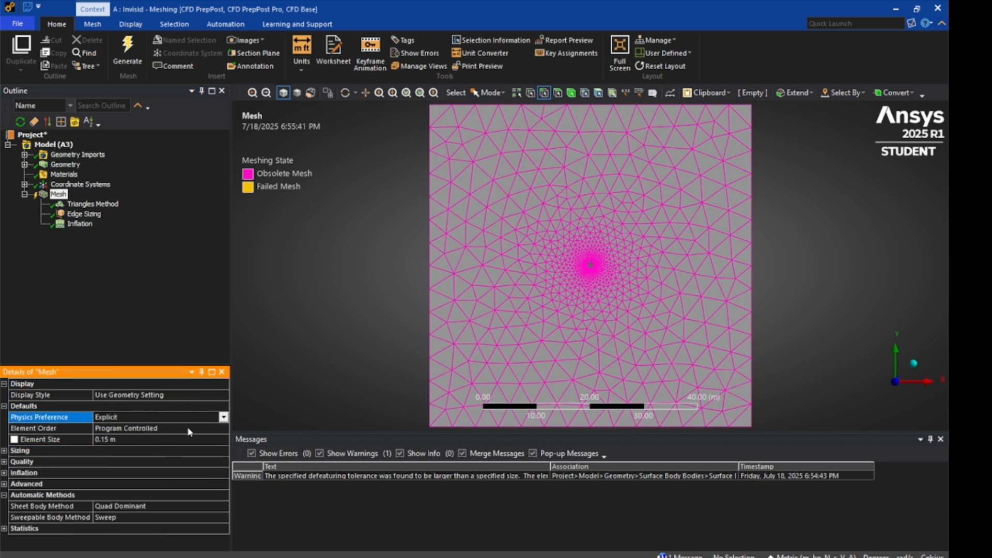
left_click(213, 417)
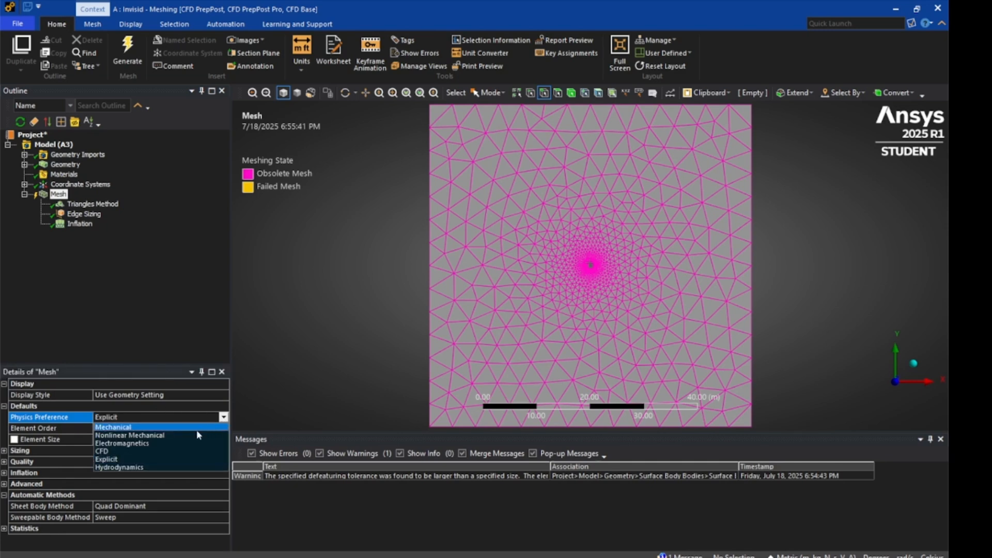
left_click(162, 452)
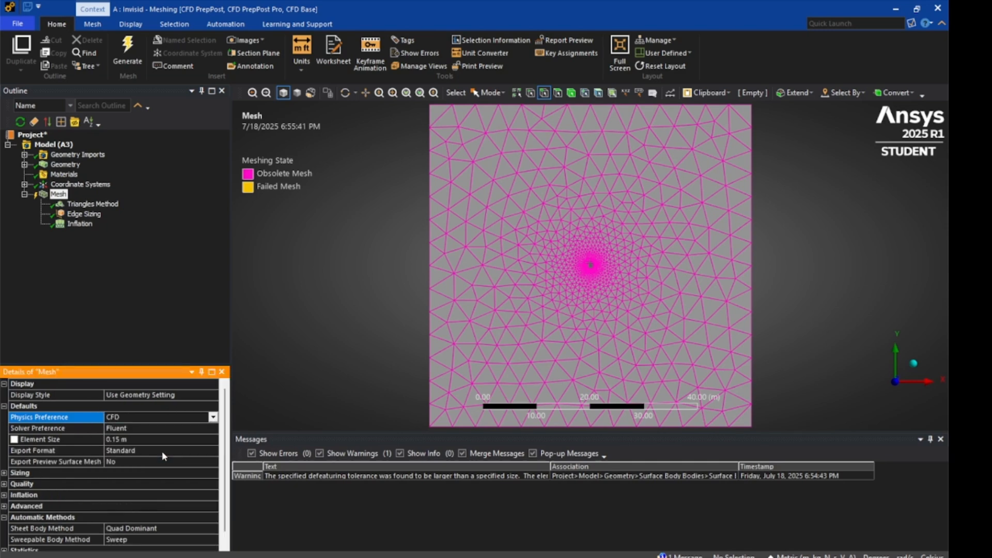
left_click(158, 429)
left_click(212, 428)
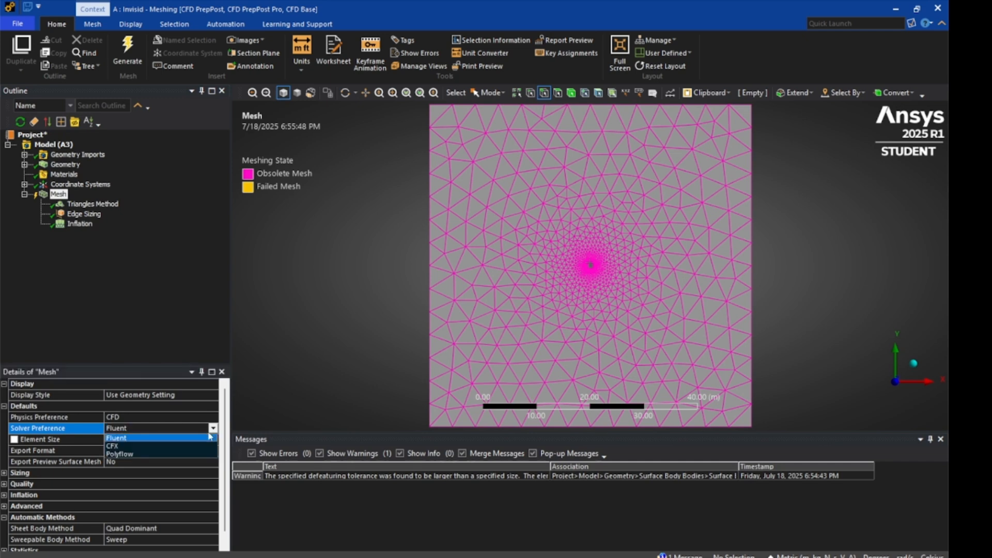
left_click(169, 439)
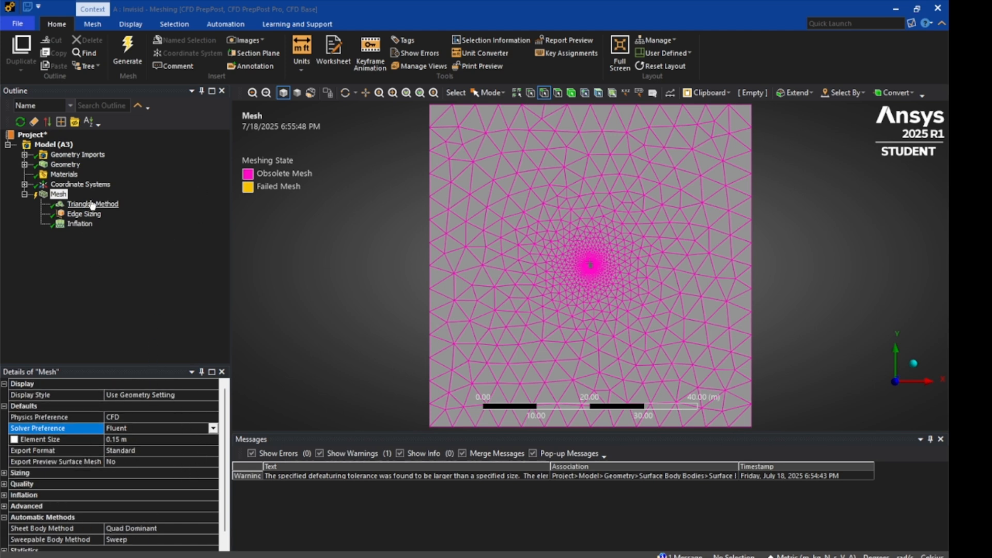
Generate the domain mesh again with the updated 0.15 m element size.
left_click(128, 54)
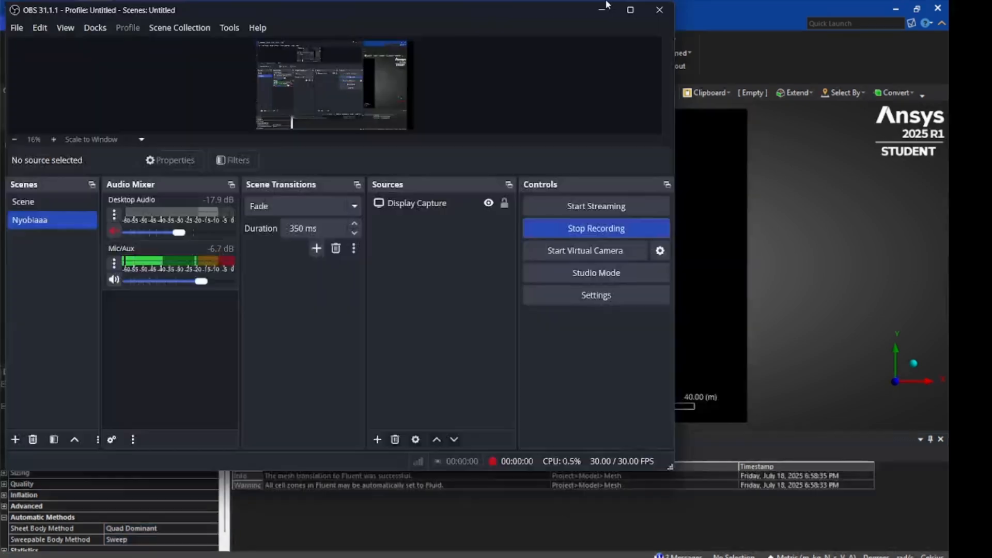
left_click(603, 8)
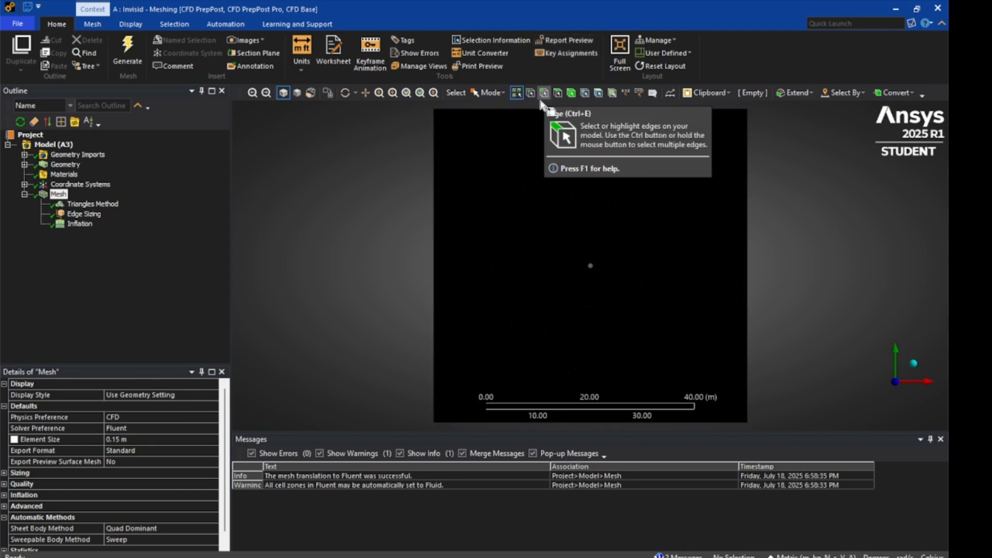
Create a named selection called velocity_inlet on the left edge of the square domain.
left_click(433, 180)
right_click(367, 202)
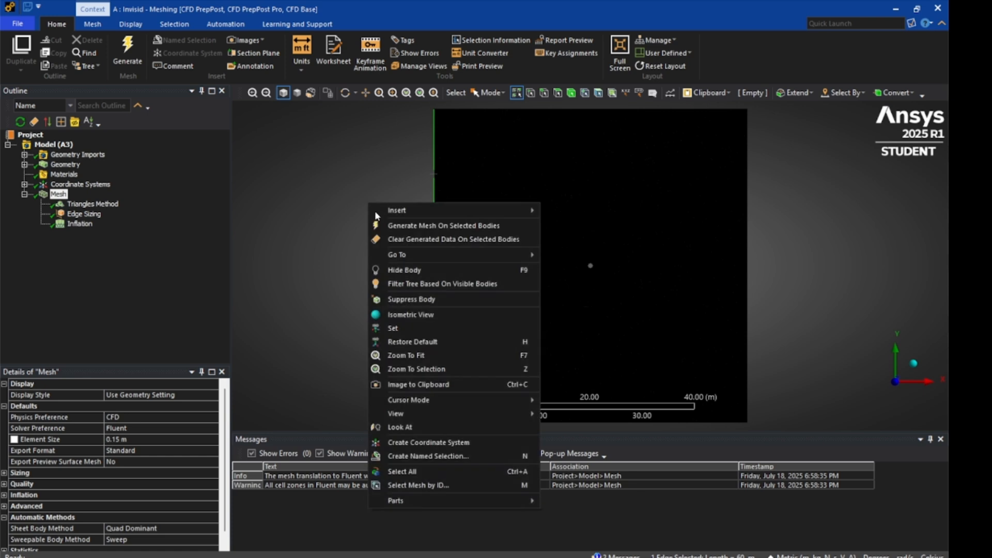
left_click(479, 457)
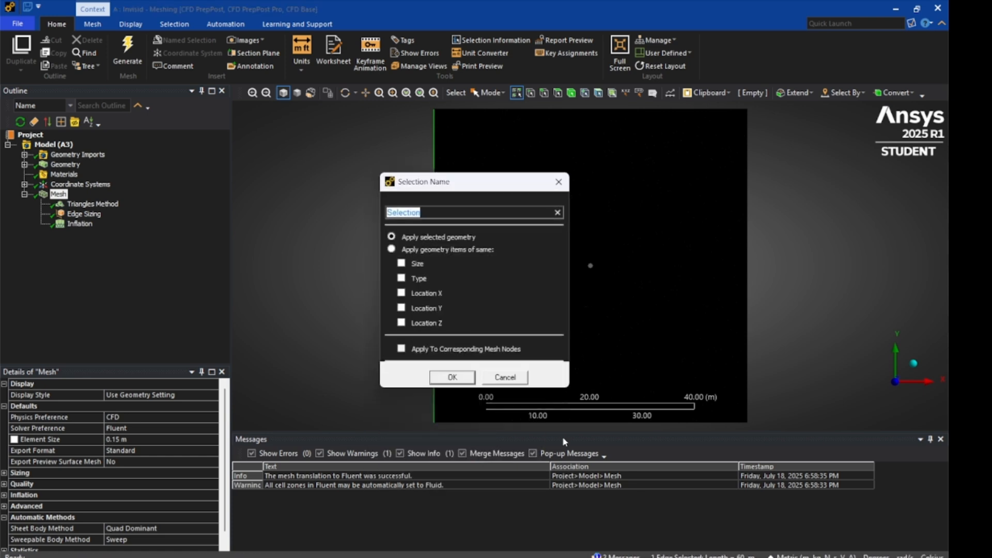
type("Veloc")
key("BackSpace")
key("BackSpace")
key("BackSpace")
key("BackSpace")
key("BackSpace")
type("velocity inlet")
left_click(448, 375)
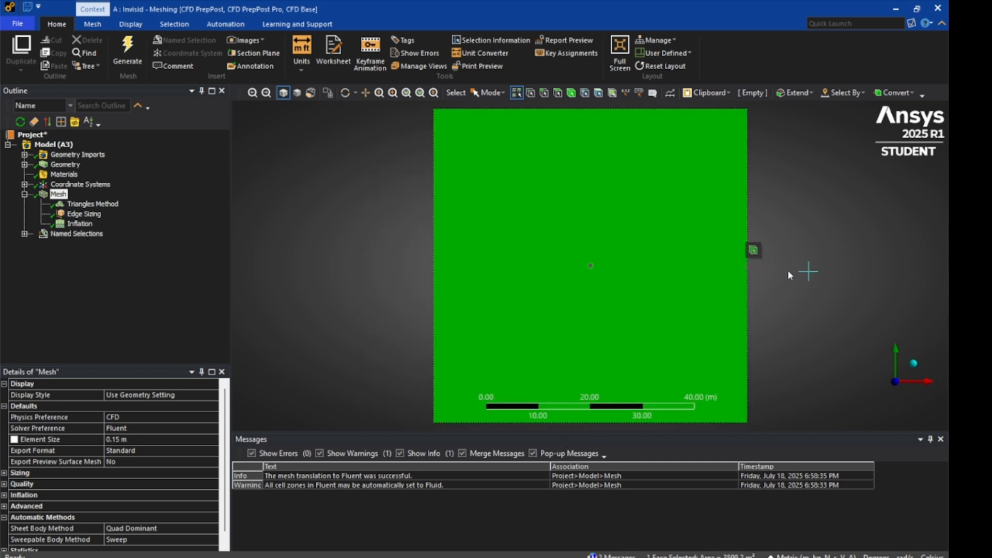
Create a named selection called pressure_outlet on the right edge of the square domain.
left_click(544, 93)
left_click(750, 235)
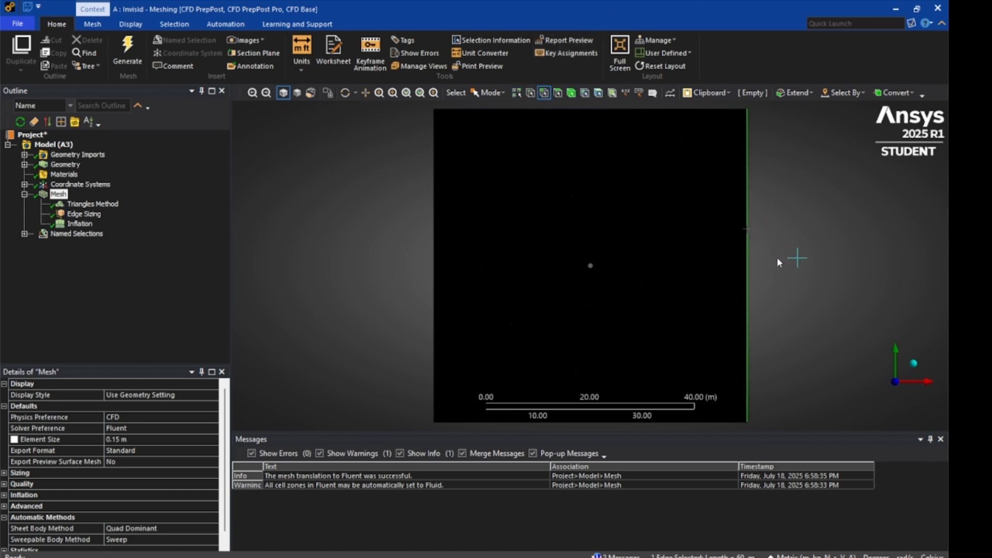
right_click(776, 256)
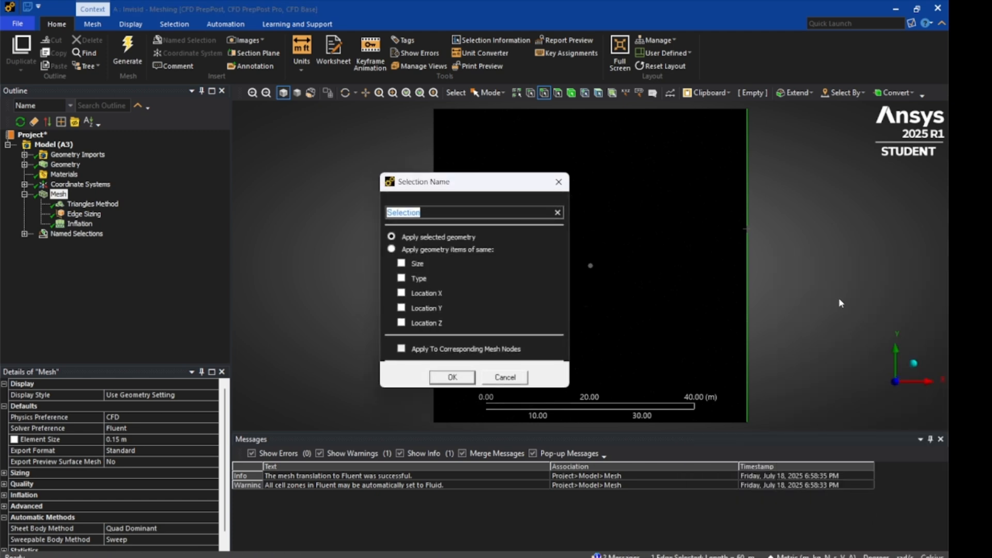
type("pressure_outlet")
key("Return")
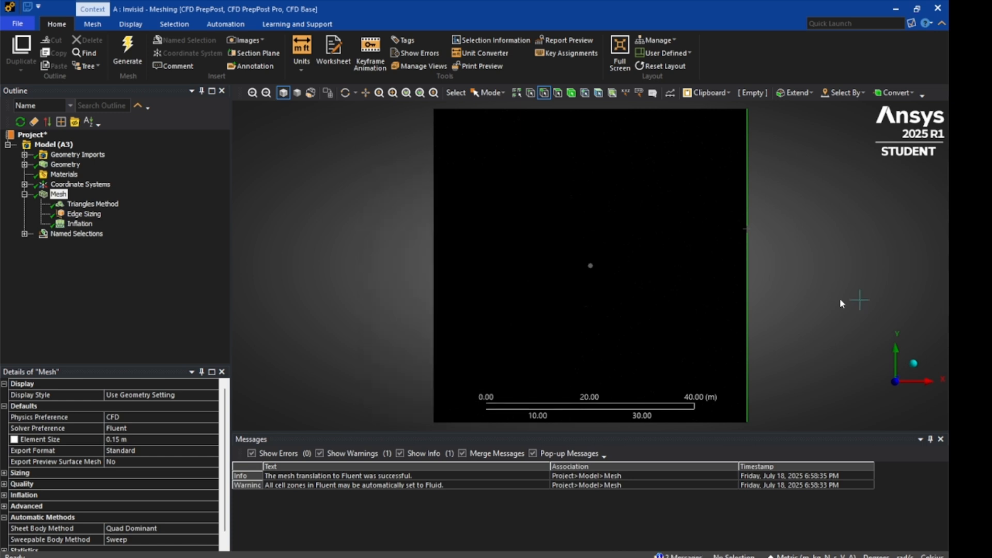
Create a named selection called symmetry covering both the upper and lower edges of the square domain.
left_click(655, 136)
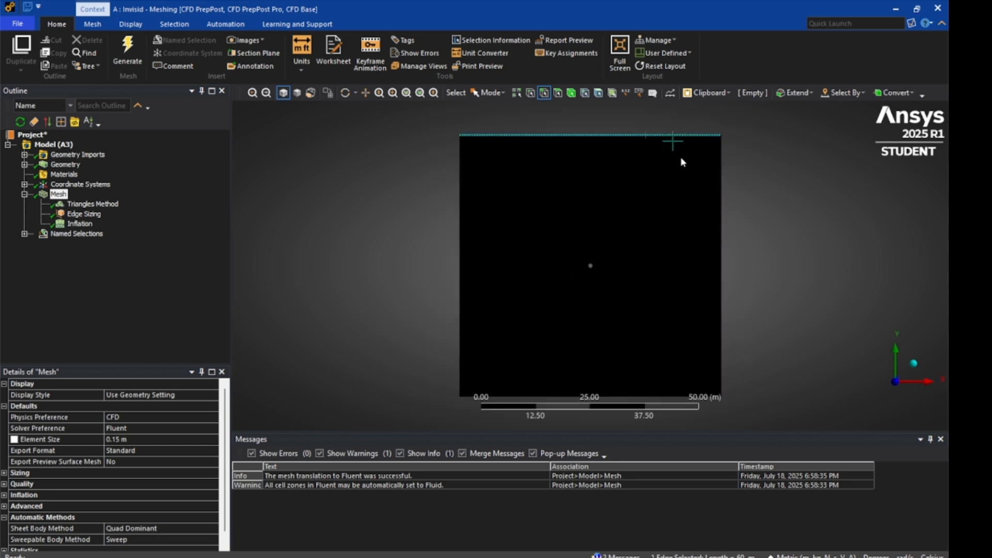
left_click(674, 396, "ctrl")
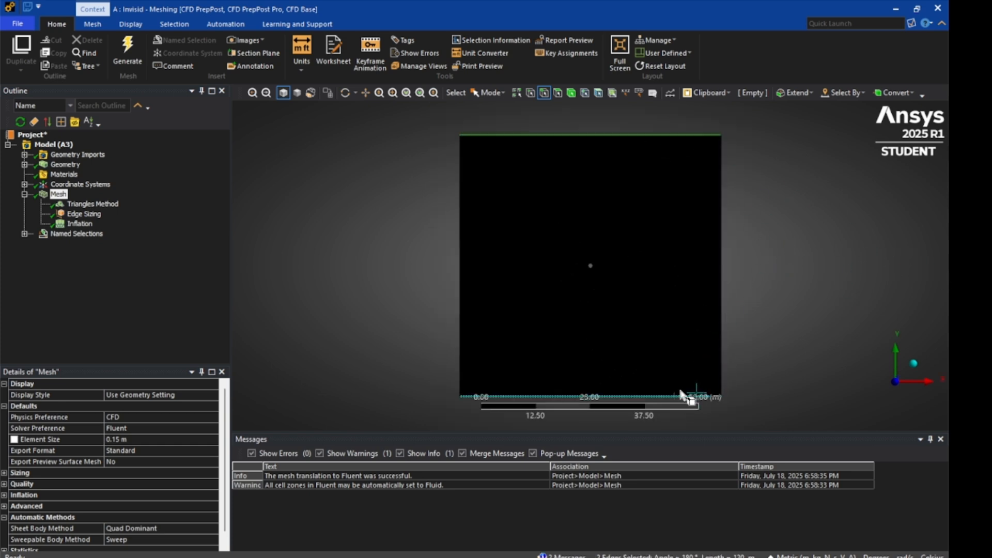
right_click(796, 244)
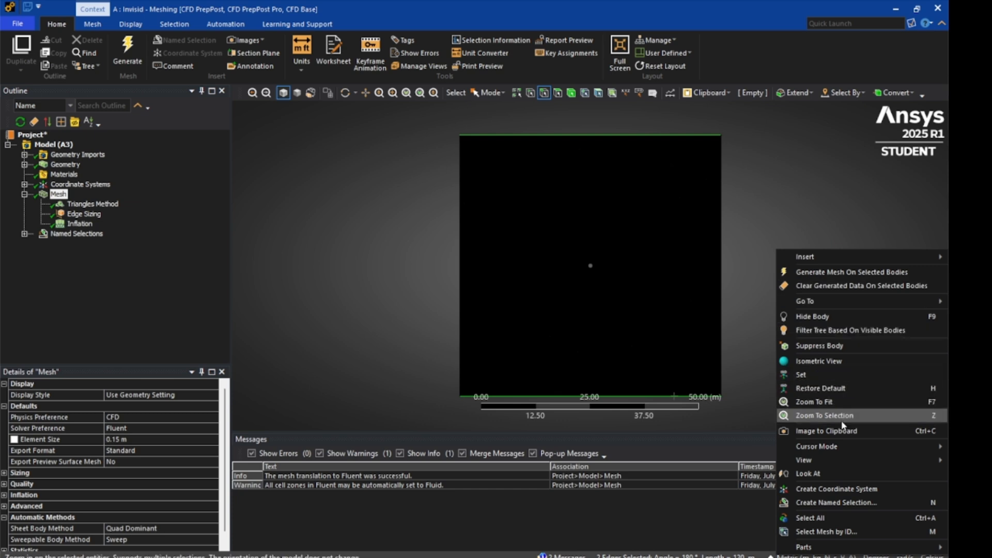
left_click(853, 504)
type("symmetry")
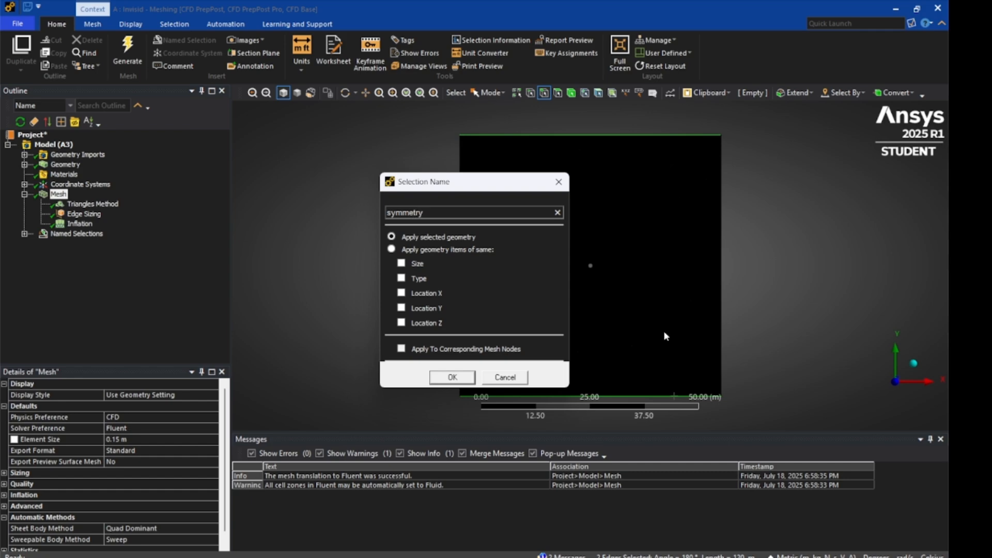
left_click(459, 378)
Create a named selection called cylinder_wall on the circle's edge at the centre of the domain.
scroll(616, 285, "up", 10)
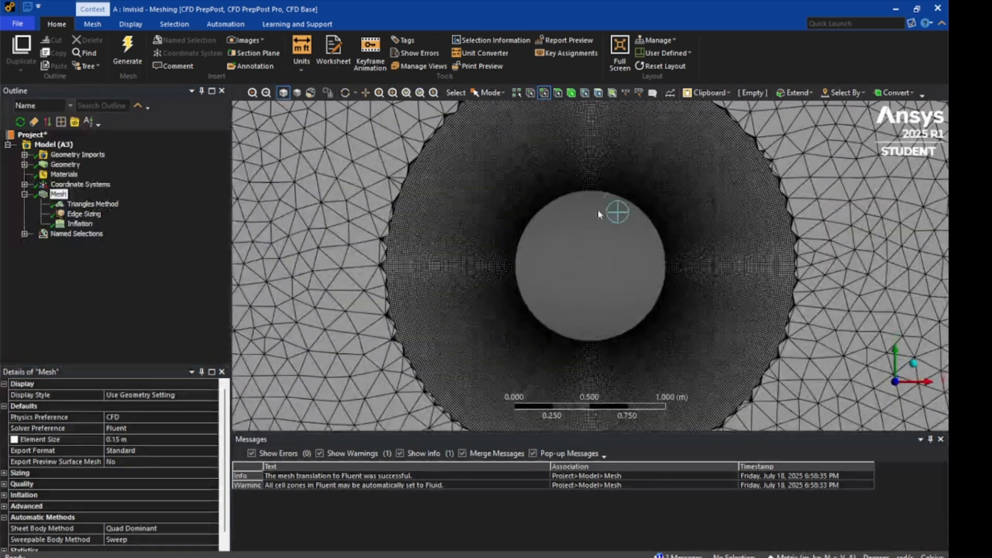
left_click(594, 192)
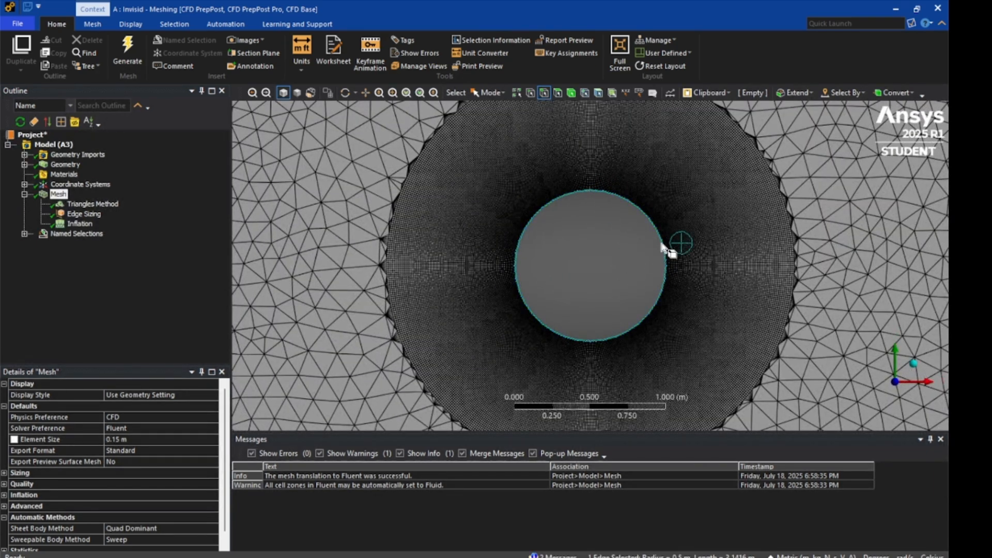
right_click(619, 239)
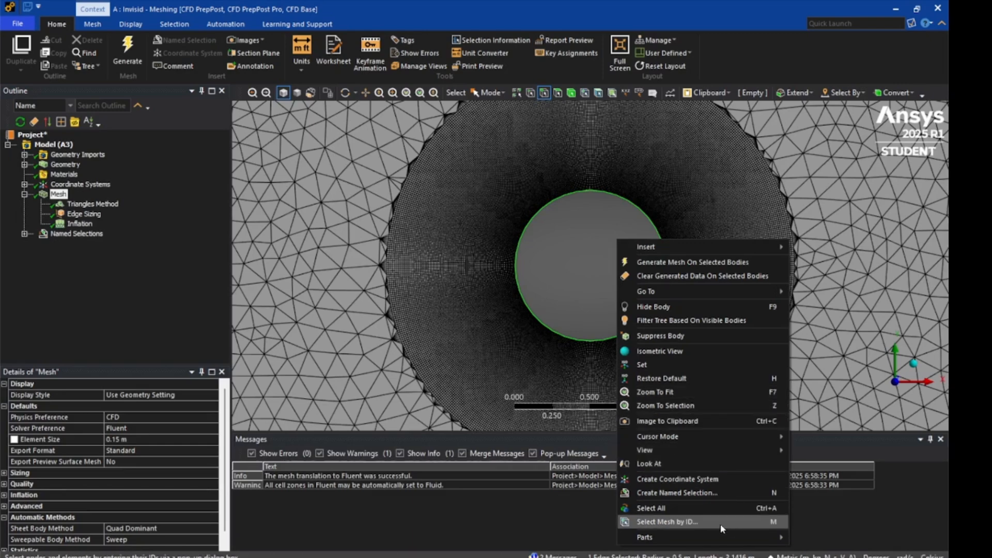
left_click(716, 493)
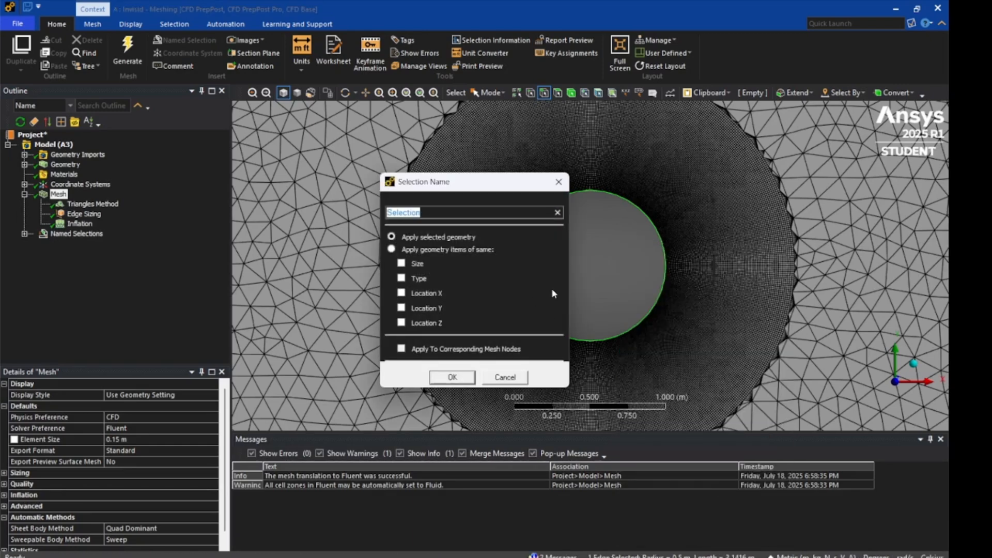
type("cylinder_wall")
left_click(445, 377)
Save the project with the mesh and its named selections.
scroll(589, 270, "down", 10)
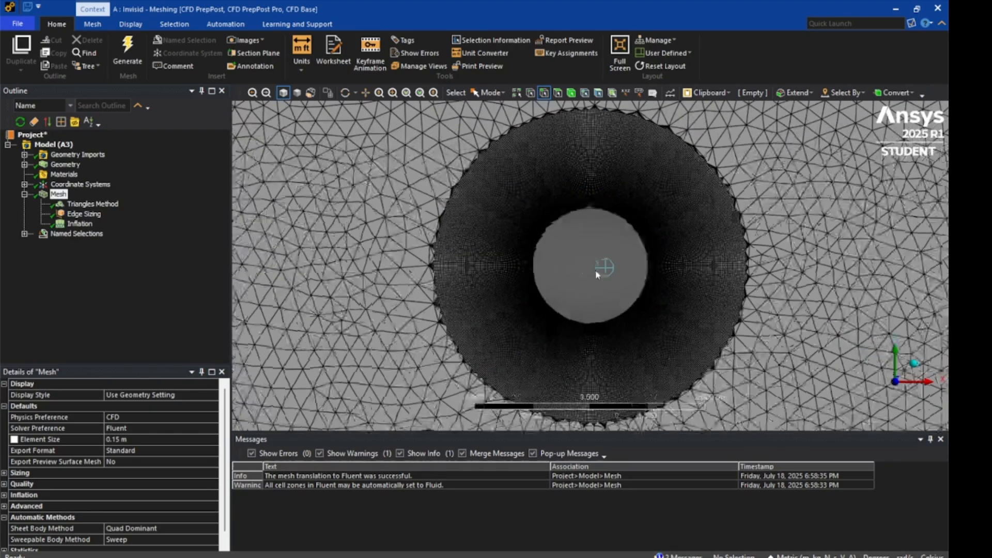
scroll(612, 275, "down", 8)
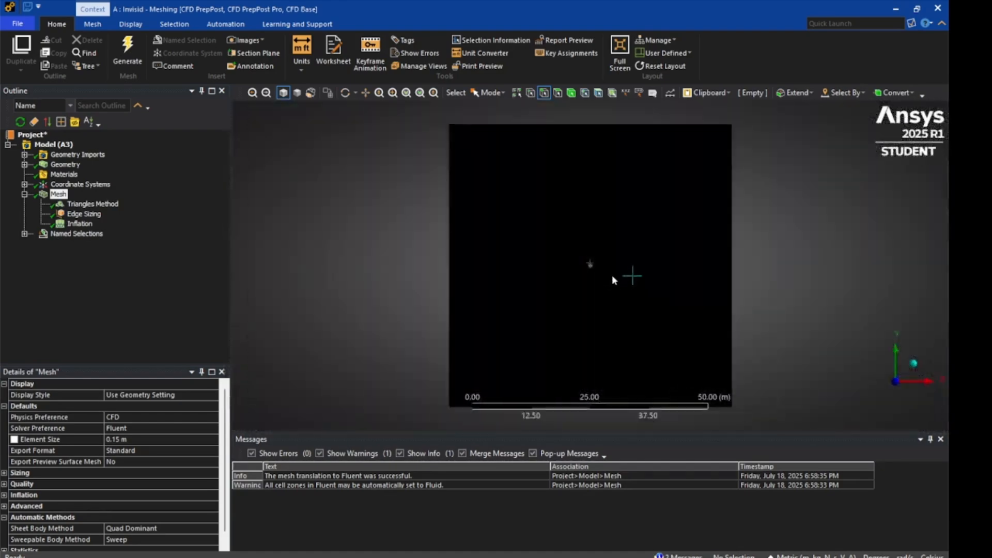
left_click(18, 24)
left_click(42, 95)
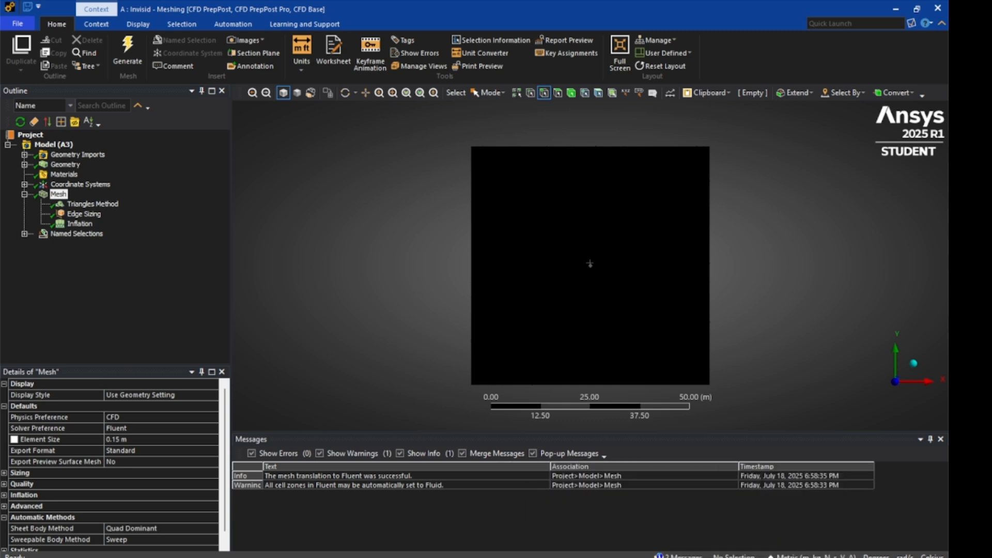
Switch to Workbench and update the Mesh cell of the Invisid Fluent system.
mouse_move(679, 557)
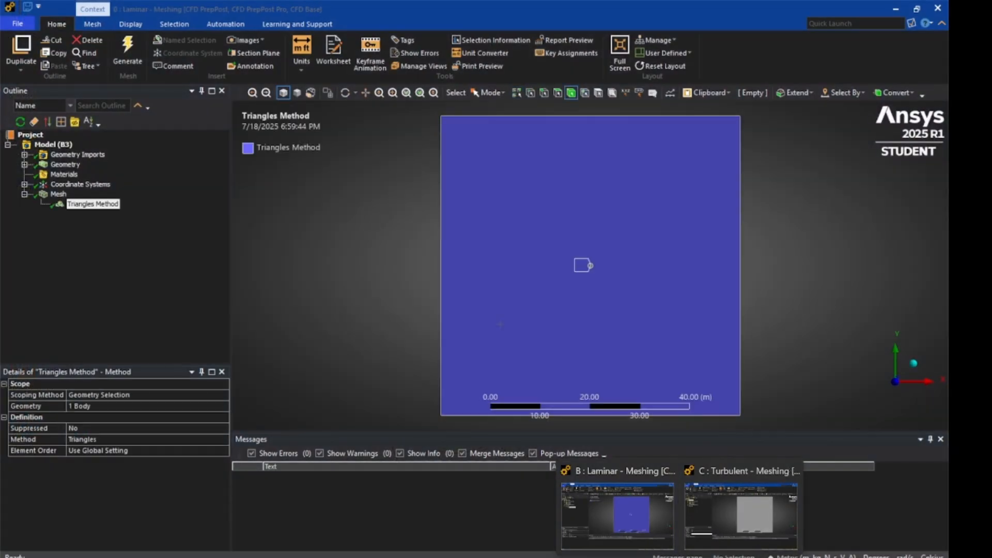
mouse_move(597, 557)
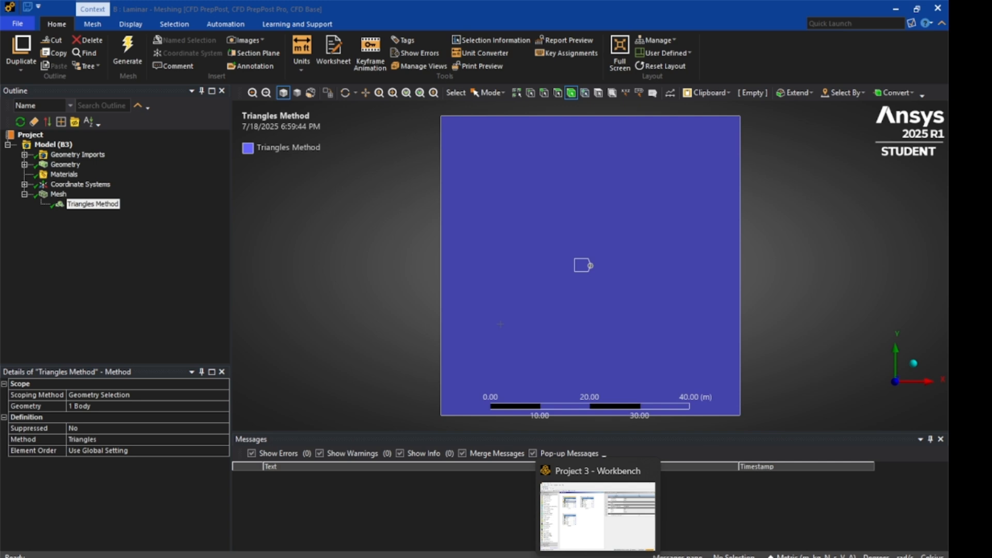
left_click(598, 557)
right_click(232, 161)
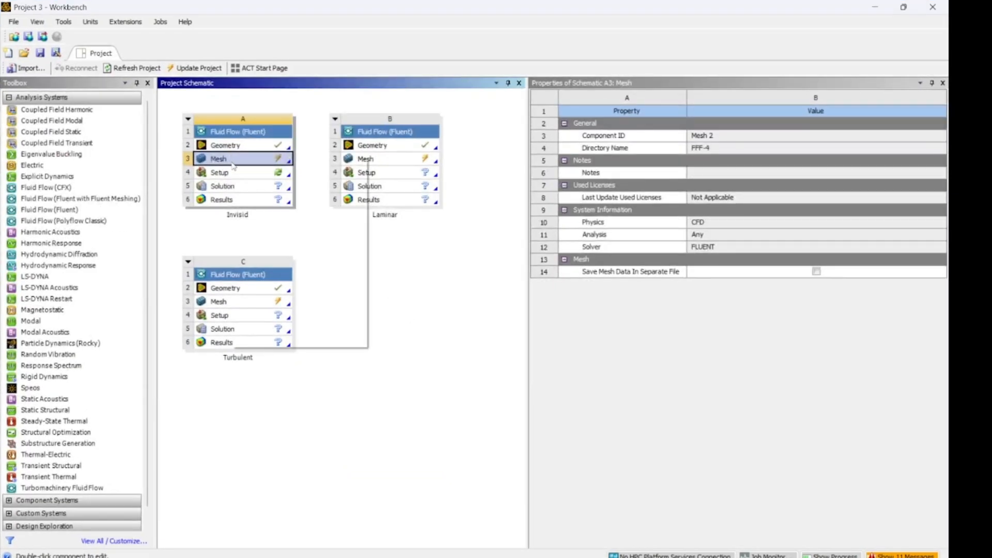
left_click(289, 227)
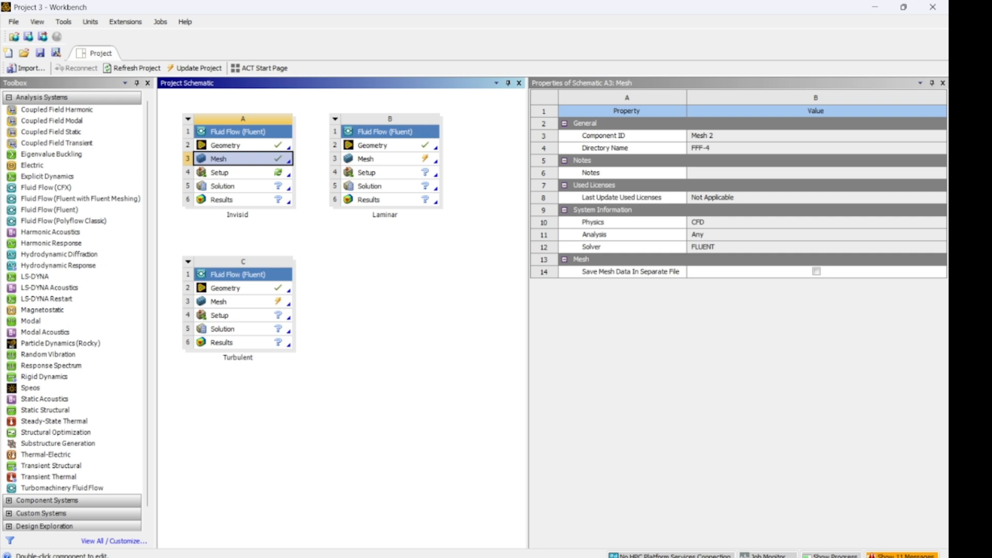
Open the Setup cell of the Invisid system and start Fluent with Double Precision enabled.
left_click(875, 7)
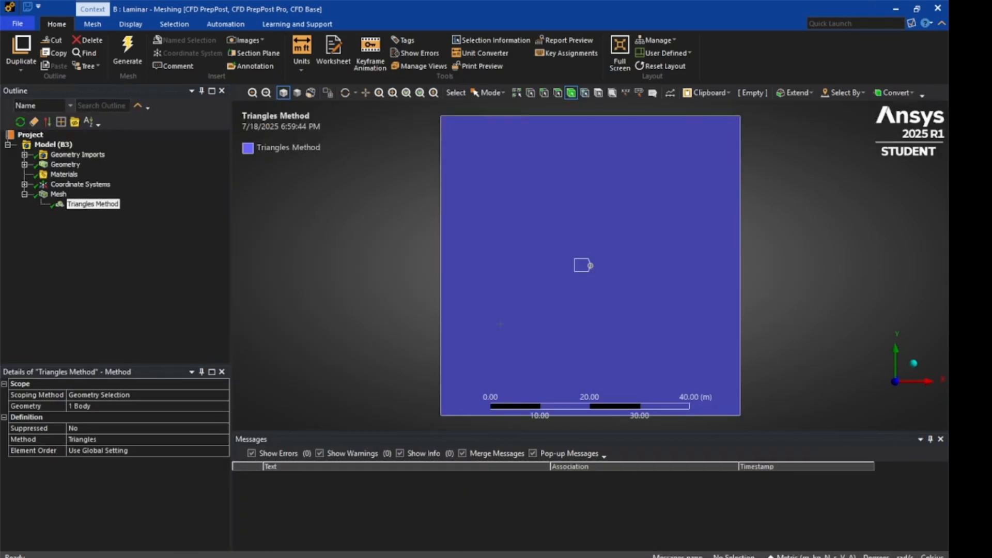
mouse_move(597, 557)
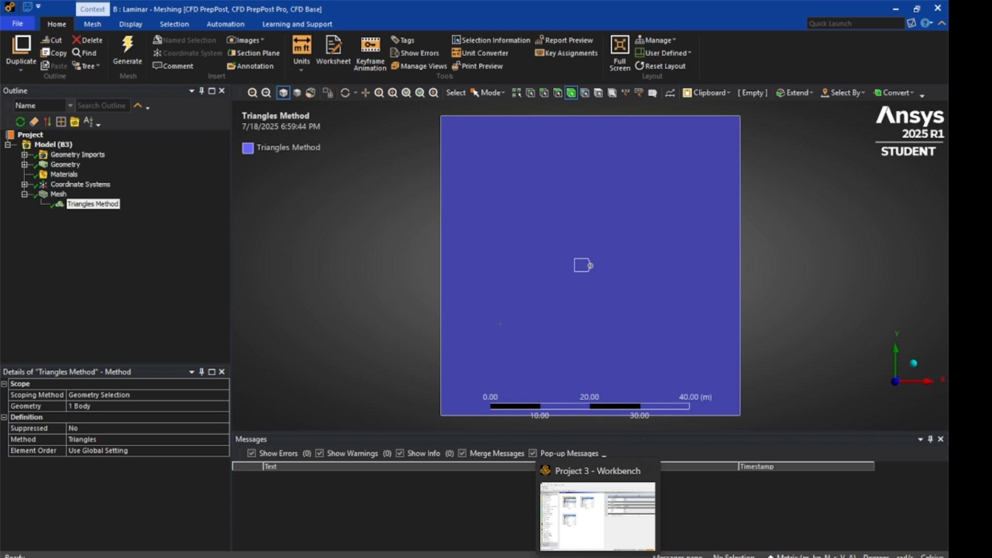
left_click(619, 557)
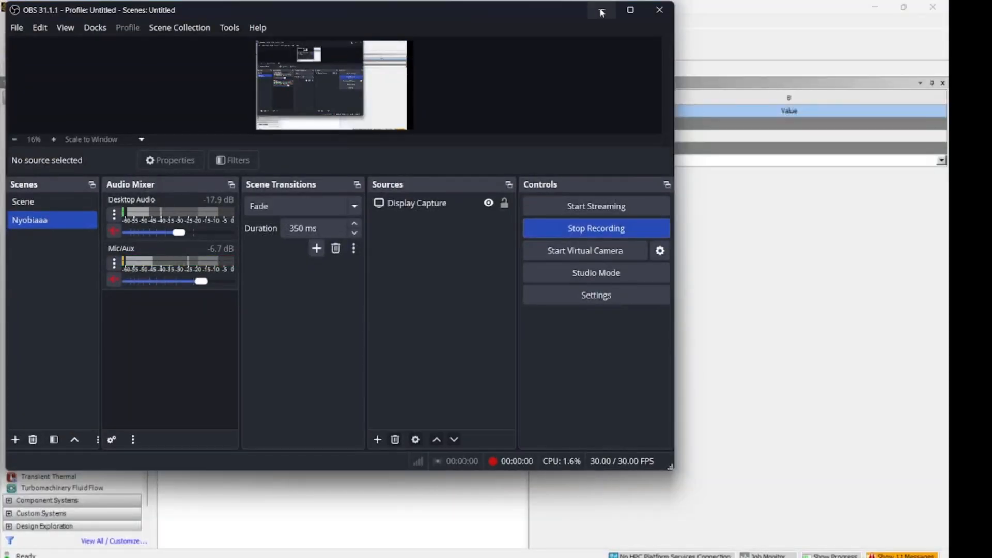
left_click(601, 12)
double_click(249, 172)
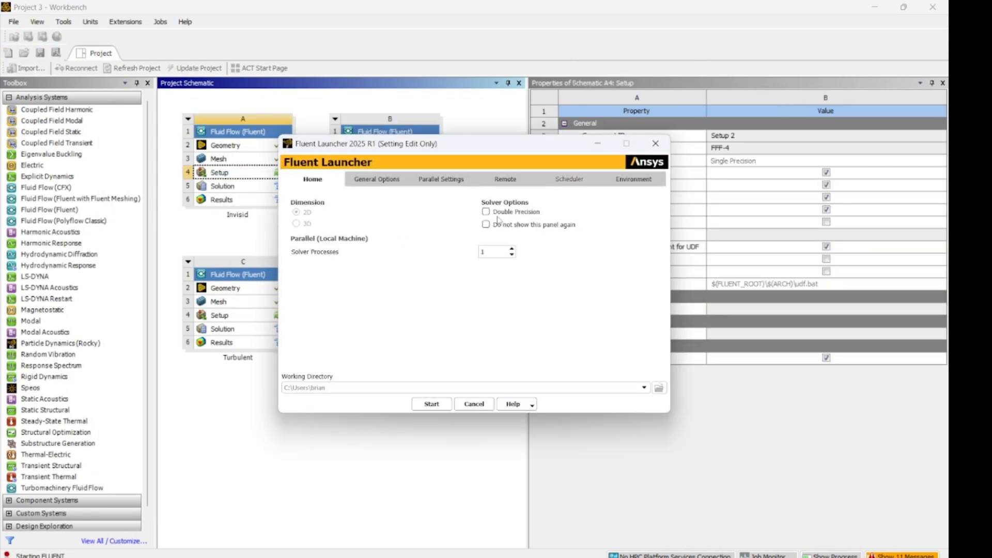
left_click(485, 212)
left_click(431, 404)
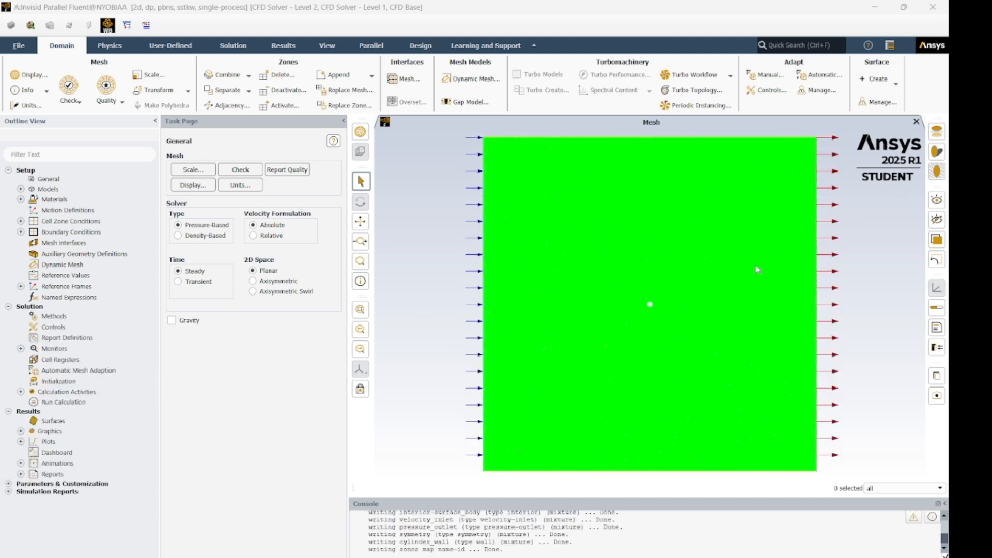
scroll(754, 279, "up", 3)
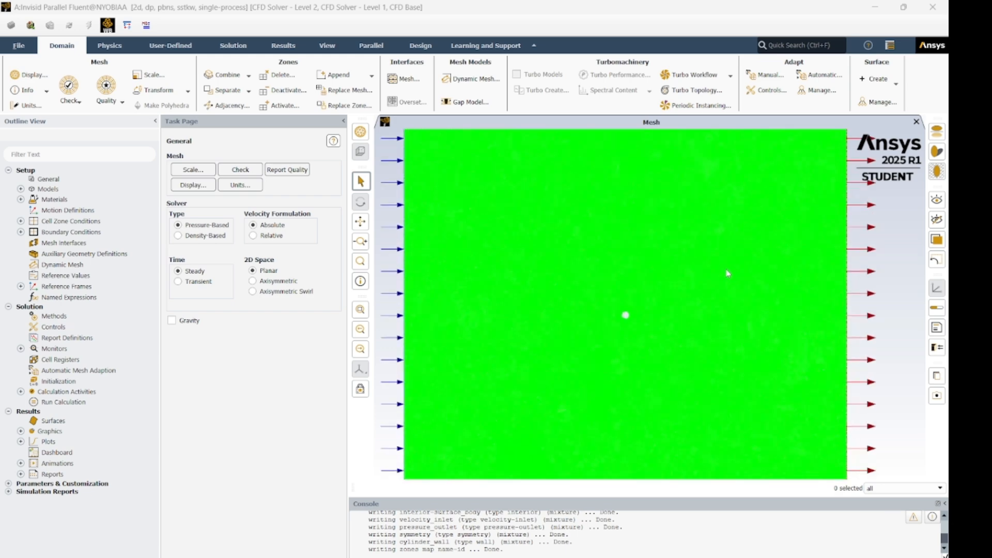
scroll(726, 271, "up", 3)
scroll(726, 274, "down", 5)
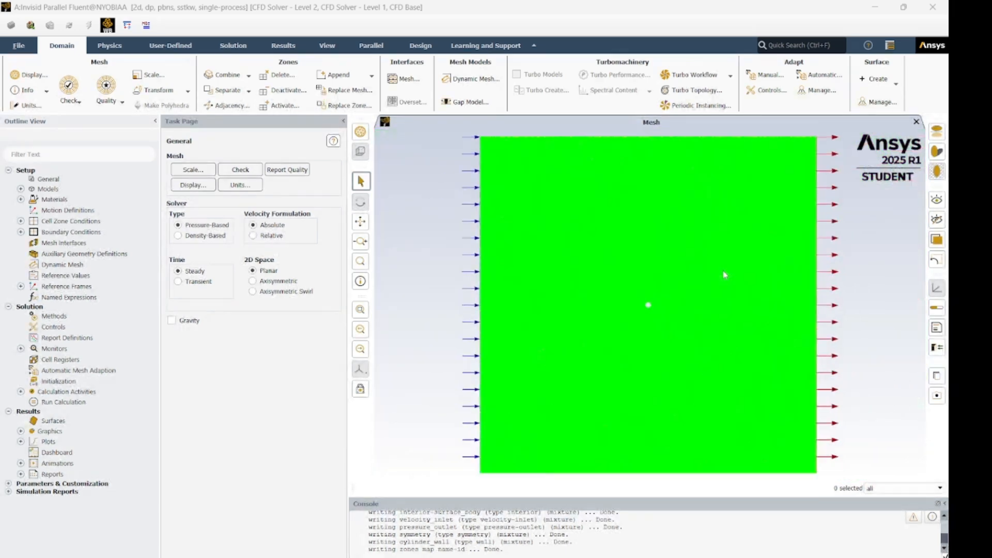
scroll(724, 269, "up", 2)
scroll(726, 270, "down", 1)
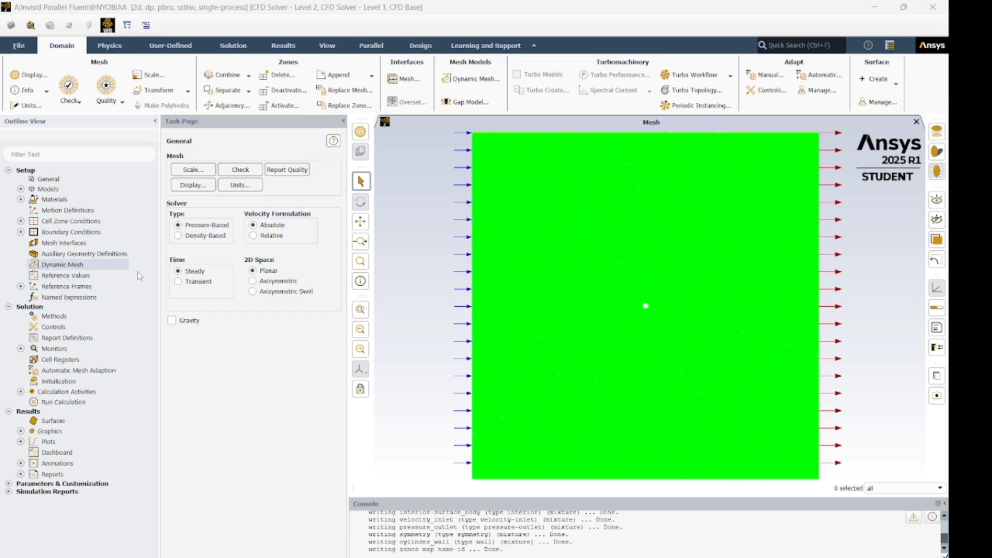
Set the viscous model to Inviscid in the Fluent setup.
left_click(20, 189)
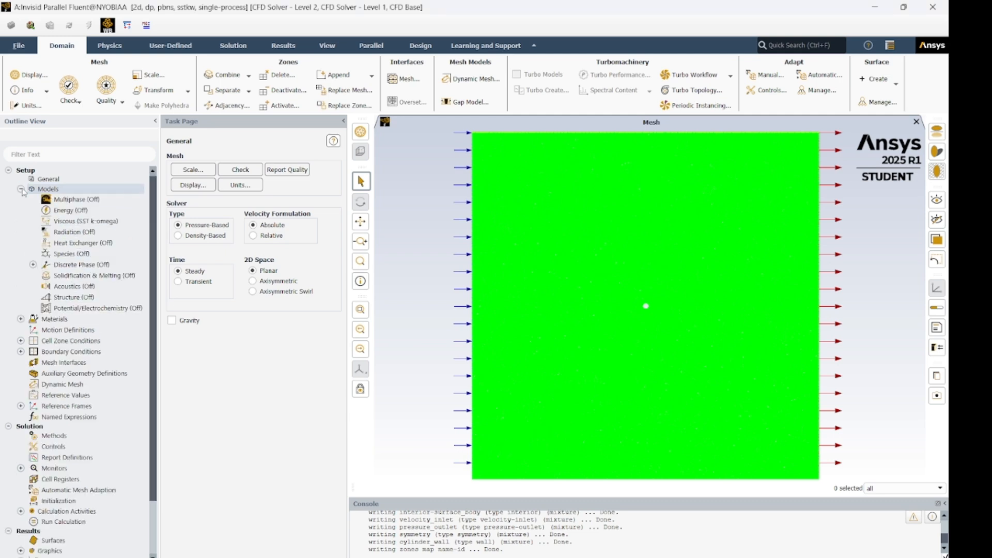
double_click(98, 222)
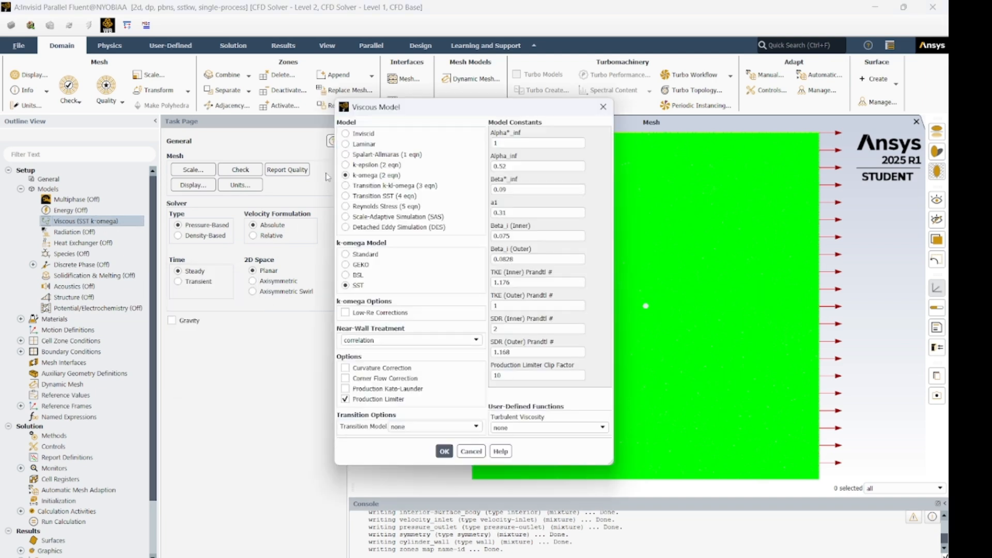
left_click(356, 134)
left_click(367, 251)
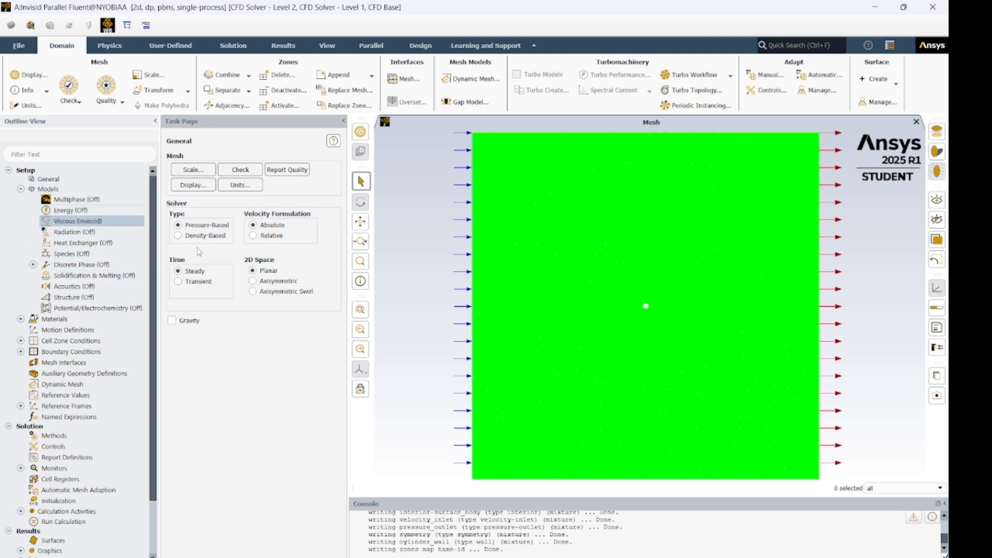
left_click(21, 188)
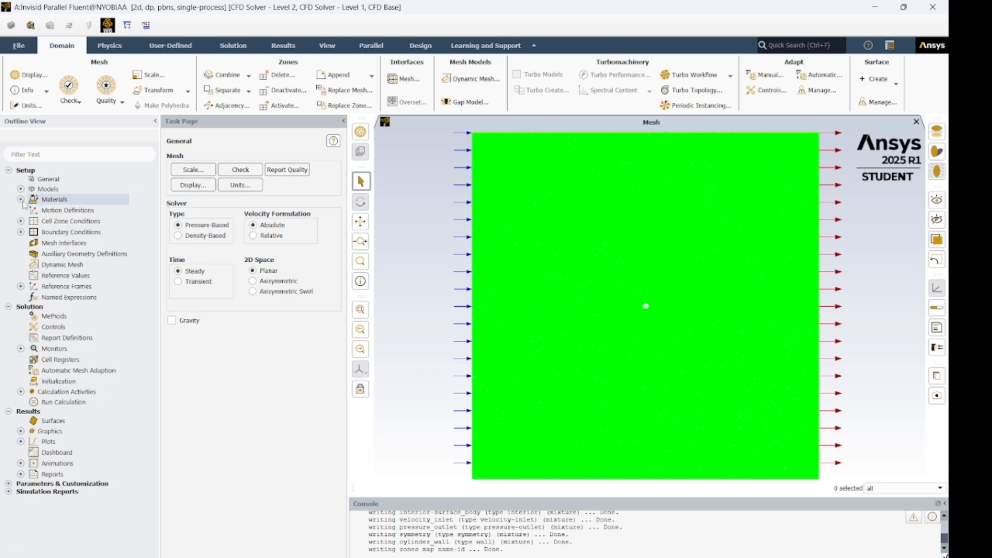
Set the constant density of the fluid material air to 1 kg/m³.
left_click(20, 199)
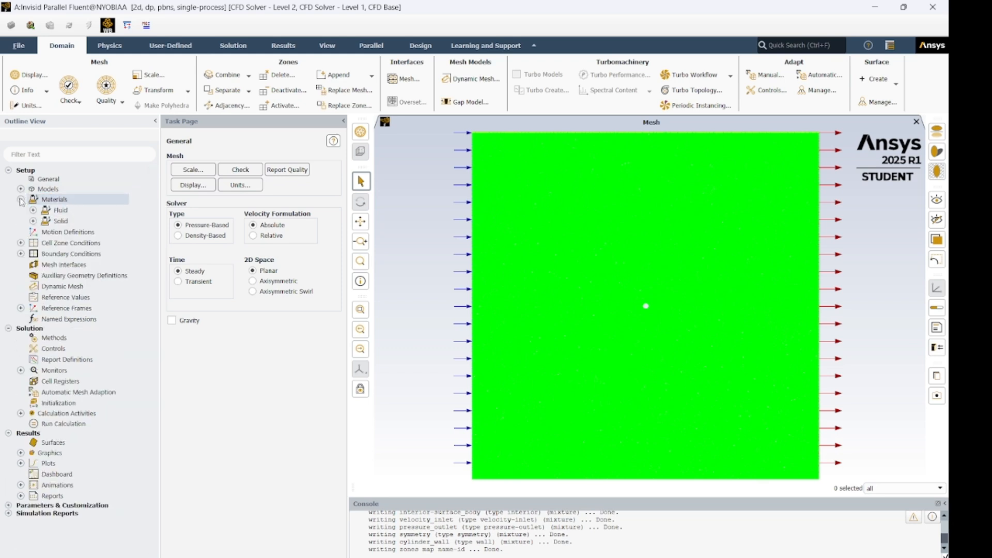
double_click(61, 211)
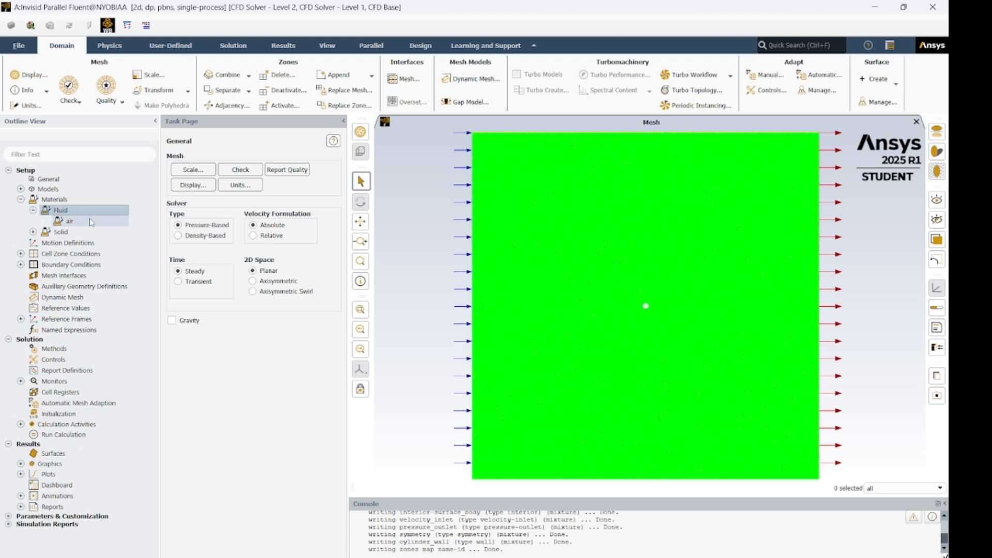
double_click(91, 221)
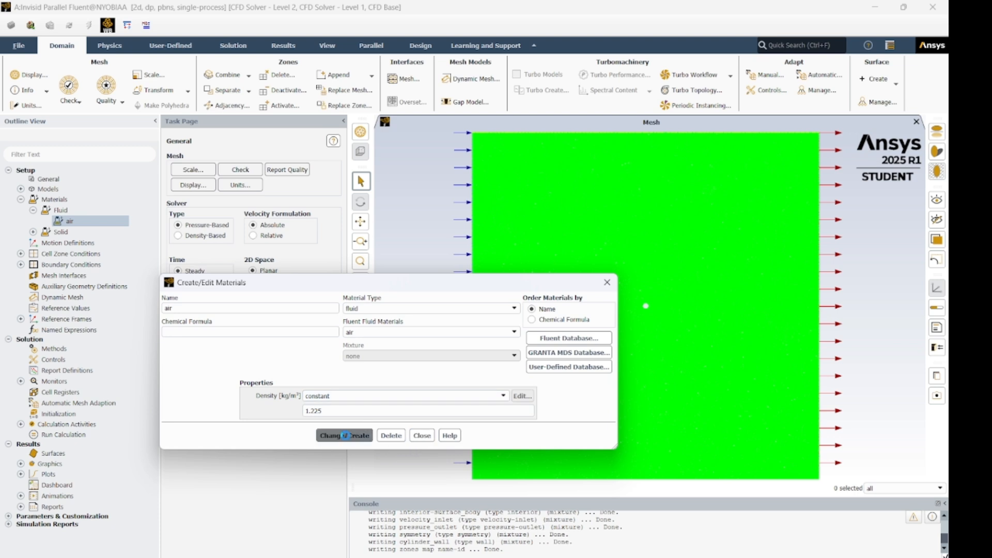
left_click(420, 438)
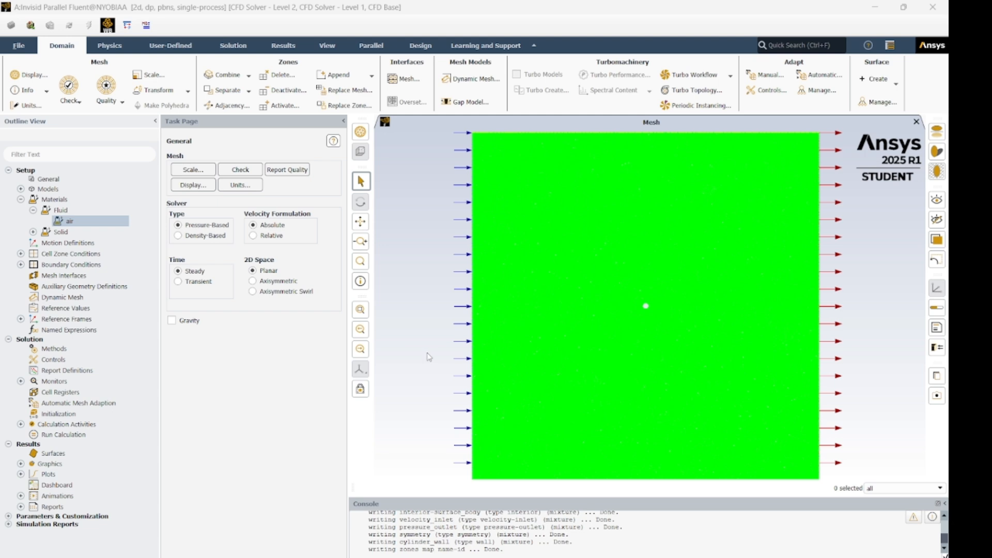
double_click(92, 222)
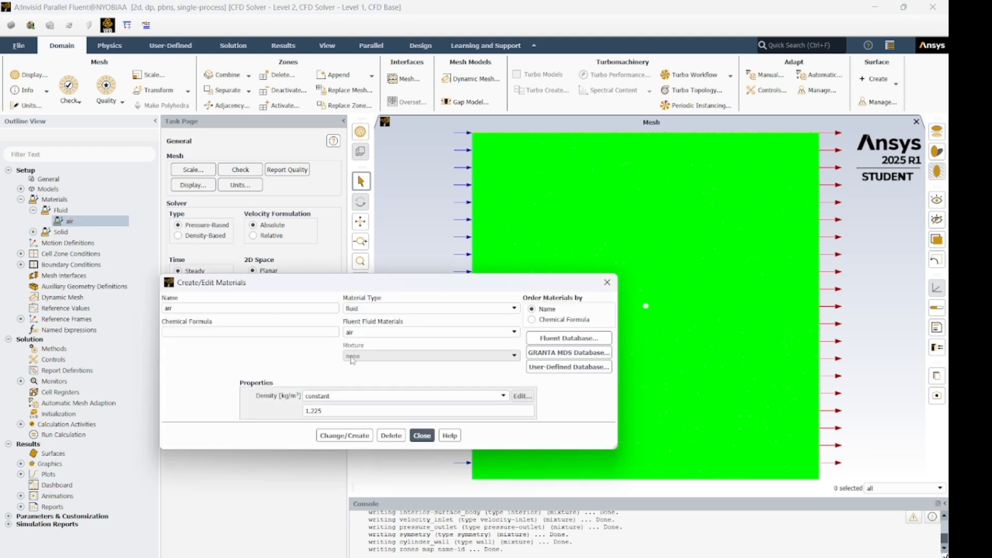
key("BackSpace")
key("BackSpace")
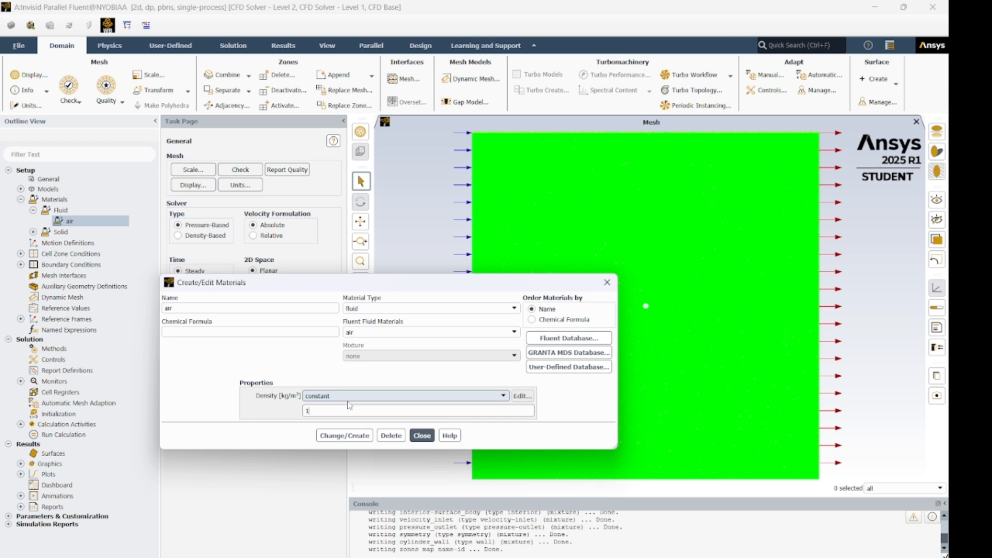
left_click(370, 435)
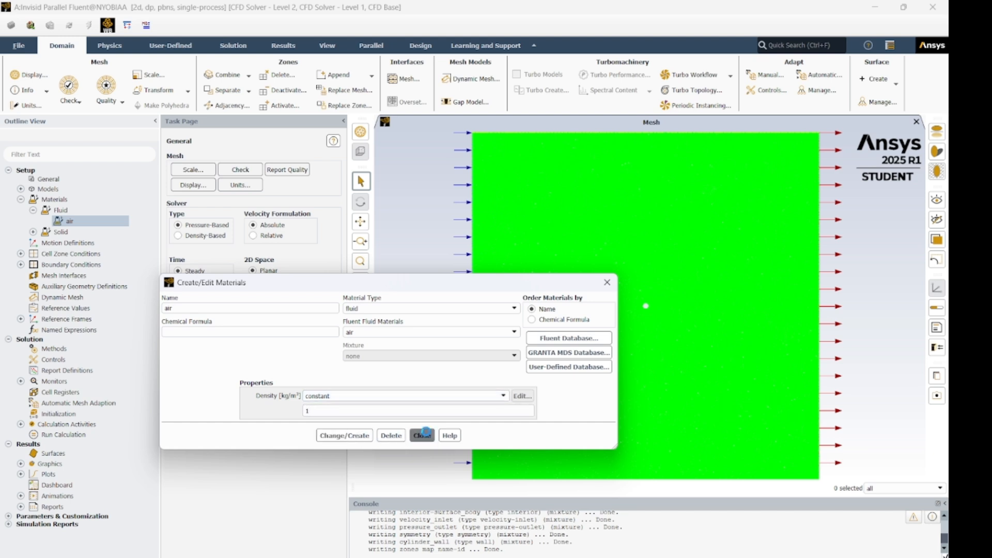
left_click(429, 435)
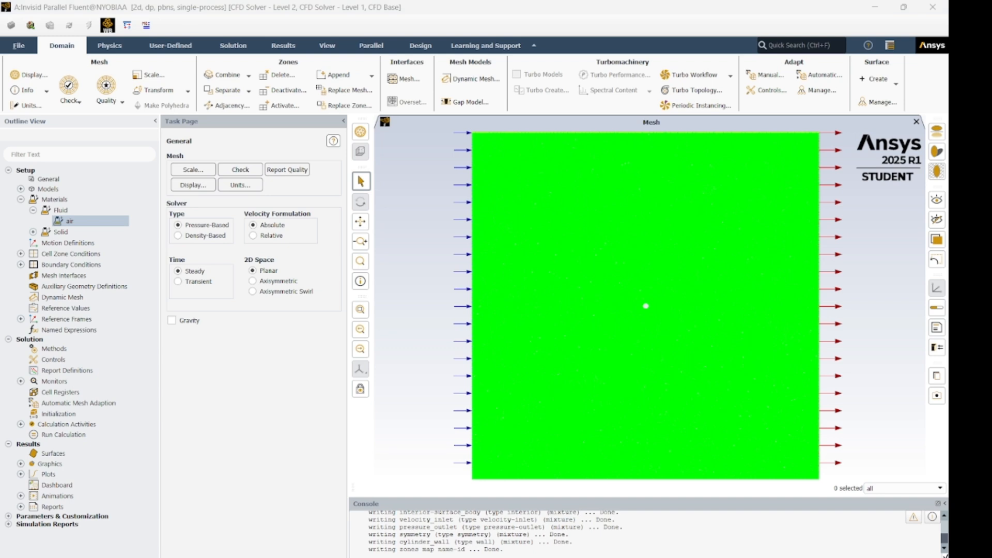
left_click(20, 199)
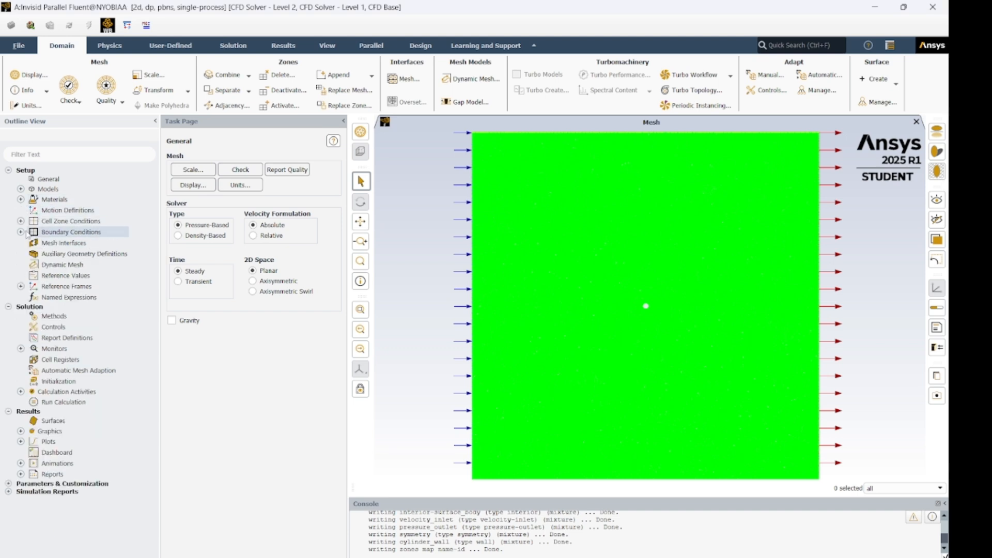
Assign air as the material of the surface_body fluid cell zone.
left_click(21, 221)
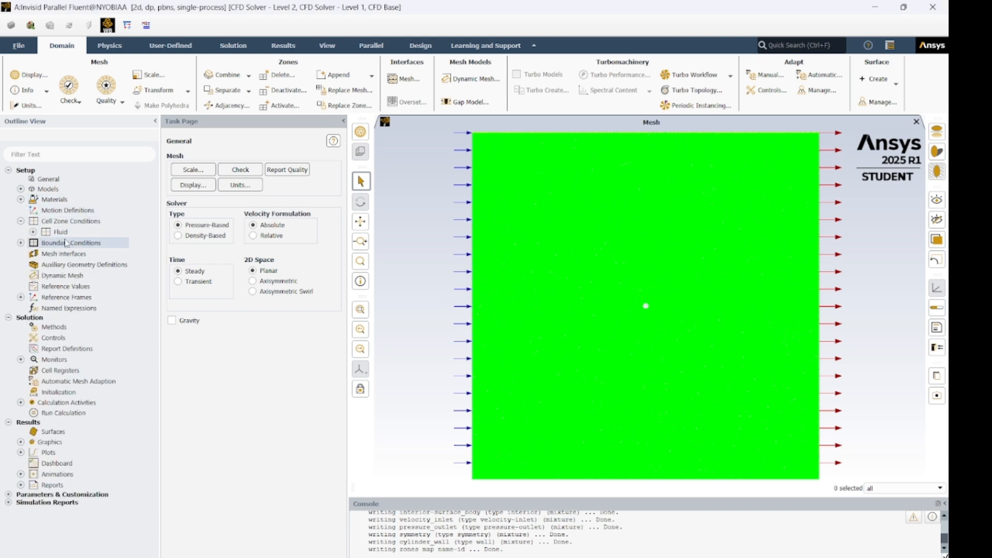
left_click(33, 232)
left_click(76, 242)
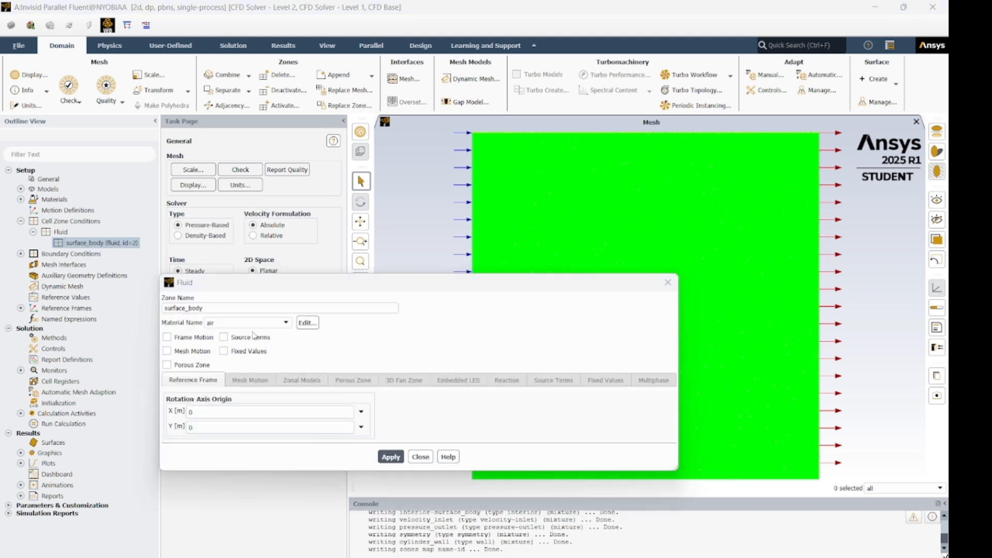
left_click(285, 322)
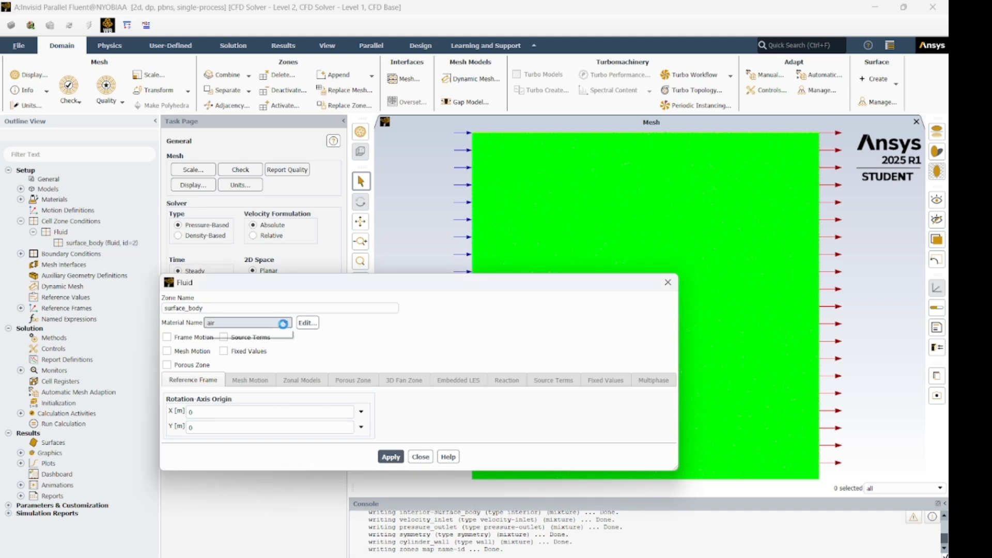
left_click(278, 333)
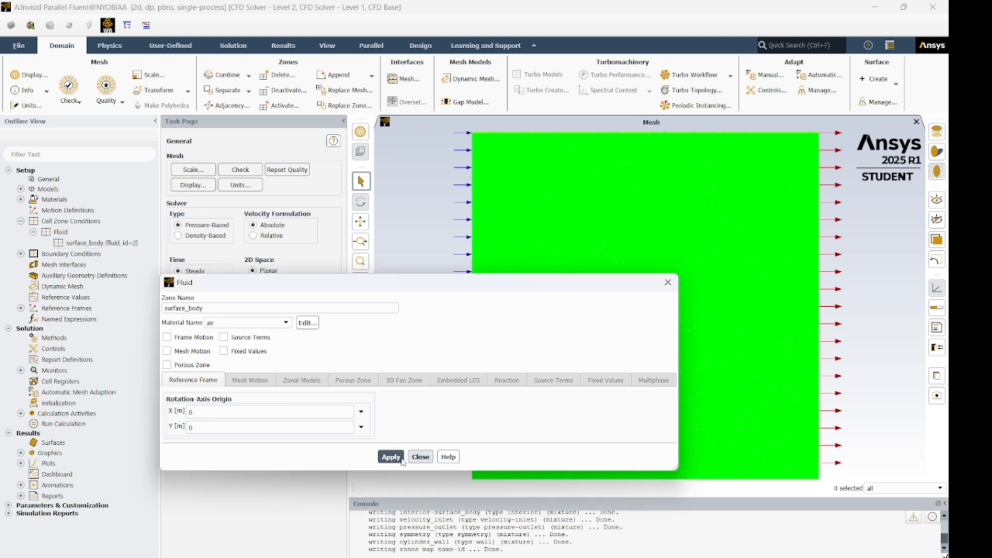
left_click(416, 457)
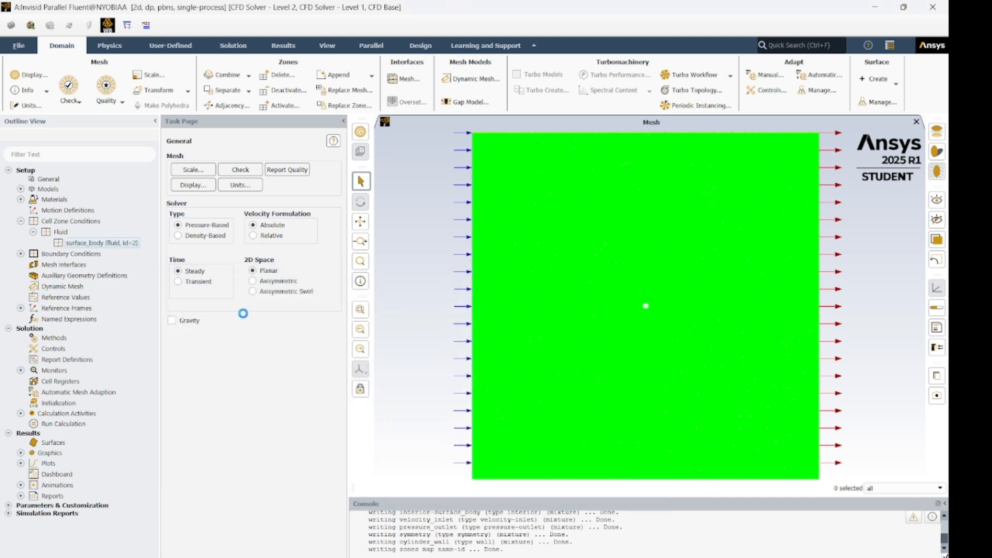
left_click(21, 220)
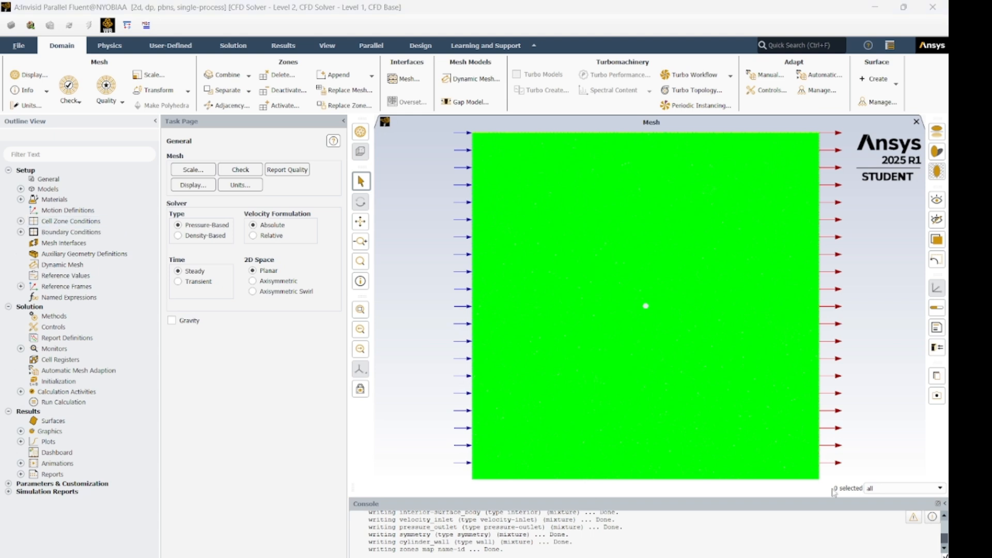
Look into the velocity_inlet settings and bring up the full list of boundary zones.
left_click(21, 231)
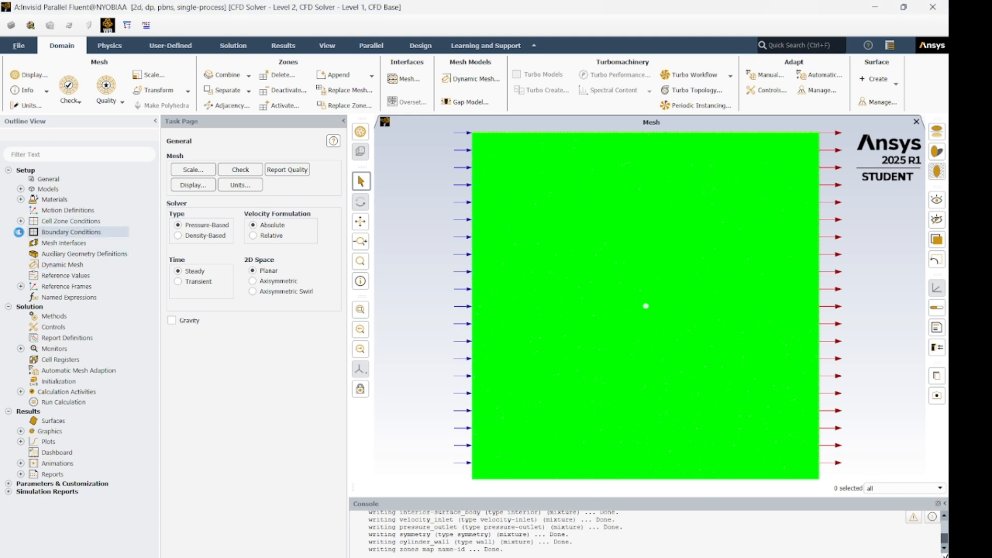
left_click(33, 243)
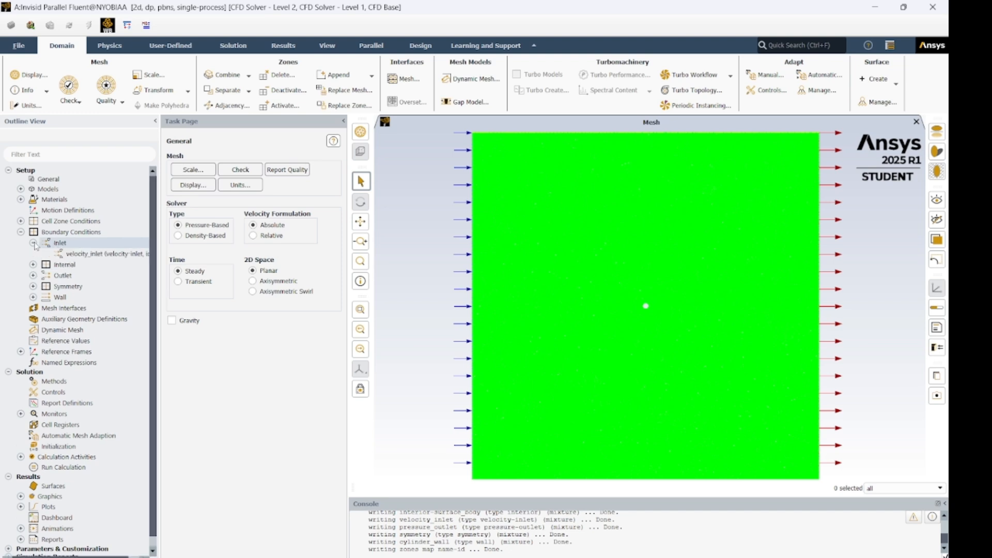
double_click(96, 257)
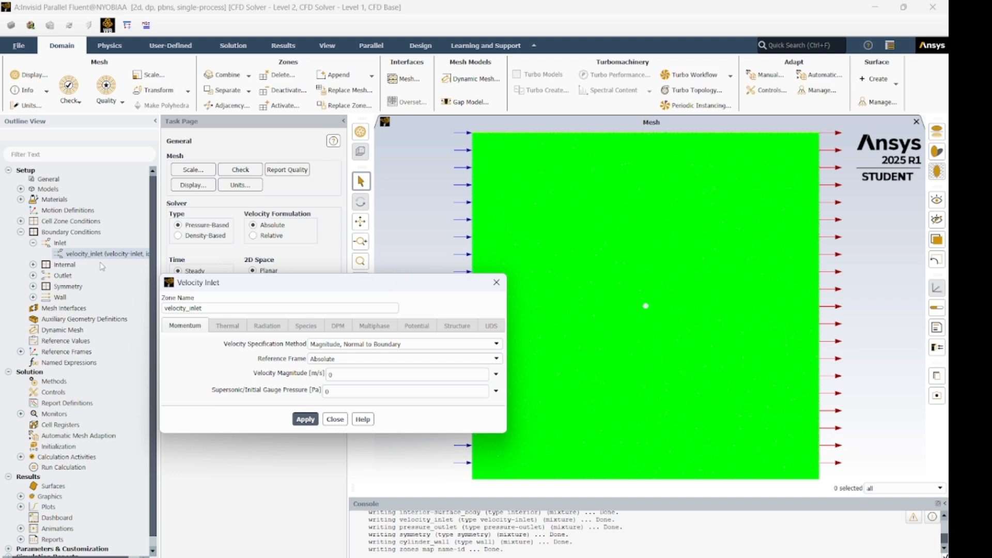
double_click(51, 234)
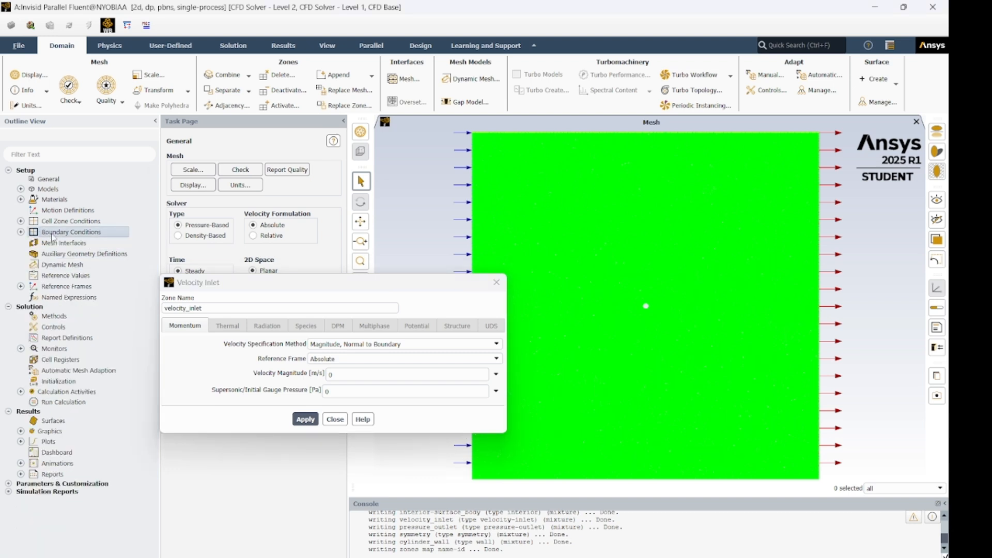
left_click(335, 419)
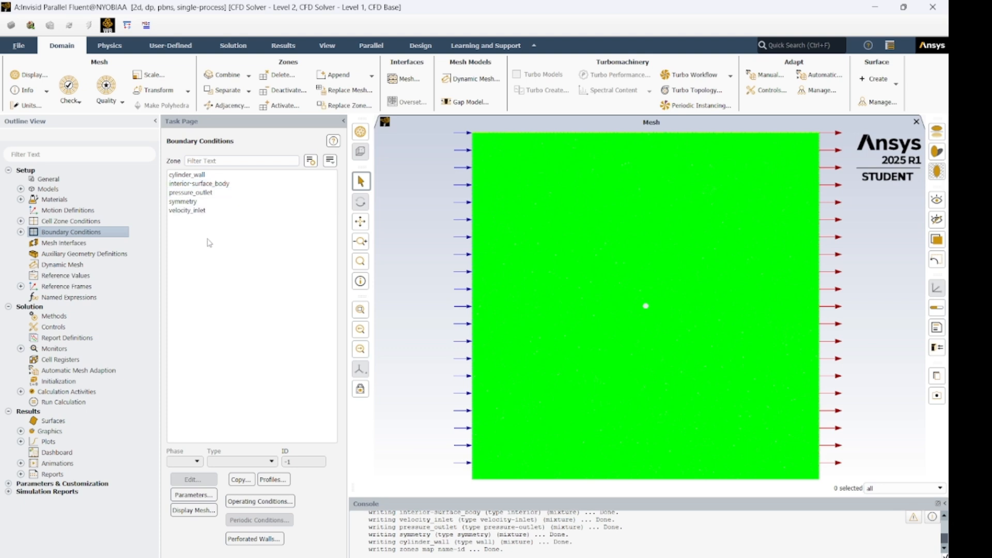
Set the velocity magnitude of the velocity_inlet boundary to 5 m/s and apply it.
left_click(192, 213)
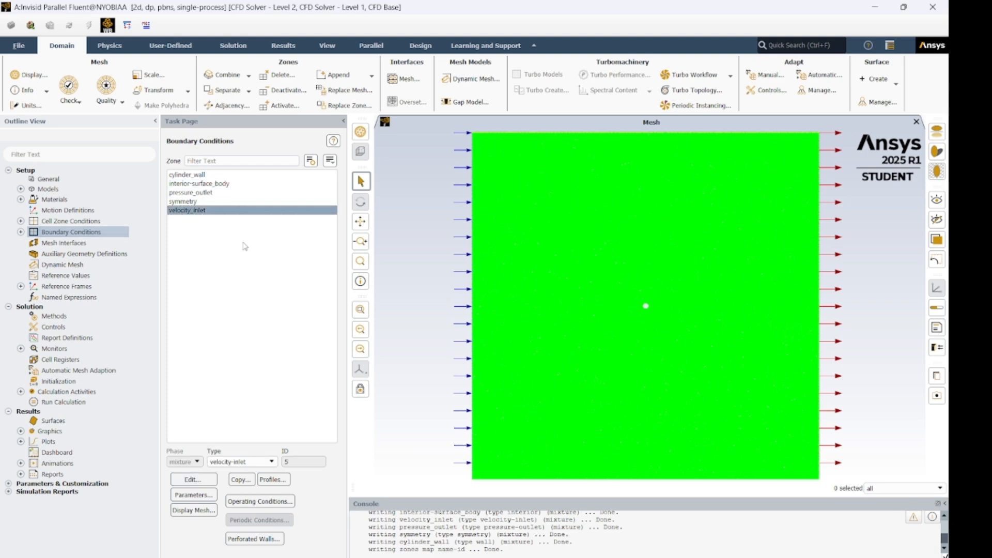
double_click(211, 217)
left_click(349, 374)
key("BackSpace")
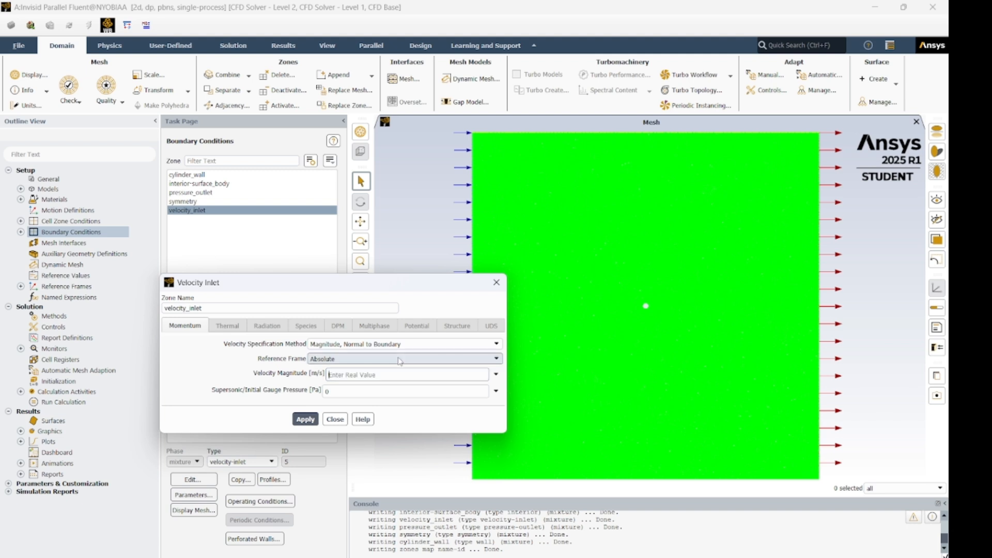
type("5")
left_click(315, 420)
left_click(311, 420)
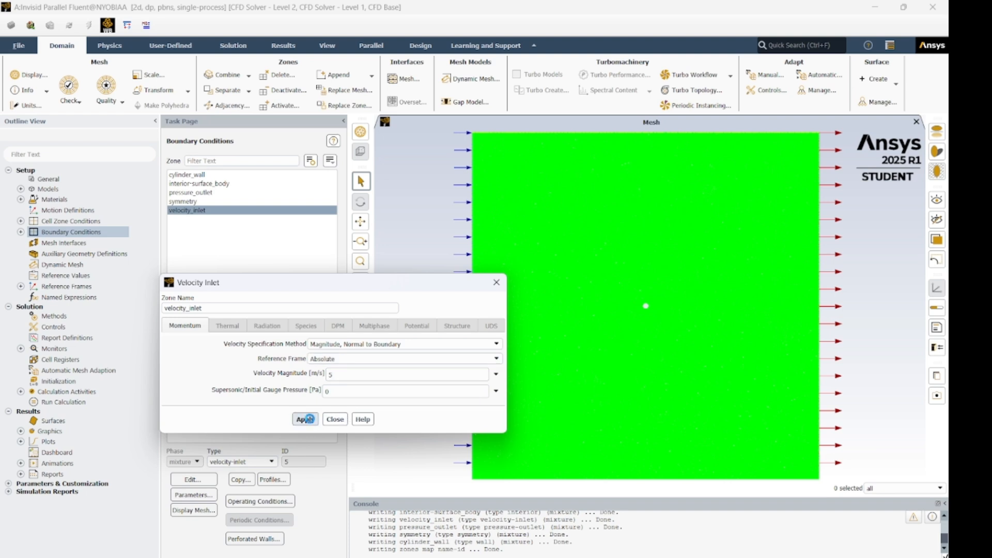
left_click(335, 419)
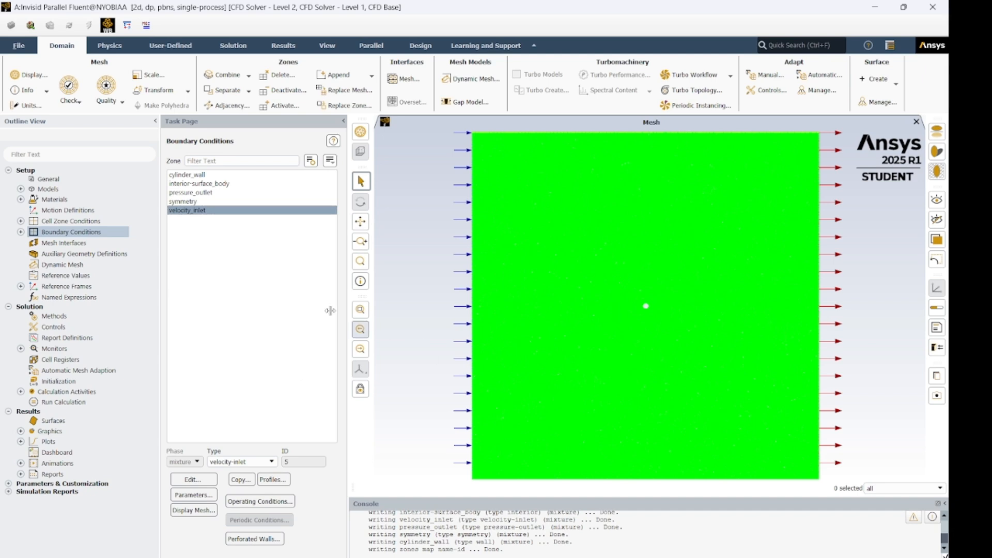
Check the boundary types of the symmetry, pressure_outlet and cylinder_wall zones and examine the outlet and wall settings.
left_click(201, 201)
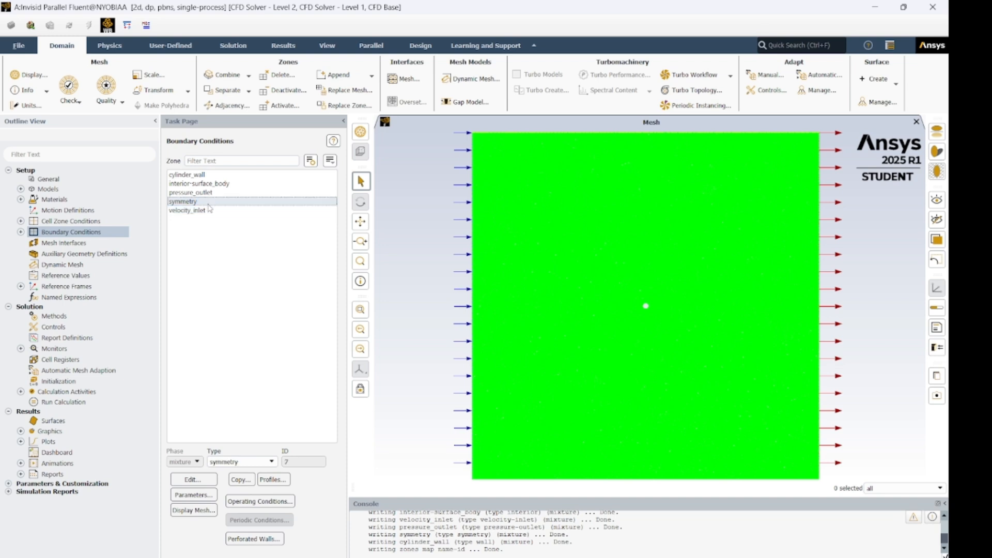
left_click(214, 193)
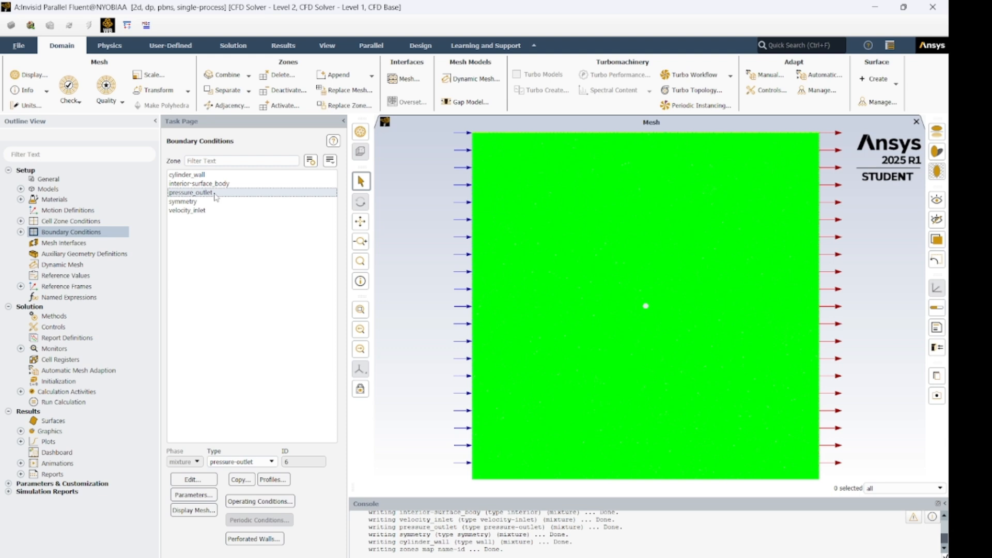
double_click(215, 195)
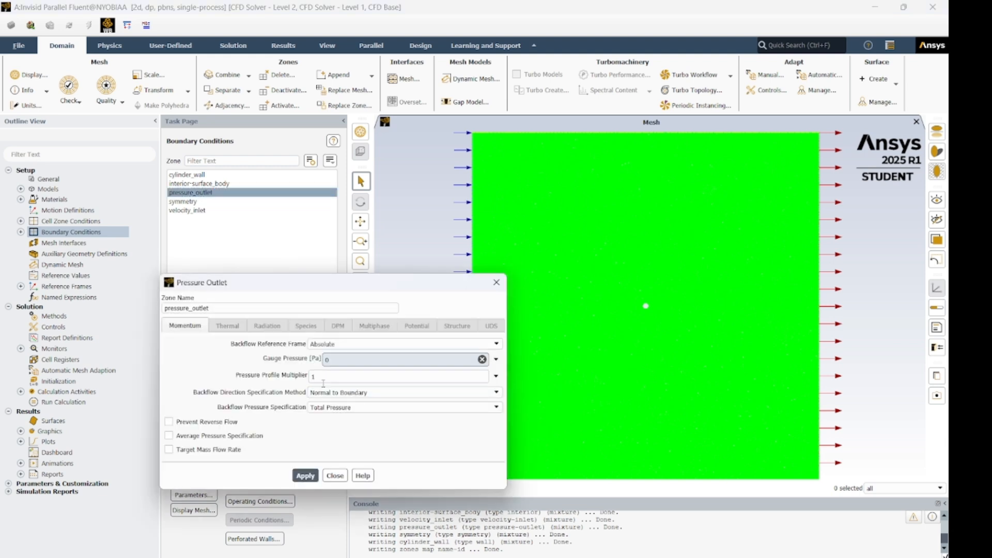
left_click(342, 476)
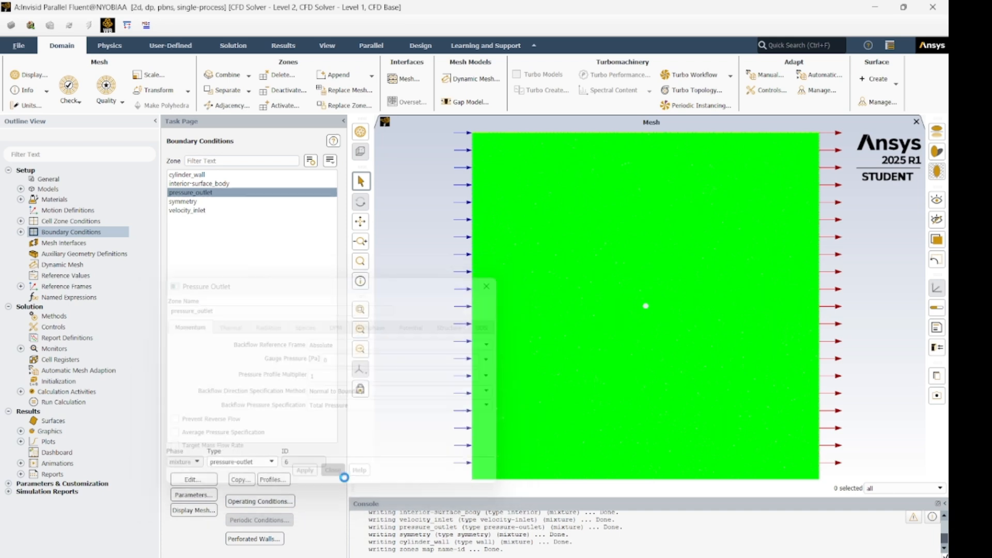
left_click(212, 174)
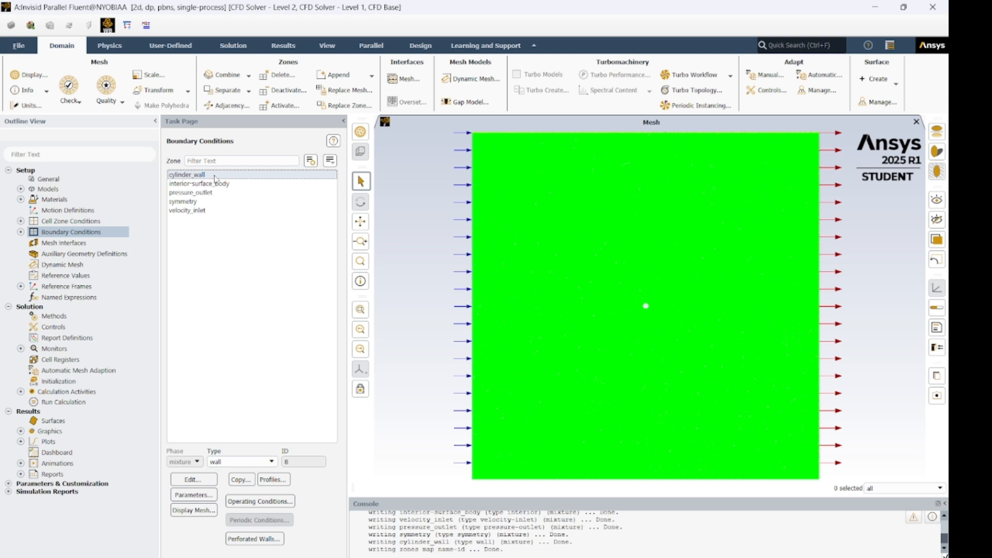
left_click(217, 183)
left_click(233, 176)
left_click(203, 176)
left_click(214, 177)
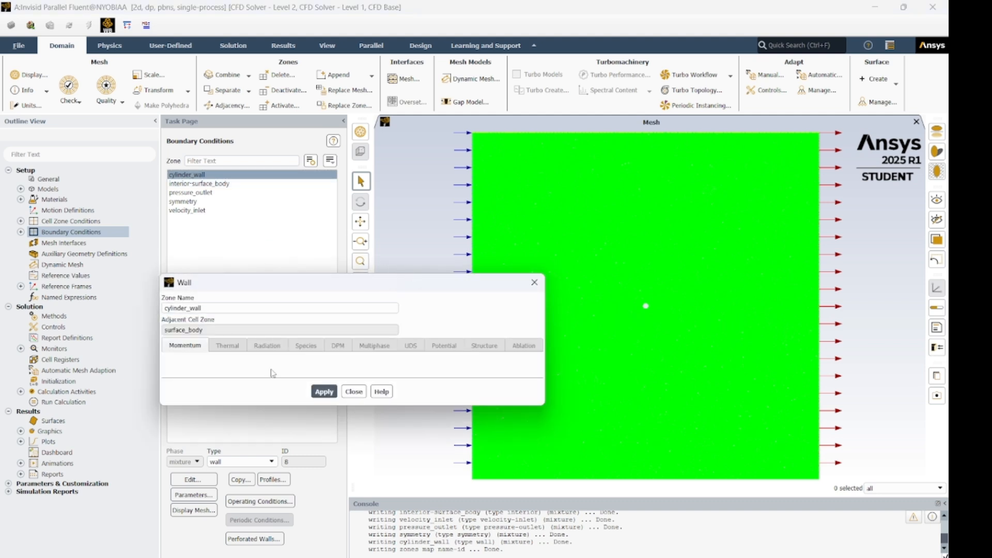
left_click(354, 392)
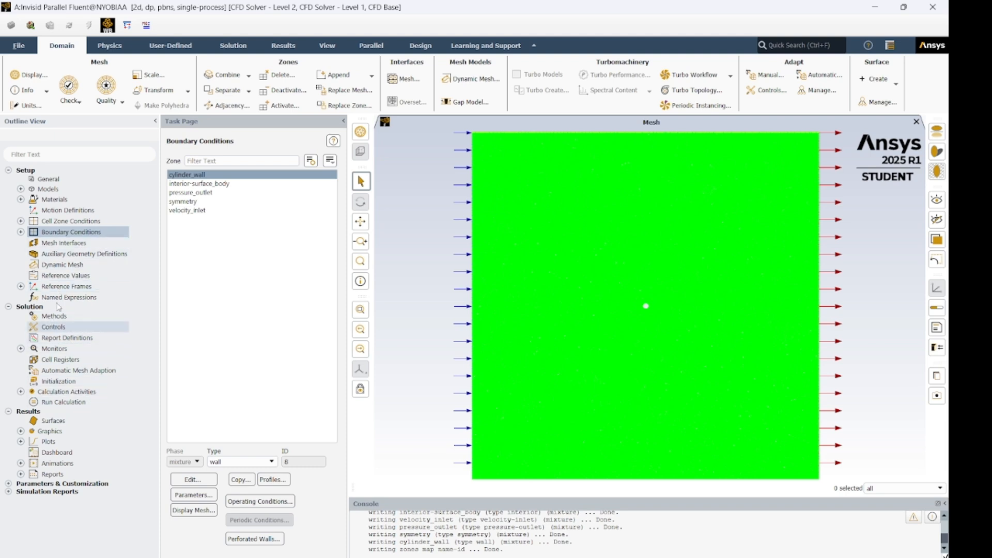
Compute the reference values from the velocity_inlet boundary.
left_click(66, 277)
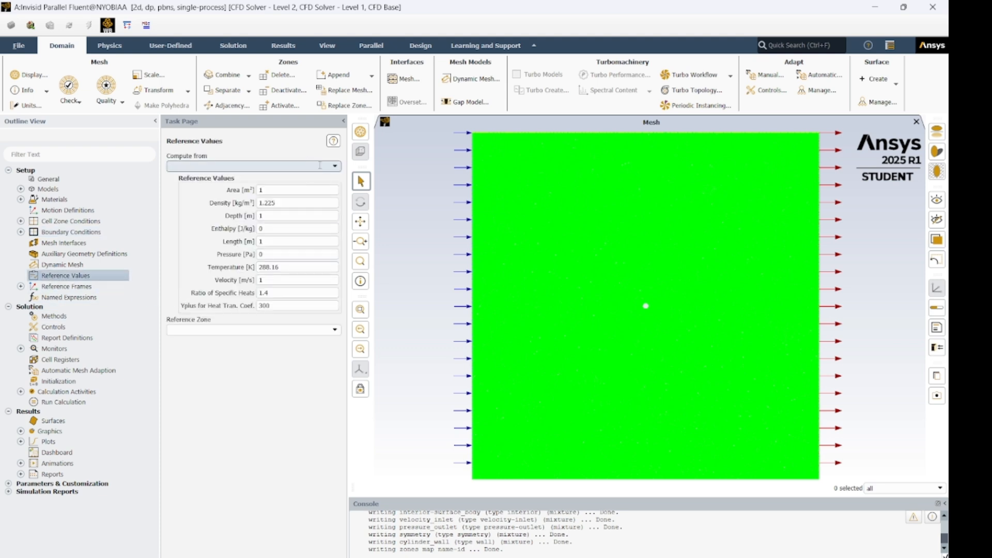
left_click(336, 168)
left_click(299, 187)
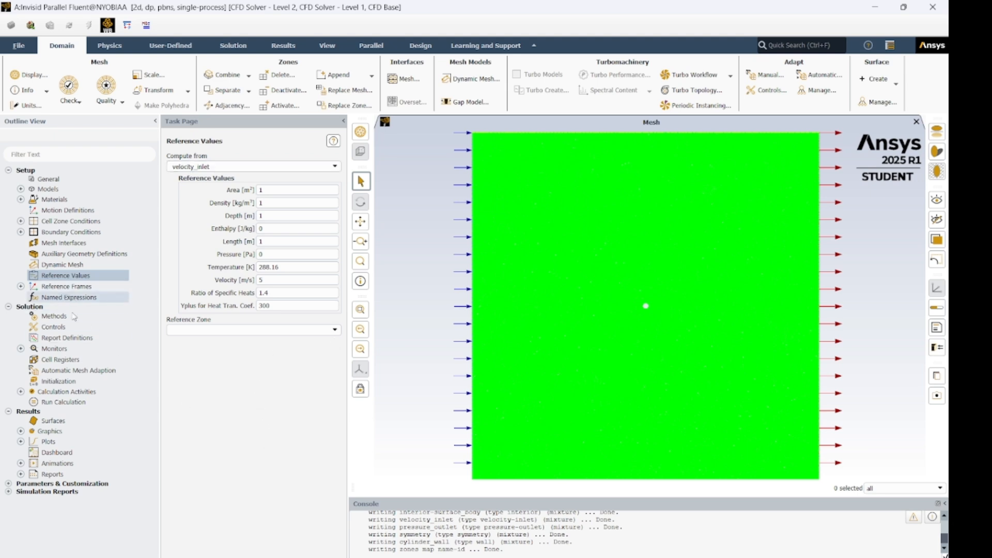
Set the pressure-velocity coupling scheme of the solution methods to SIMPLE.
left_click(54, 317)
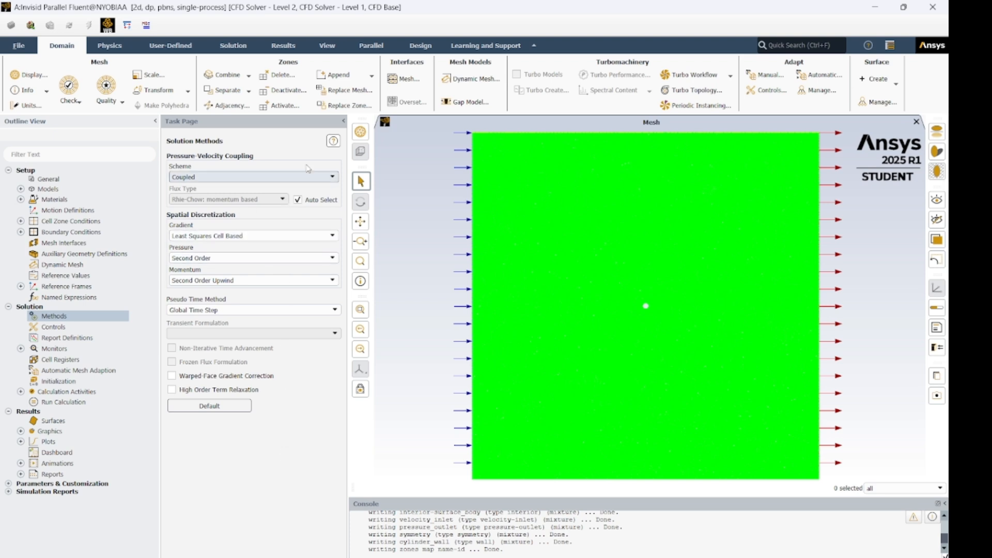
left_click(334, 180)
left_click(254, 187)
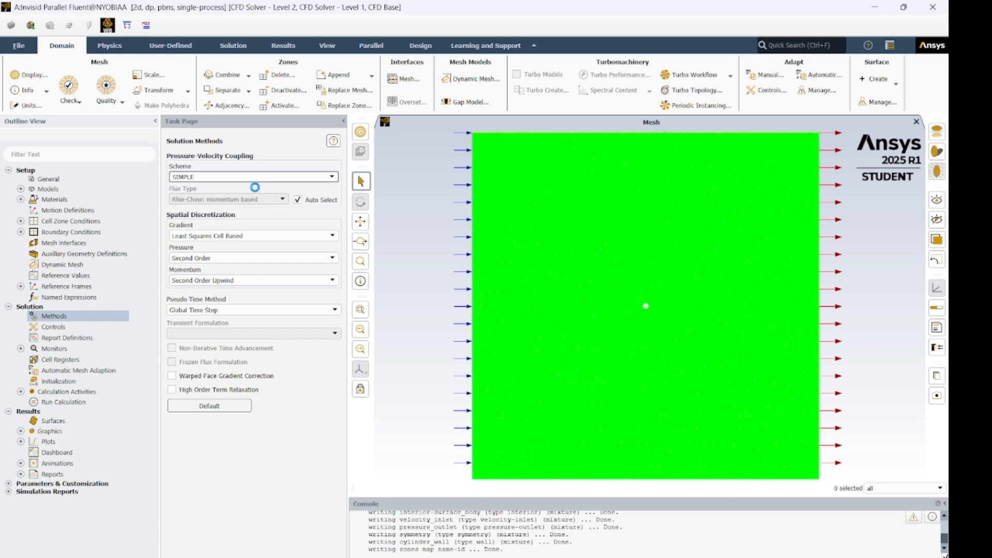
Set the pressure spatial discretization of the solution methods to PRESTO!
left_click(242, 258)
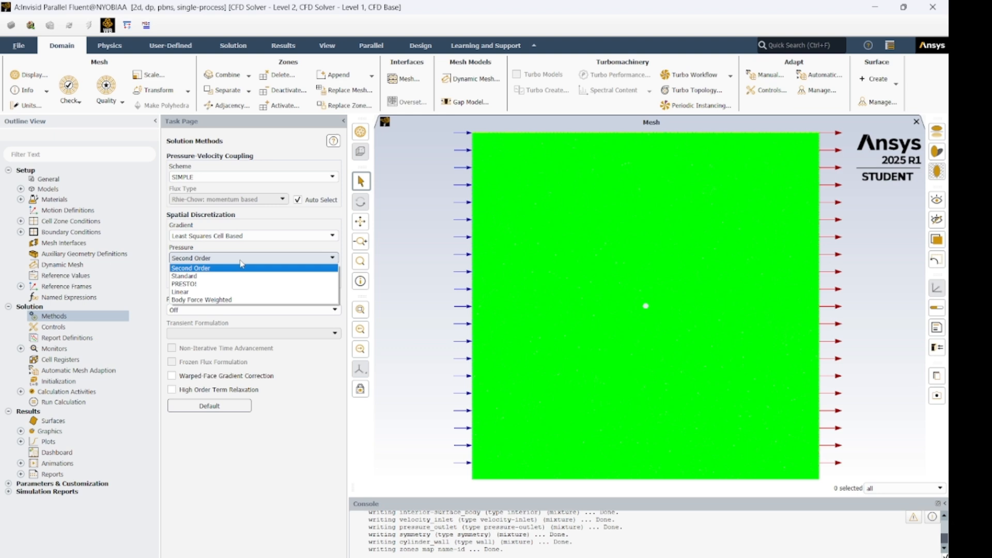
left_click(237, 284)
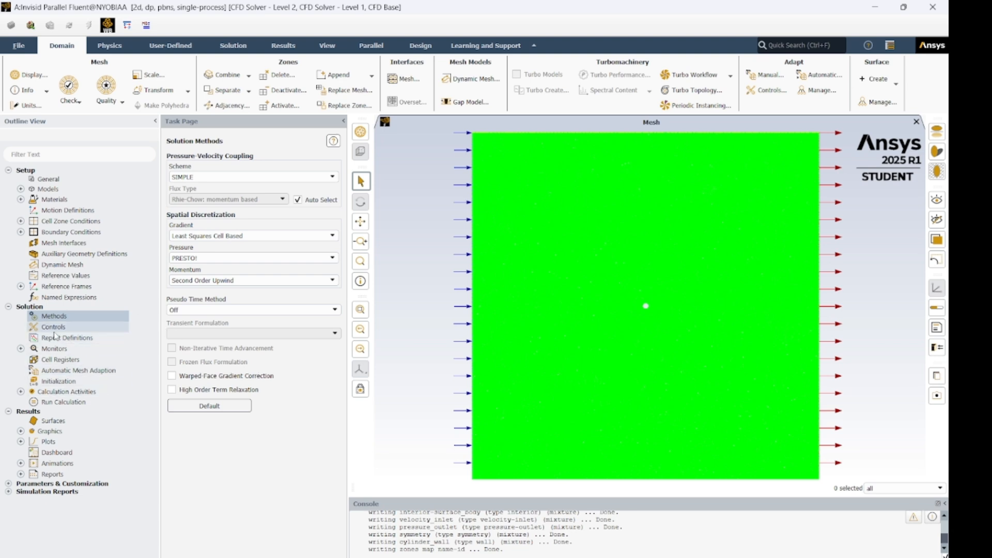
Set the absolute convergence criteria of the continuity, x-velocity and y-velocity residuals to 0.0001.
left_click(20, 348)
left_click(65, 359)
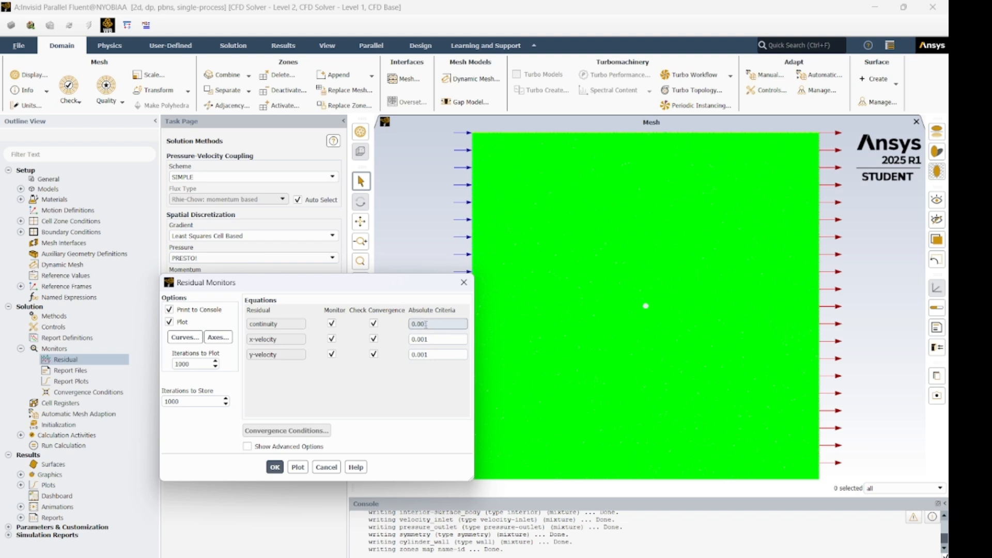
type("0")
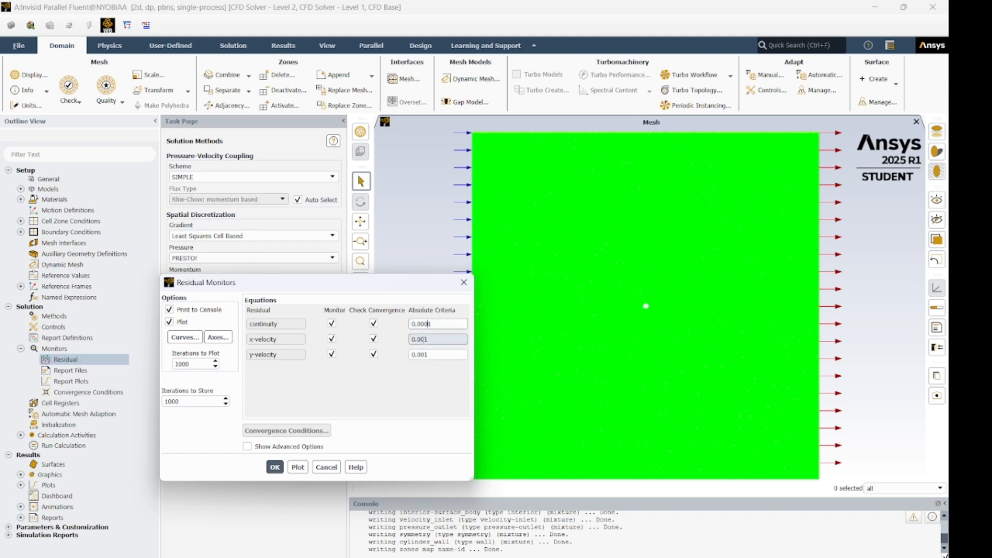
left_click(430, 339)
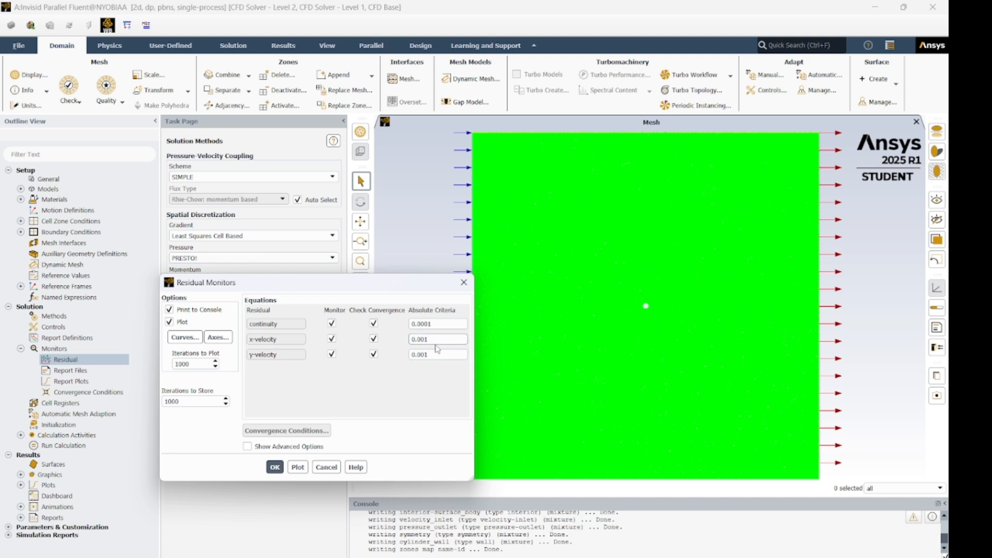
type("0")
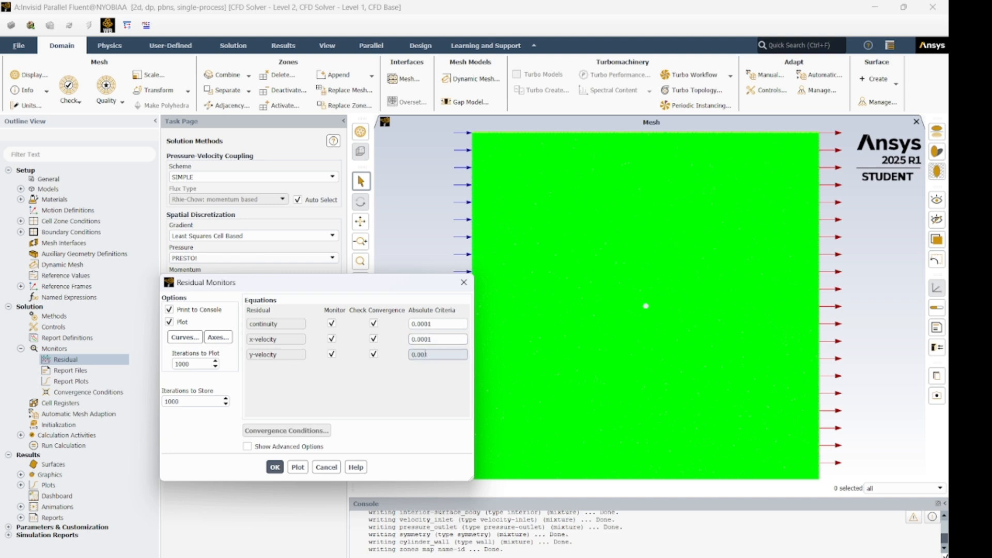
left_click(426, 354)
type("0")
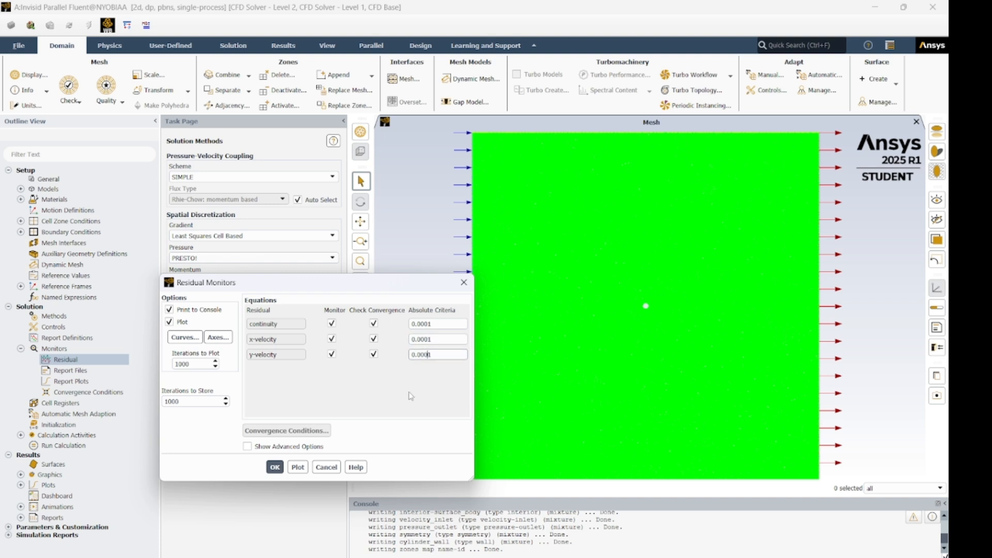
left_click(274, 467)
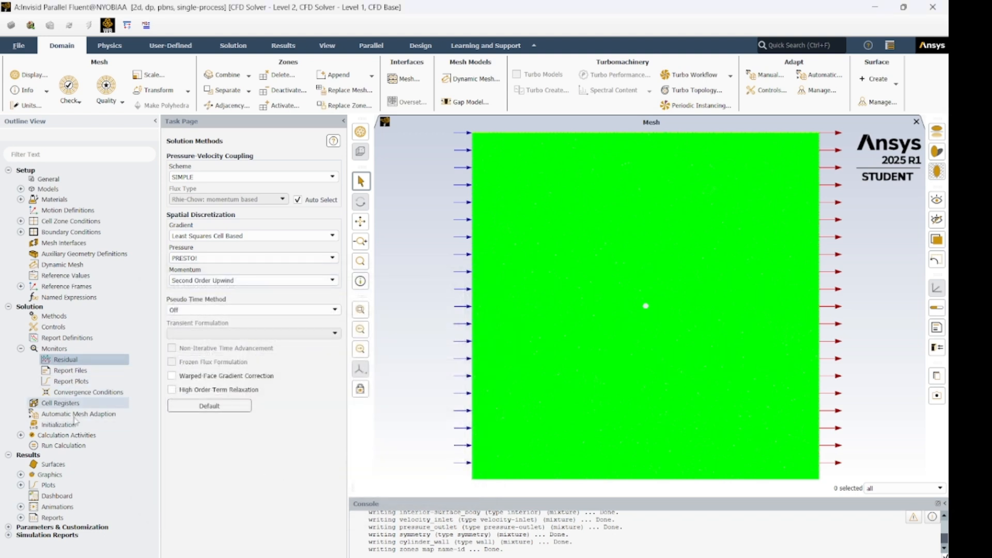
Set the hybrid initialization to 25 iterations and initialize the solution.
left_click(58, 424)
left_click(191, 197)
left_click(292, 320)
left_click(292, 319)
left_click(292, 319)
left_click(291, 319)
left_click(292, 319)
left_click(291, 320)
left_click(291, 320)
left_click(291, 320)
left_click(292, 320)
left_click(292, 319)
left_click(292, 320)
left_click(291, 319)
left_click(291, 320)
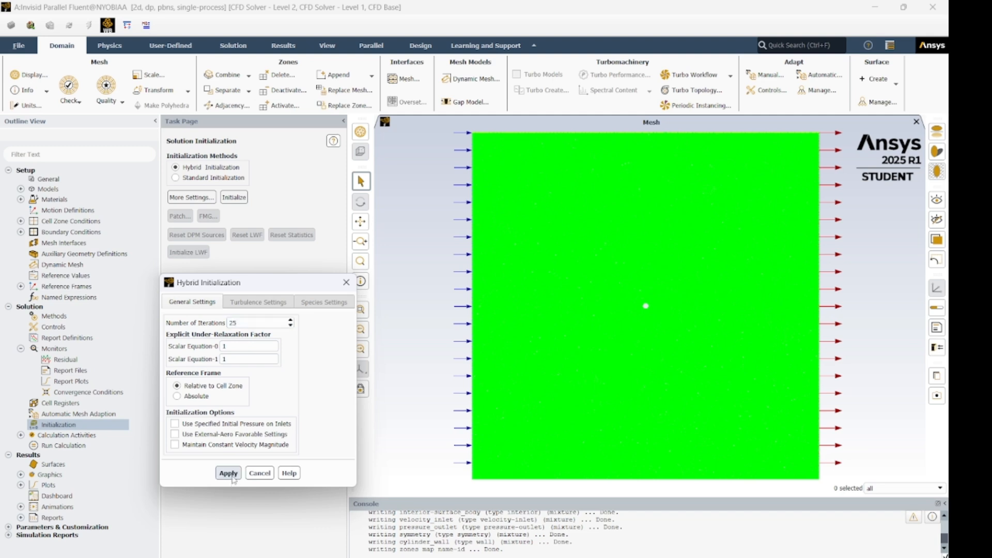
left_click(231, 474)
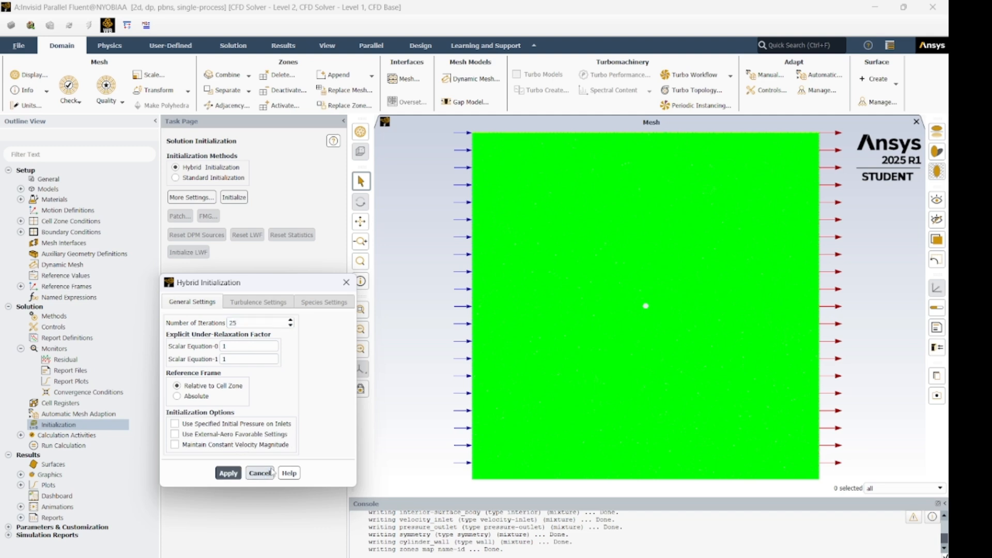
left_click(346, 282)
left_click(233, 197)
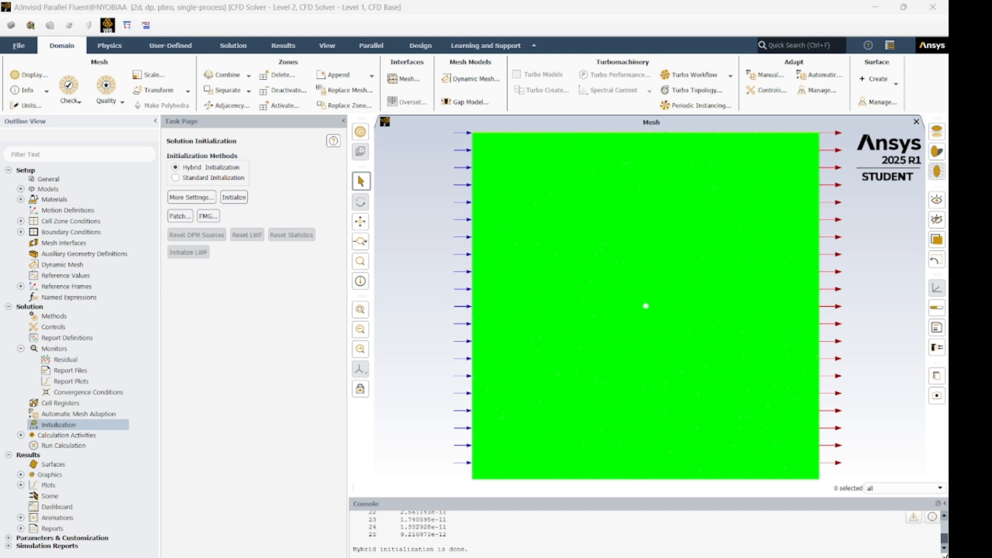
Run the calculation with 1000 iterations and a reporting interval of 1.
left_click(66, 445)
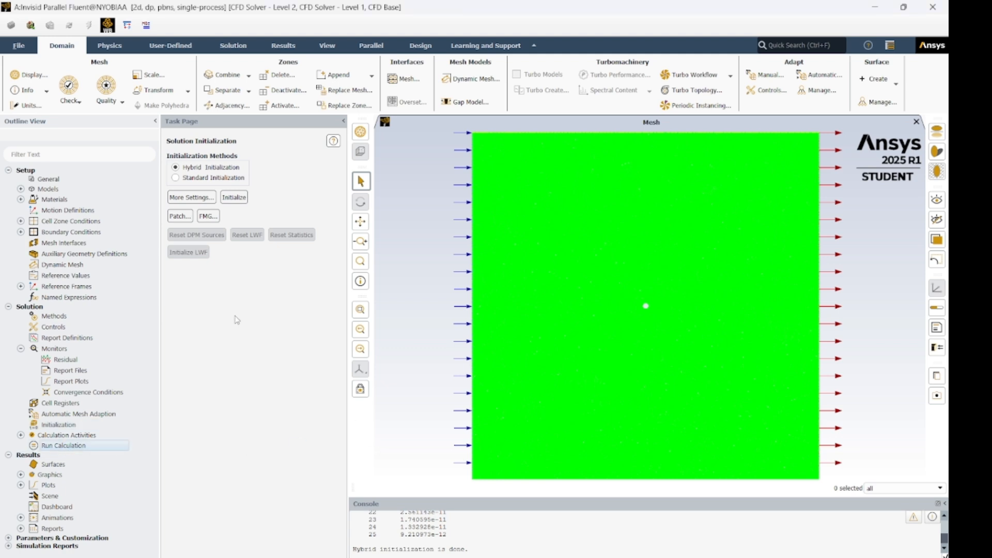
left_click(93, 445)
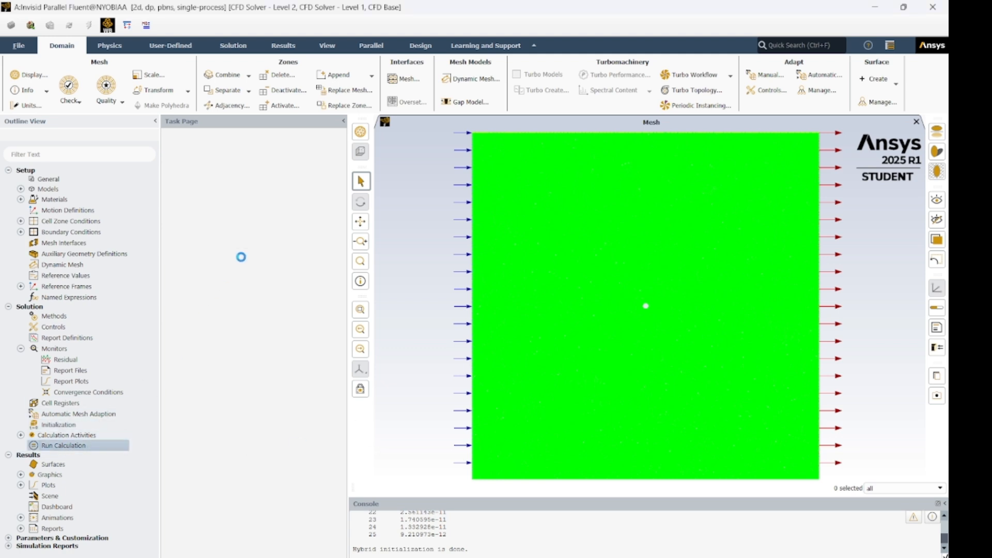
left_click(188, 202)
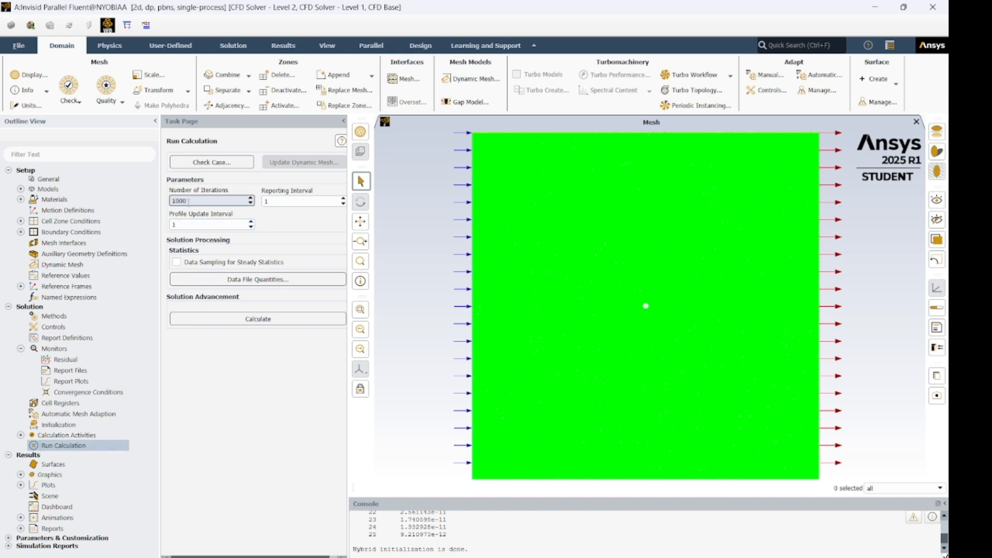
left_click(278, 324)
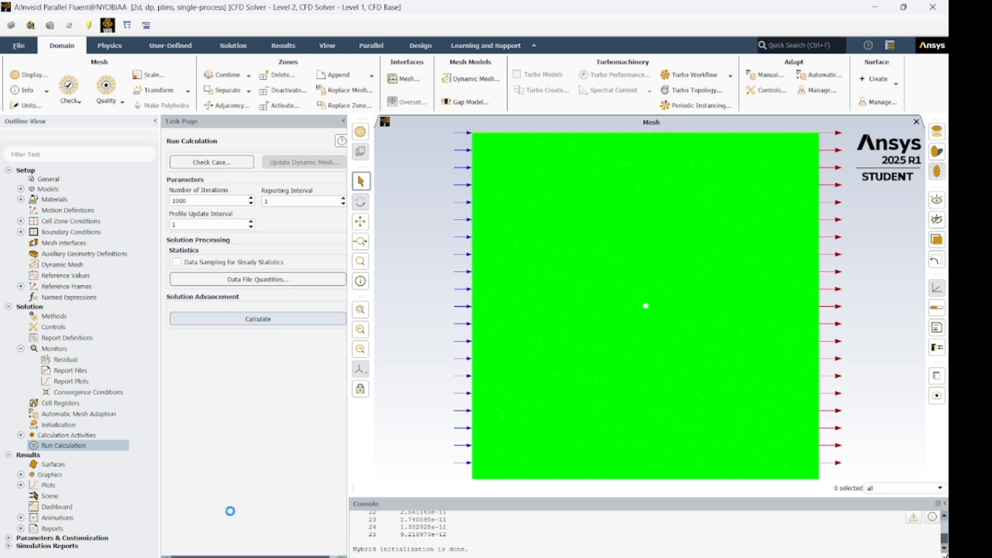
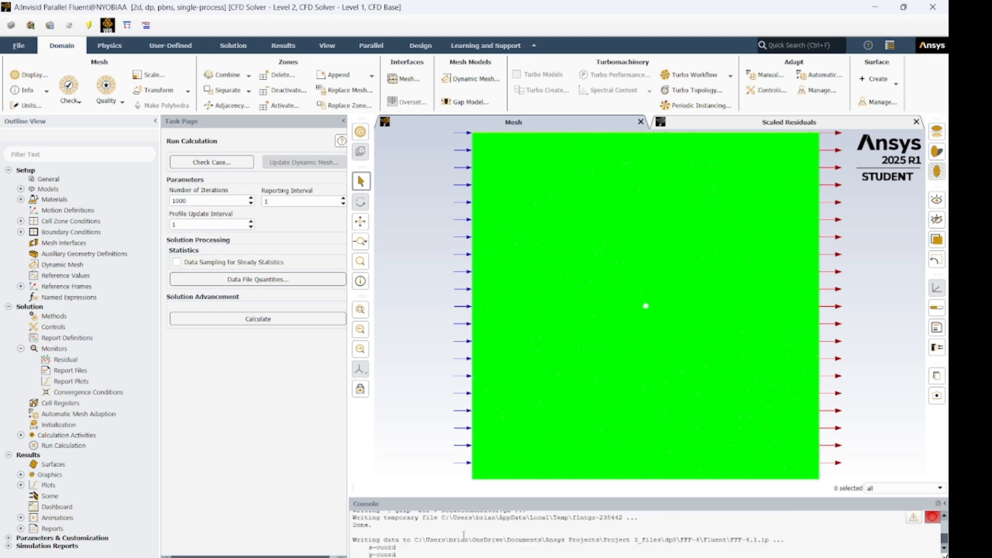
scroll(463, 535, "up", 2)
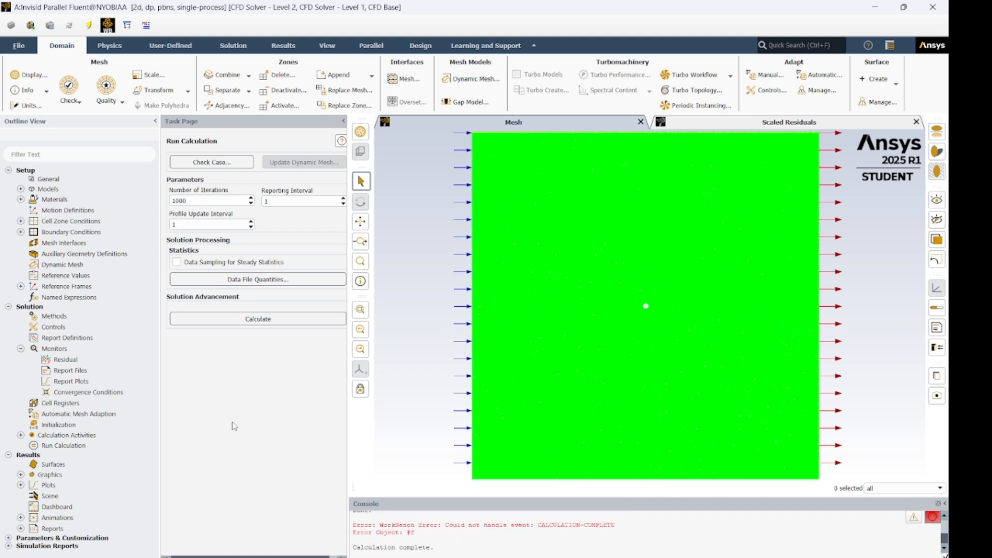
Create and display a filled static pressure contour with contour lines on all five surfaces, and inspect the field around the cylinder.
left_click(21, 474)
scroll(103, 482, "down", 2)
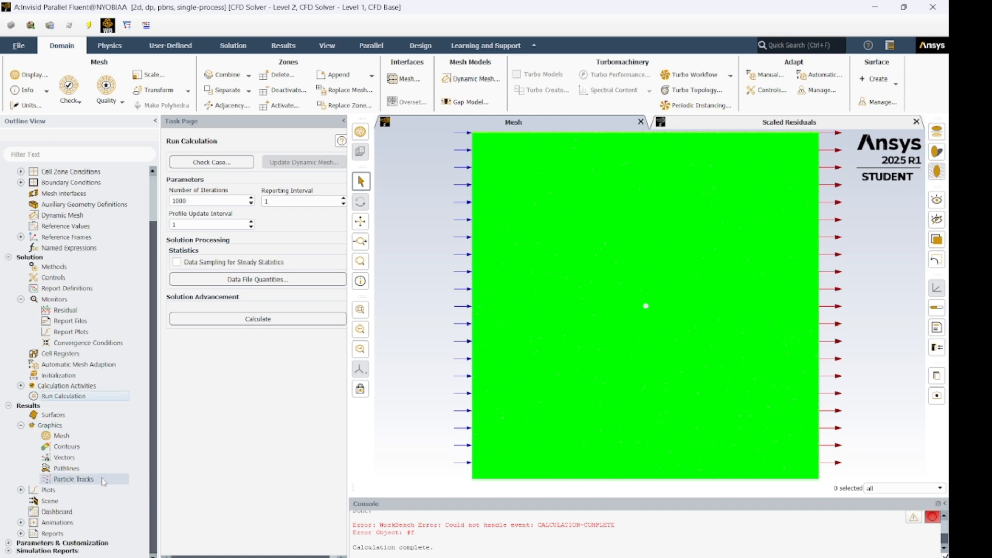
left_click(69, 448)
double_click(70, 448)
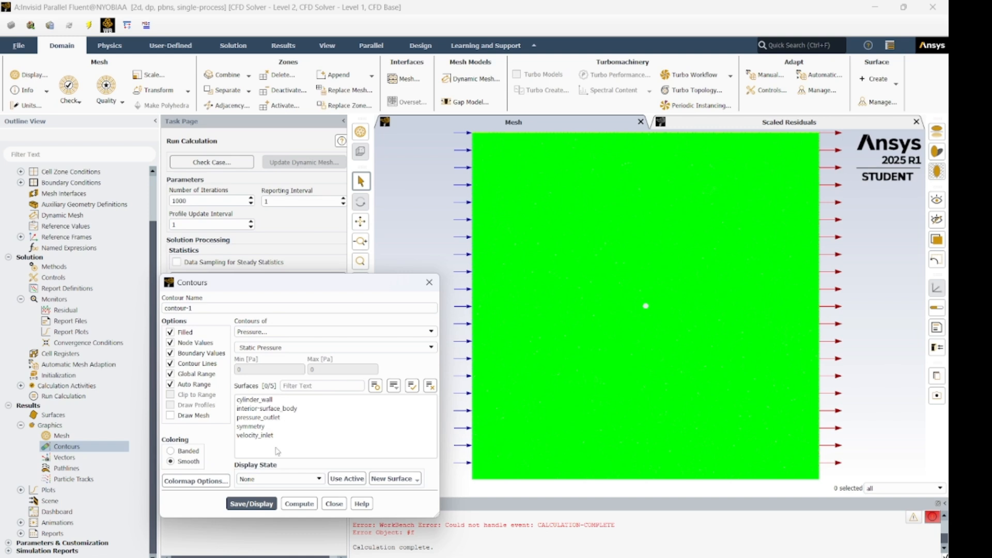
left_click_drag(269, 437, 268, 395)
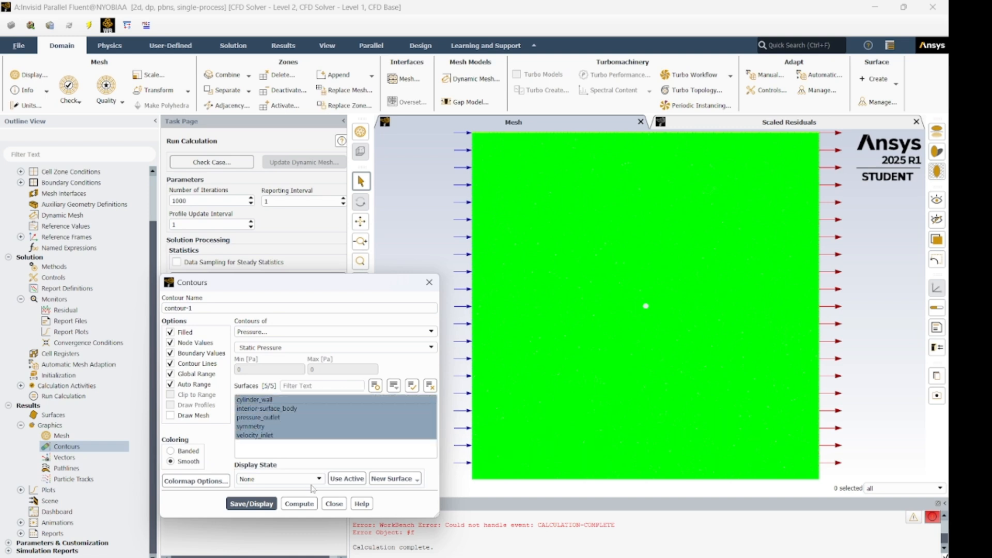
left_click(258, 508)
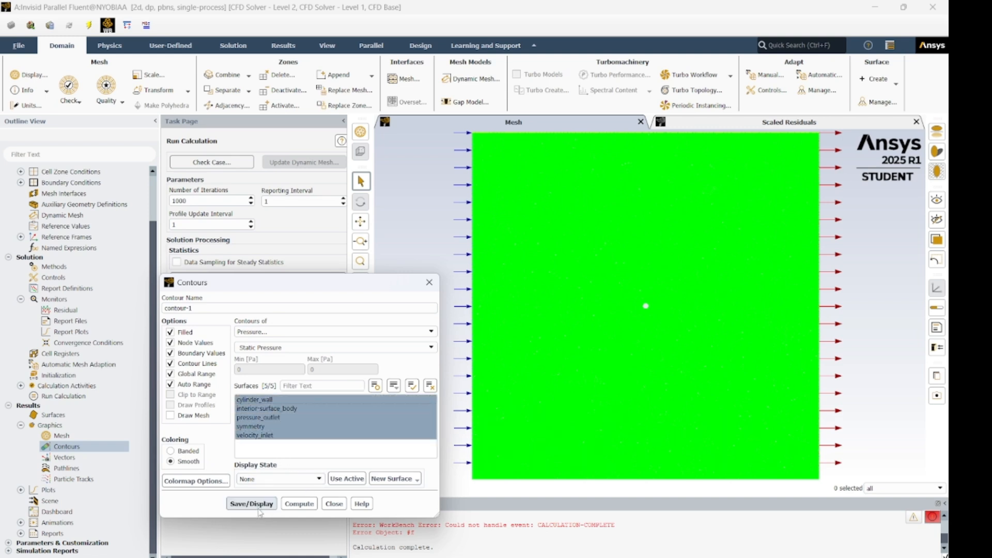
left_click(258, 508)
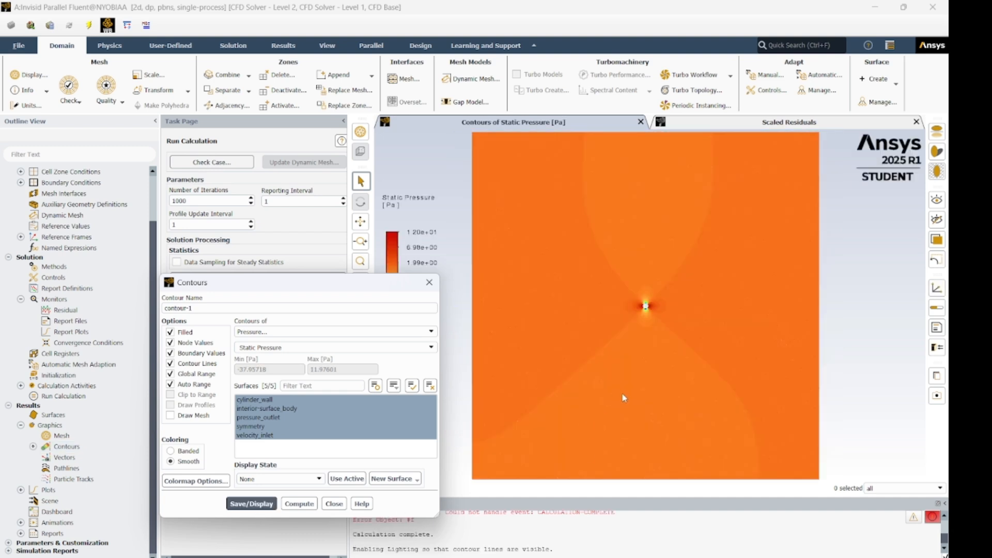
scroll(640, 342, "down", 2)
scroll(641, 344, "up", 5)
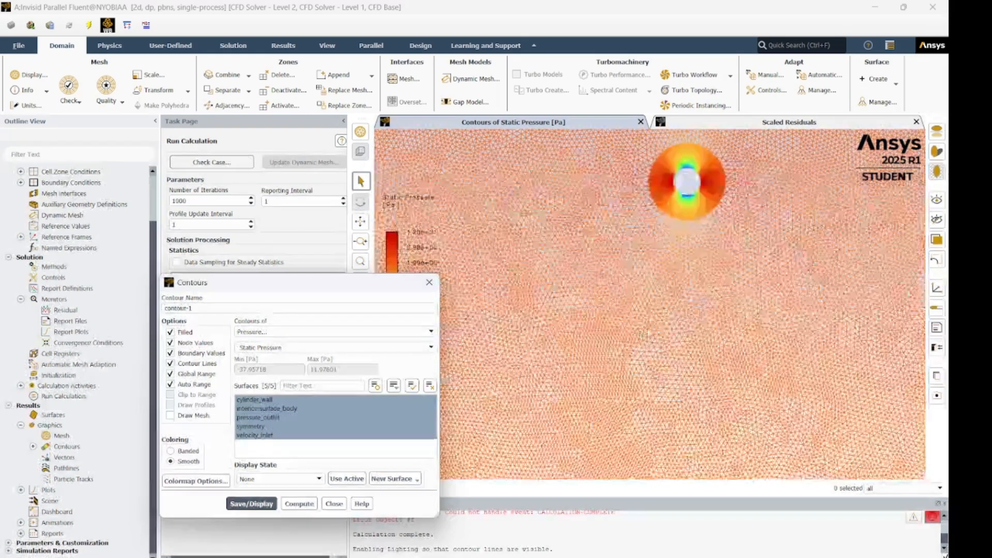
scroll(651, 333, "down", 5)
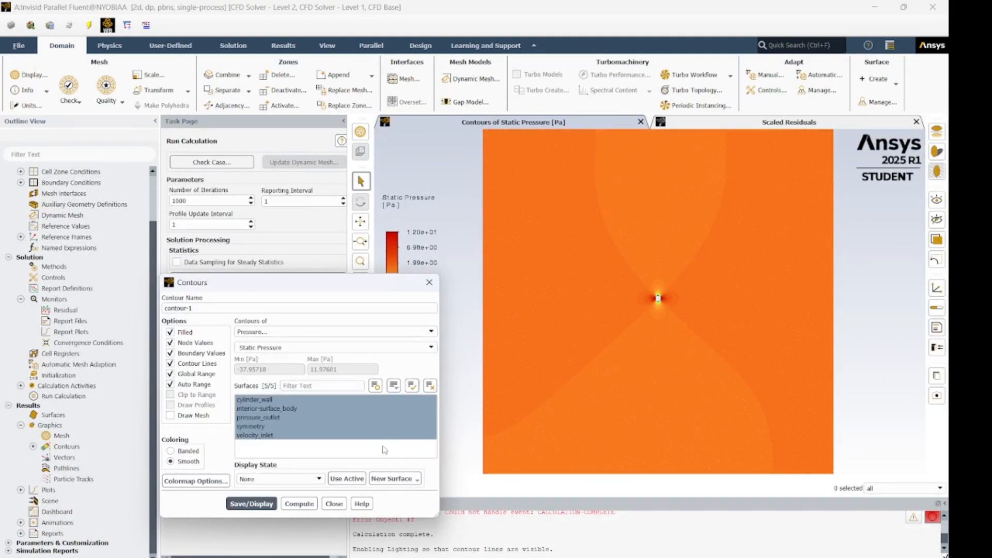
left_click(252, 504)
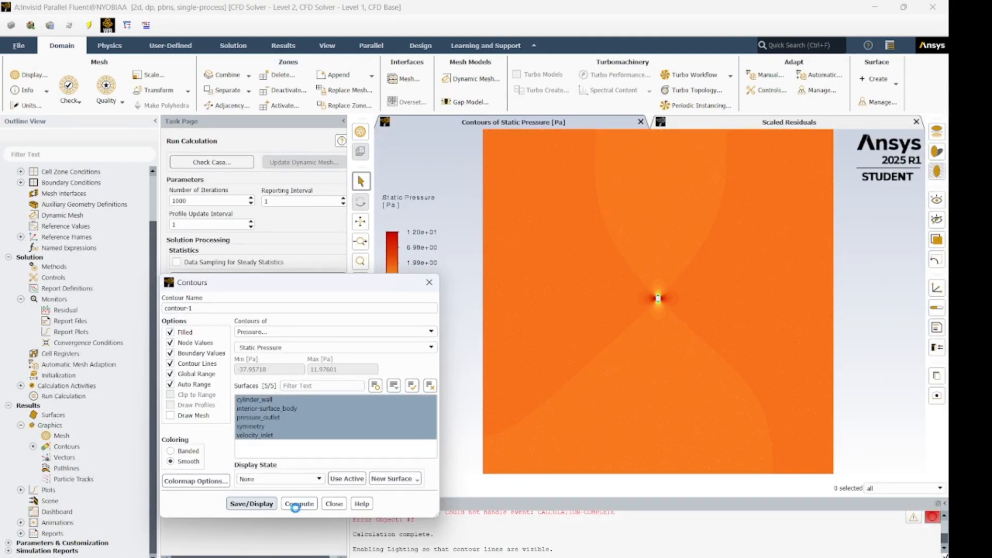
left_click(335, 503)
Create and display a second filled contour of velocity magnitude with contour lines on all five surfaces, and inspect the cylinder region.
double_click(66, 447)
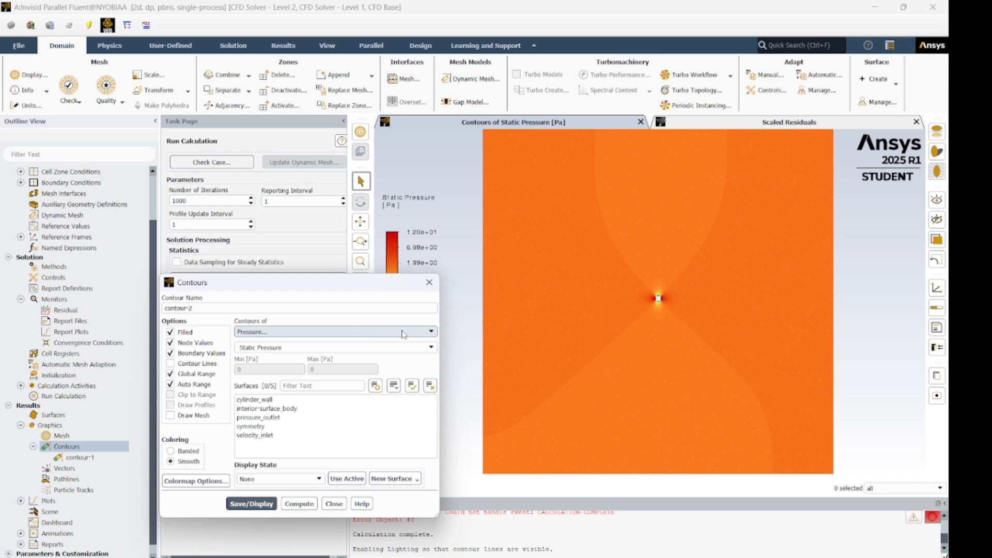
left_click(429, 332)
left_click(314, 357)
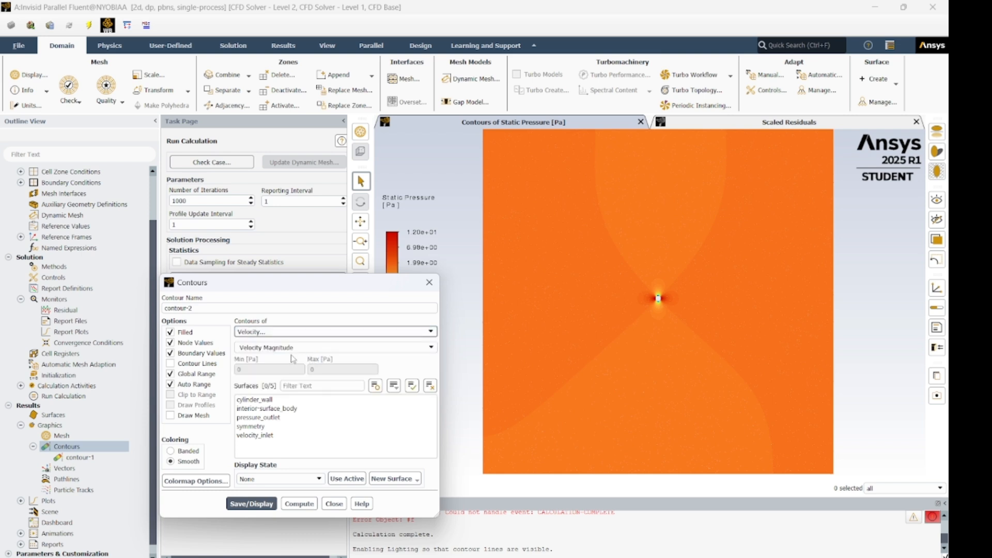
left_click_drag(265, 437, 263, 403)
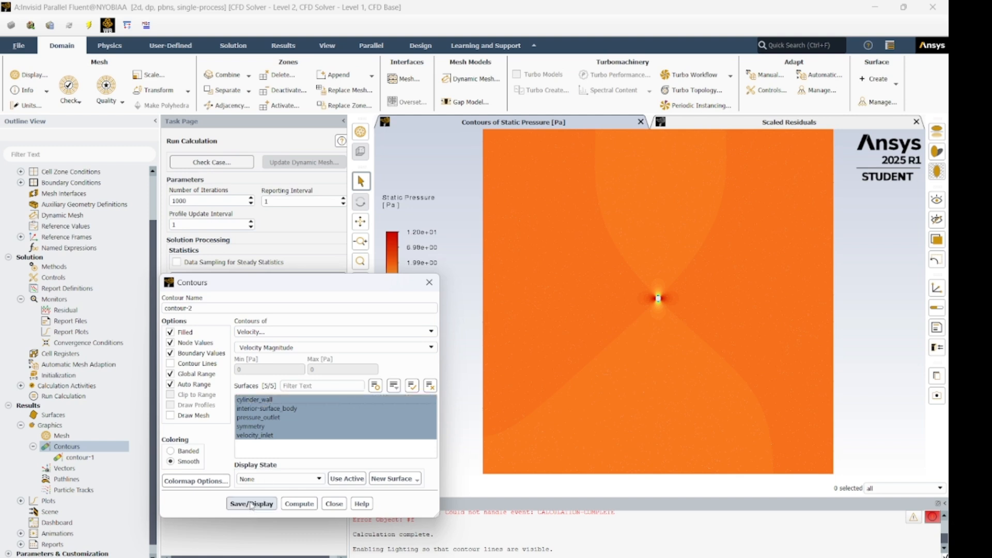
left_click(171, 365)
left_click(262, 504)
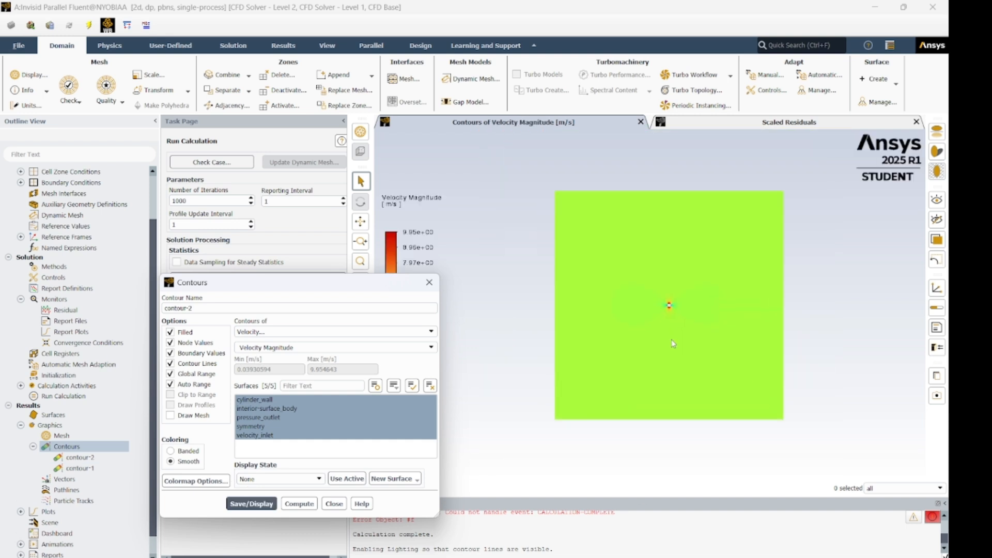
scroll(673, 343, "up", 3)
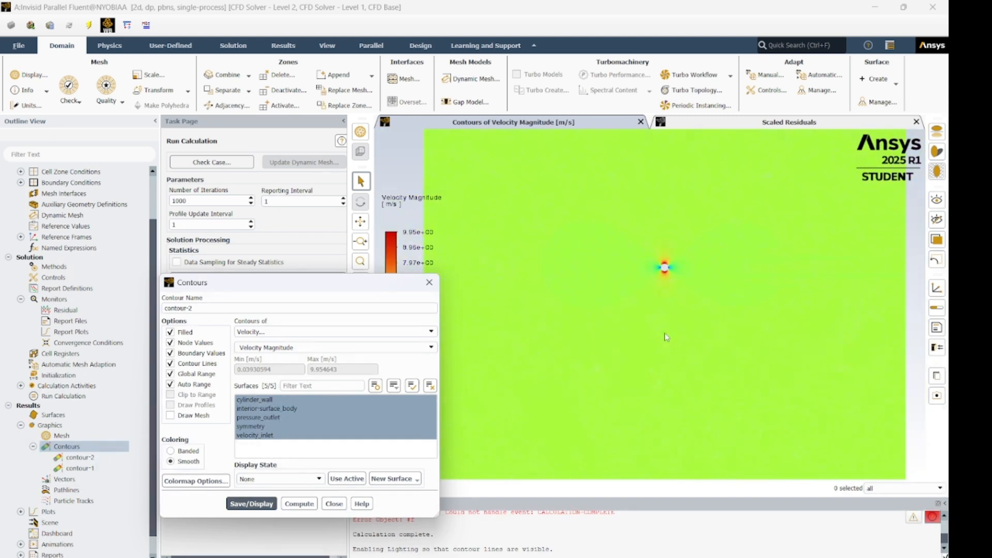
scroll(665, 334, "down", 1)
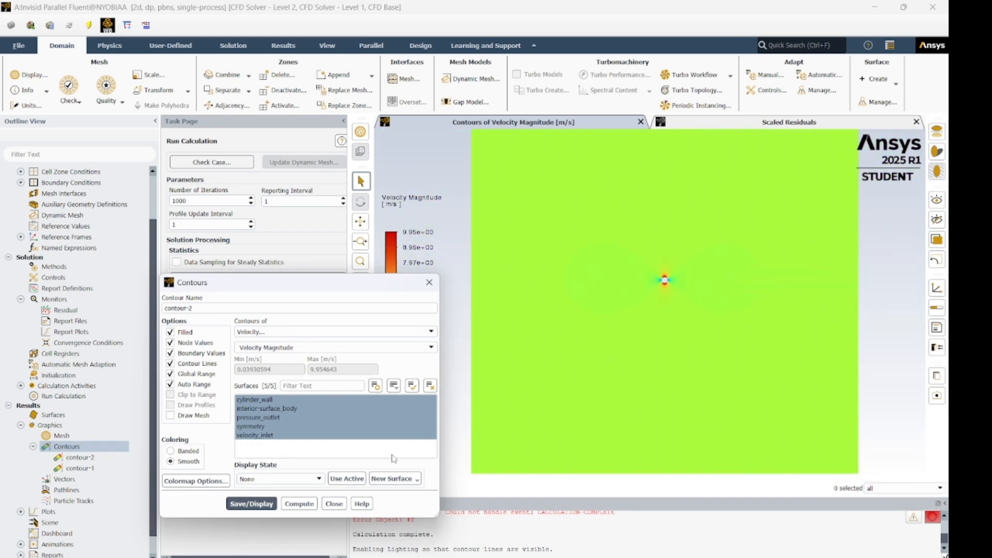
left_click(268, 508)
left_click(333, 503)
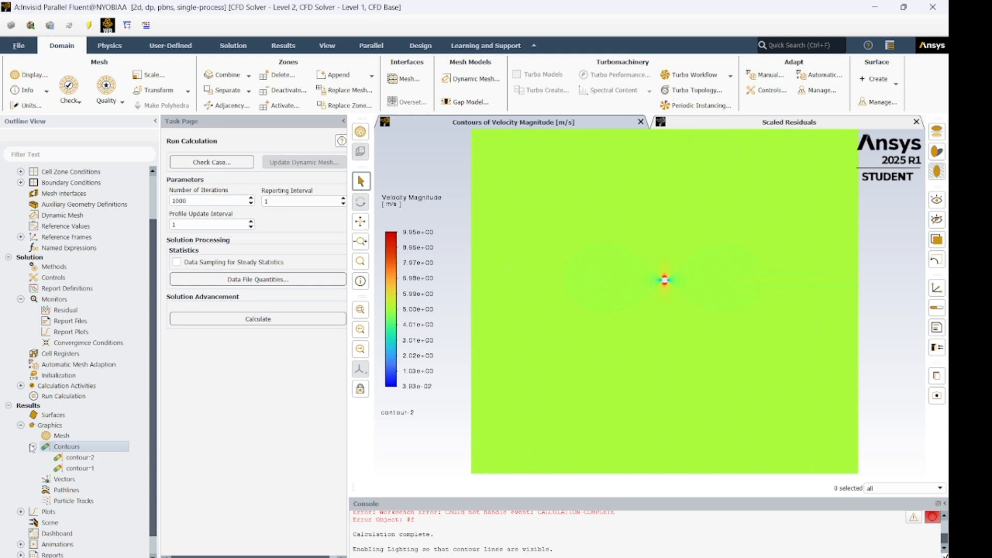
Create an XY plot of pressure coefficient against the X direction vector on the cylinder_wall surface.
scroll(47, 478, "down", 1)
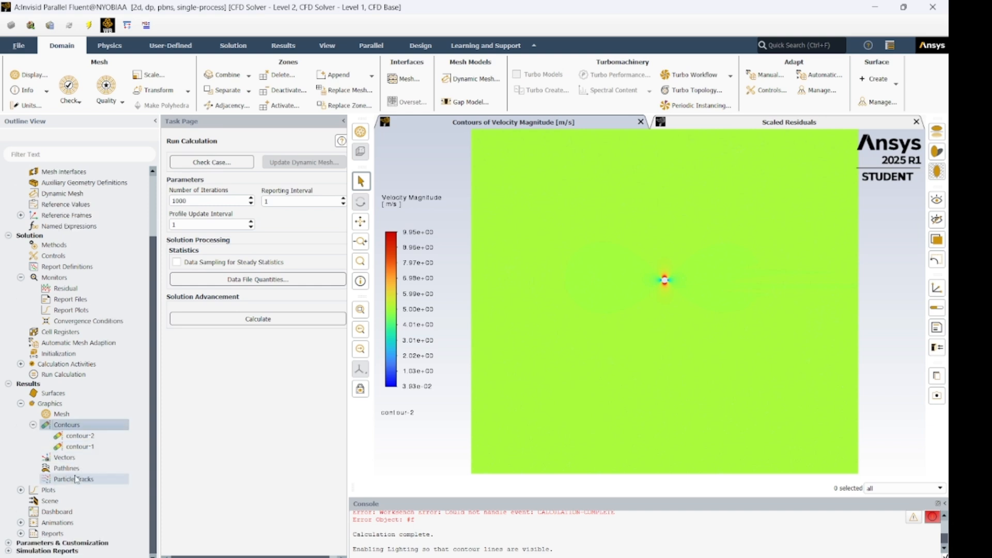
left_click(22, 490)
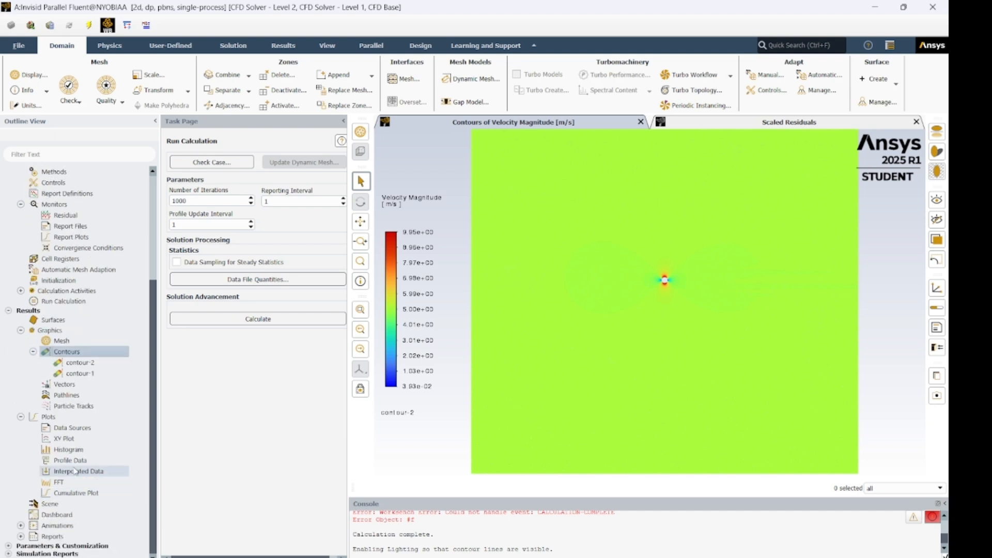
double_click(64, 439)
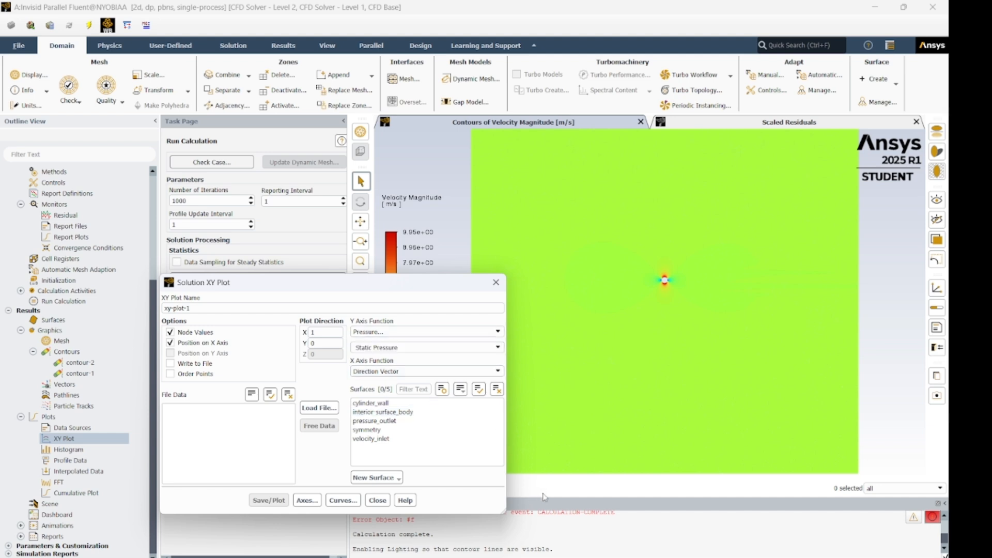
left_click(498, 333)
left_click(447, 341)
left_click(496, 347)
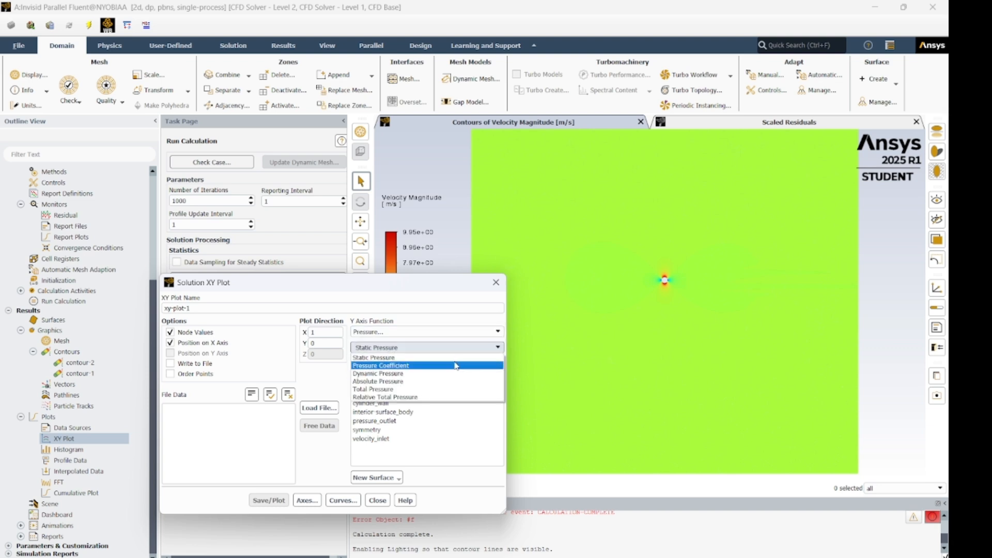
left_click(427, 366)
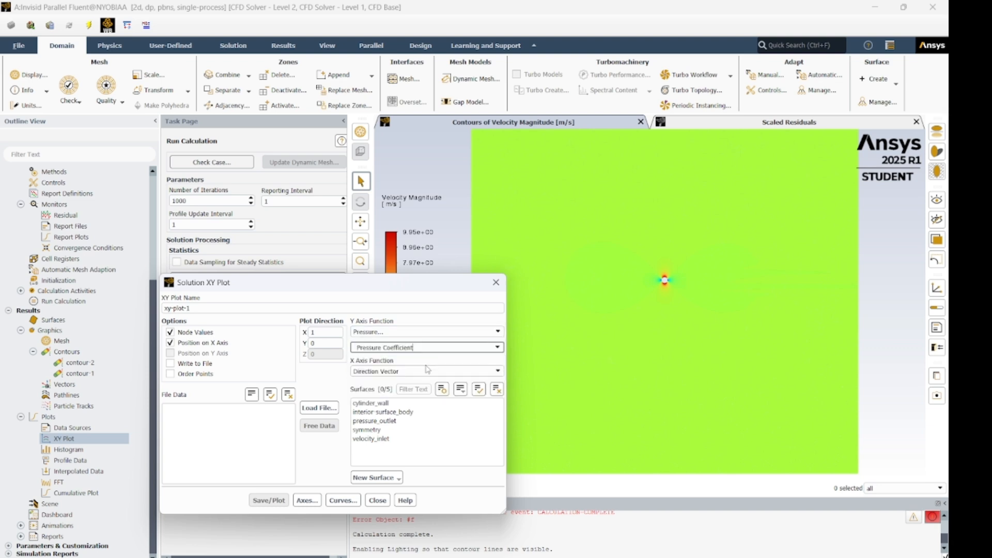
left_click(408, 403)
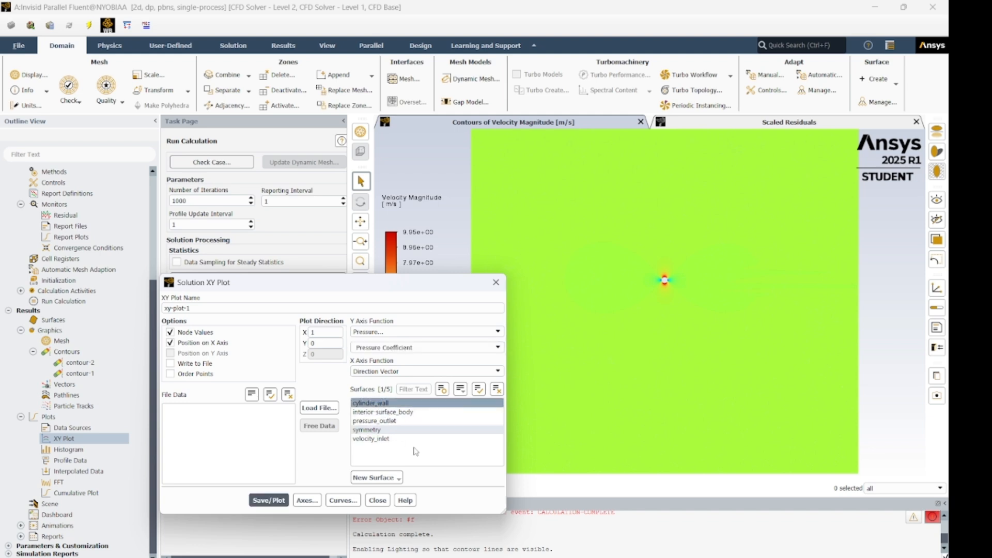
left_click(268, 500)
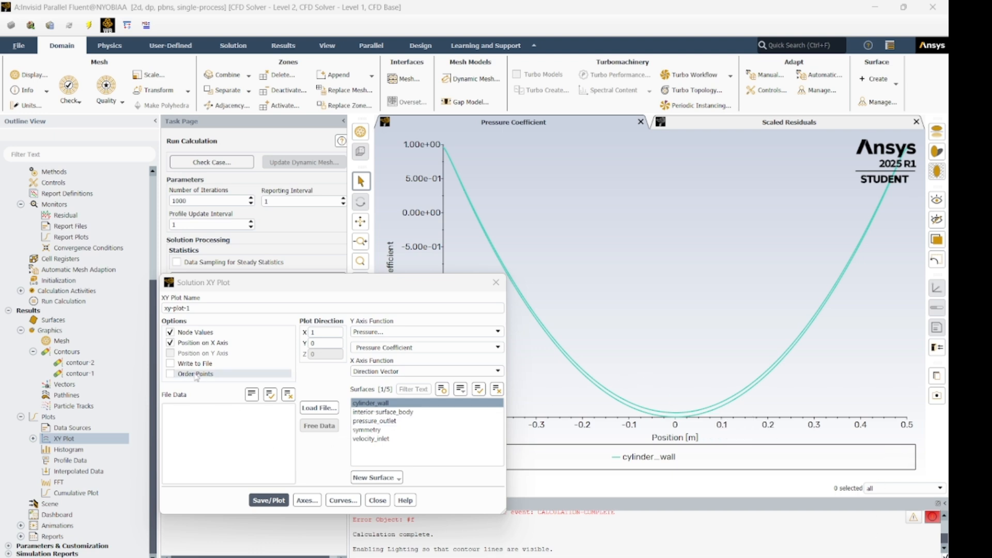
Write the cylinder wall's pressure coefficient data to an XY file named "invisid flow pressure coeff".
left_click(320, 408)
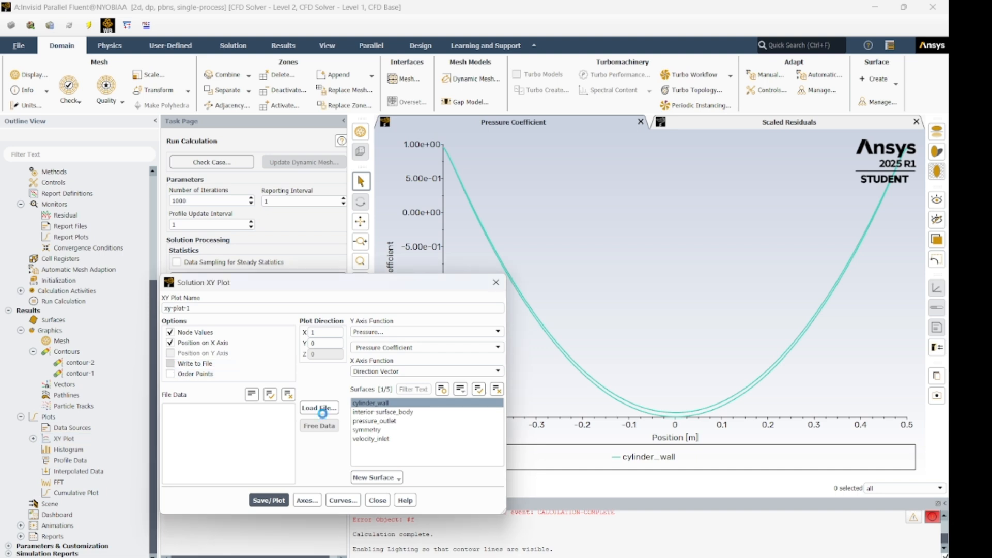
left_click(170, 363)
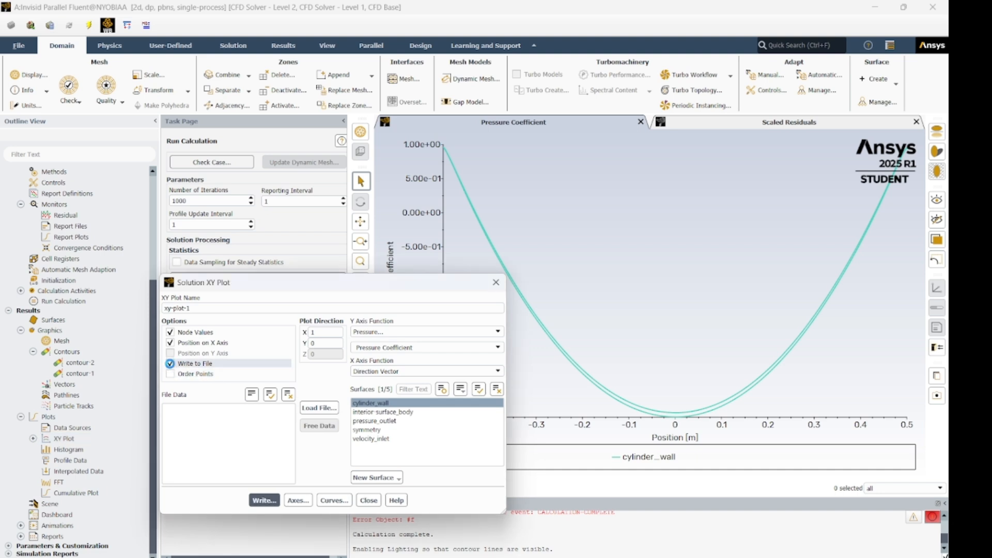
left_click(266, 500)
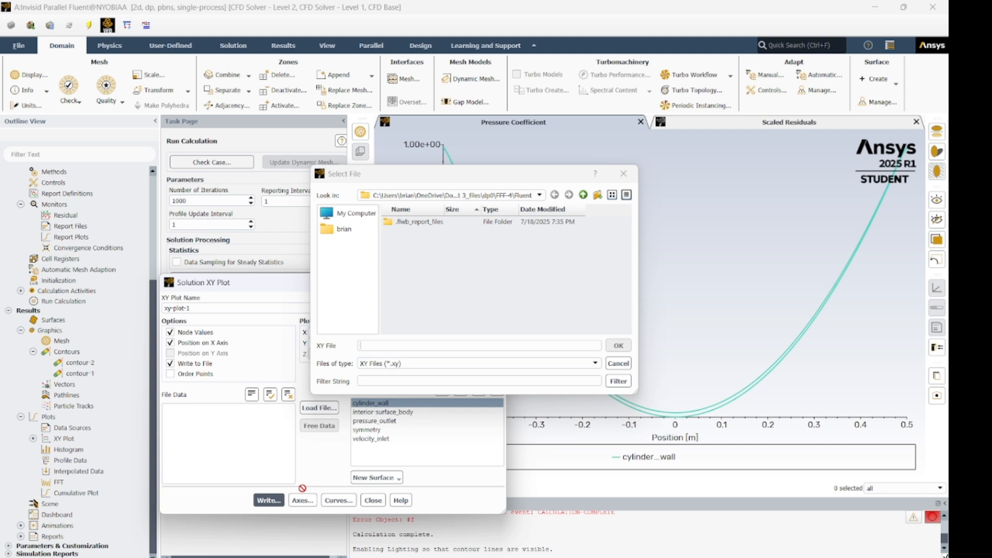
left_click(383, 345)
type("invisid flow pressure coeff")
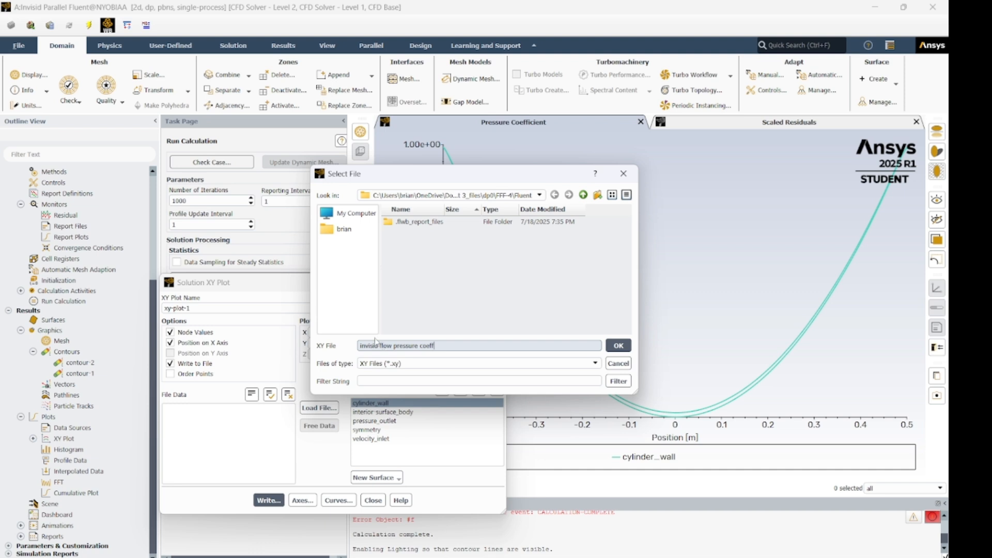
left_click(618, 345)
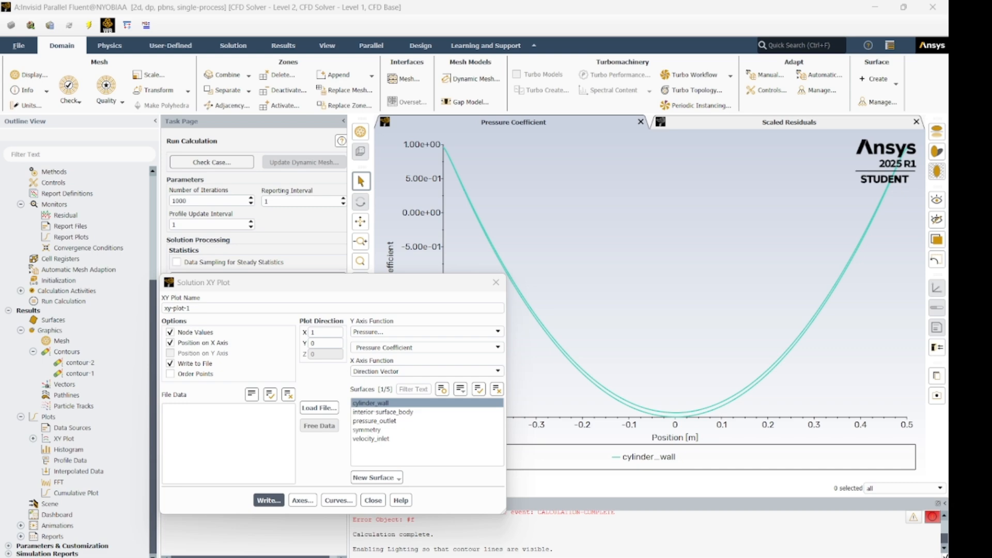
Change the plotted Y axis function to velocity magnitude, turn off writing to file, and plot it for the cylinder wall.
left_click_drag(408, 288, 284, 183)
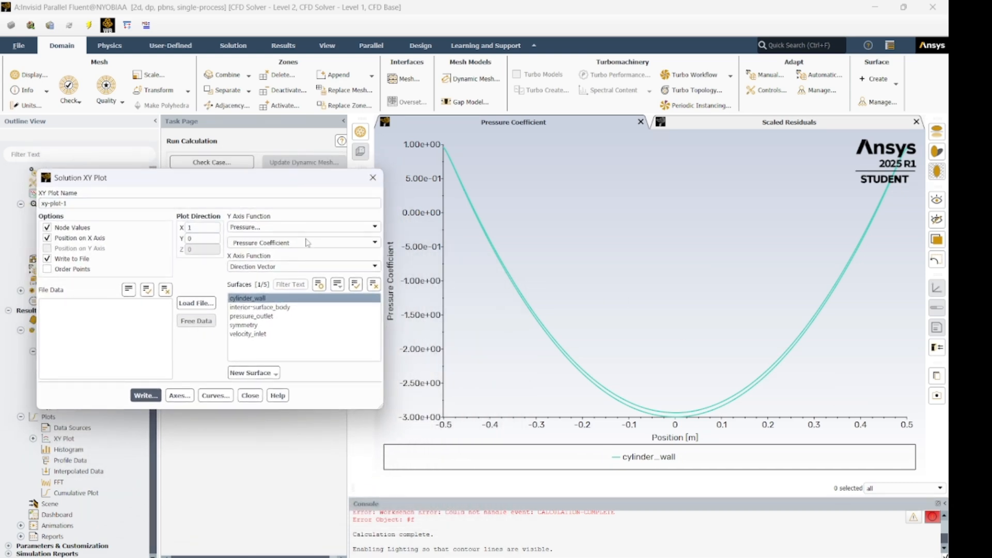
left_click(372, 228)
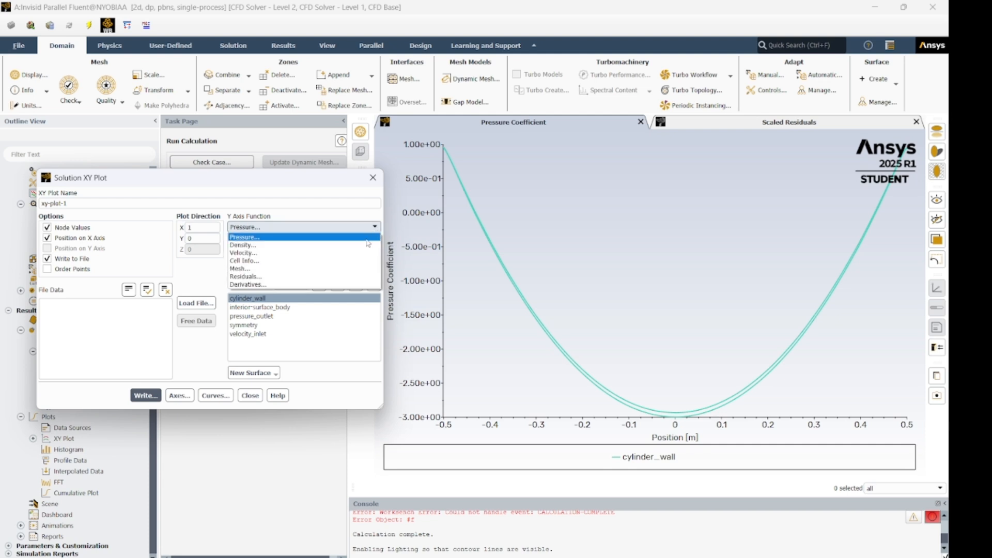
left_click(324, 253)
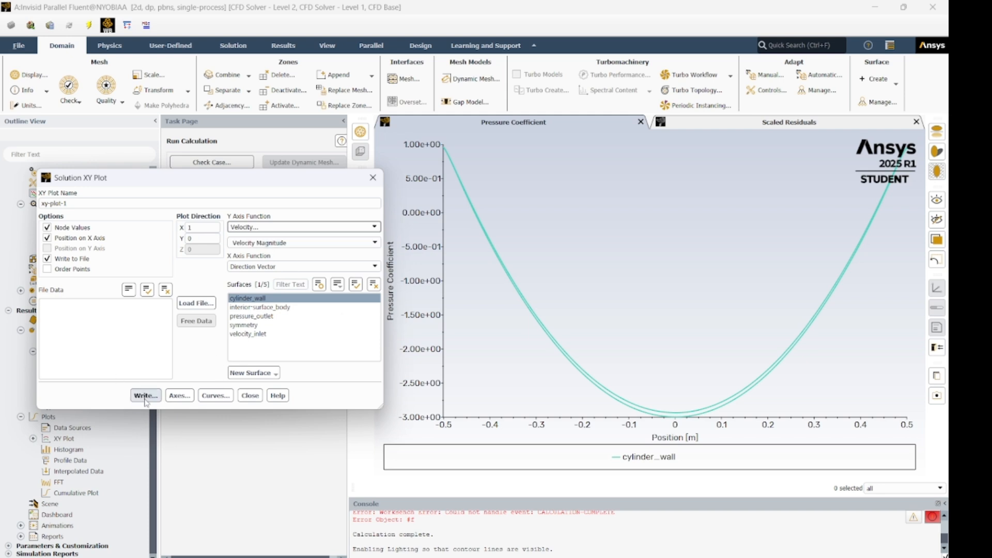
left_click(47, 258)
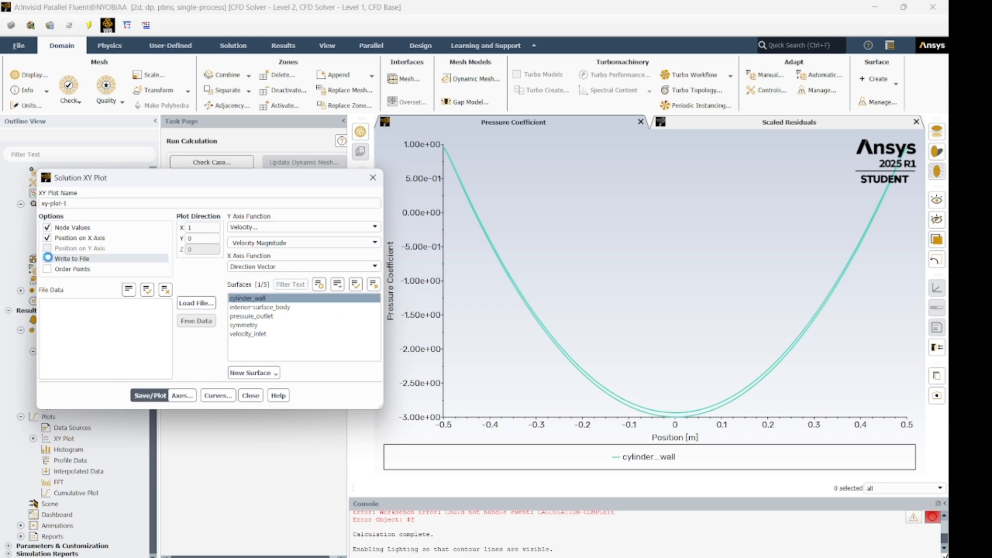
left_click(147, 398)
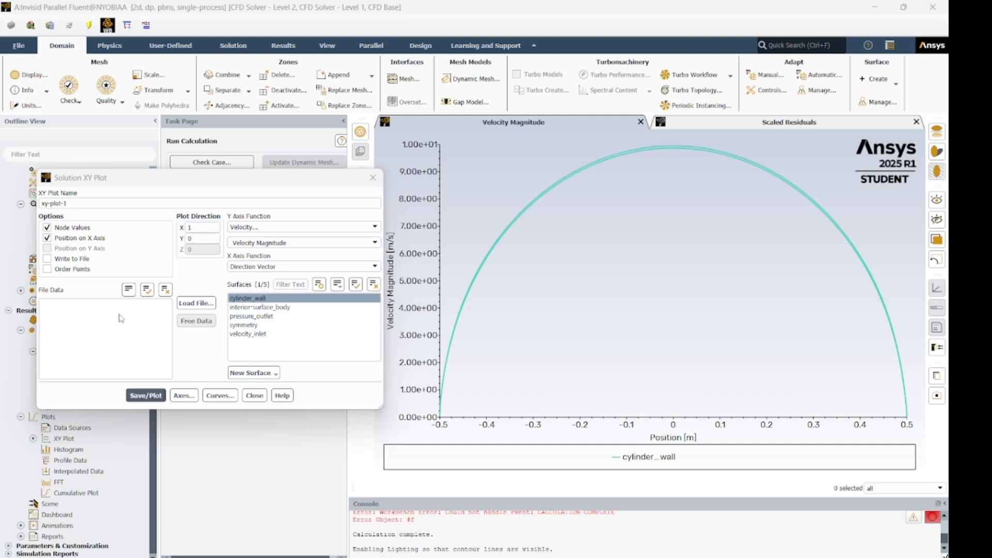
Write the cylinder wall's velocity magnitude data to an XY file named "invisid flow velocity mag" and close the plot settings.
left_click(47, 258)
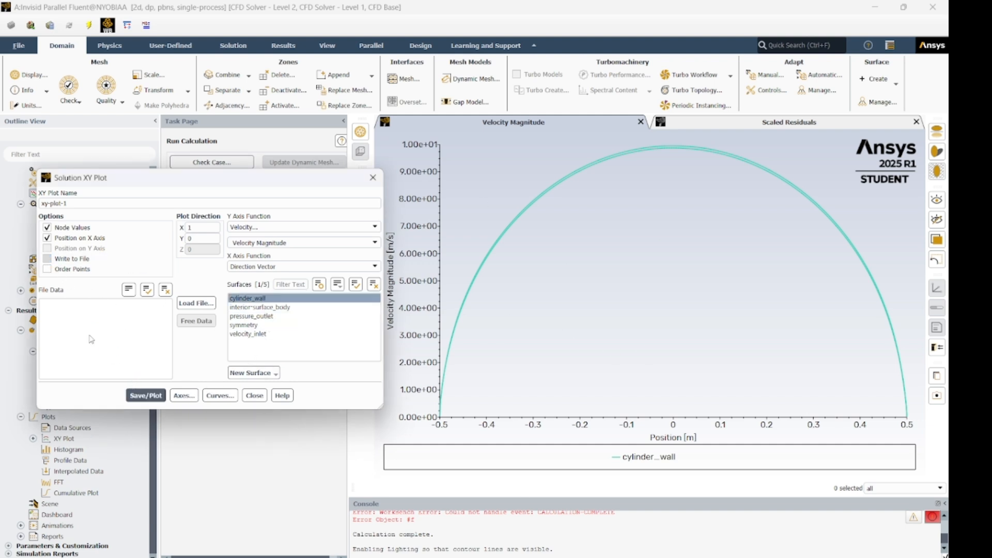
left_click(46, 259)
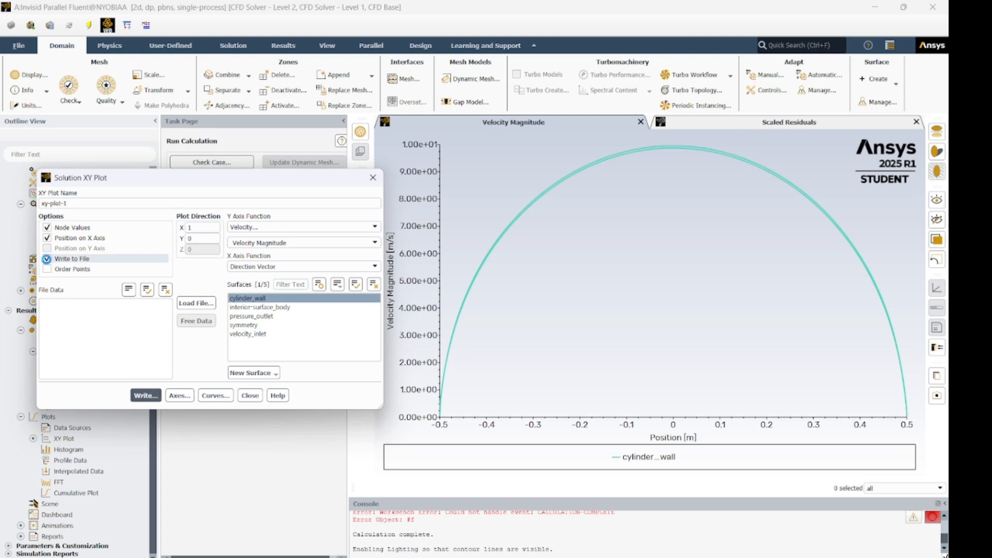
left_click(146, 396)
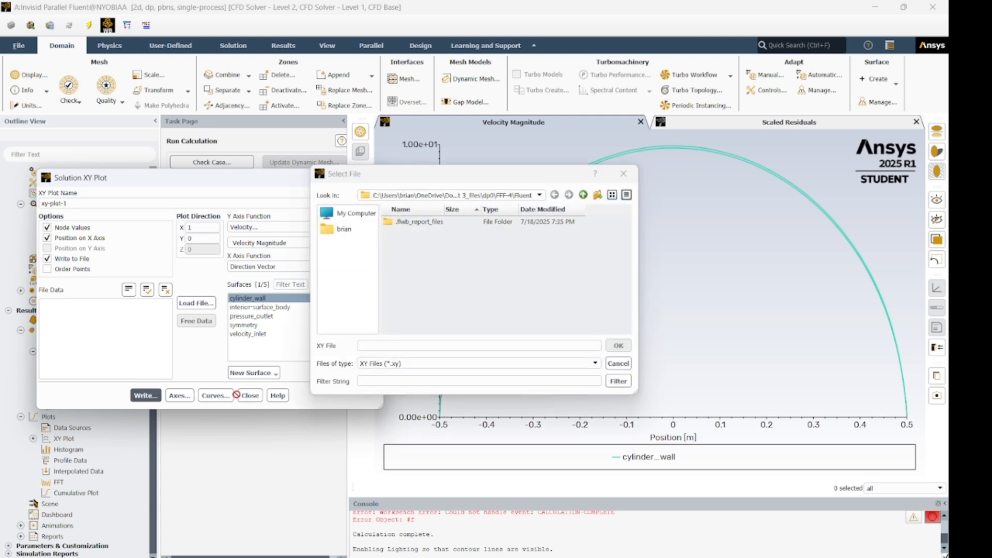
left_click(443, 345)
type("invisid flow velocity mag")
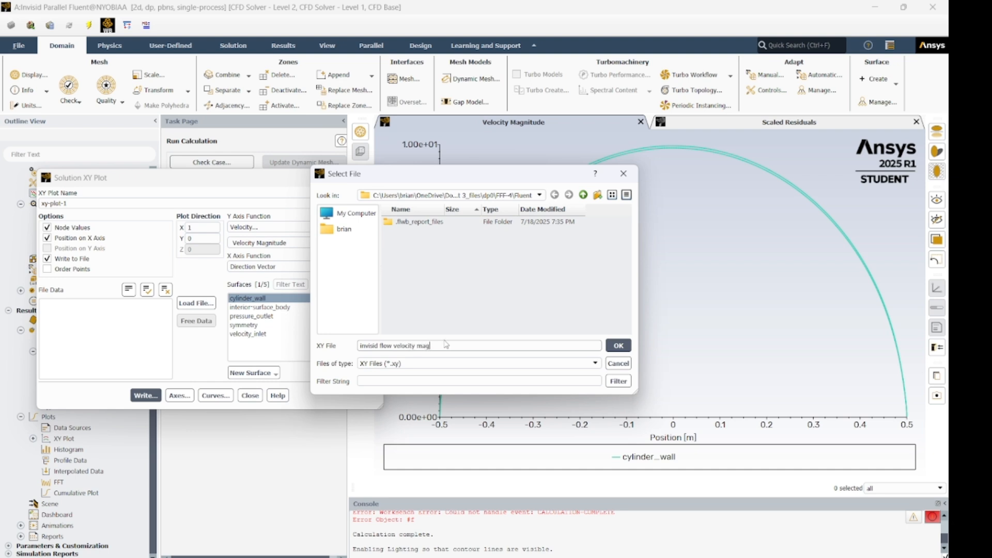
left_click(583, 342)
left_click(618, 345)
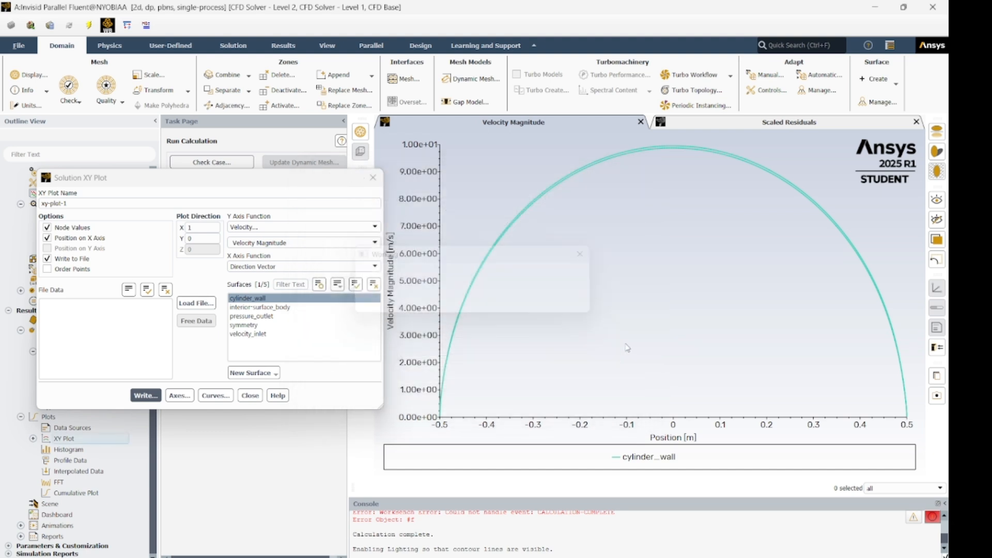
left_click(373, 179)
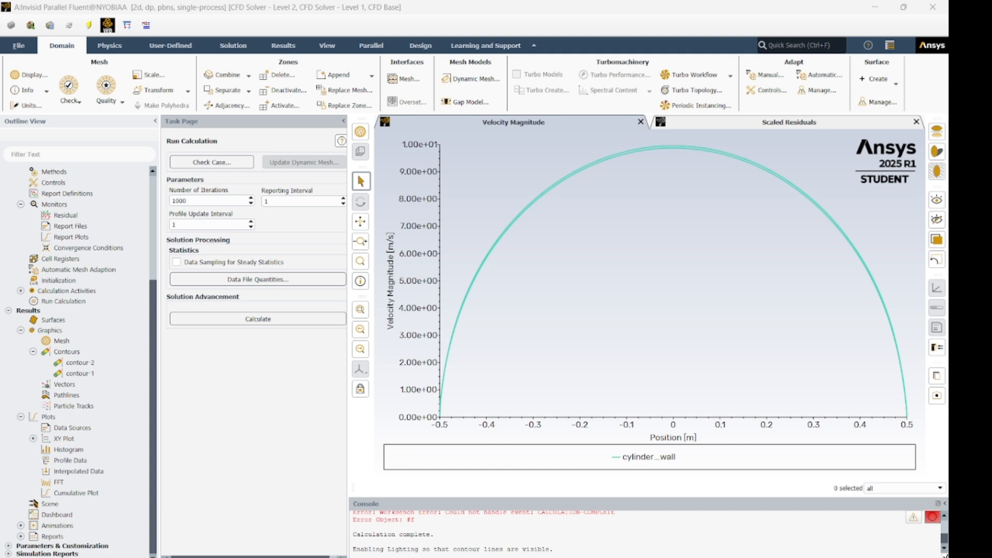
Create a second XY plot of velocity magnitude against curve length on the cylinder_wall surface.
left_click(63, 438)
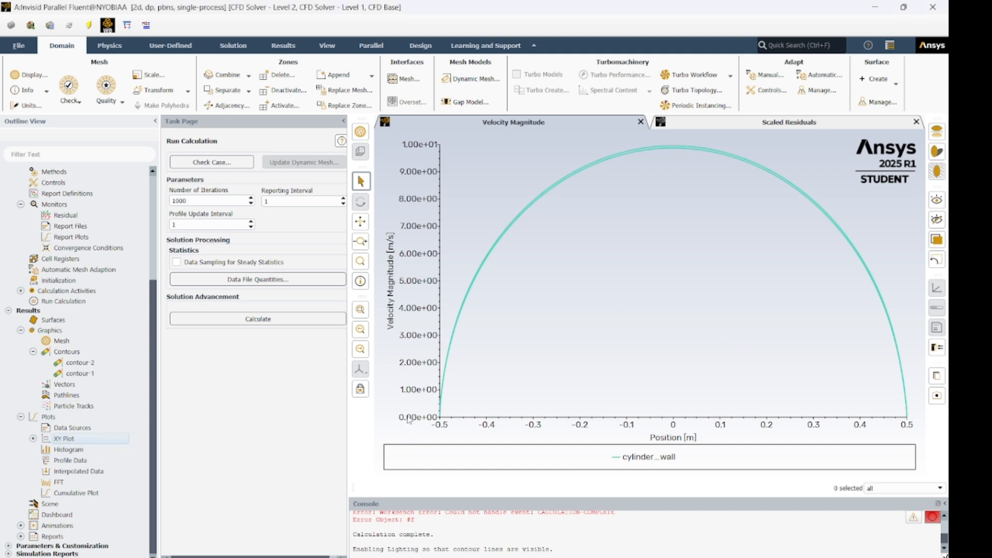
double_click(110, 439)
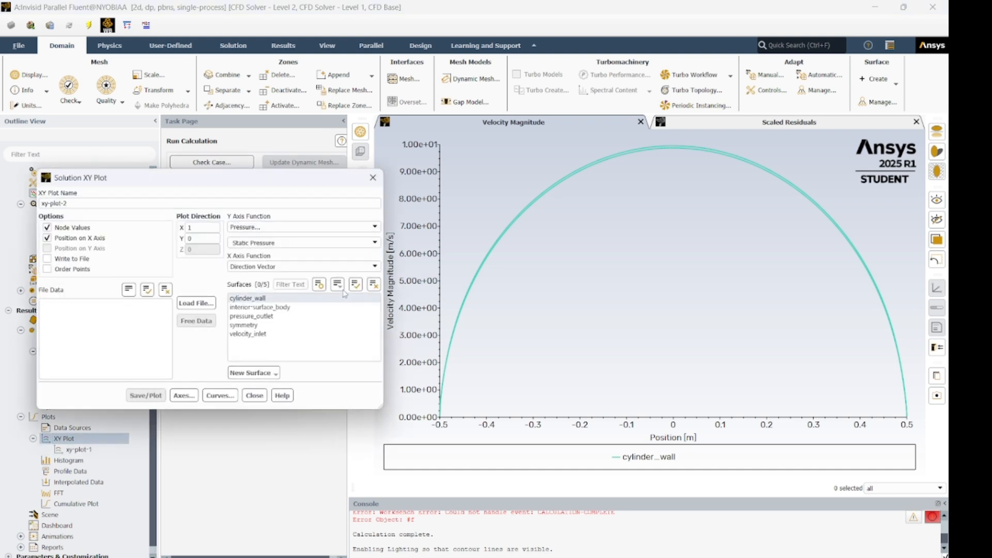
left_click(316, 226)
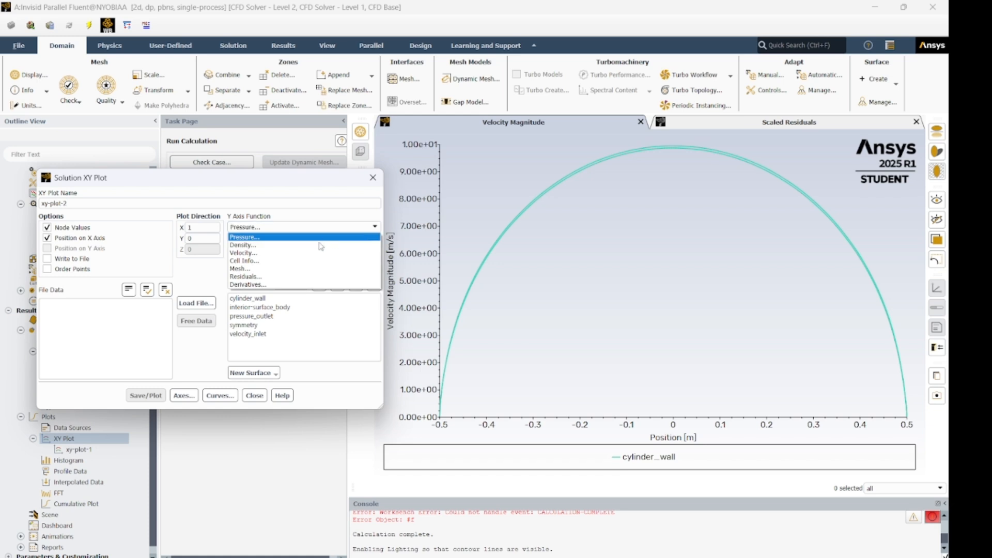
left_click(303, 252)
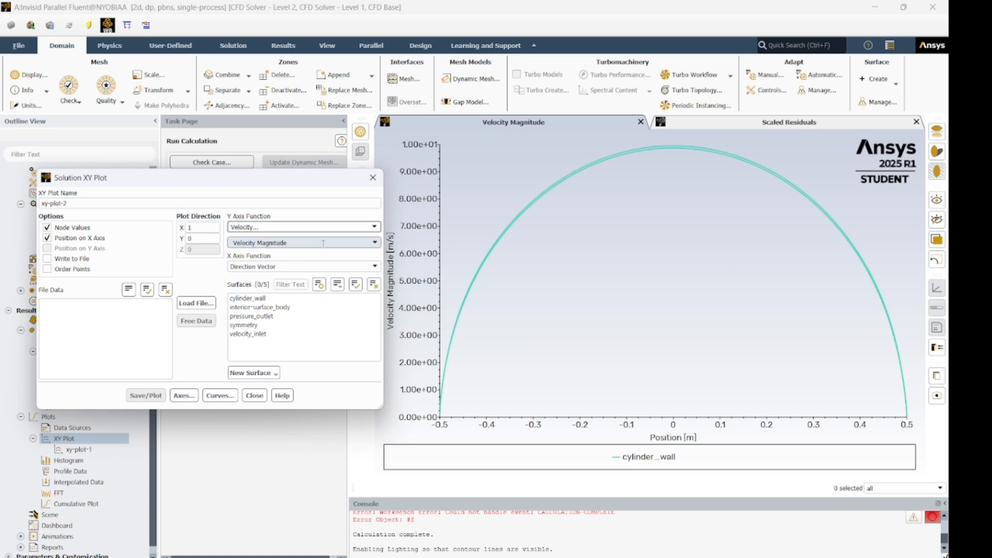
left_click(373, 242)
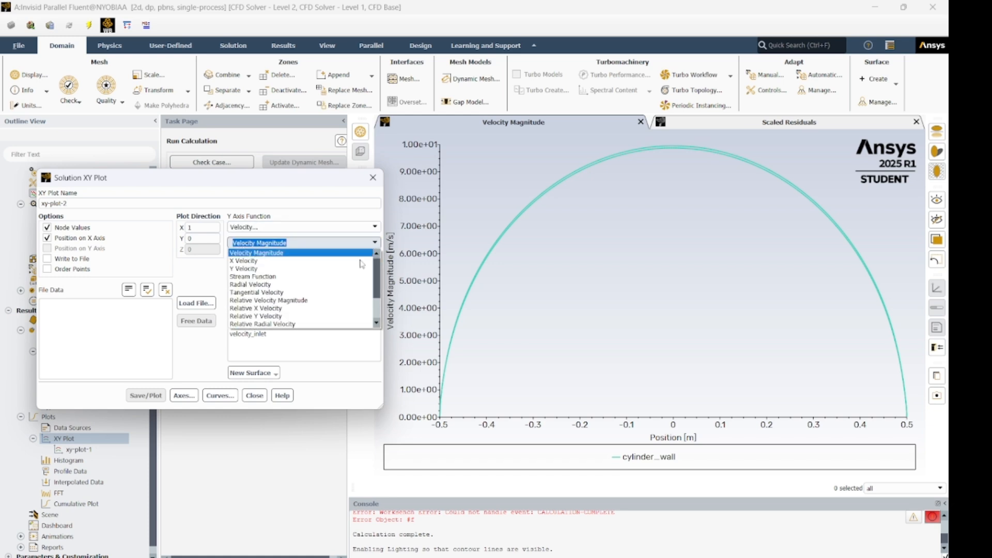
left_click(323, 243)
left_click(317, 266)
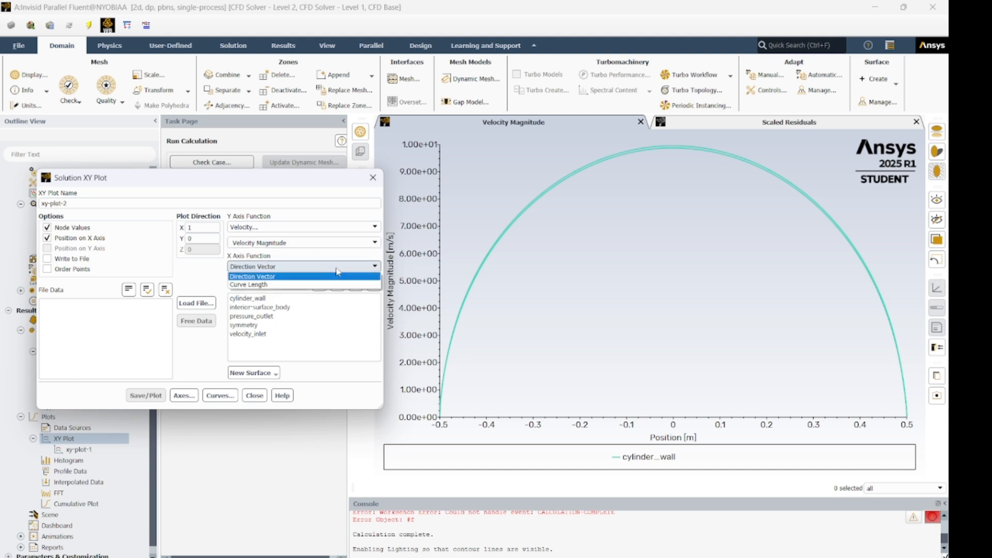
left_click(314, 285)
left_click(258, 299)
left_click(155, 396)
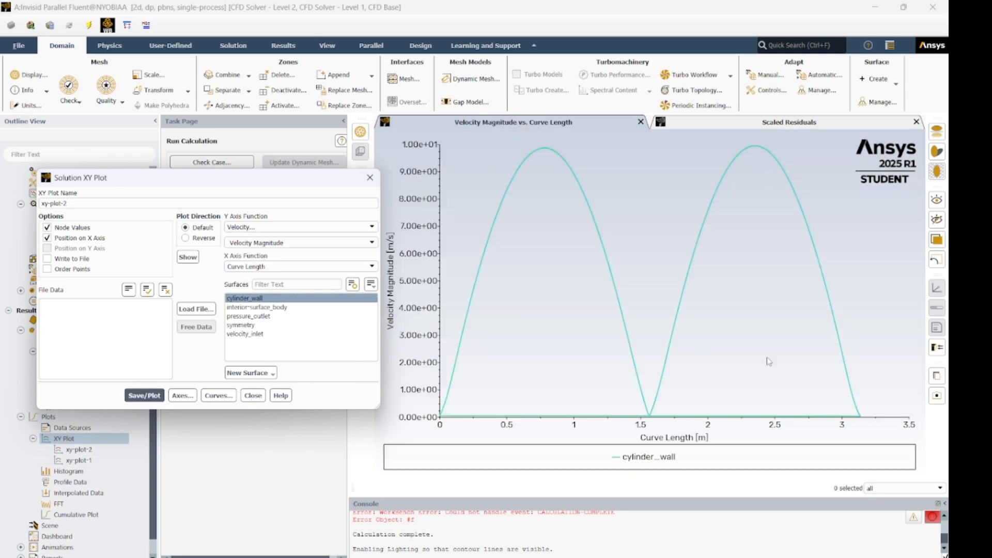
Examine the curve-length plot, show its plot direction on the cylinder wall, and redisplay the velocity magnitude curve.
mouse_move(603, 275)
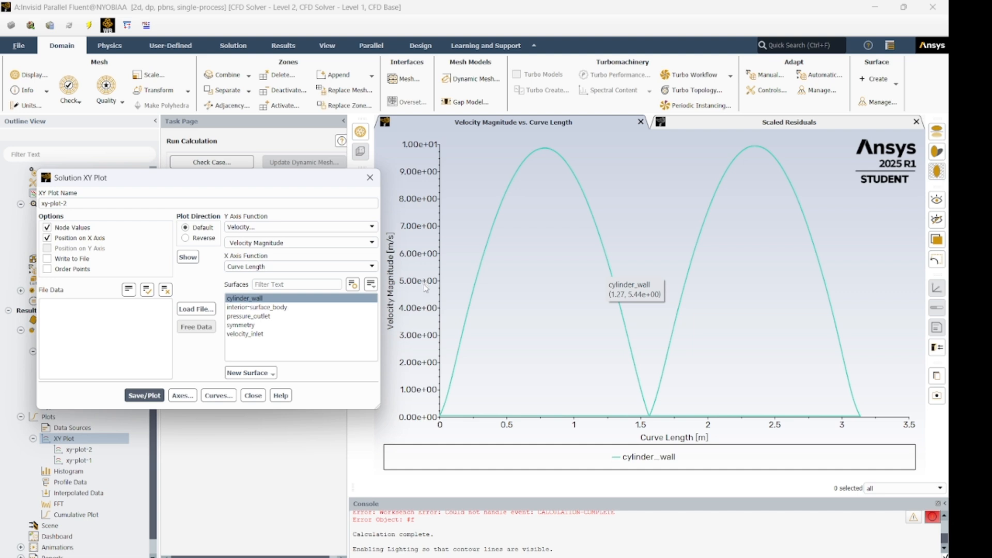
left_click(187, 258)
left_click(187, 258)
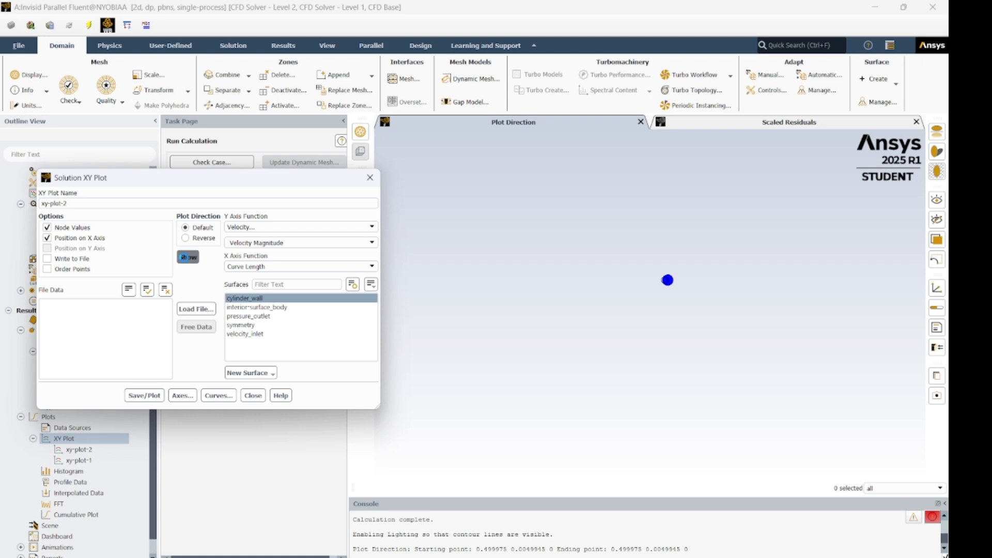
left_click(153, 397)
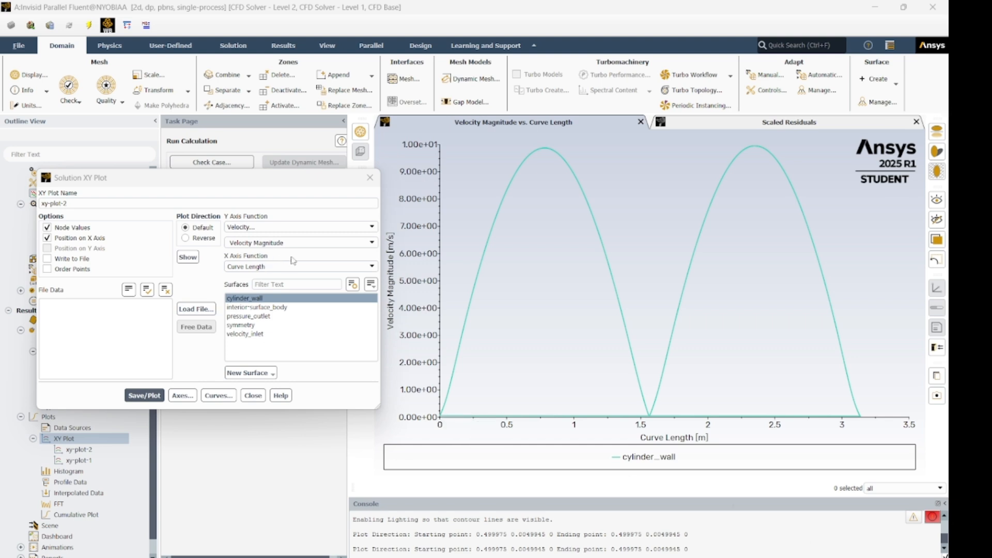
Write the cylinder wall's velocity magnitude against curve length to an XY file whose name starts with "invisid flow".
left_click(48, 258)
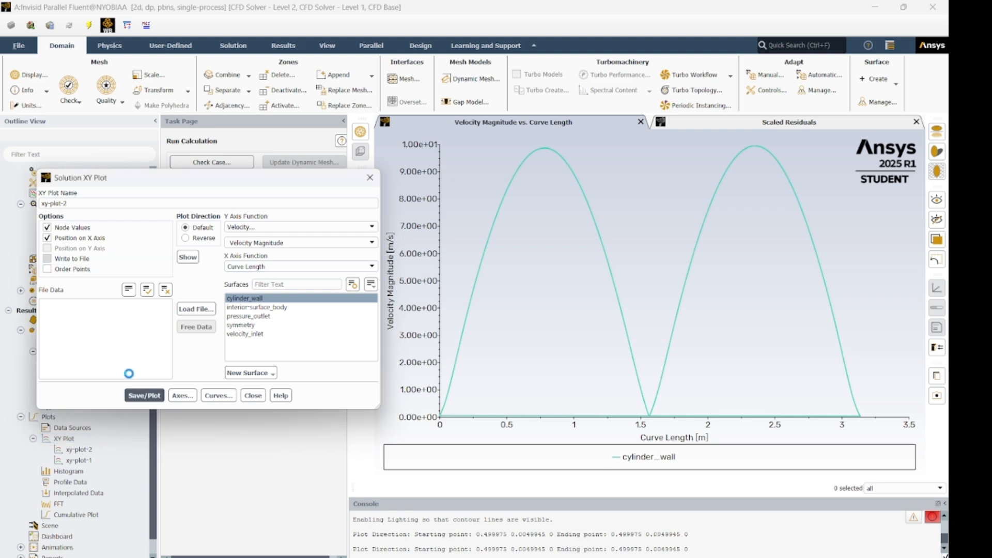
left_click(48, 259)
left_click(144, 396)
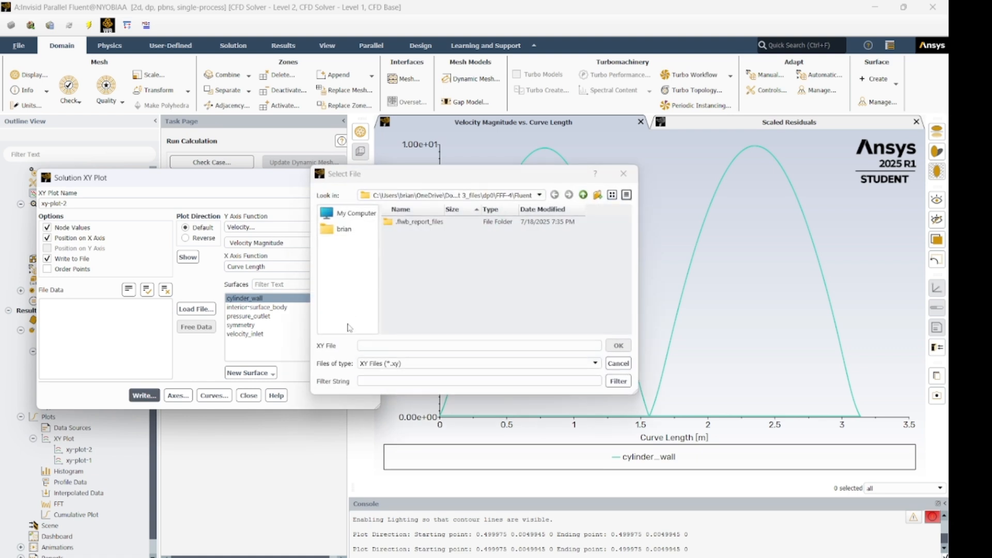
left_click(362, 345)
type("invisid flow clos")
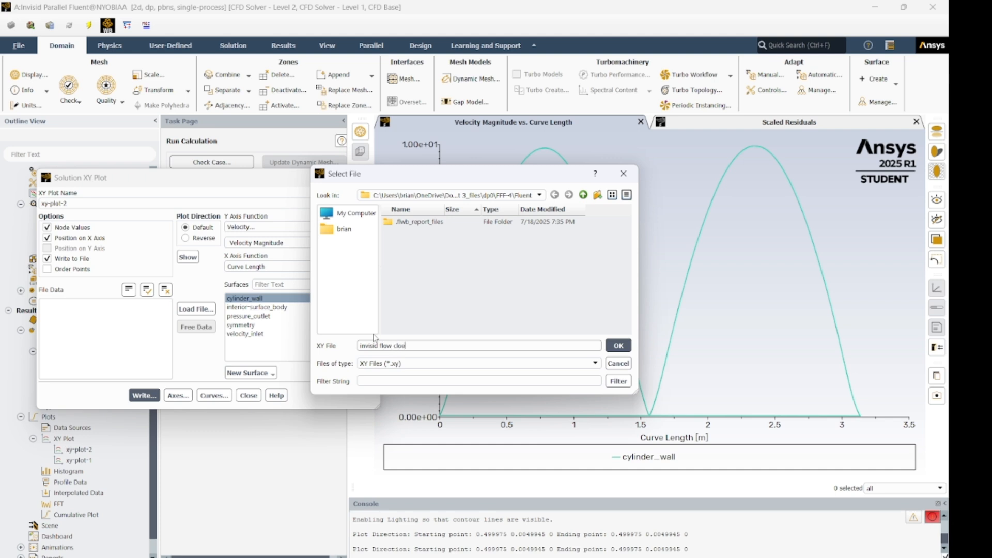
key("BackSpace")
key("BackSpace")
key("BackSpace")
left_click(618, 345)
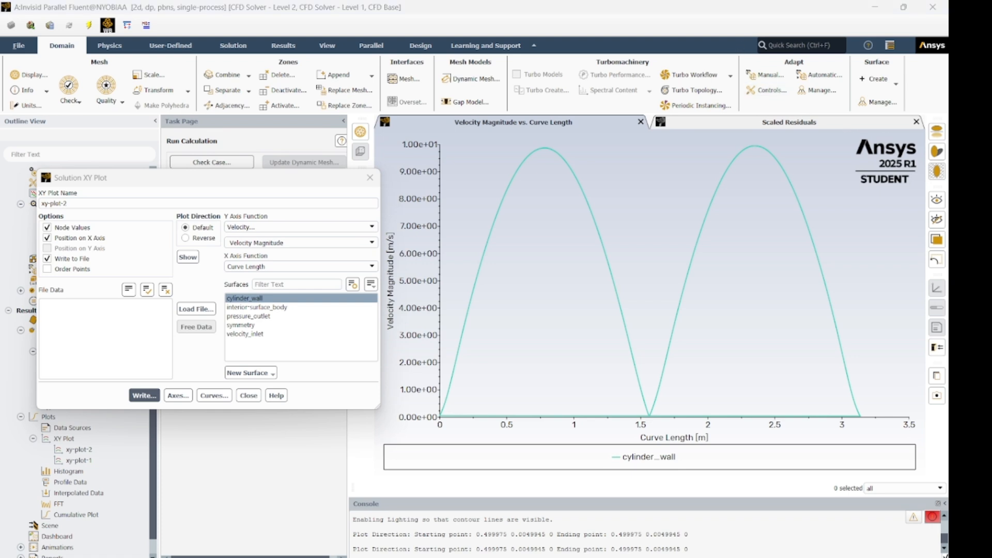
Change the Y axis function to pressure coefficient, turn off writing to file, and plot it against curve length for cylinder_wall.
left_click(310, 227)
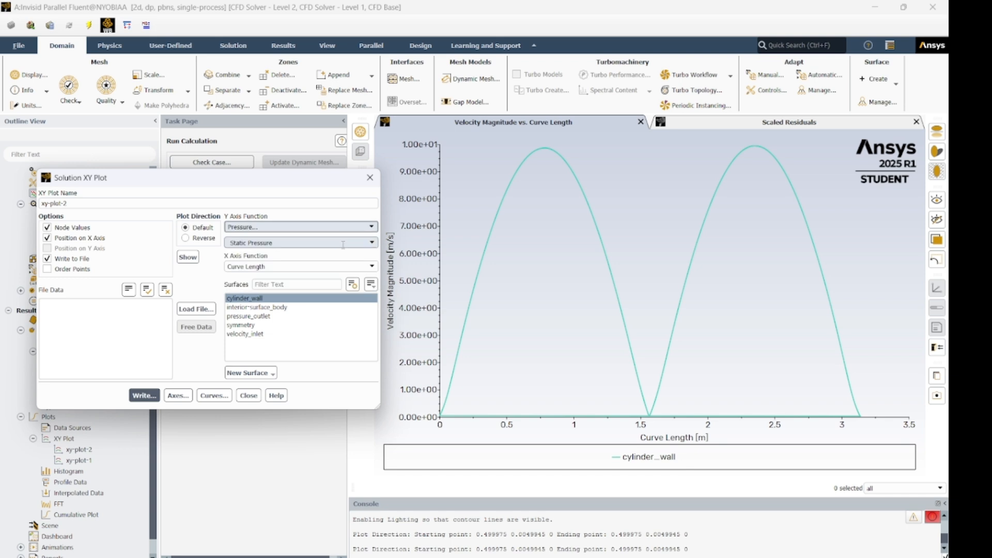
left_click(351, 243)
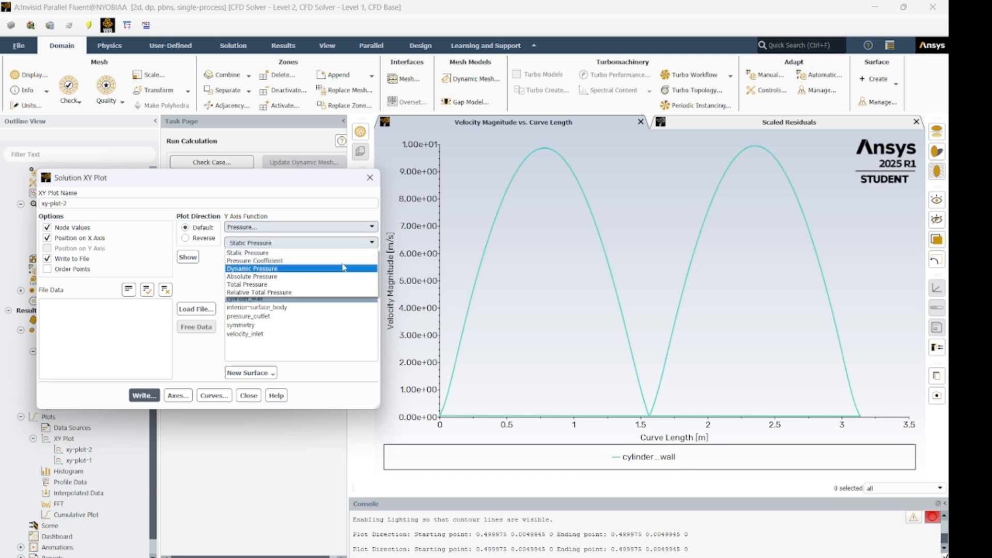
left_click(340, 261)
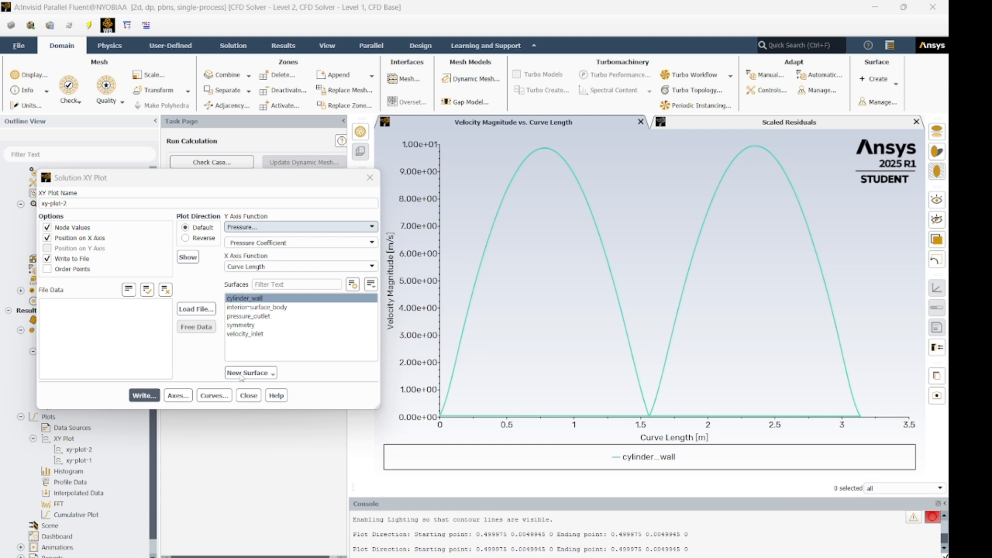
left_click(245, 301)
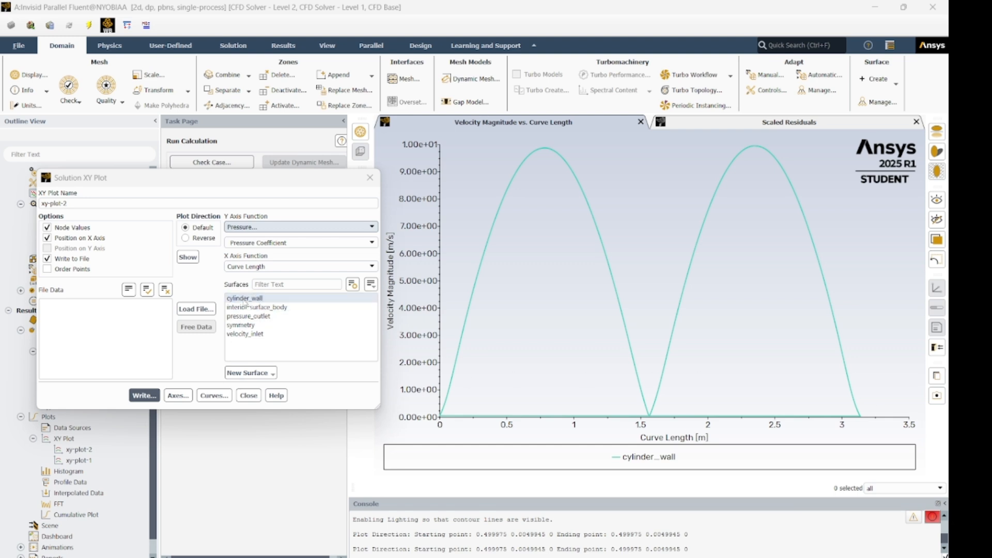
left_click(245, 299)
left_click(155, 395)
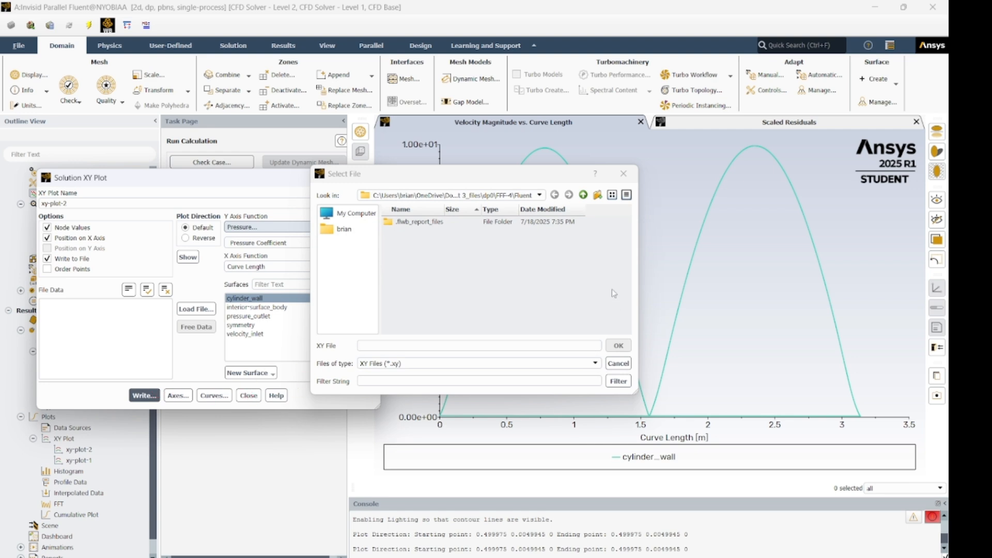
left_click(617, 363)
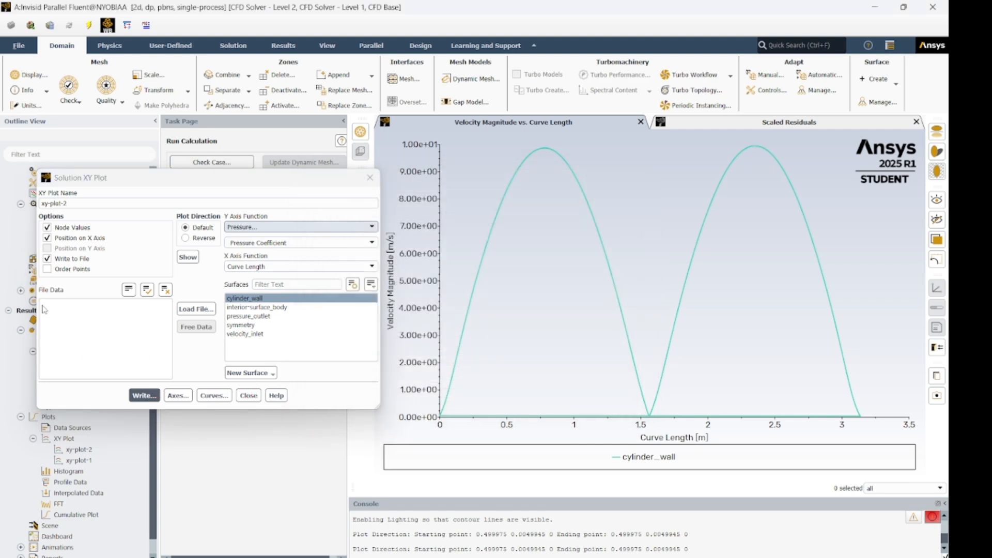
left_click(46, 258)
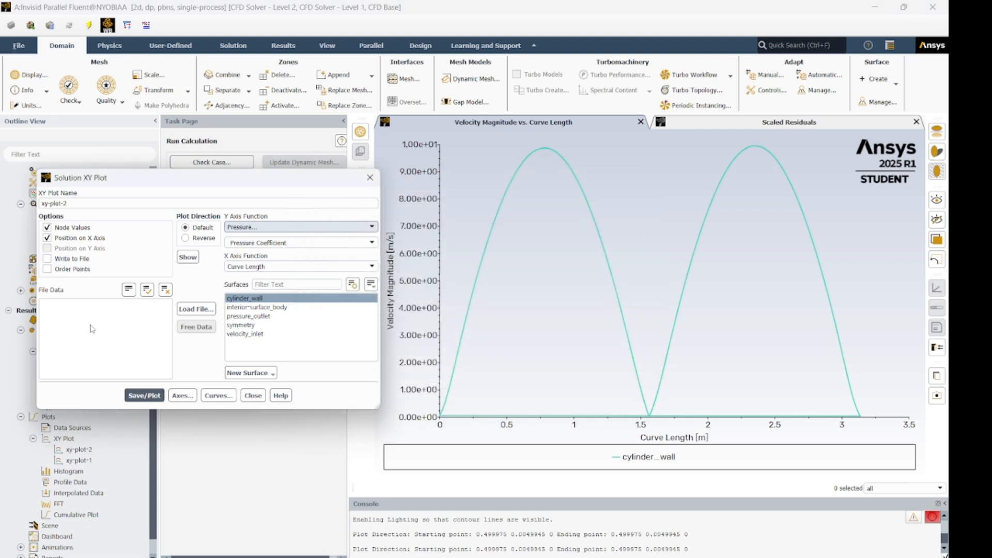
left_click(150, 396)
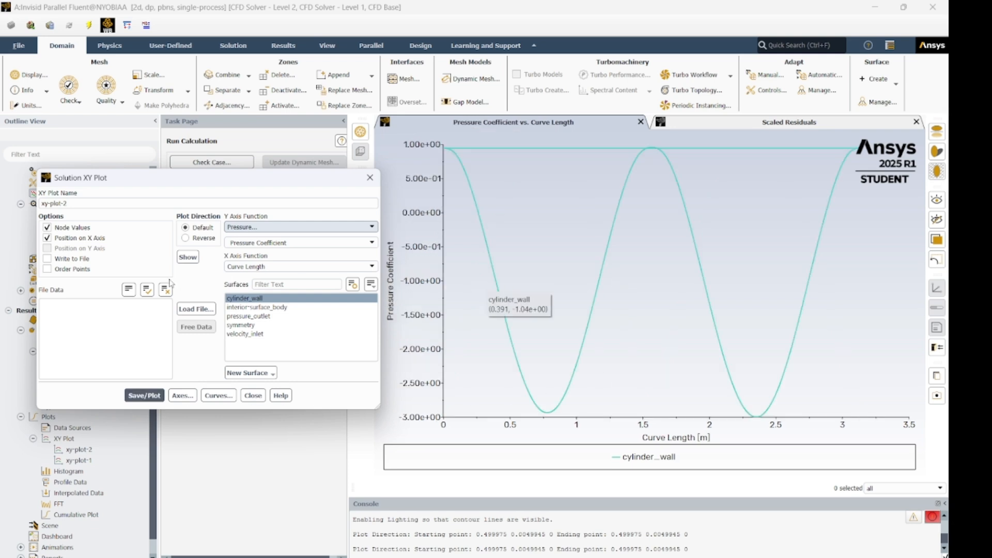
Write the cylinder wall's pressure coefficient data to an XY file named "invisid flow pressure (CL)" and close the plot settings.
left_click(47, 258)
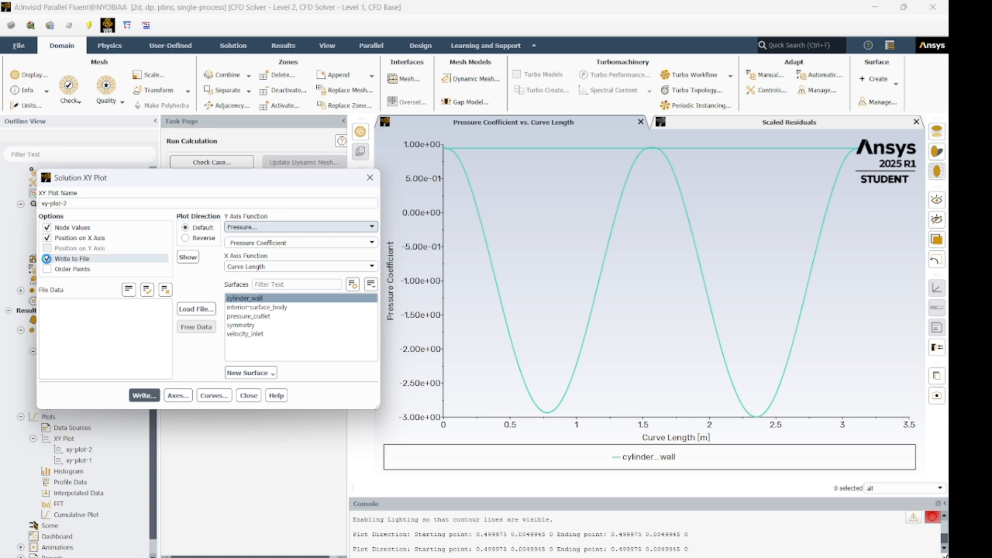
left_click(144, 395)
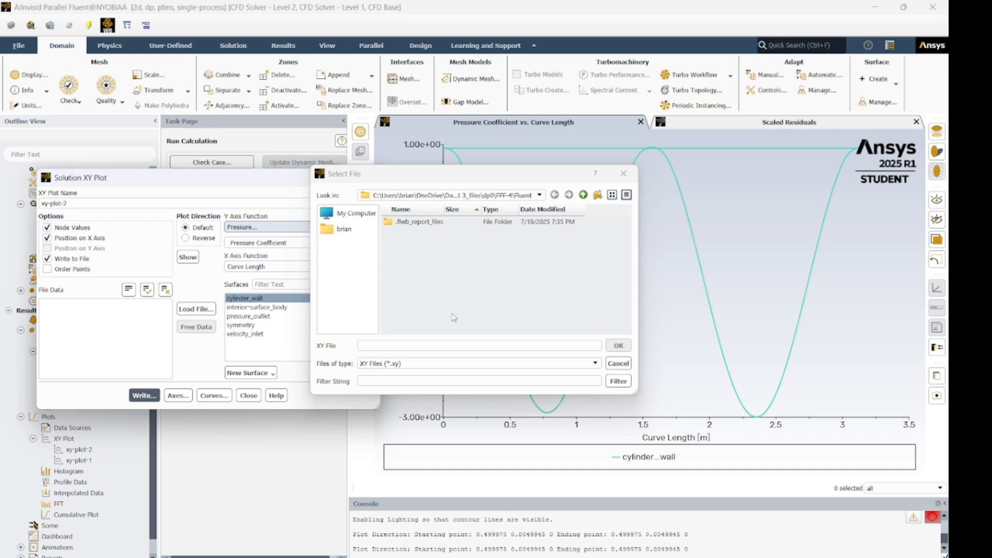
left_click(503, 351)
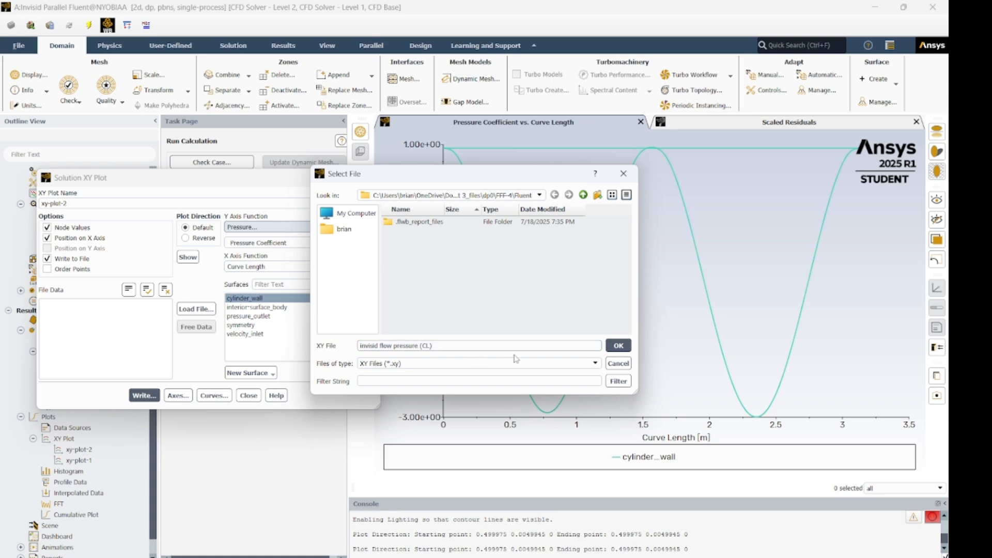
left_click(619, 345)
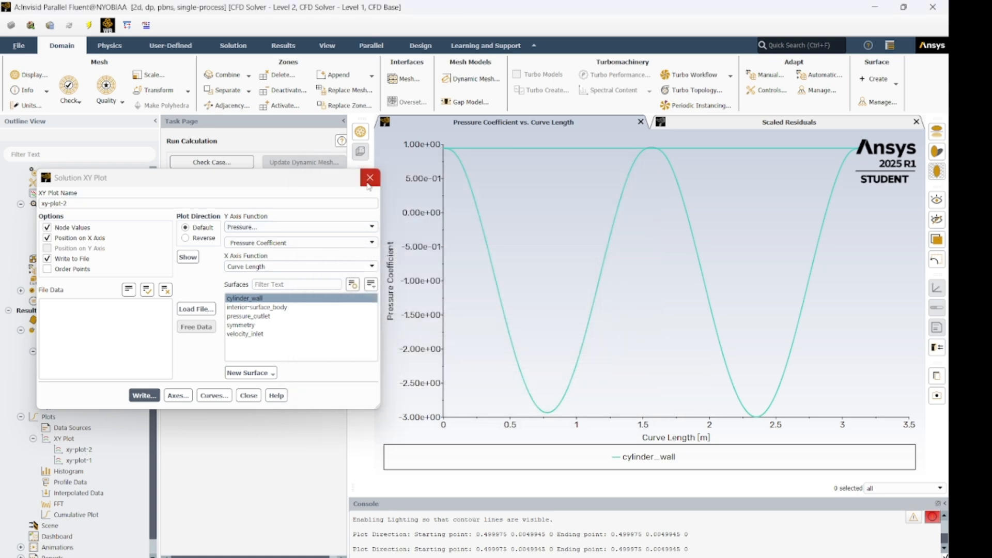
left_click(370, 177)
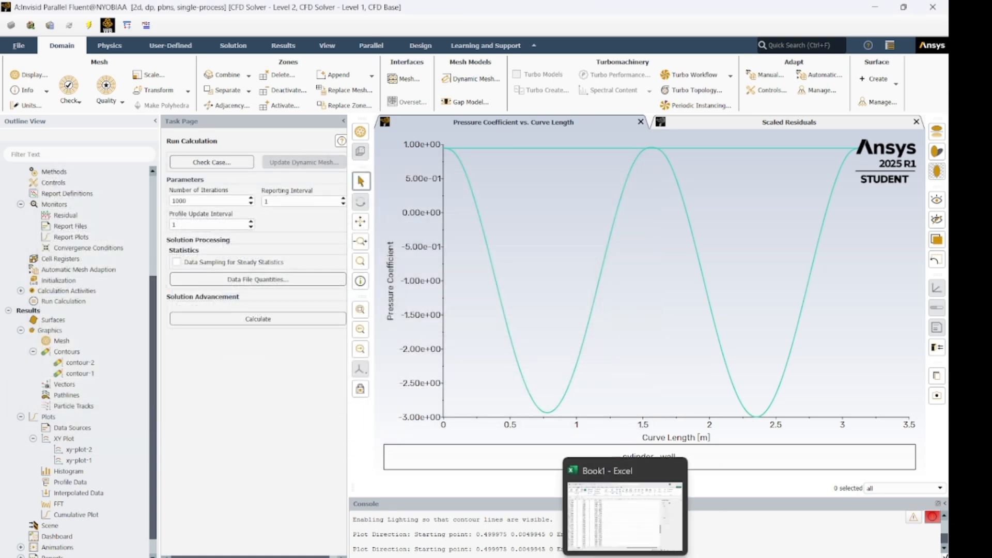
Switch to Workbench, open the Invisid results in CFD-Post, and view the domain straight along the Z axis.
left_click(599, 556)
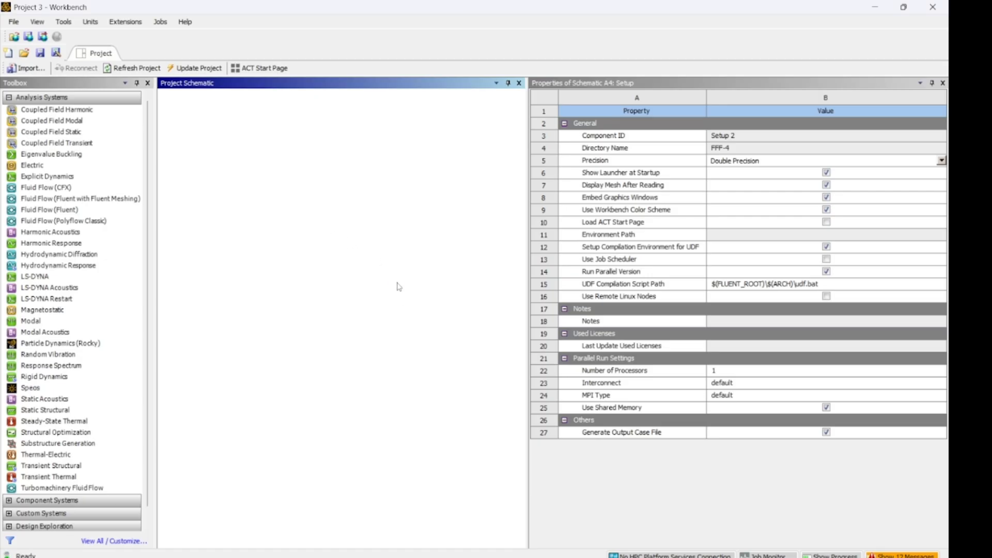
left_click(394, 281)
double_click(259, 199)
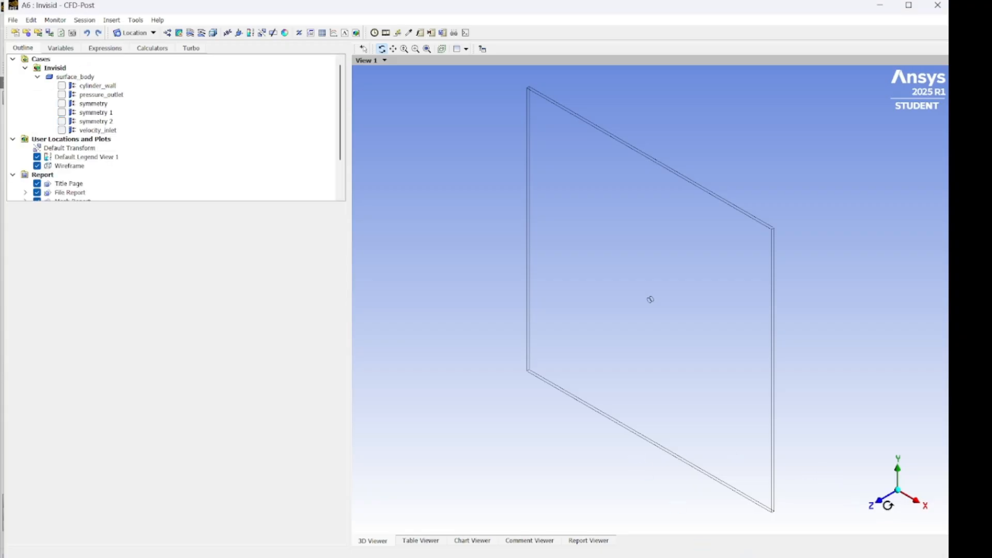
left_click(879, 504)
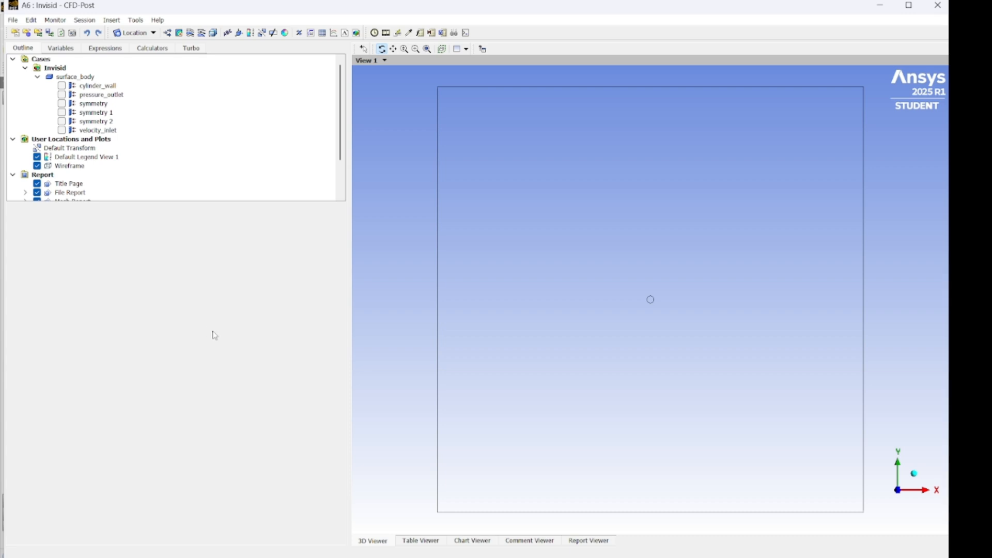
Select horizontal orientation for the default legend view.
left_click(104, 158)
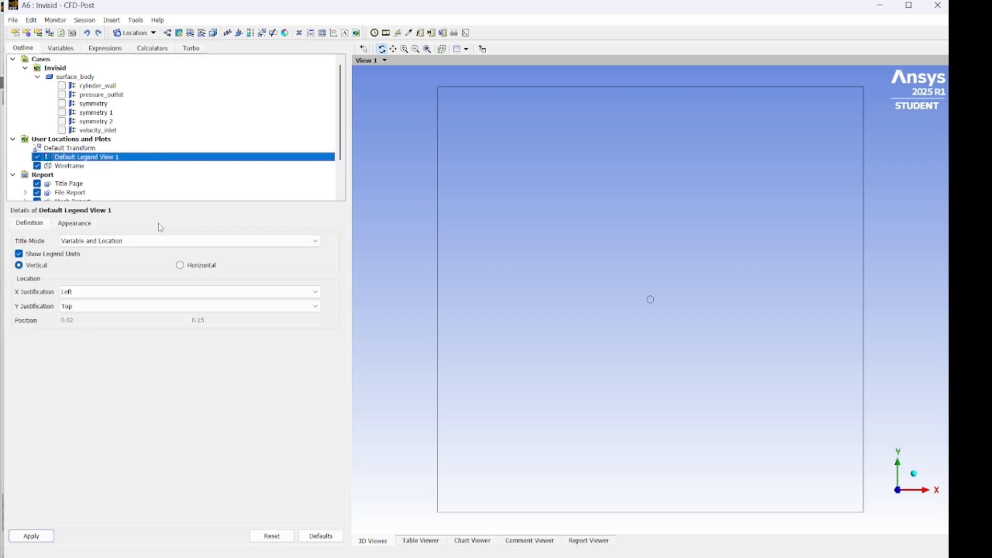
left_click(179, 265)
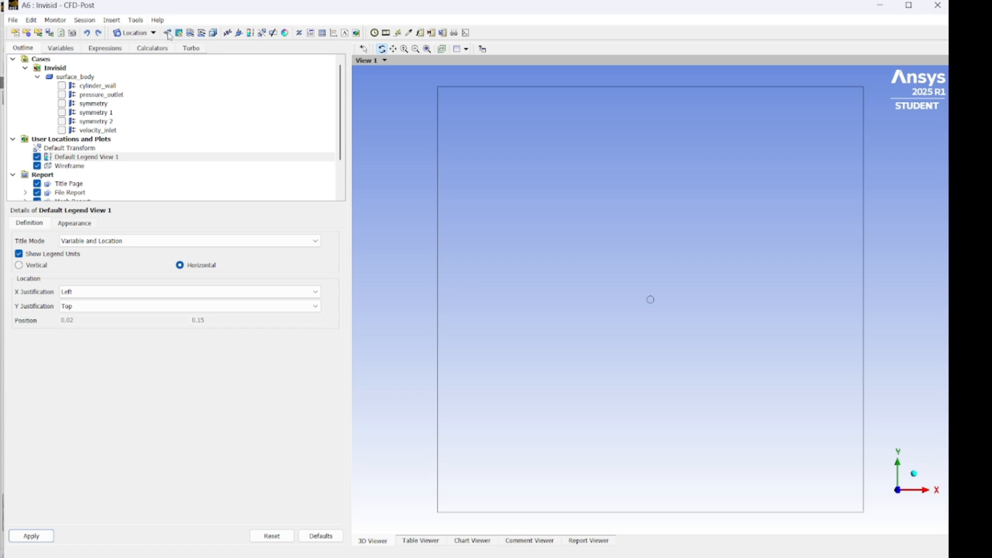
Insert Streamline 1 as a surface streamline located on the symmetry 1 surface.
left_click(189, 34)
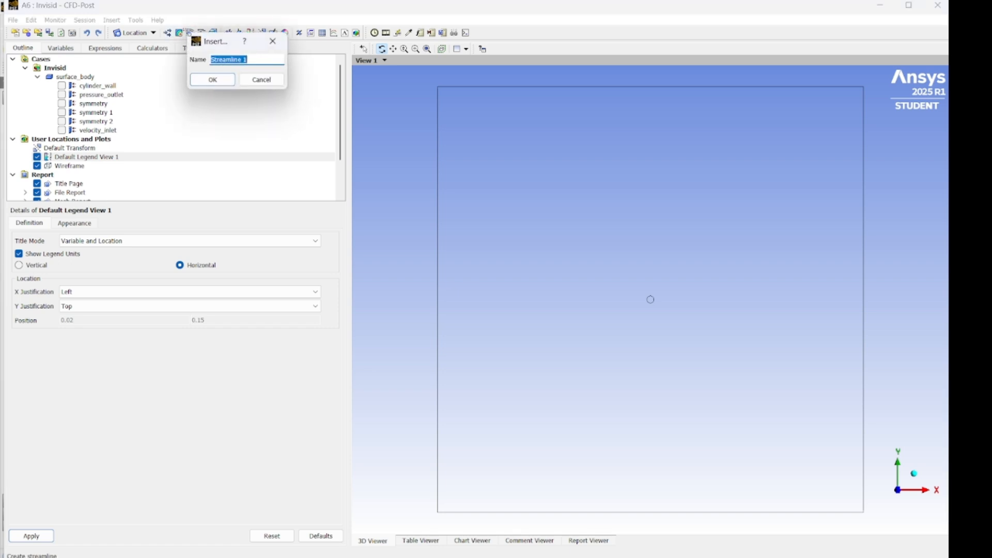
left_click(207, 81)
left_click(170, 238)
left_click(148, 262)
left_click(128, 264)
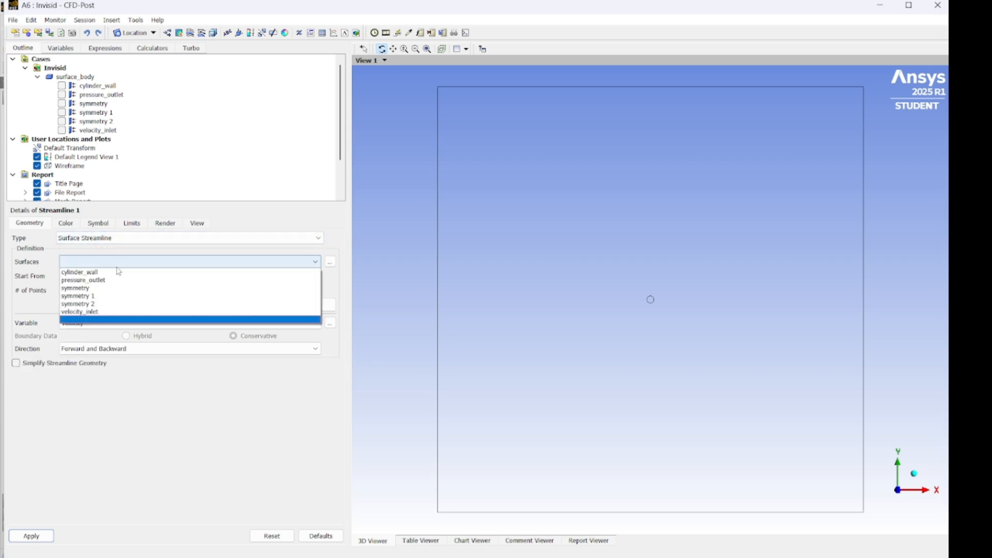
left_click(115, 297)
left_click(103, 262)
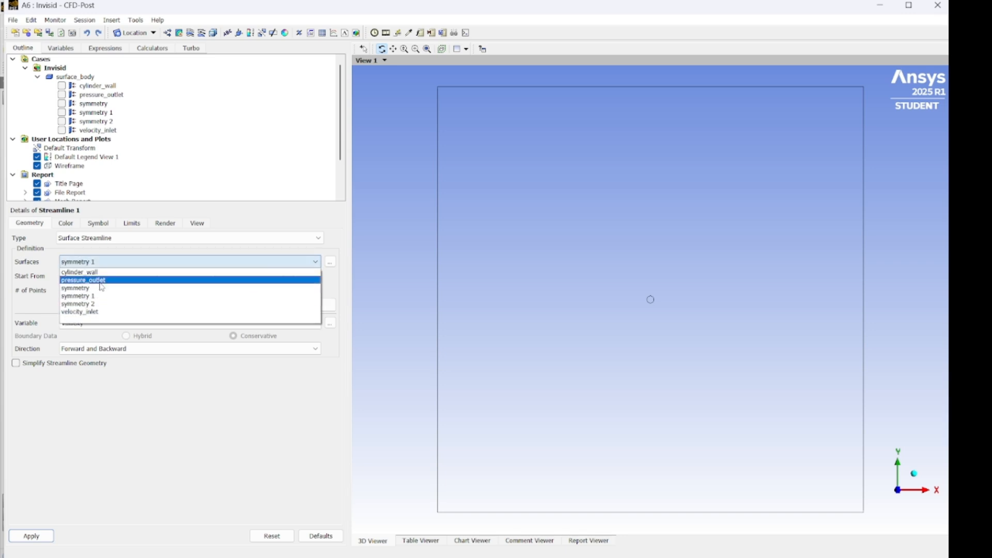
left_click(99, 289)
left_click(95, 263)
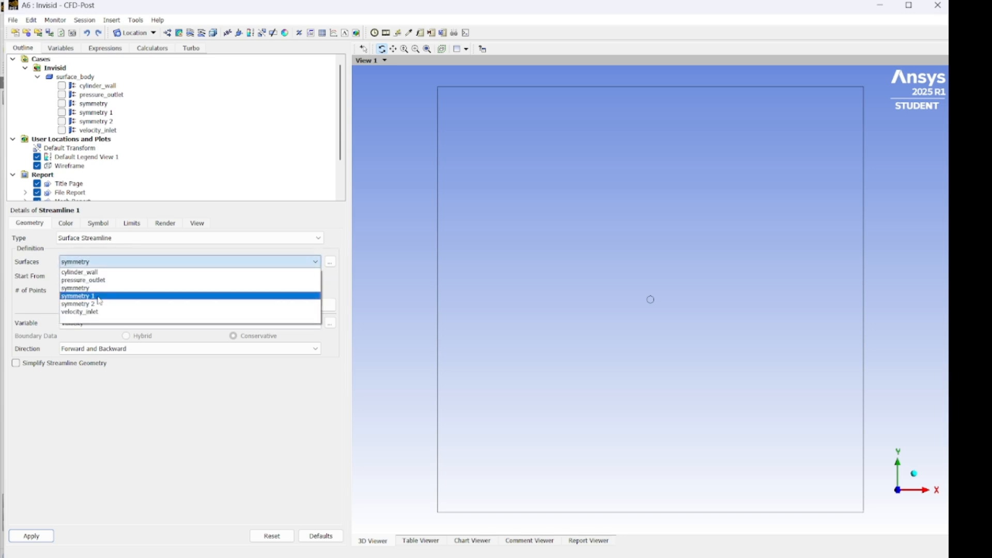
left_click(96, 296)
Set the streamline's number of equally spaced sample points to 400 and generate the streamlines.
double_click(90, 287)
key("BackSpace")
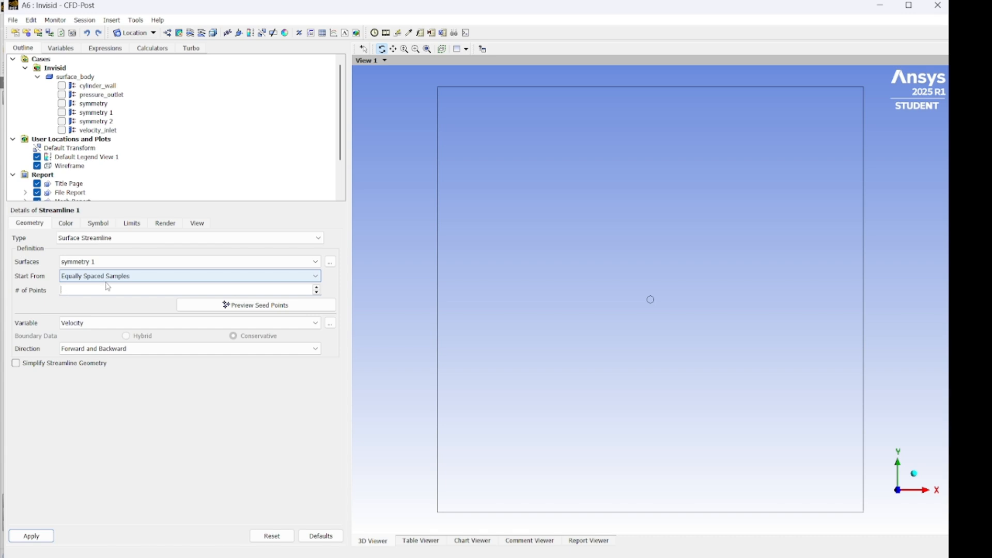
type("400")
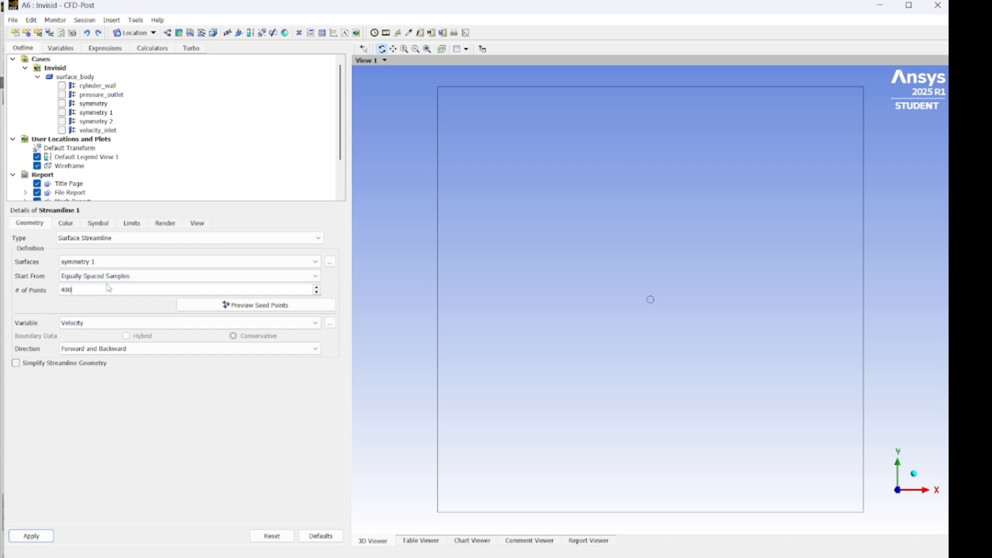
left_click(32, 537)
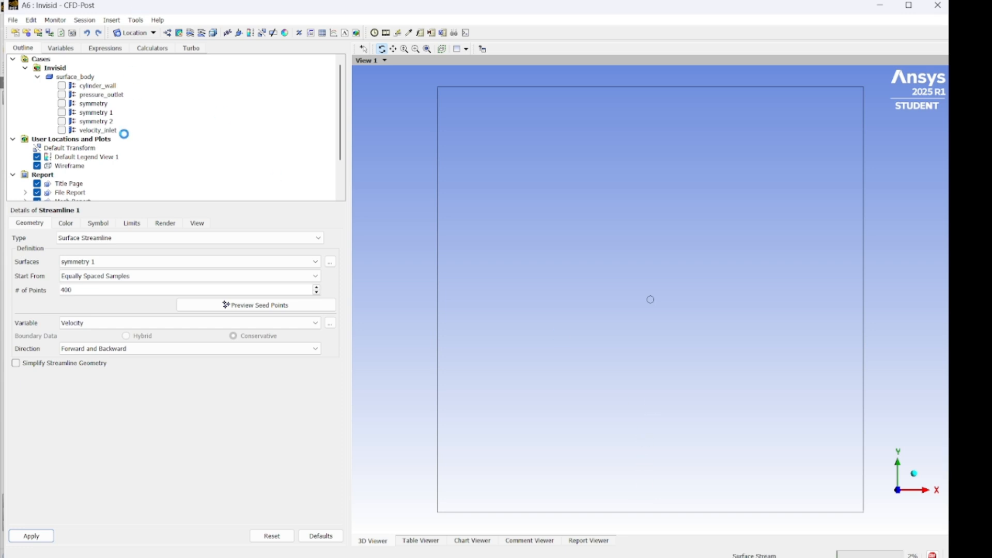
Examine the velocity streamlines close up around the cylinder.
scroll(139, 137, "down", 1)
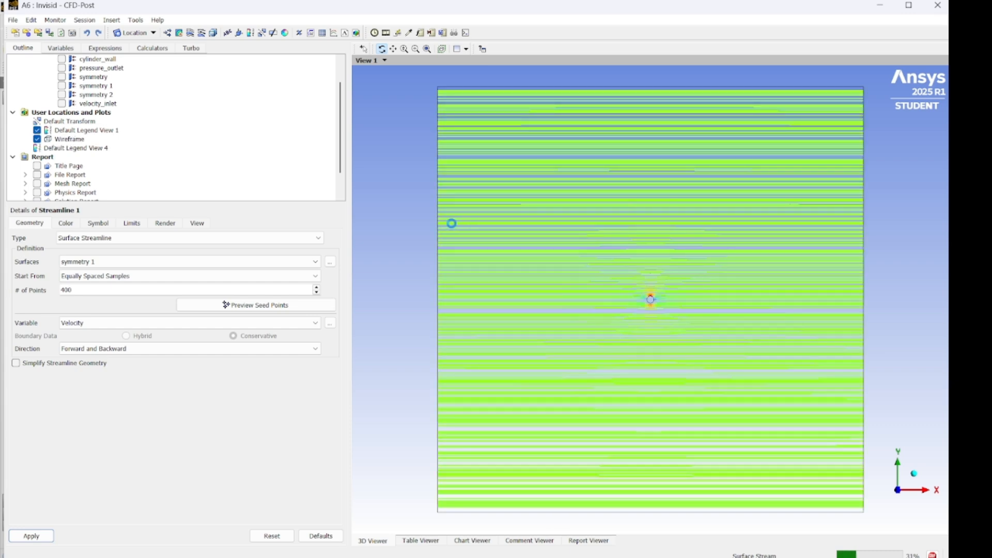
scroll(414, 232, "down", 2)
scroll(706, 332, "up", 5)
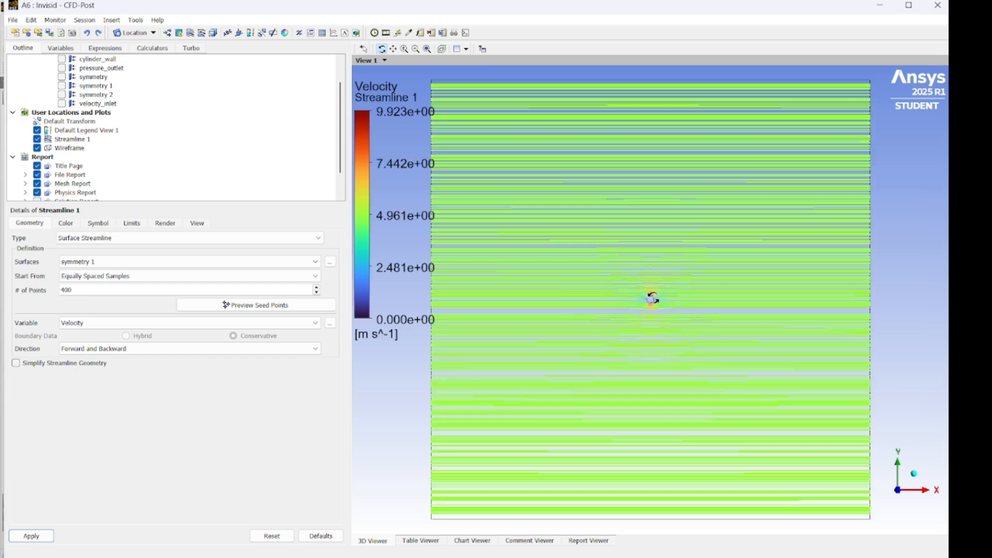
scroll(692, 310, "up", 5)
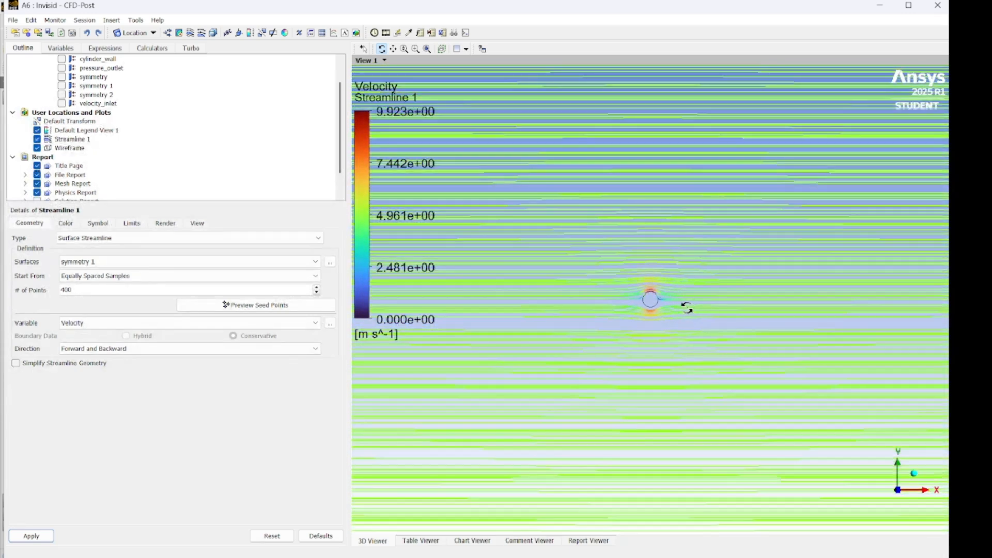
scroll(683, 298, "up", 5)
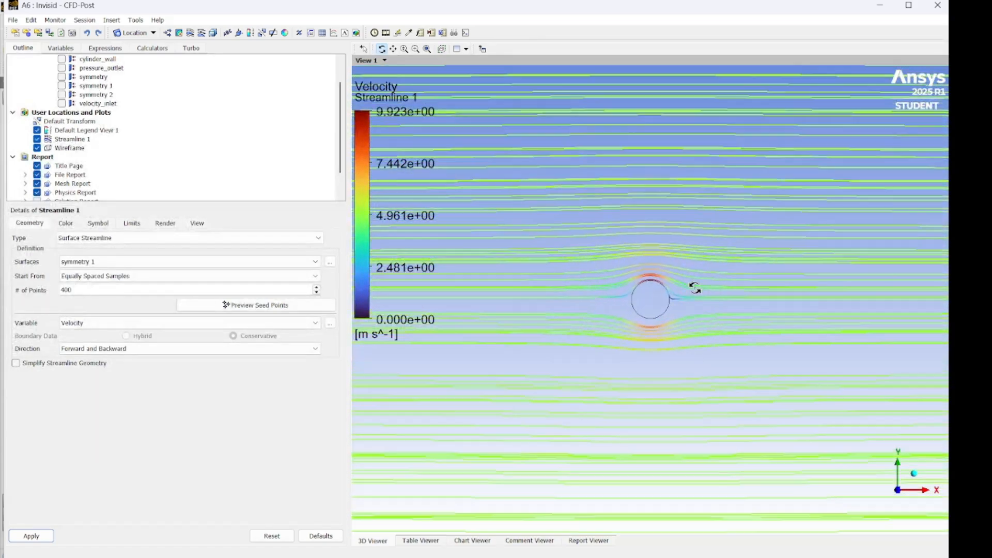
scroll(683, 288, "up", 5)
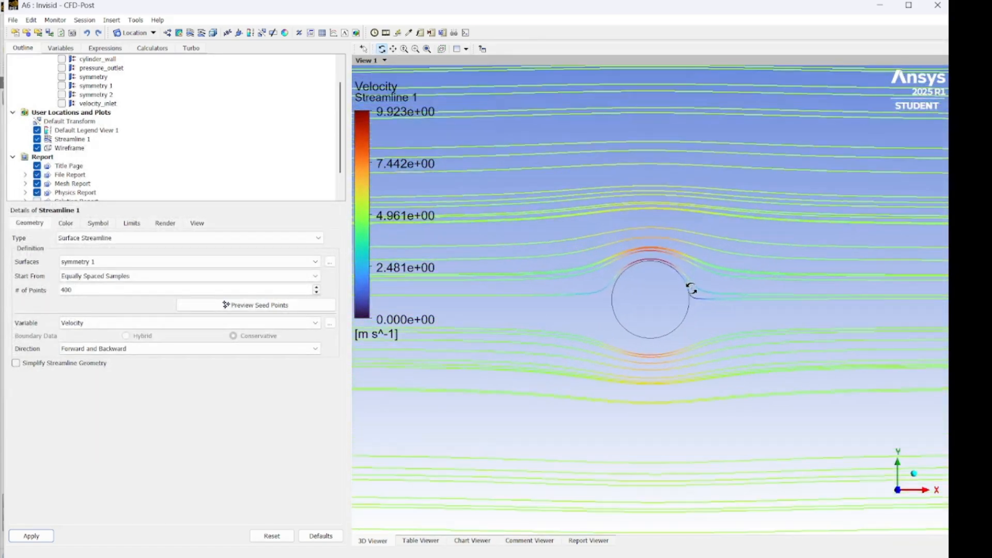
scroll(706, 290, "down", 5)
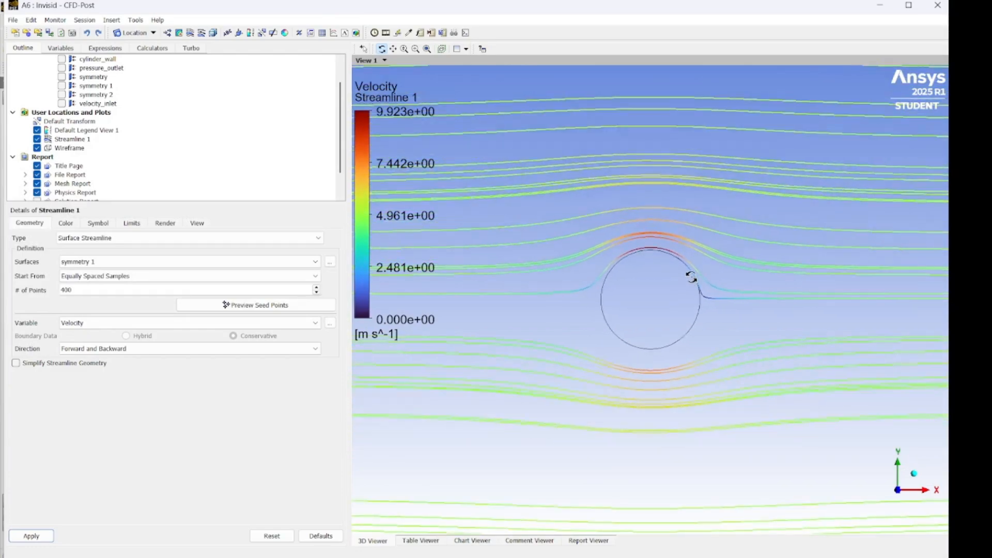
scroll(688, 297, "down", 5)
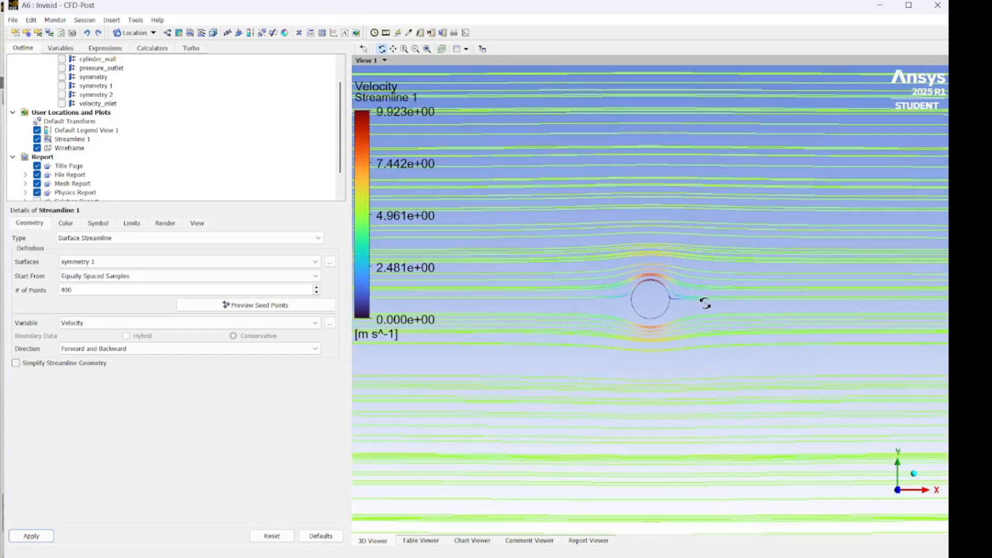
scroll(706, 313, "down", 4)
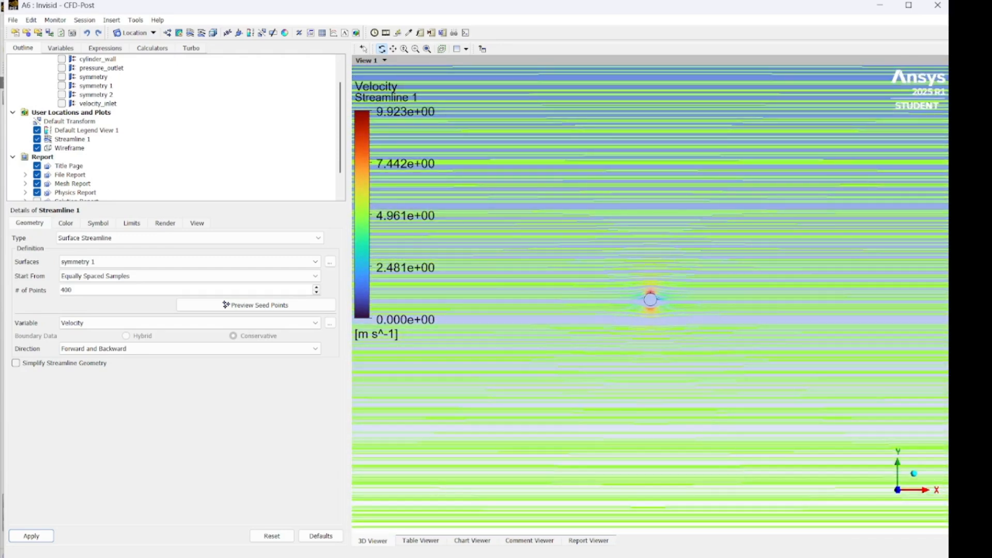
Switch to the Fluent session and open the Force Reports setup from the results reports.
mouse_move(693, 557)
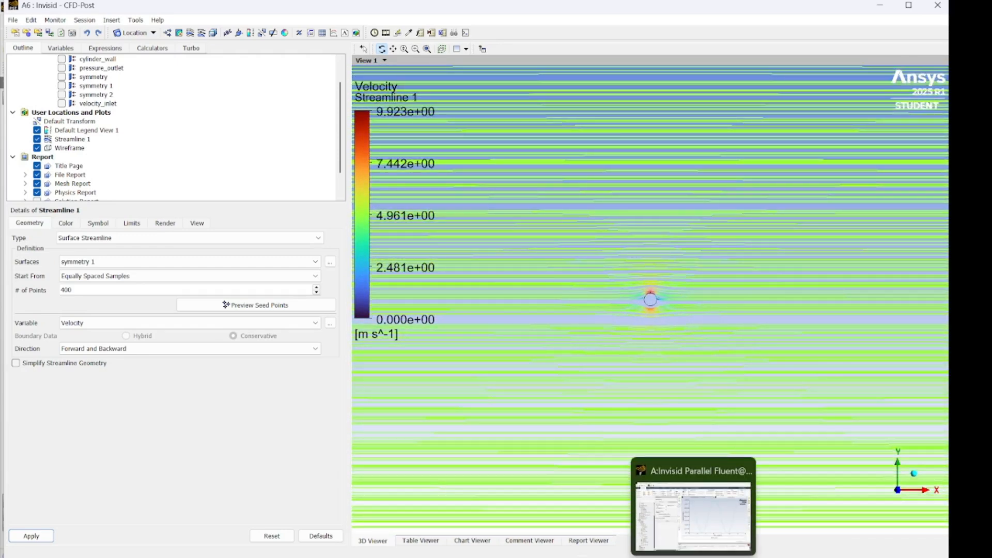
left_click(693, 517)
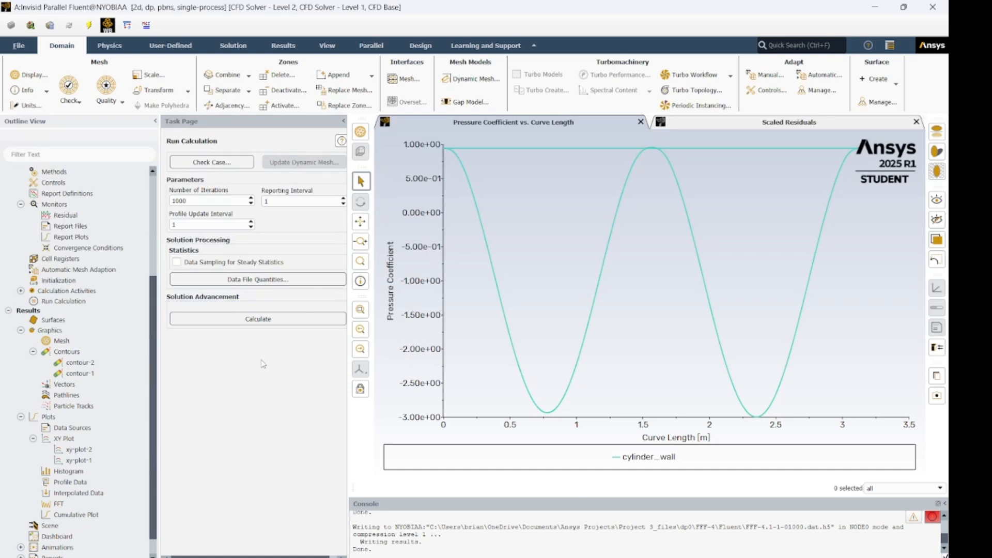
scroll(85, 517, "down", 1)
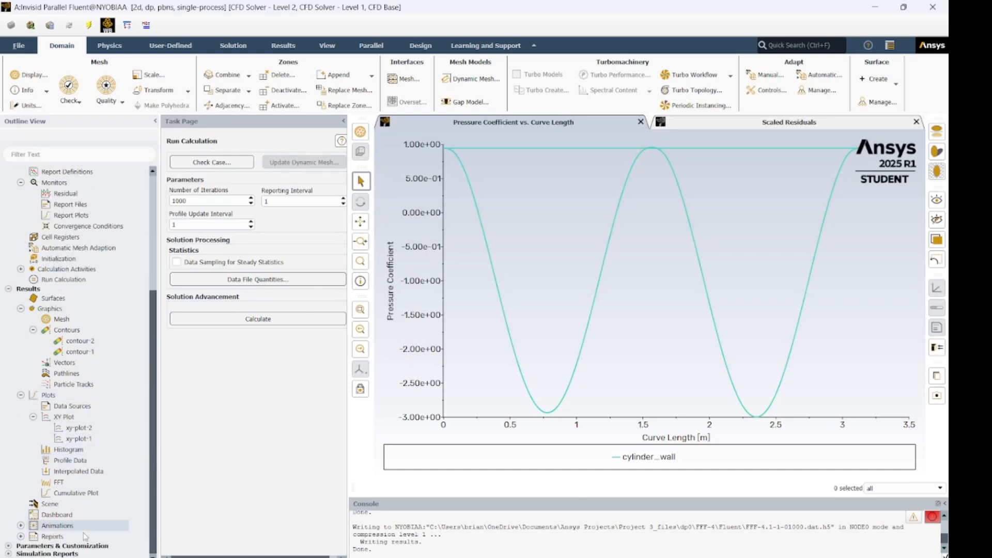
left_click(20, 537)
scroll(138, 483, "down", 2)
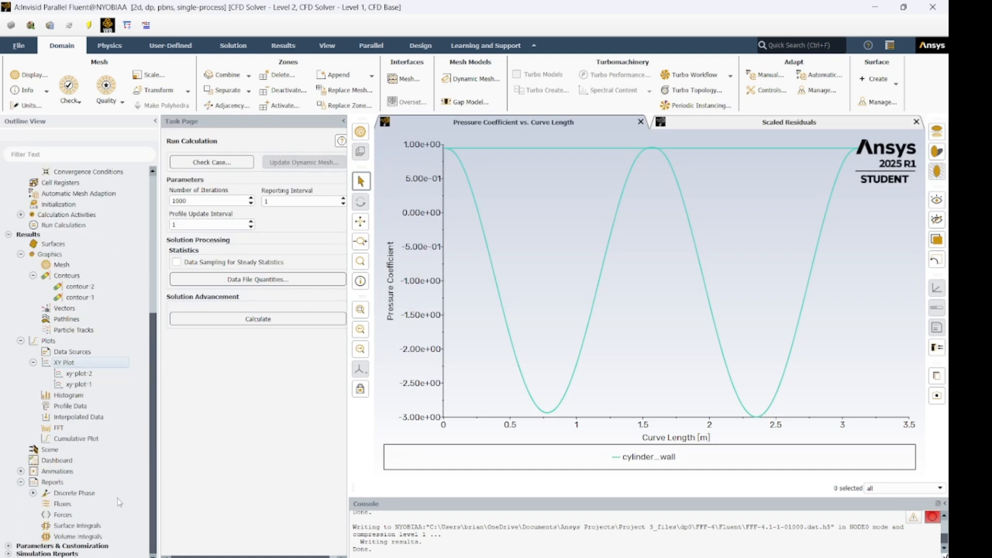
left_click(72, 518)
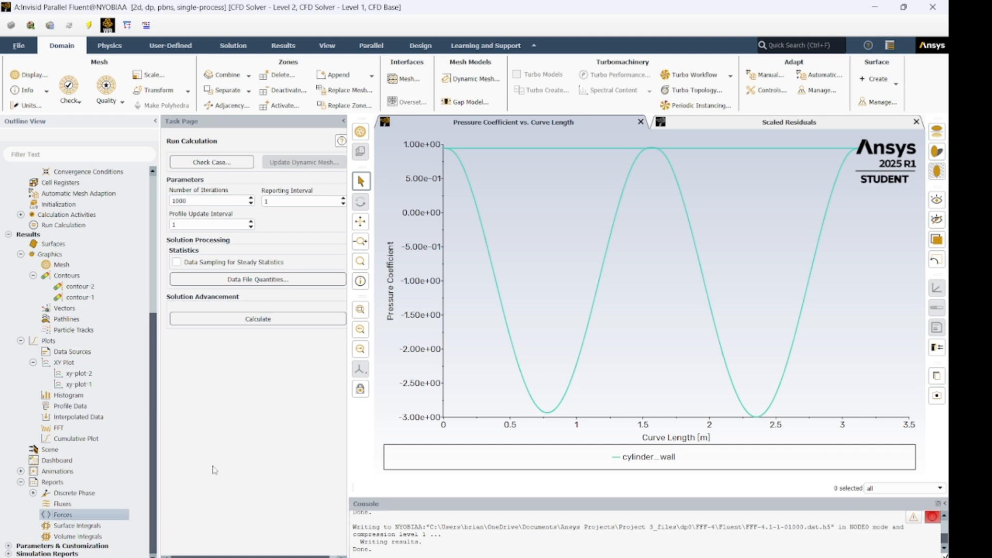
double_click(99, 517)
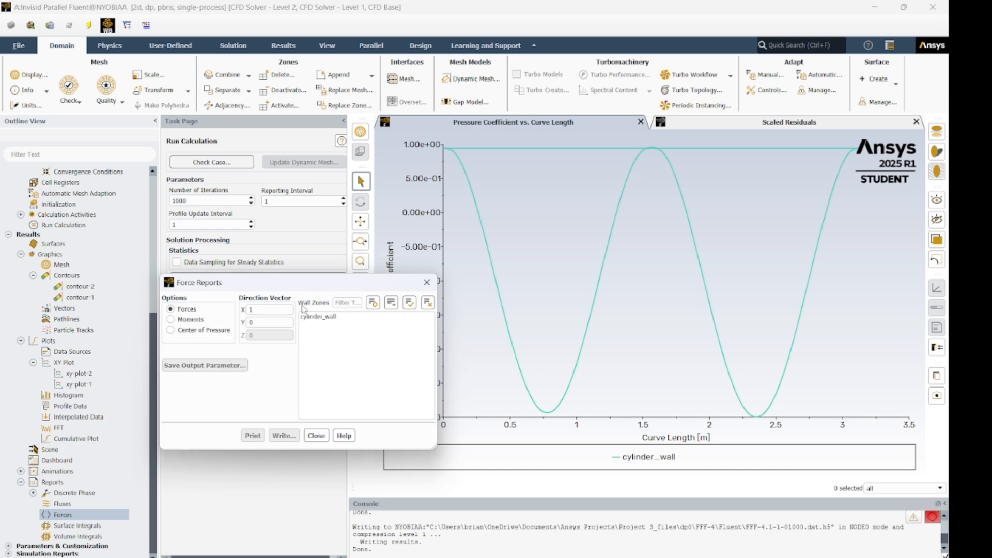
Print the force report for cylinder_wall along direction vector X 1, Y 0, and highlight the wall's coefficients in the console.
left_click(317, 316)
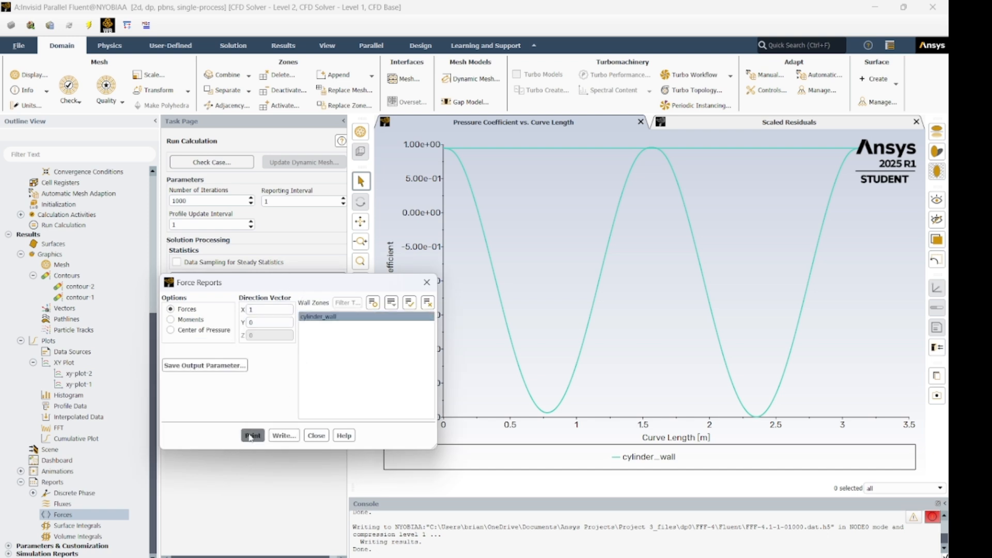
left_click(253, 435)
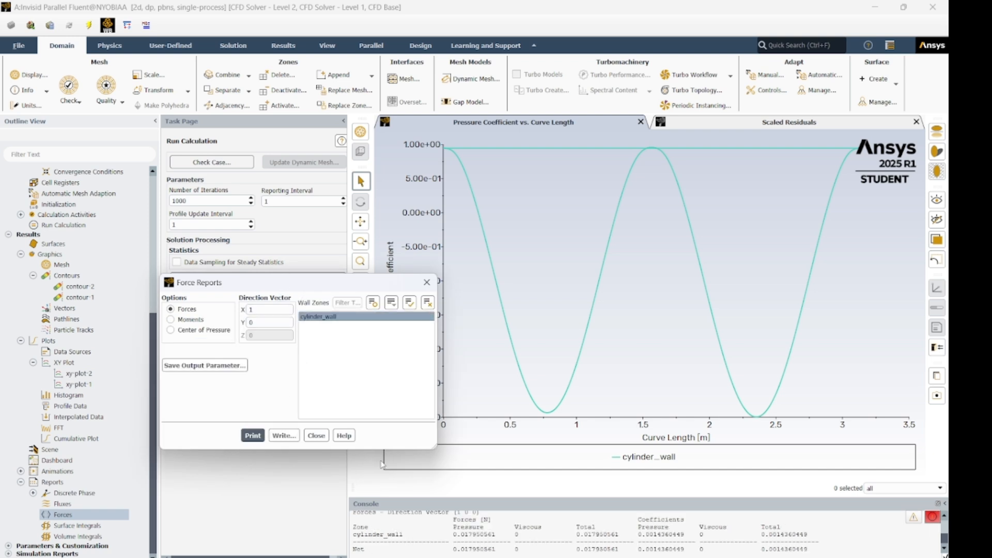
left_click(427, 282)
scroll(737, 536, "down", 1)
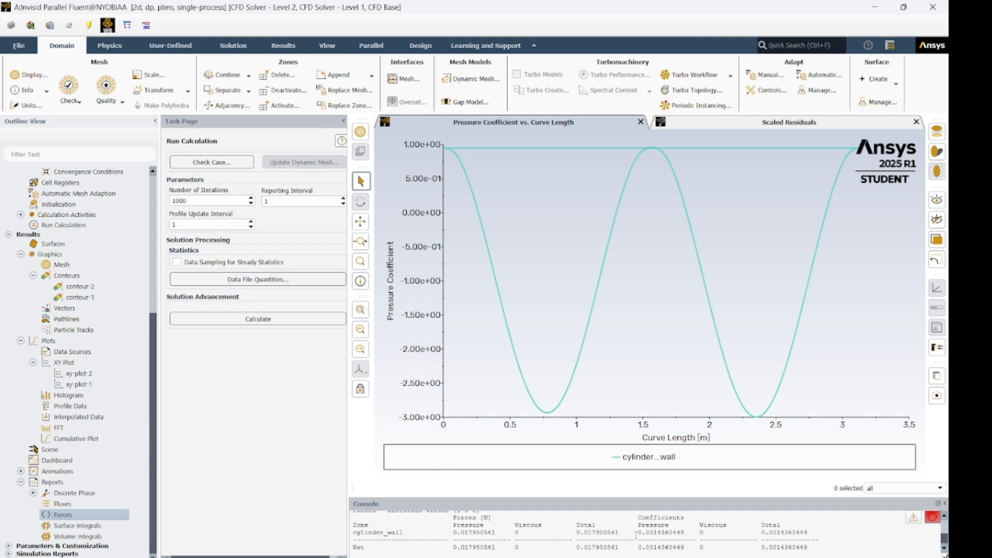
left_click_drag(634, 533, 816, 533)
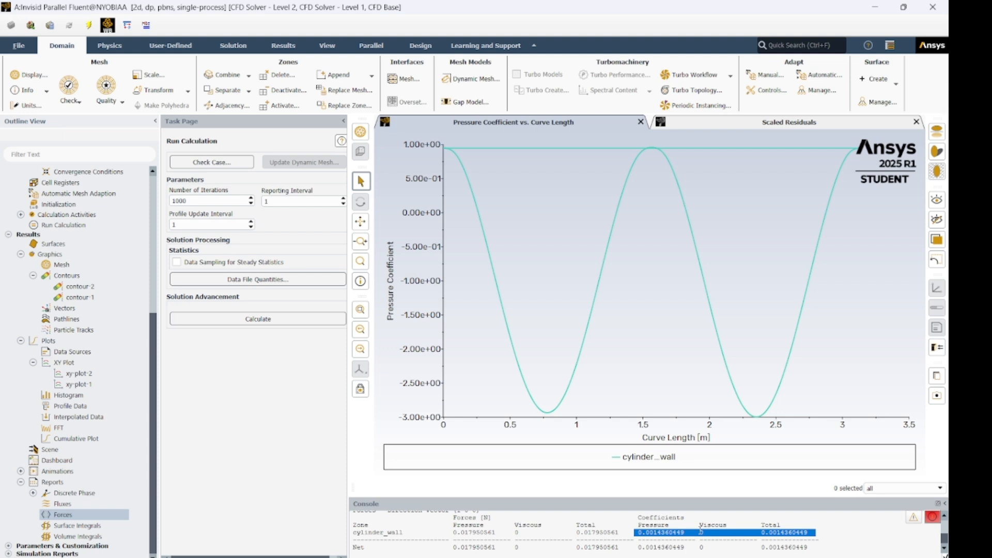
Plot xy-plot-1, the velocity magnitude along cylinder_wall against X position, and close its setup.
double_click(74, 382)
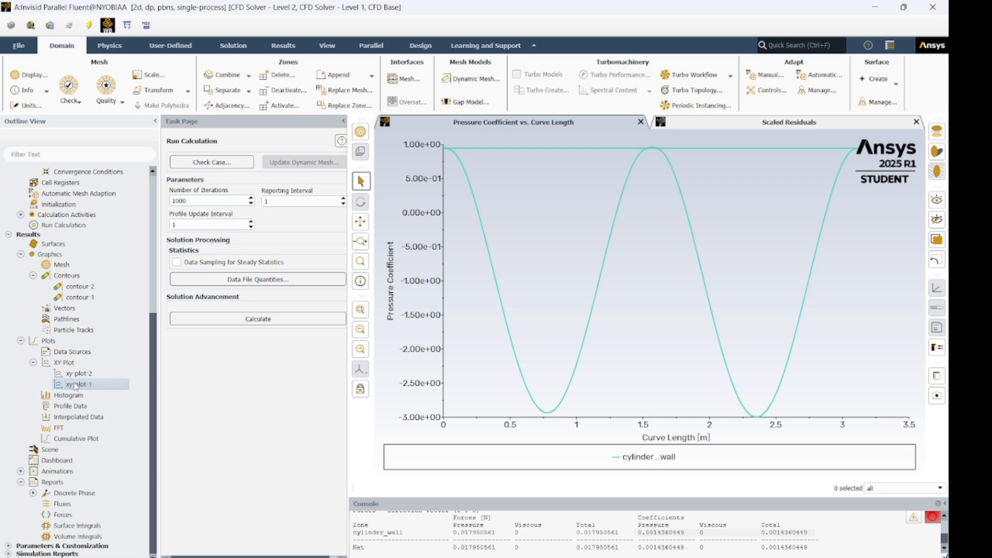
left_click(147, 394)
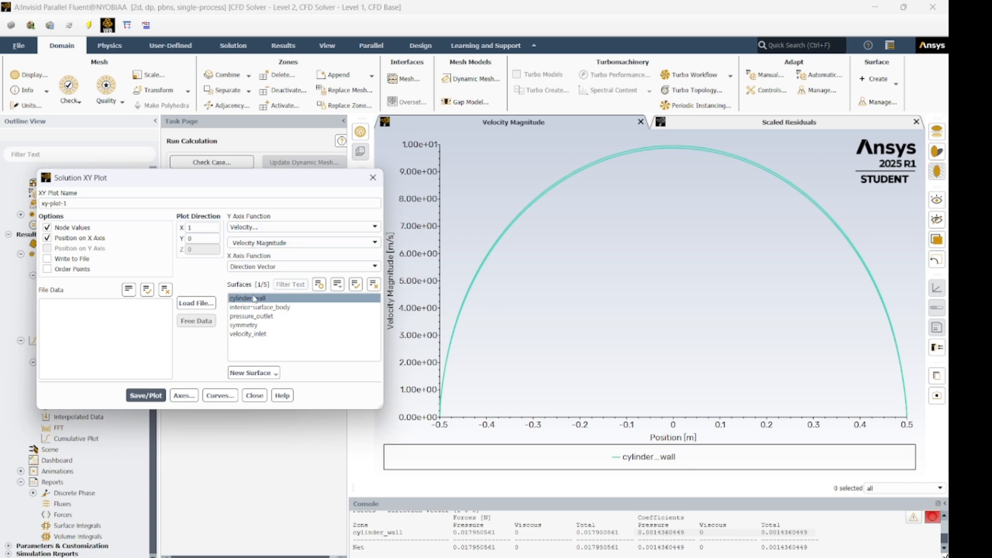
left_click(372, 177)
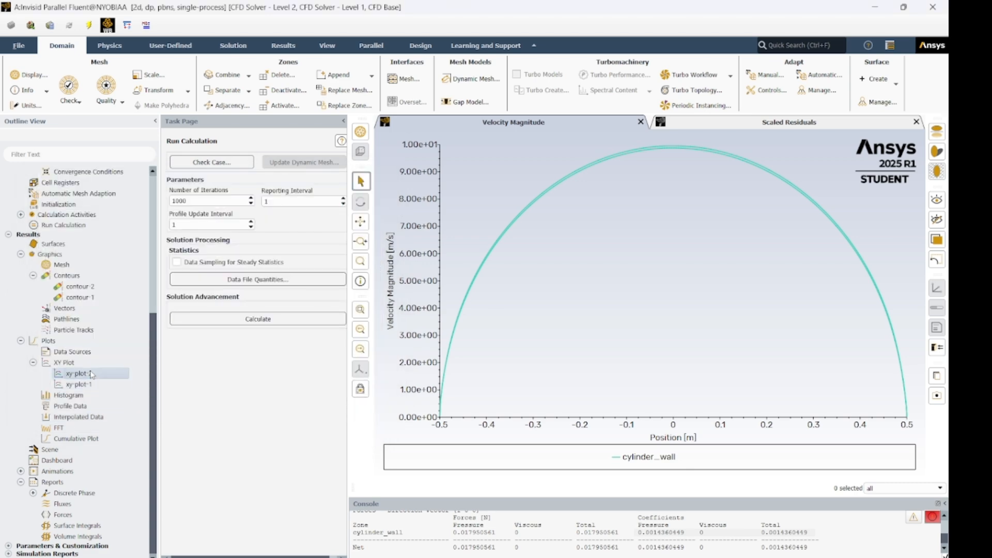
Plot the cylinder wall's pressure coefficient in xy-plot-2, changing the X axis function from Curve Length to Direction Vector.
double_click(137, 377)
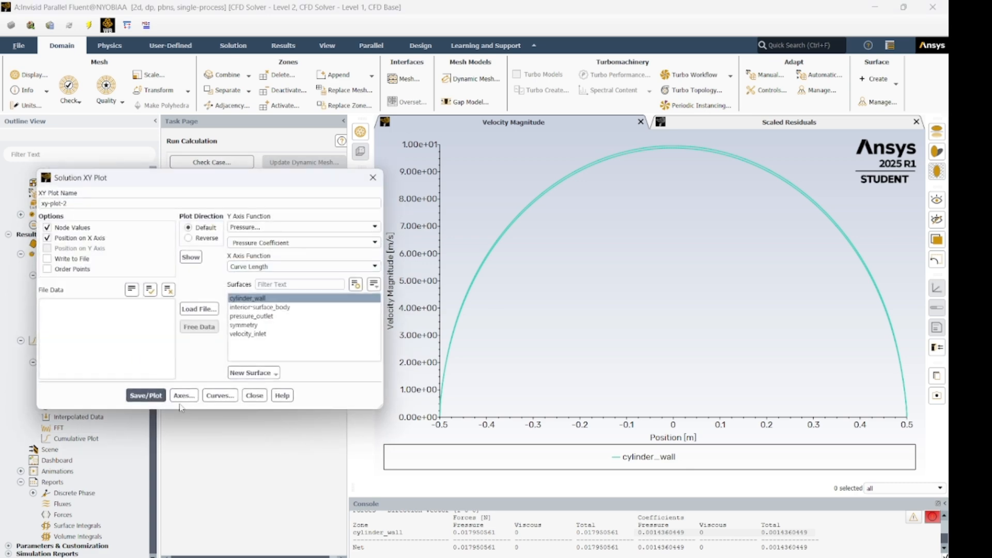
left_click(157, 396)
left_click(274, 266)
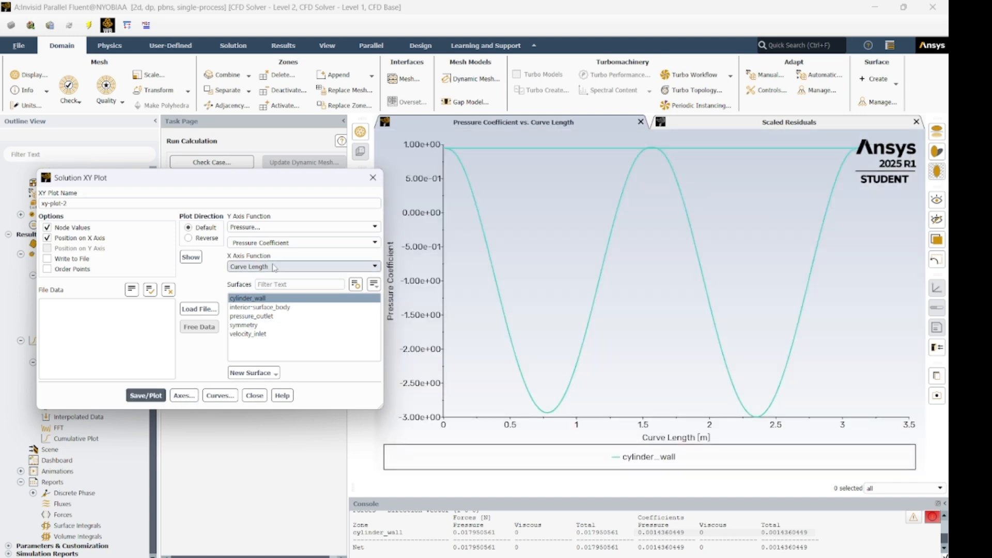
left_click(252, 277)
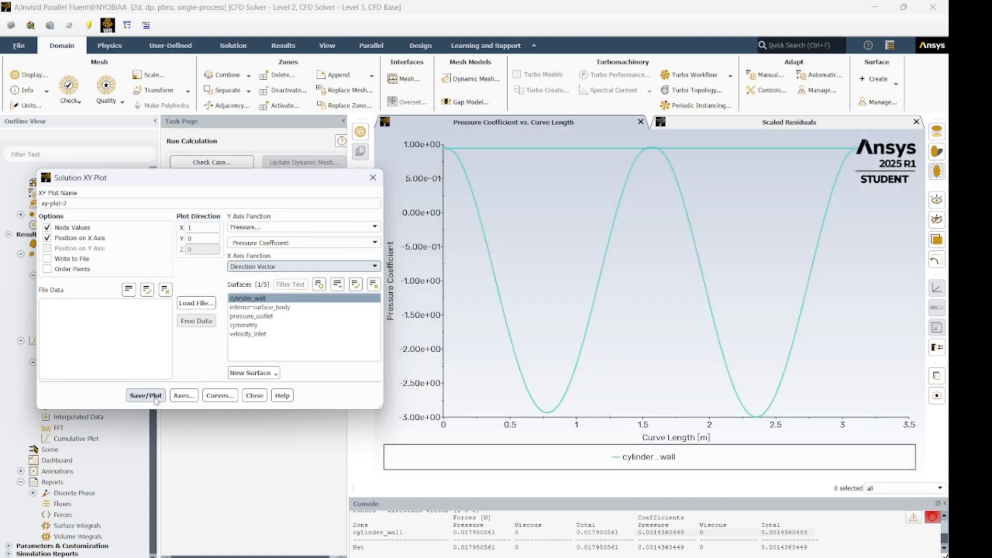
left_click(154, 396)
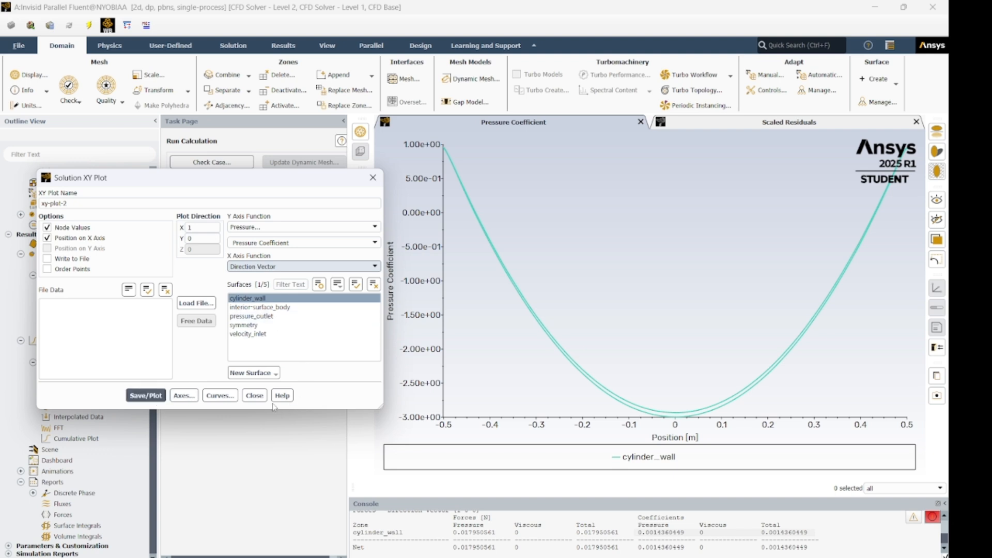
left_click(255, 397)
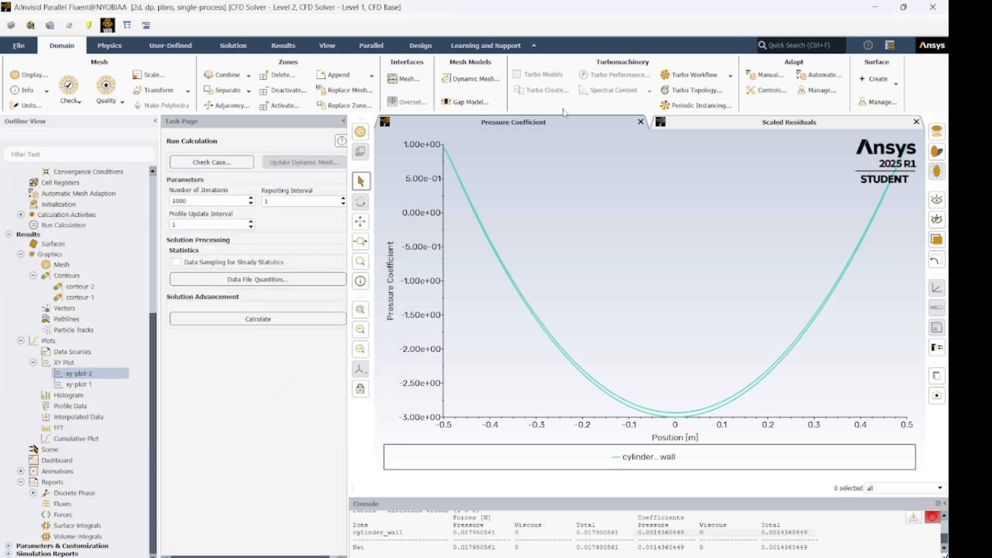
Switch to the Laminar Fluent session, minimizing the OBS window that covers it.
key("alt+Tab")
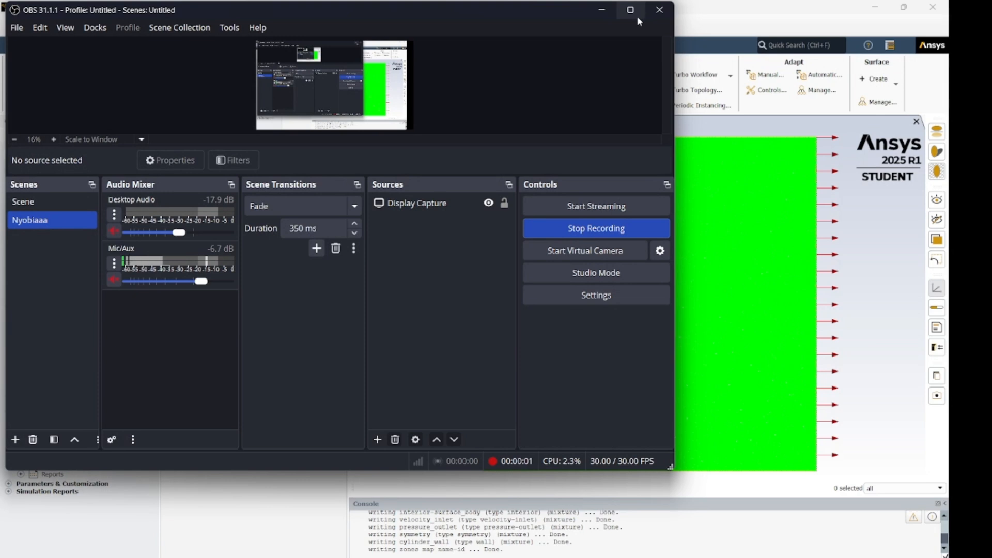
mouse_move(636, 17)
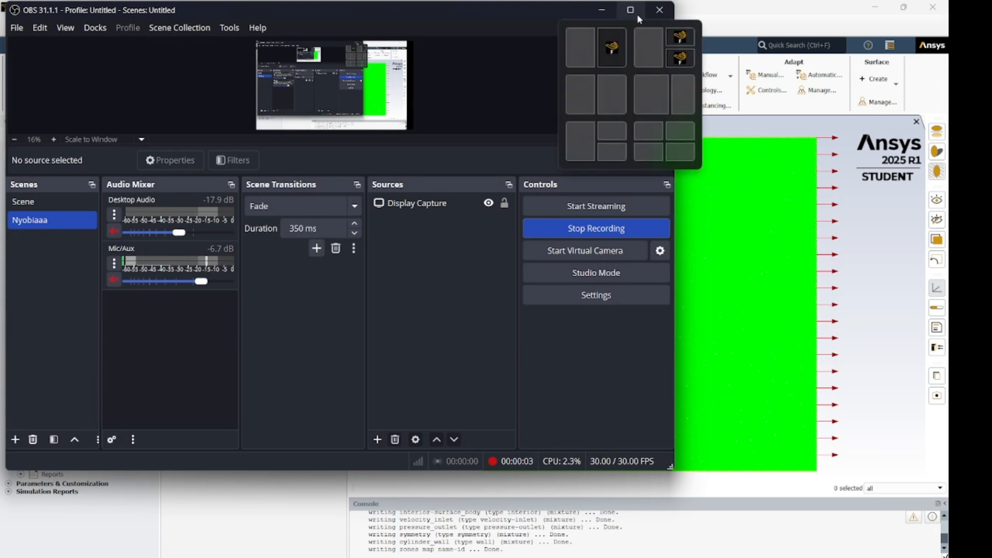
left_click(601, 11)
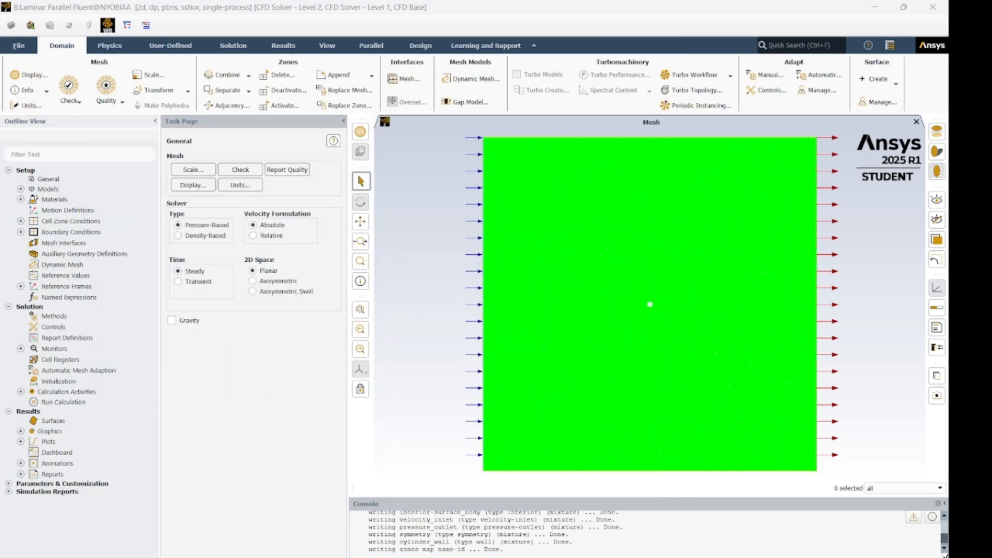
Set the viscous model to Laminar.
left_click(21, 189)
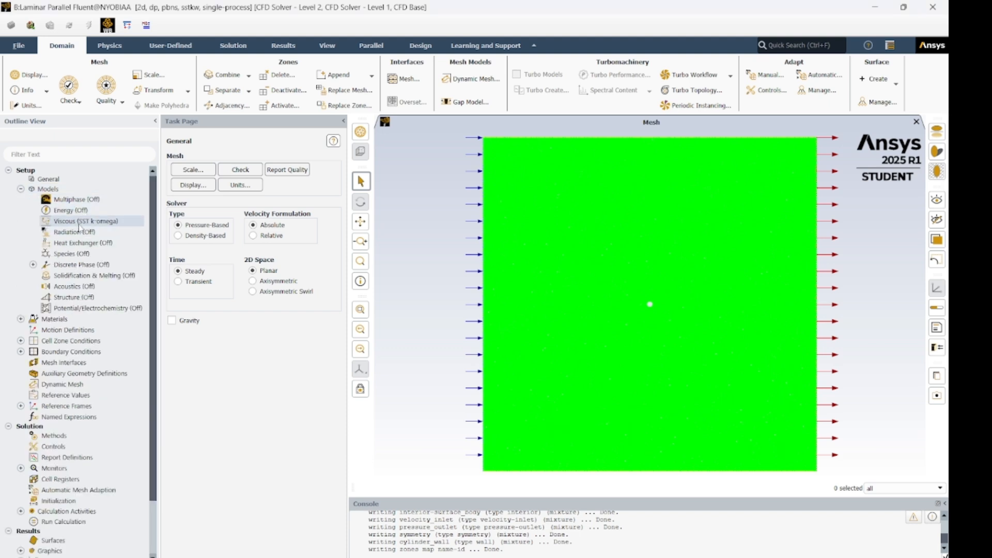
double_click(75, 222)
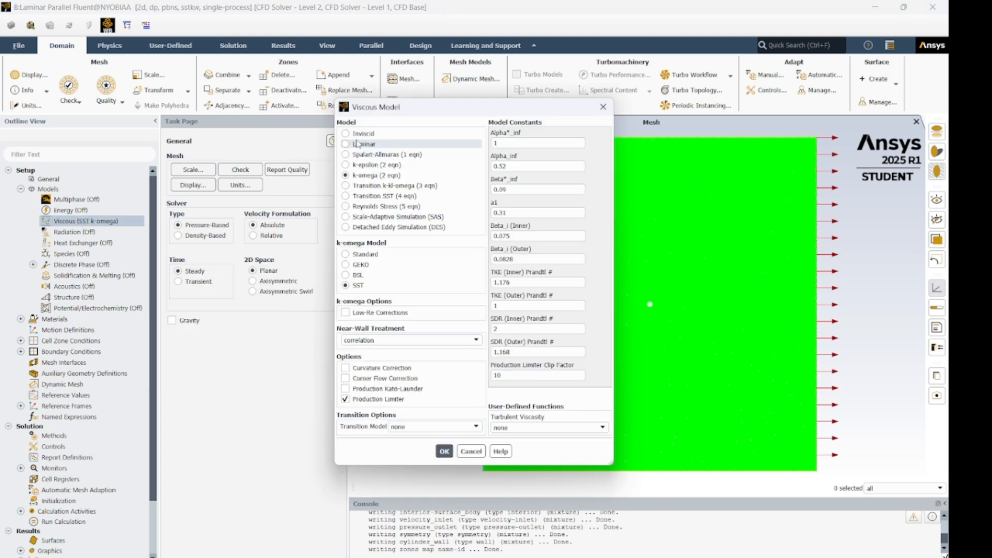
left_click(345, 145)
left_click(366, 252)
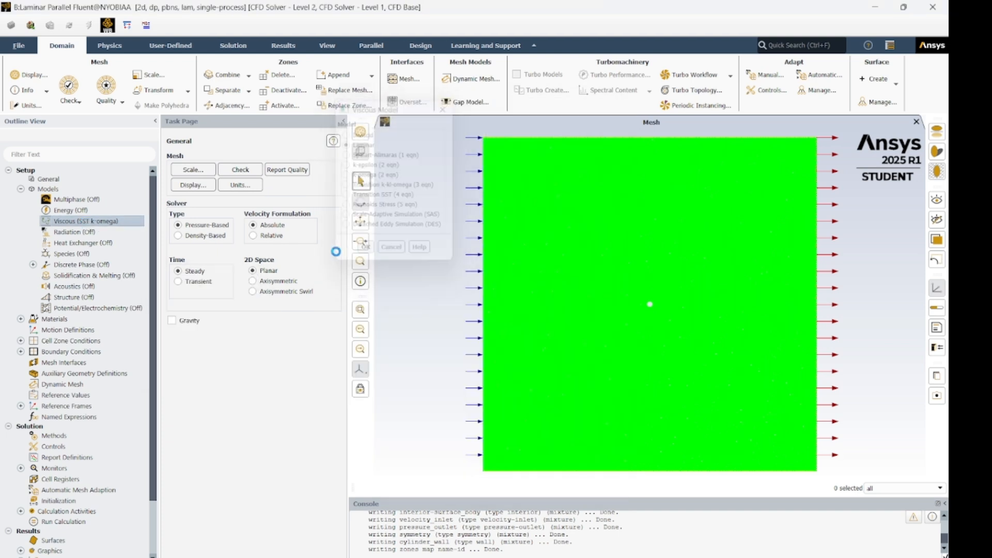
left_click(20, 190)
Set the constant density of the fluid material air to 1 kg/m³.
left_click(21, 199)
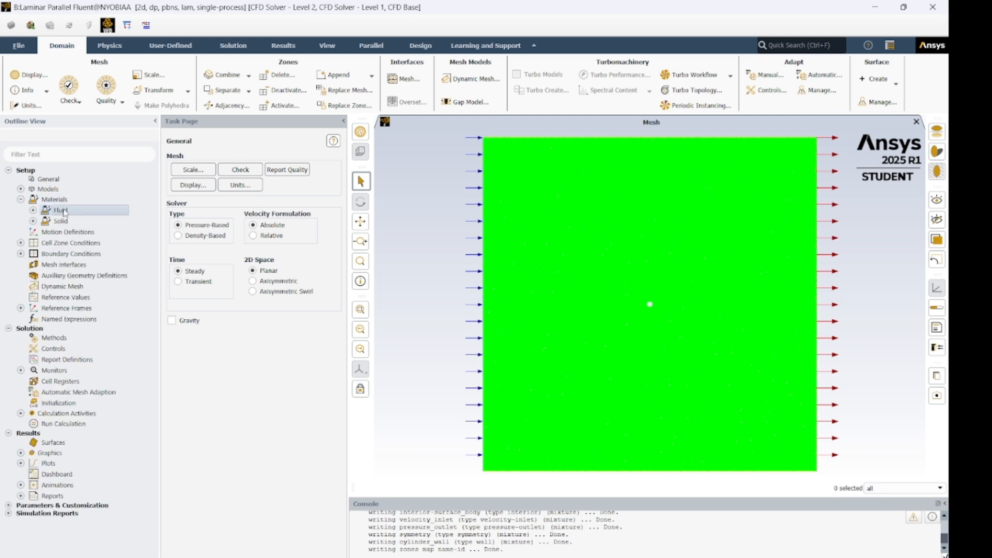
double_click(61, 210)
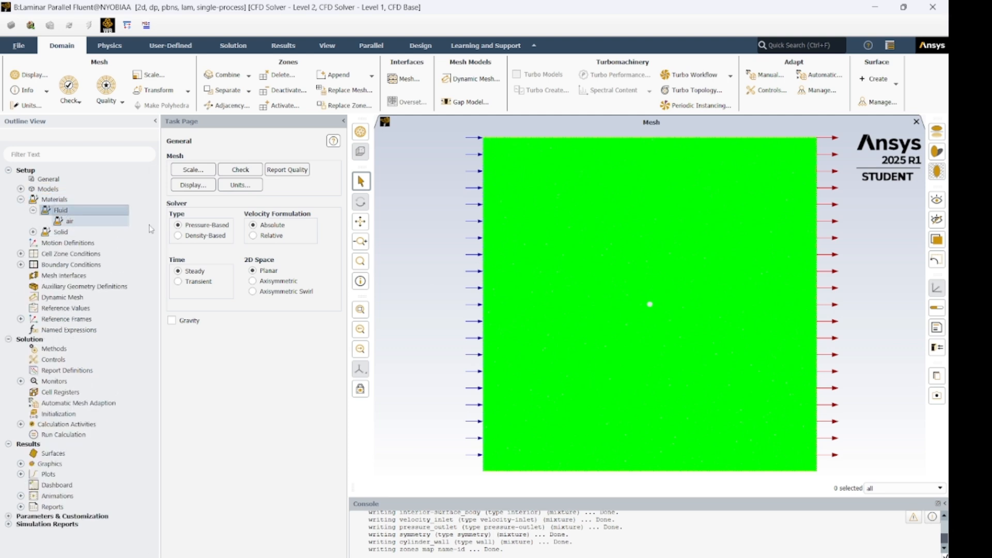
left_click(85, 223)
double_click(86, 222)
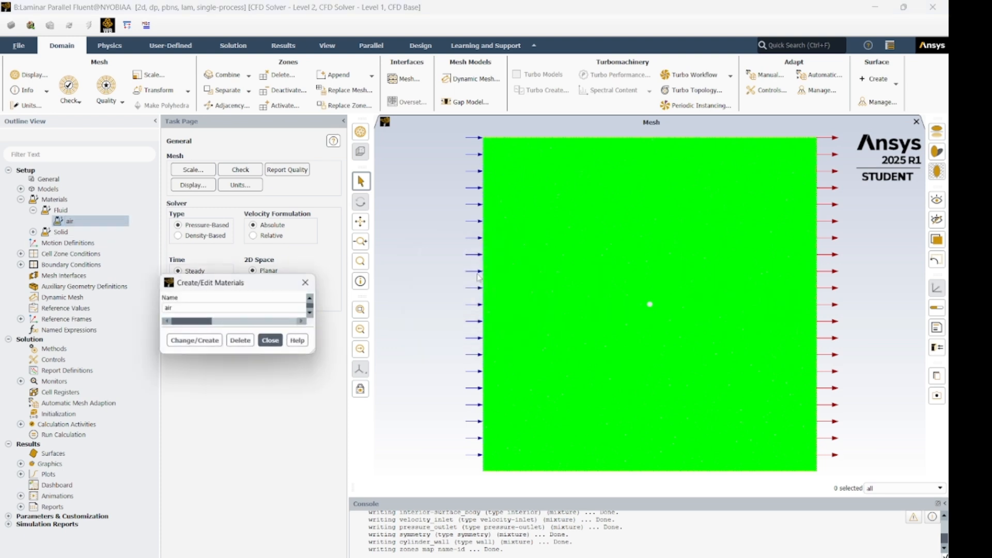
left_click_drag(331, 411, 281, 411)
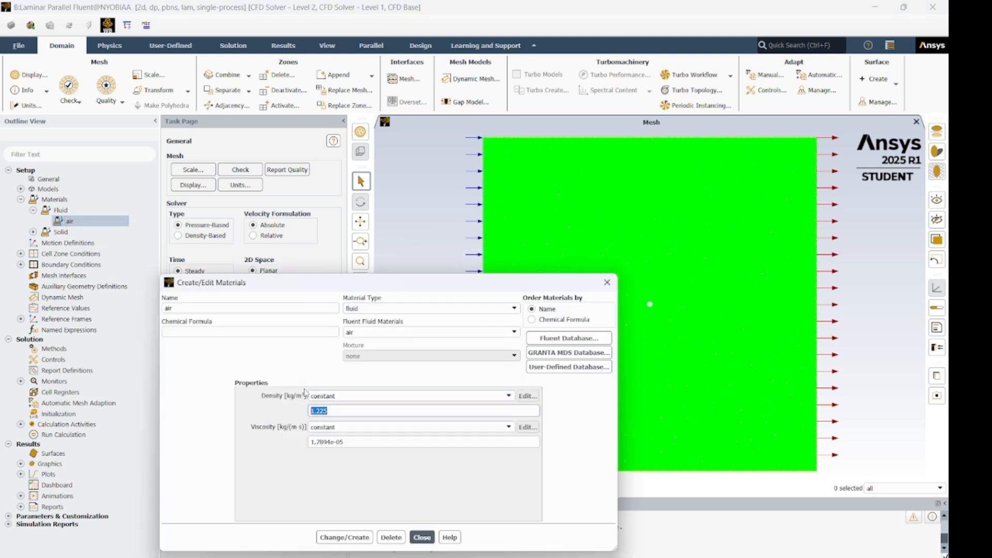
type("1")
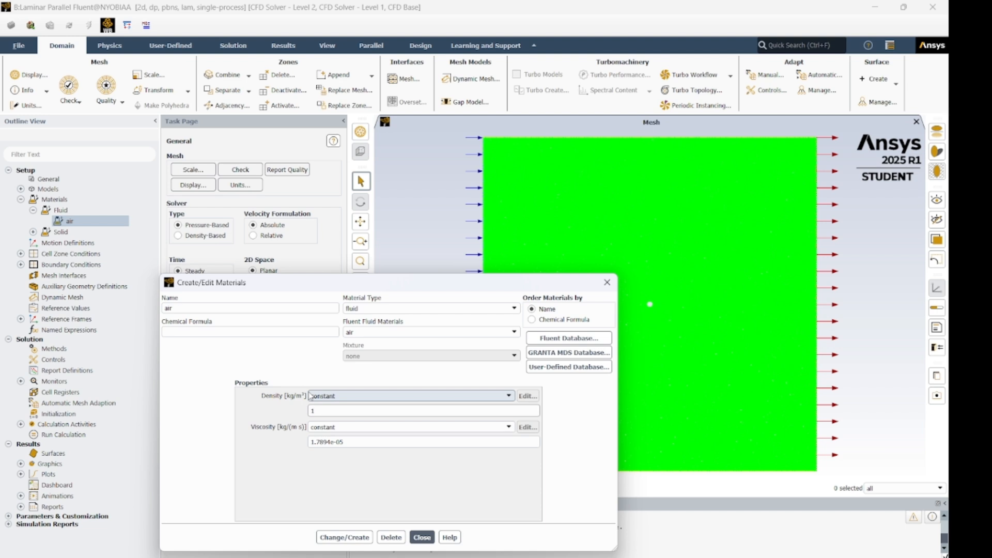
Set air's constant viscosity to 1.8e-05 kg/(m s) and save the material changes.
left_click(332, 442)
key("BackSpace")
key("BackSpace")
key("BackSpace")
key("BackSpace")
type("8")
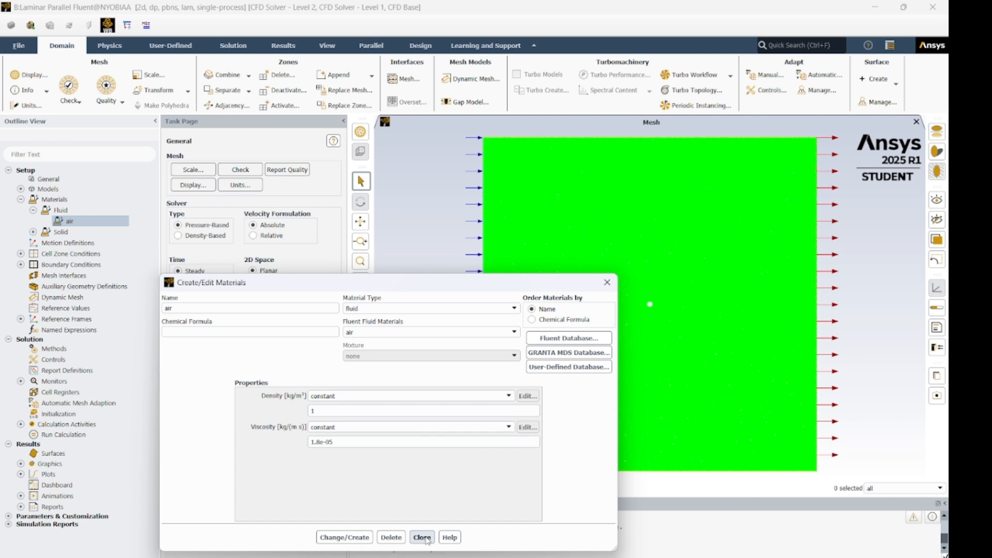
left_click(344, 537)
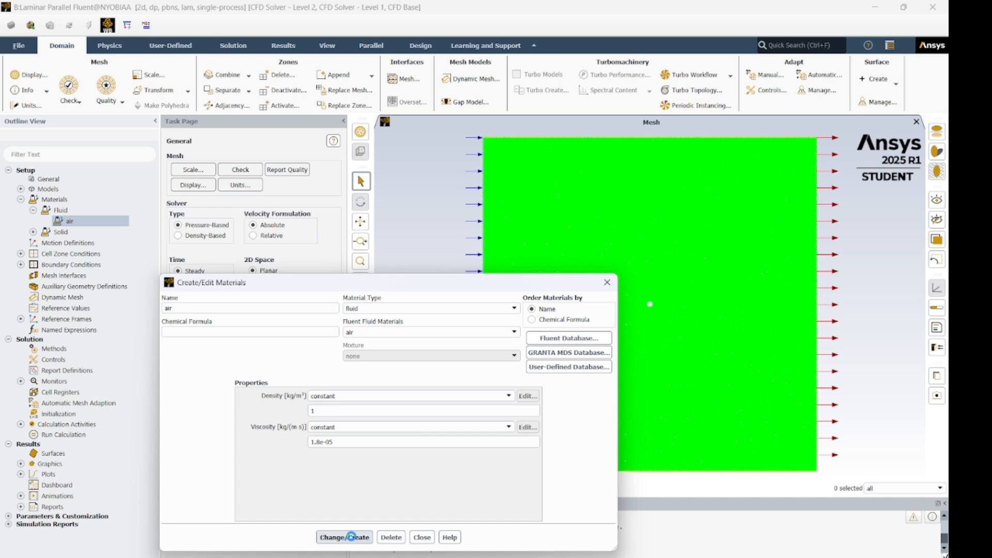
left_click(422, 537)
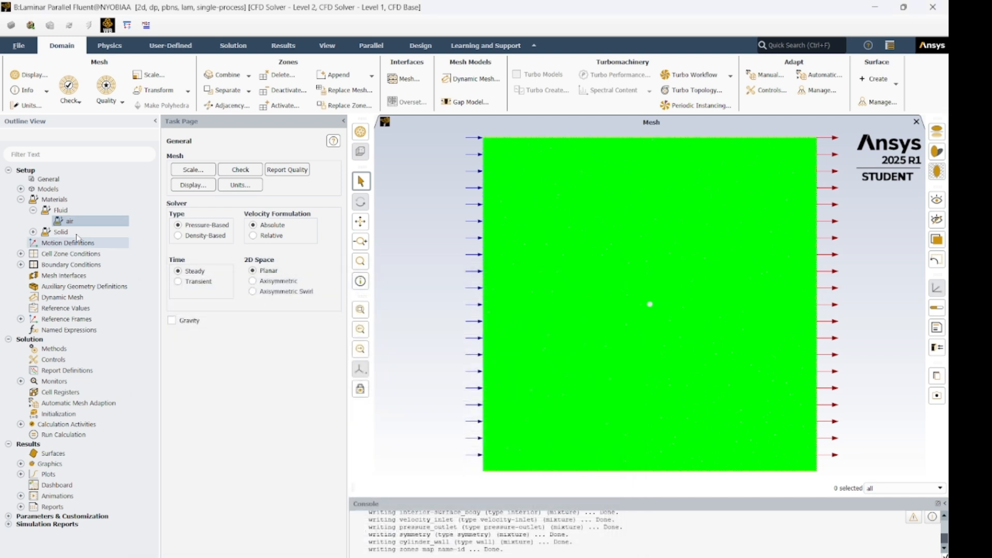
left_click(20, 199)
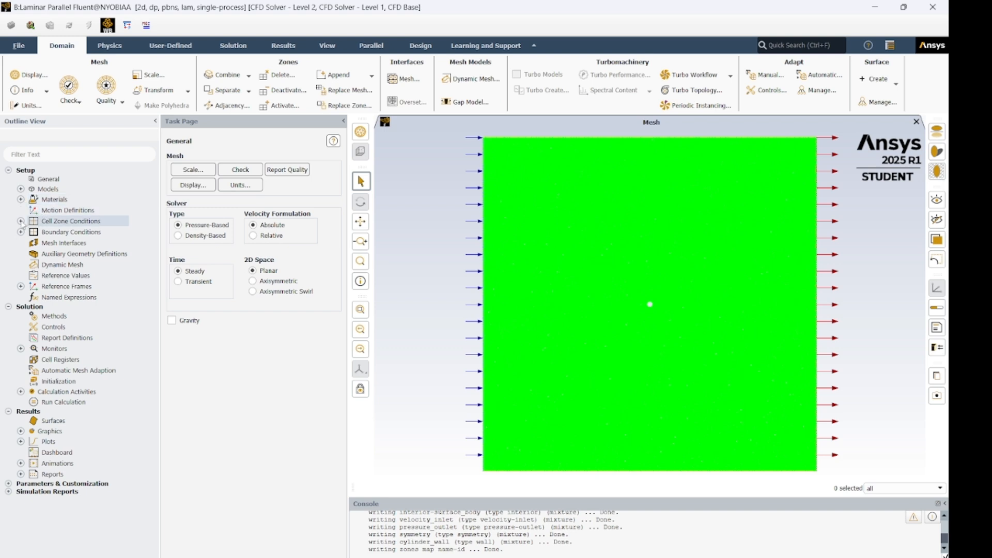
Review the fluid cell zone settings of surface_body, including its assigned material.
left_click(20, 221)
left_click(33, 232)
double_click(103, 242)
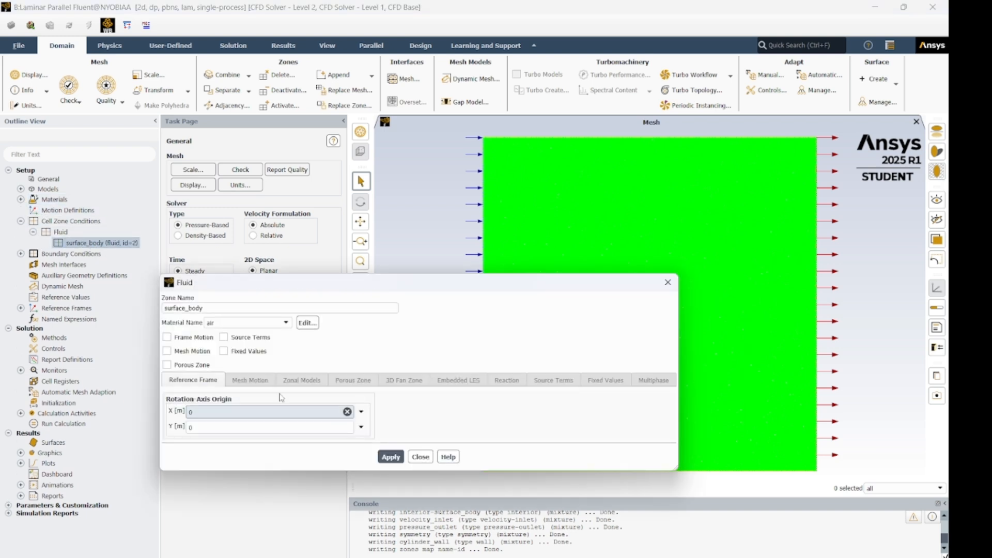
left_click(416, 457)
Set the velocity magnitude of the velocity_inlet boundary to 4.5 m/s and apply it.
left_click(21, 254)
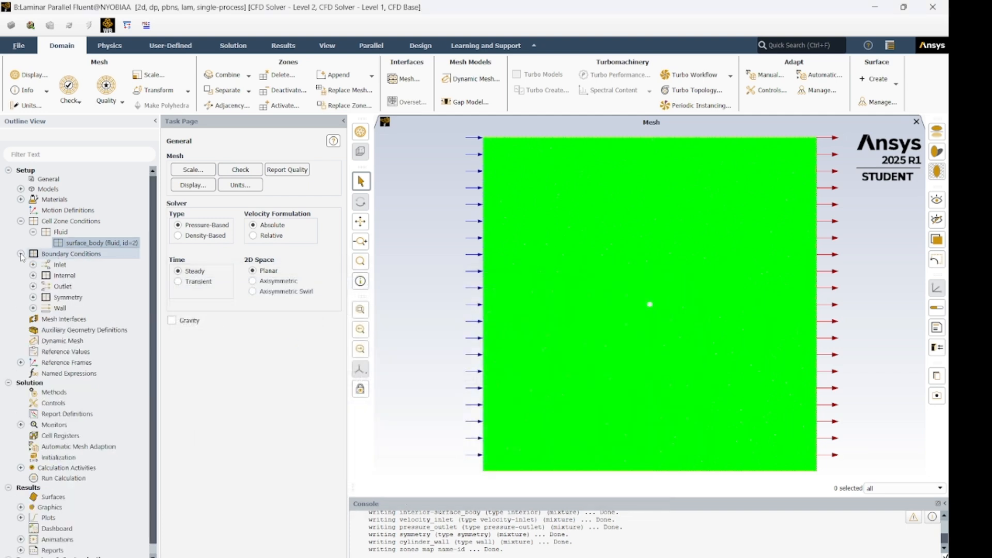
left_click(33, 264)
double_click(96, 277)
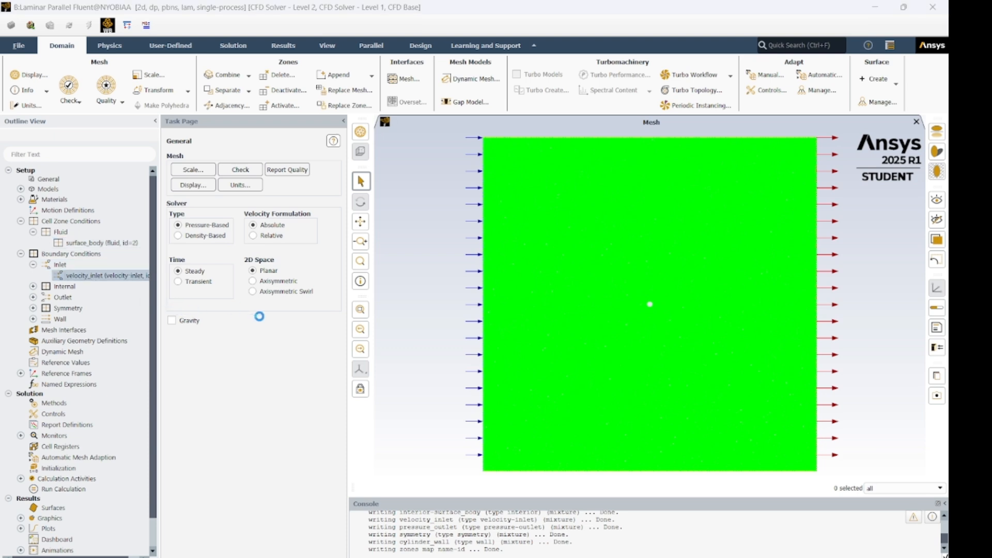
double_click(354, 374)
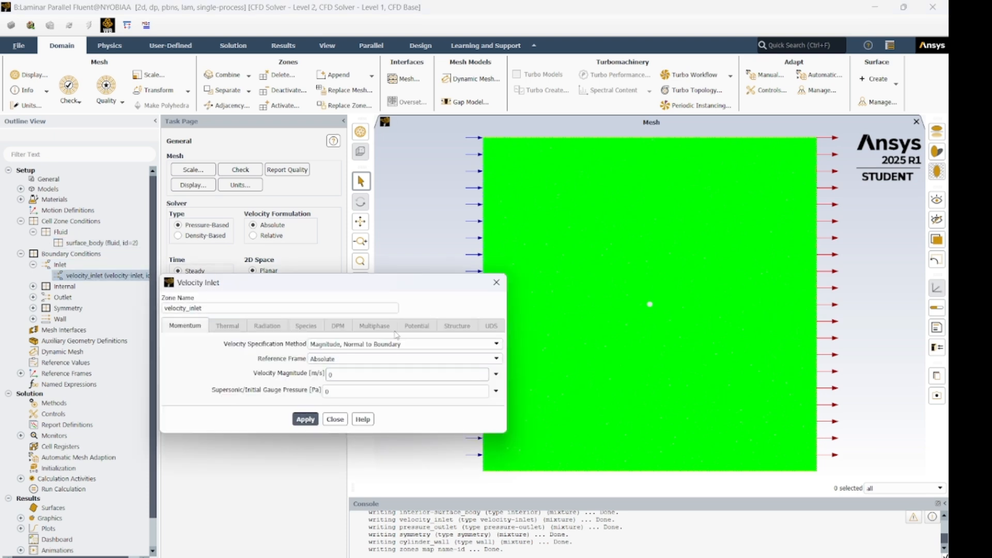
type("4.5")
left_click(310, 421)
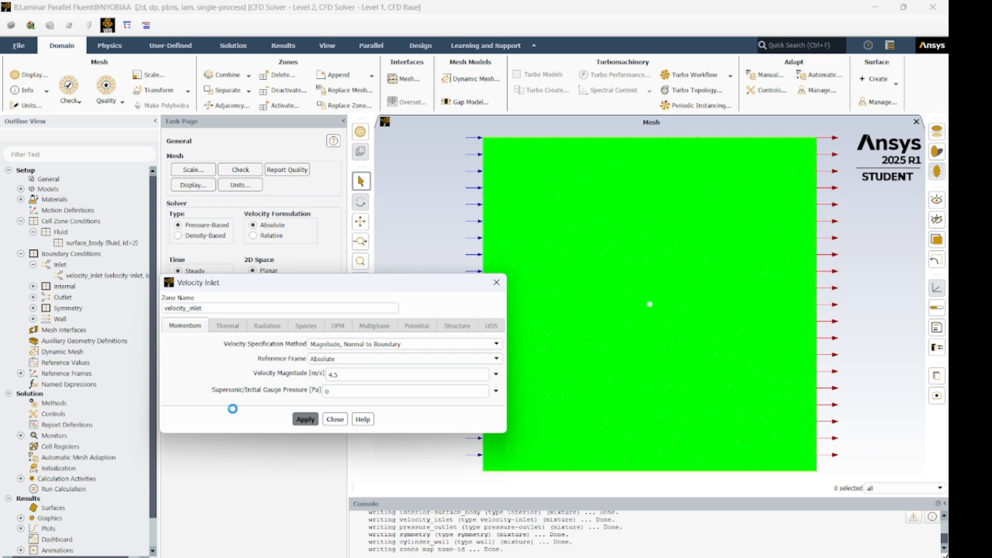
left_click(334, 419)
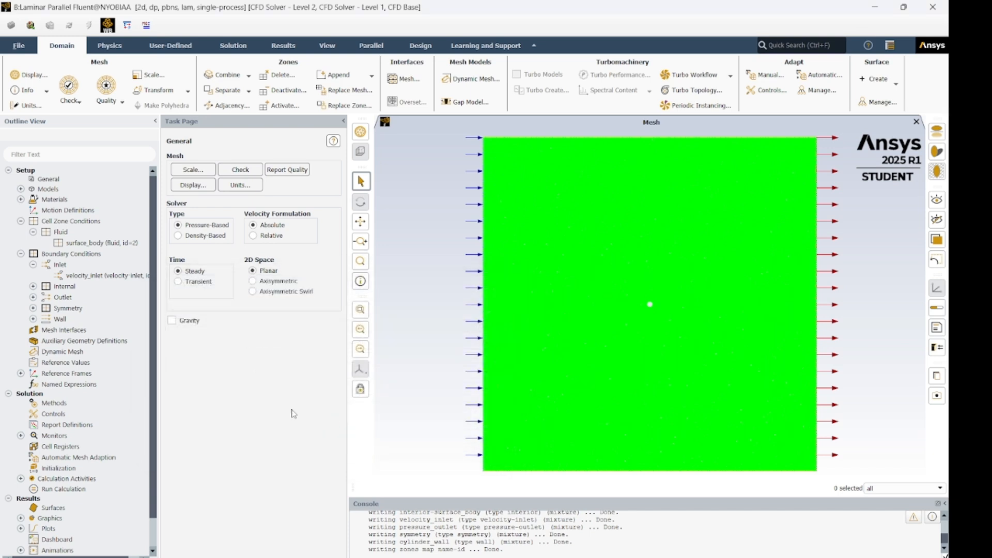
Review the wall motion and shear condition of the cylinder_wall boundary.
double_click(39, 290)
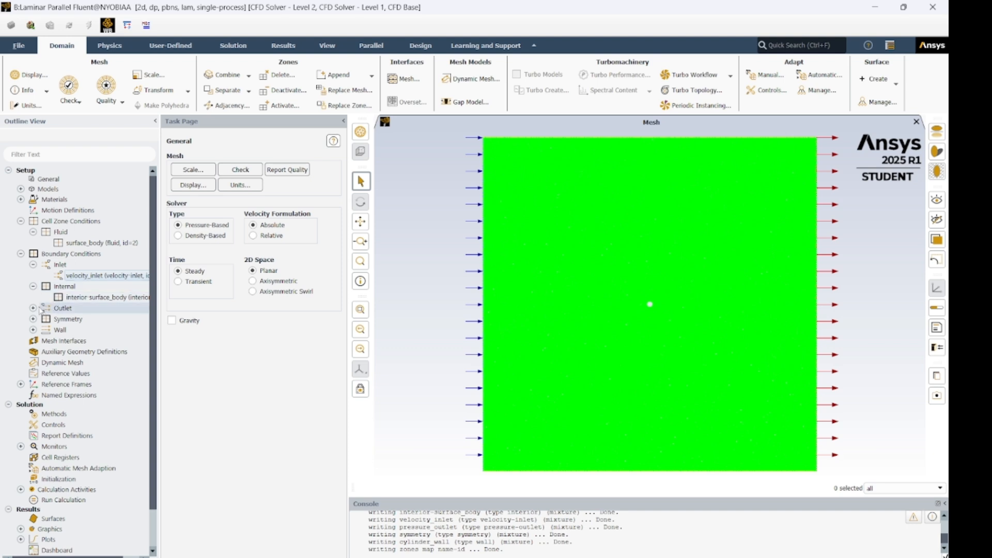
left_click(33, 308)
left_click(33, 329)
left_click(32, 351)
double_click(82, 363)
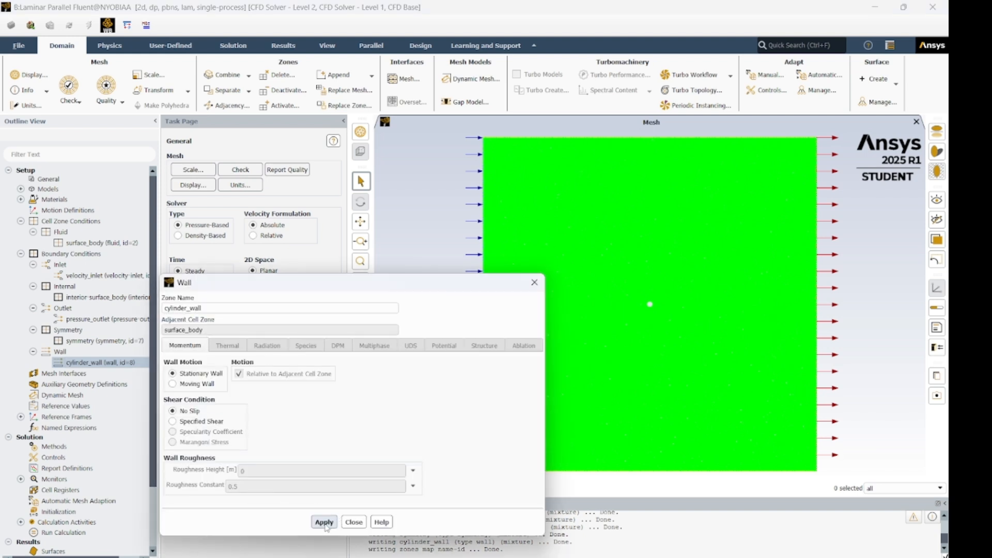
left_click(347, 525)
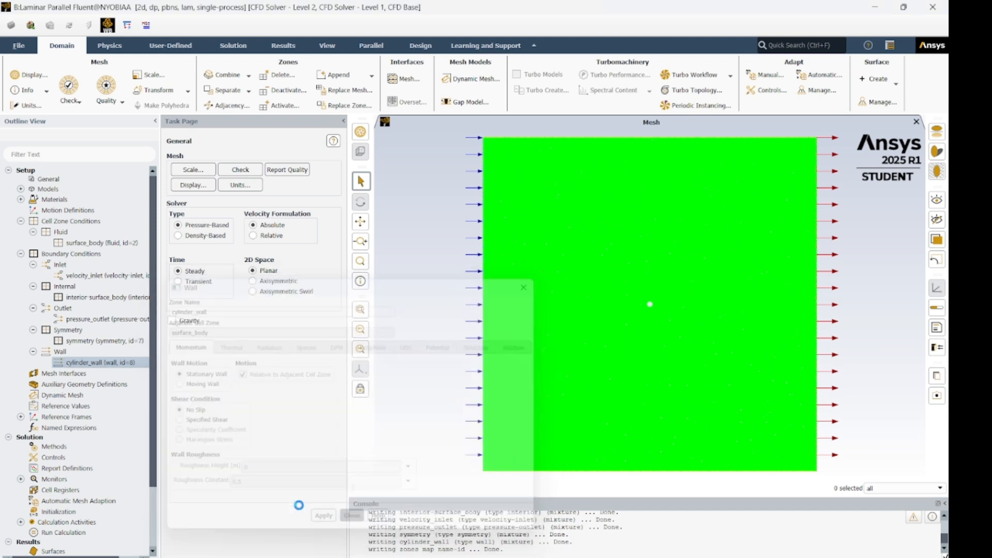
Review the gauge pressure and backflow settings of the pressure_outlet boundary.
left_click(101, 342)
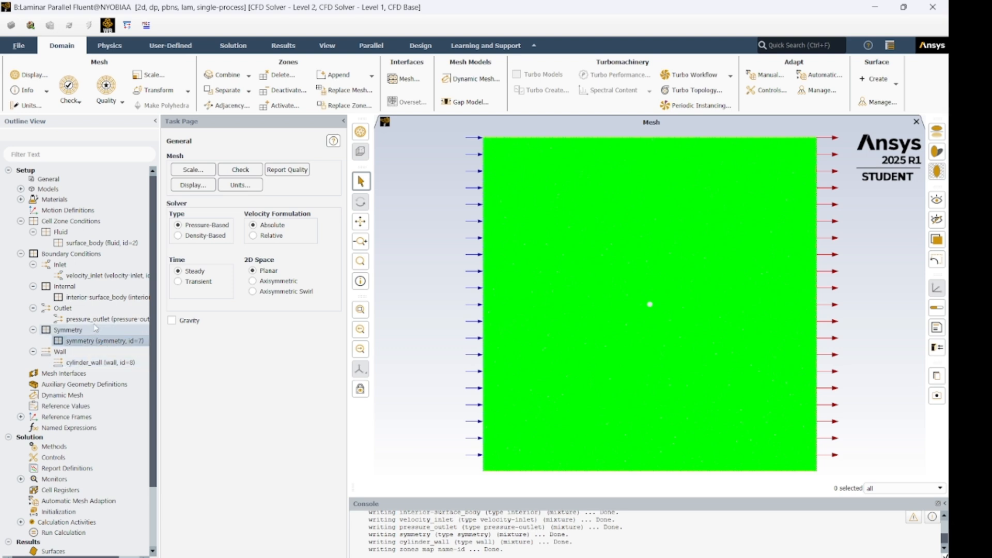
left_click(94, 322)
double_click(94, 324)
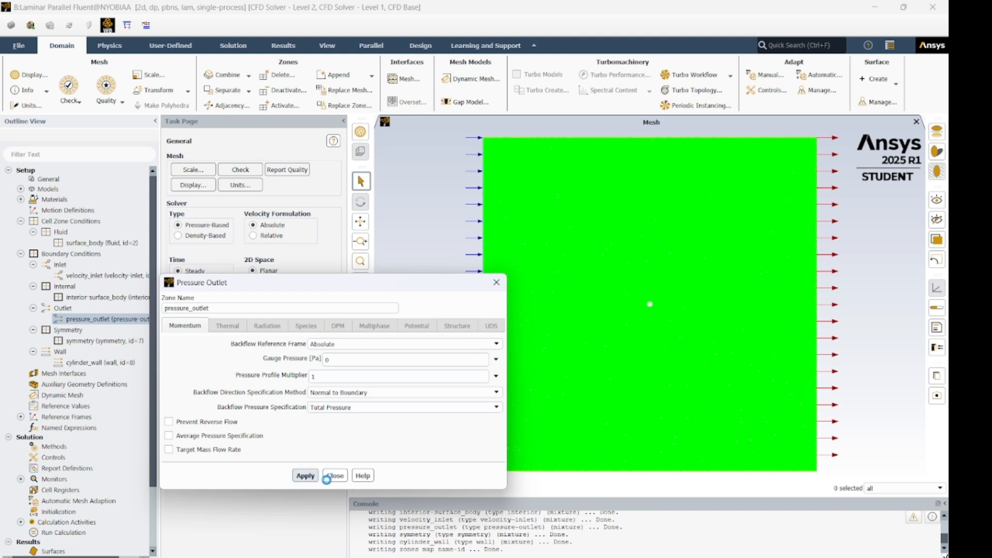
left_click(334, 476)
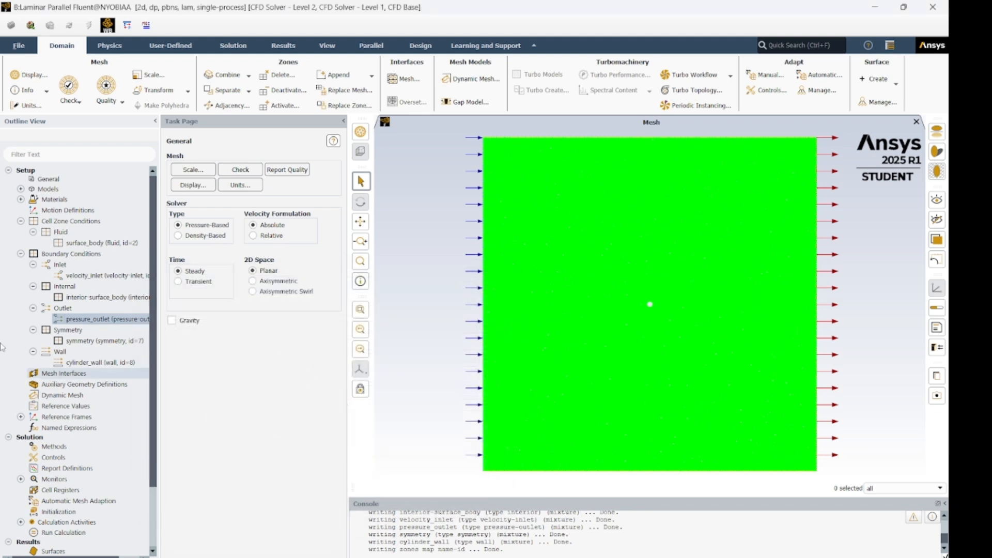
left_click(21, 254)
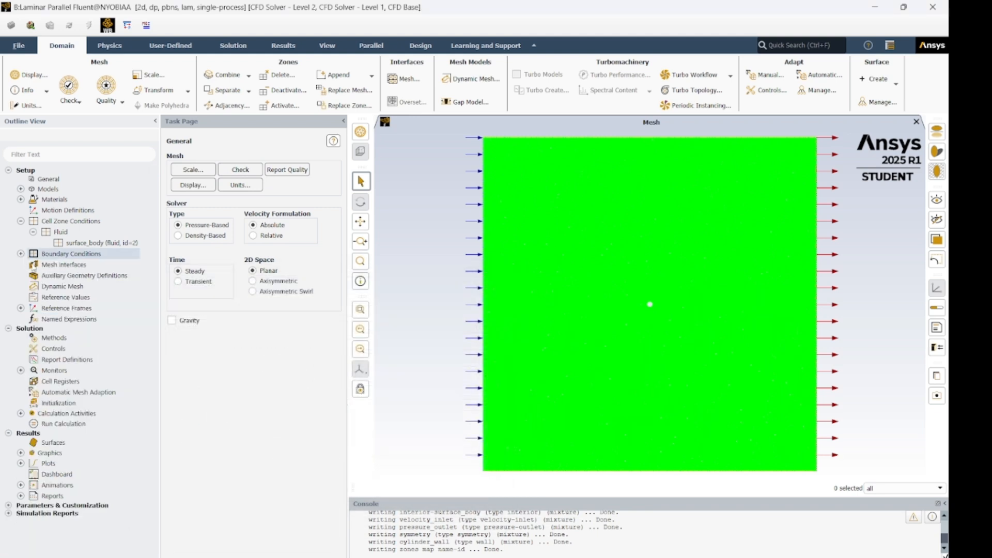
Compute the reference values from velocity_inlet.
left_click(54, 302)
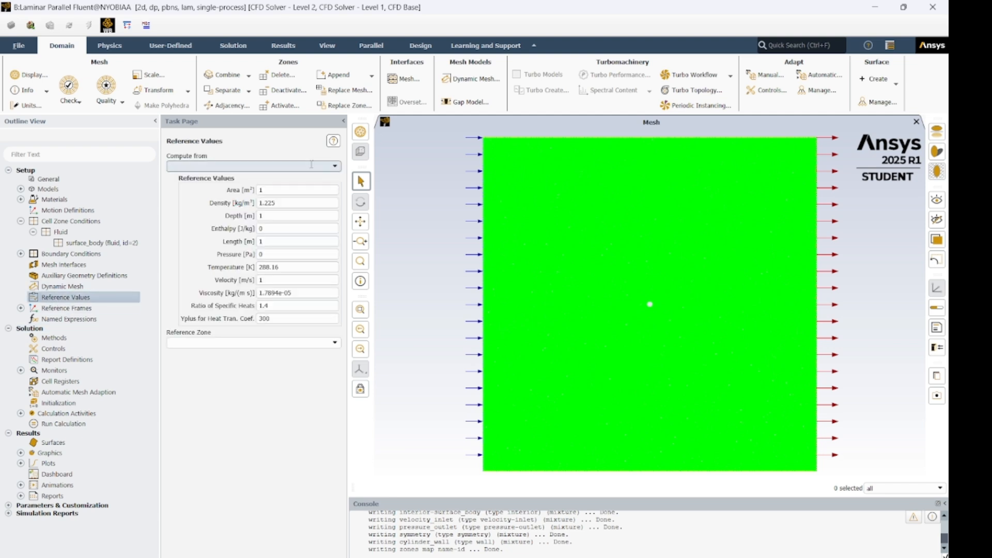
left_click(334, 166)
left_click(274, 186)
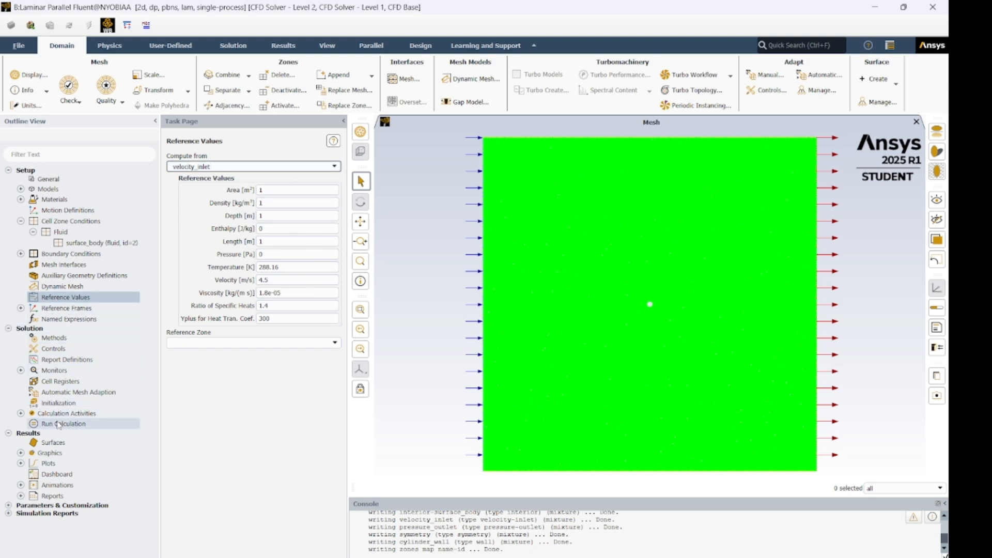
Set the solution methods to the Coupled pressure-velocity scheme with PRESTO! pressure discretization.
left_click(43, 338)
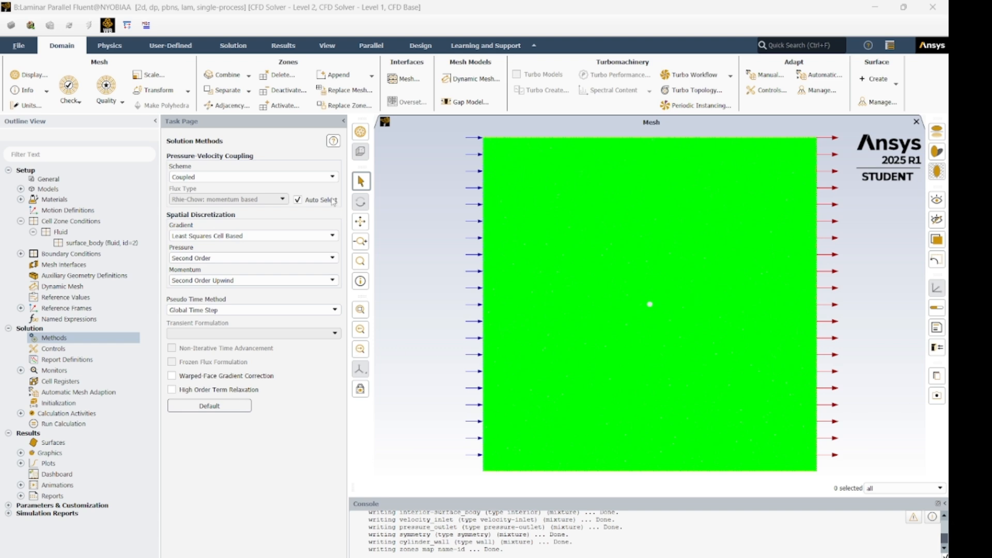
left_click(330, 177)
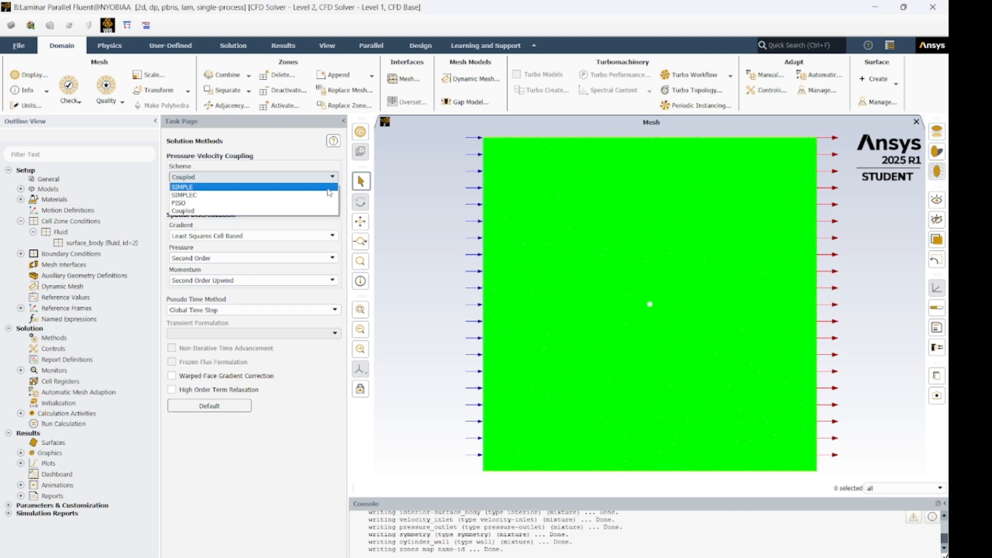
left_click(324, 188)
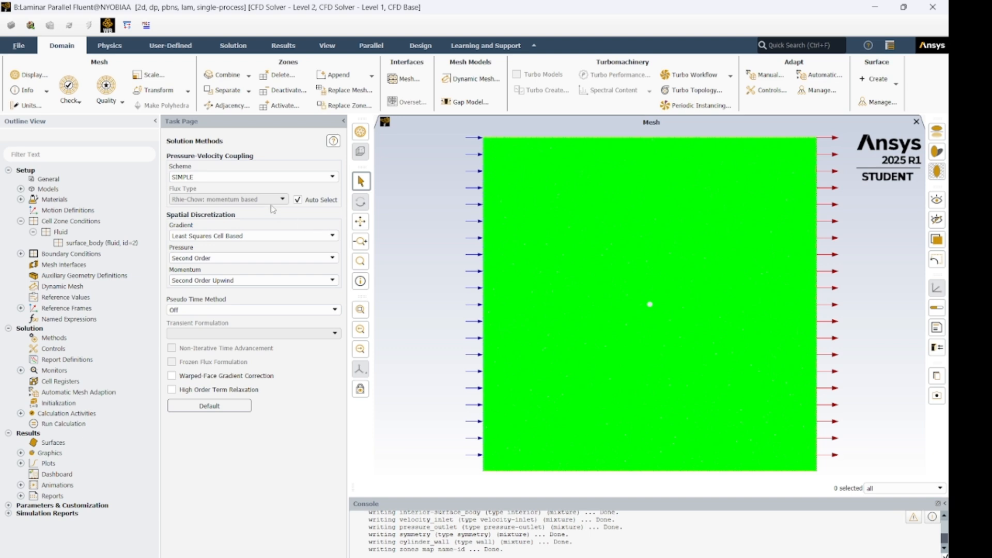
left_click(333, 178)
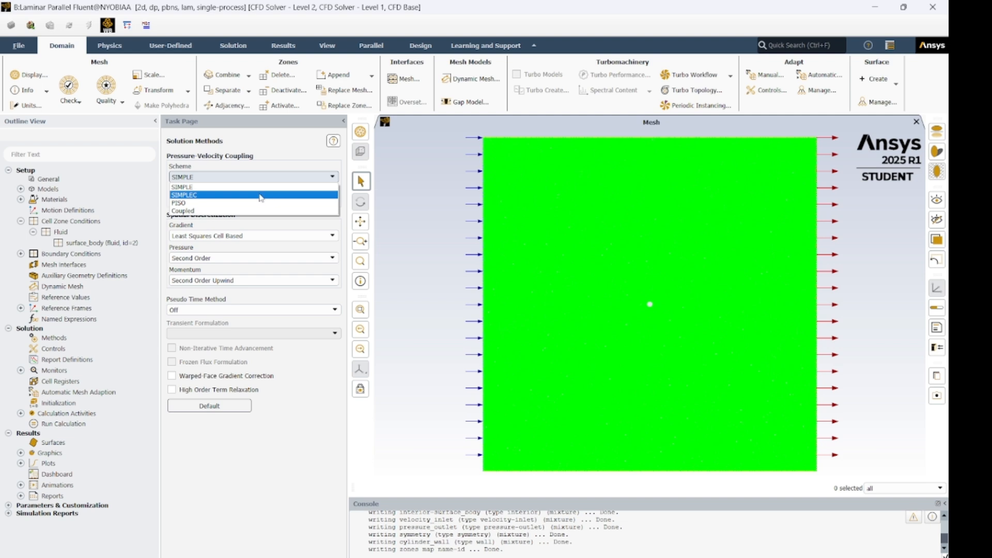
left_click(228, 211)
left_click(334, 258)
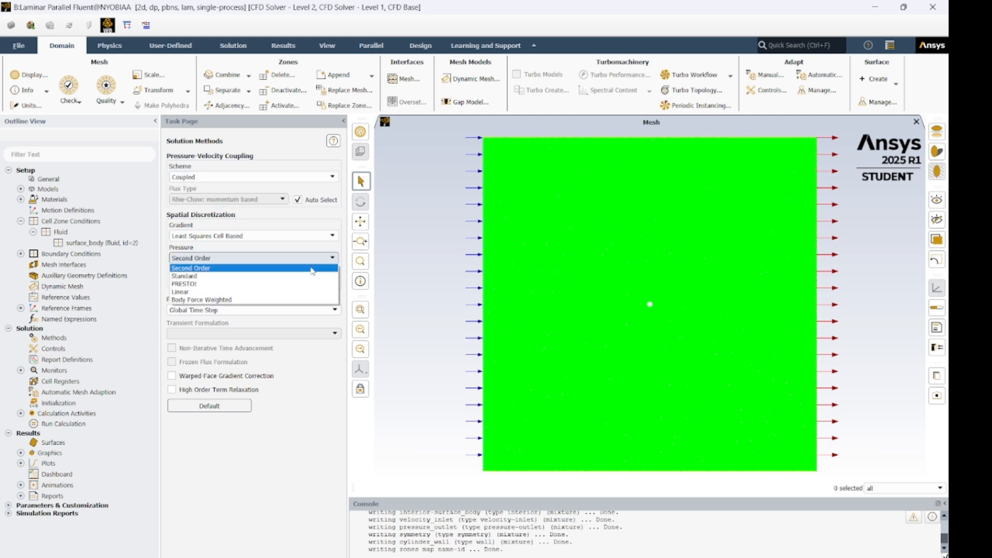
left_click(261, 277)
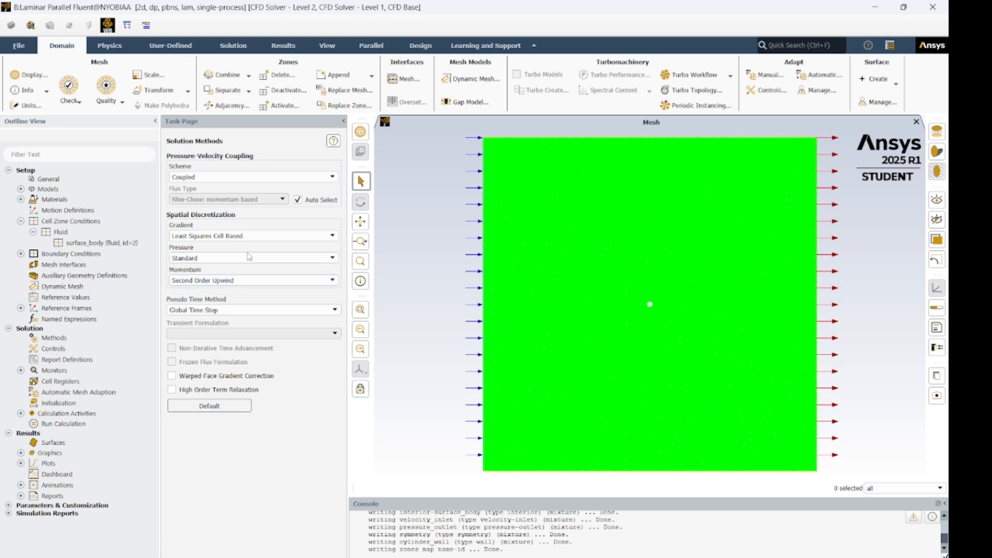
left_click(248, 257)
left_click(226, 290)
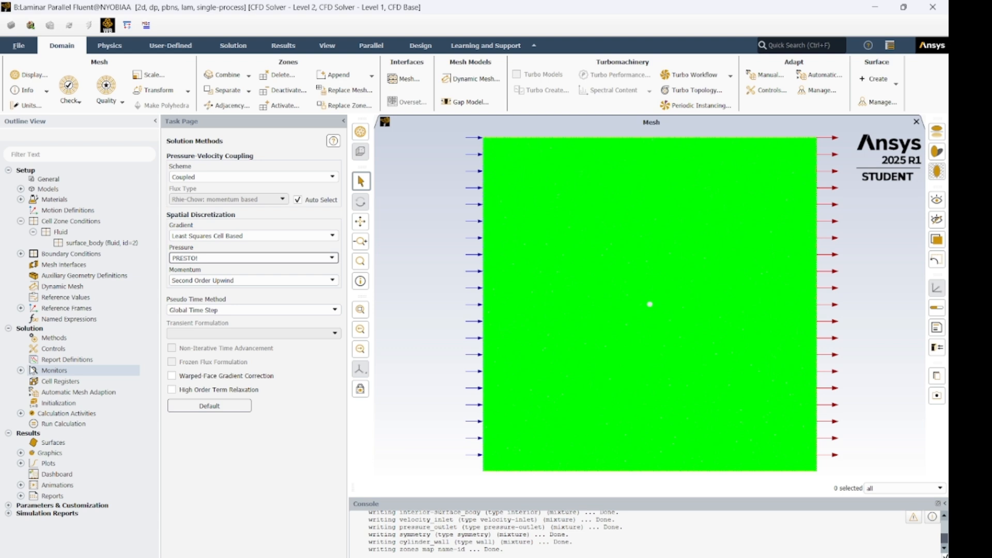
Set the absolute convergence criteria of the continuity, x-velocity and y-velocity residuals to 0.0001.
left_click(45, 360)
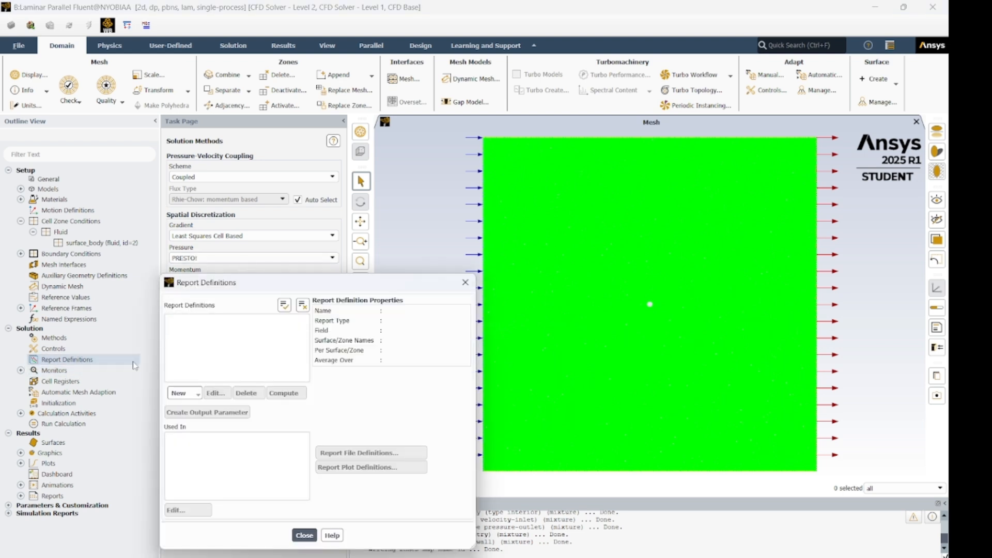
left_click(304, 535)
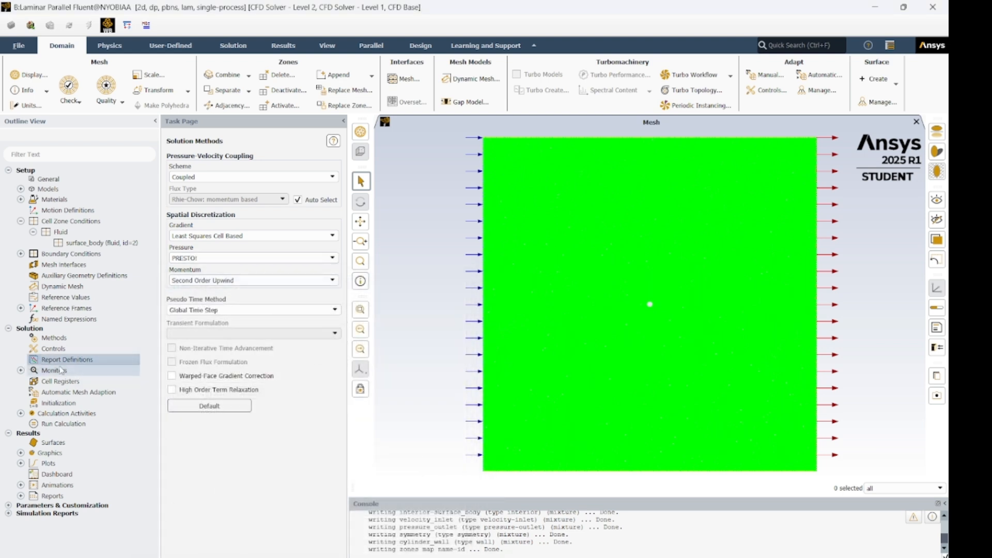
left_click(21, 371)
double_click(73, 382)
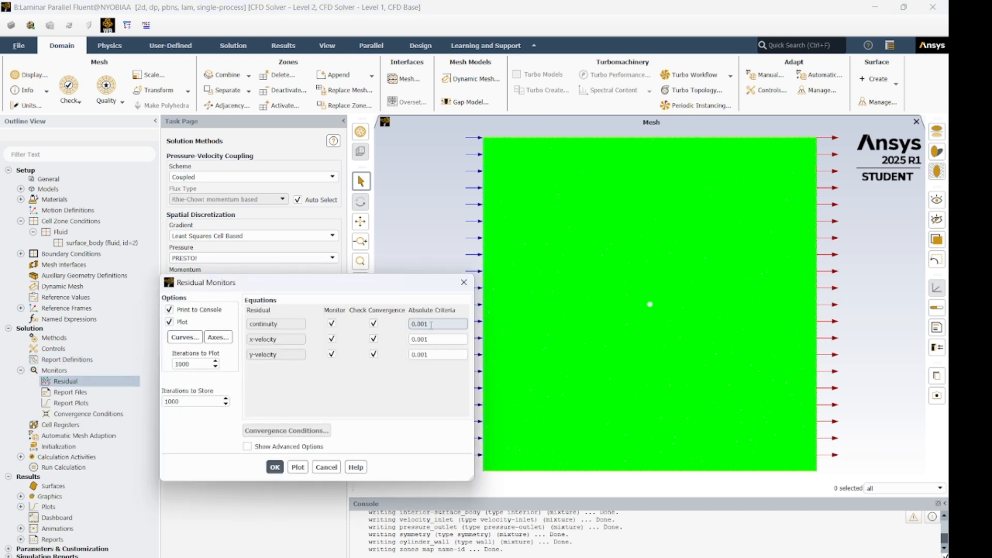
left_click(424, 324)
type("0")
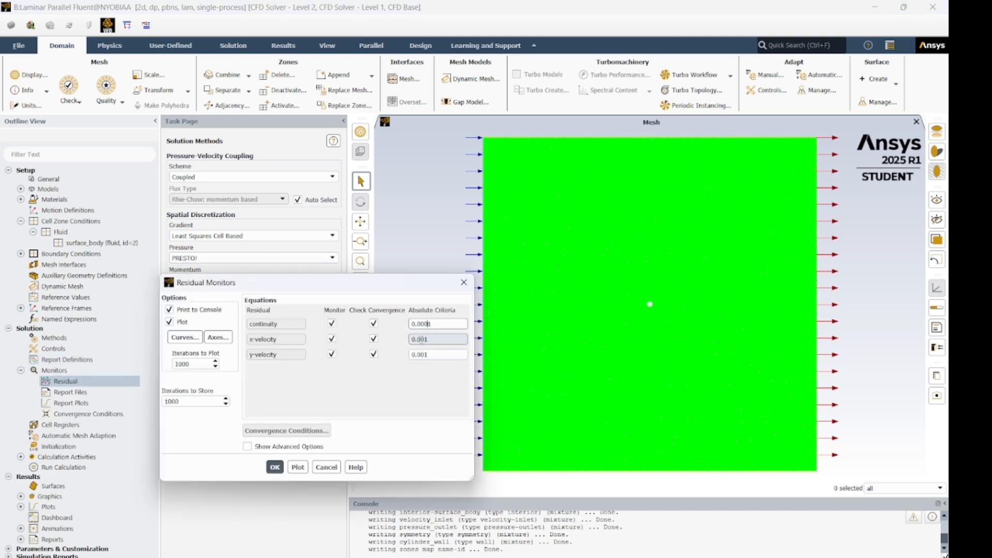
left_click(419, 339)
type("0")
left_click(419, 354)
type("0")
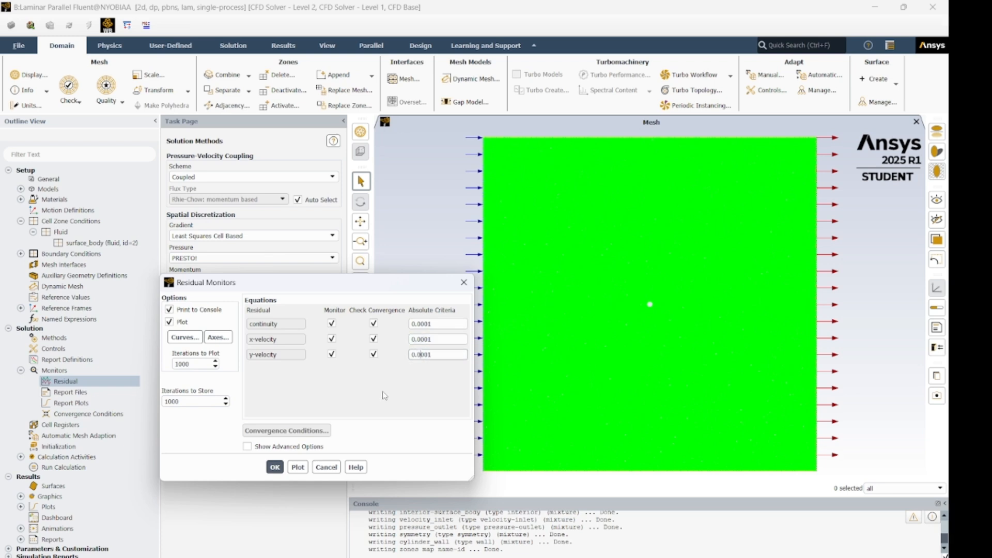
left_click(274, 467)
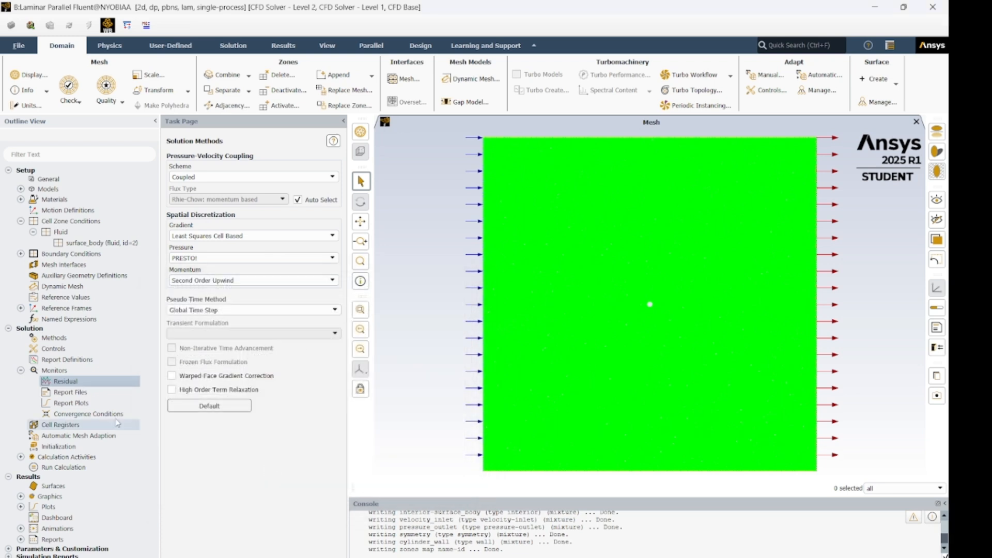
left_click(22, 371)
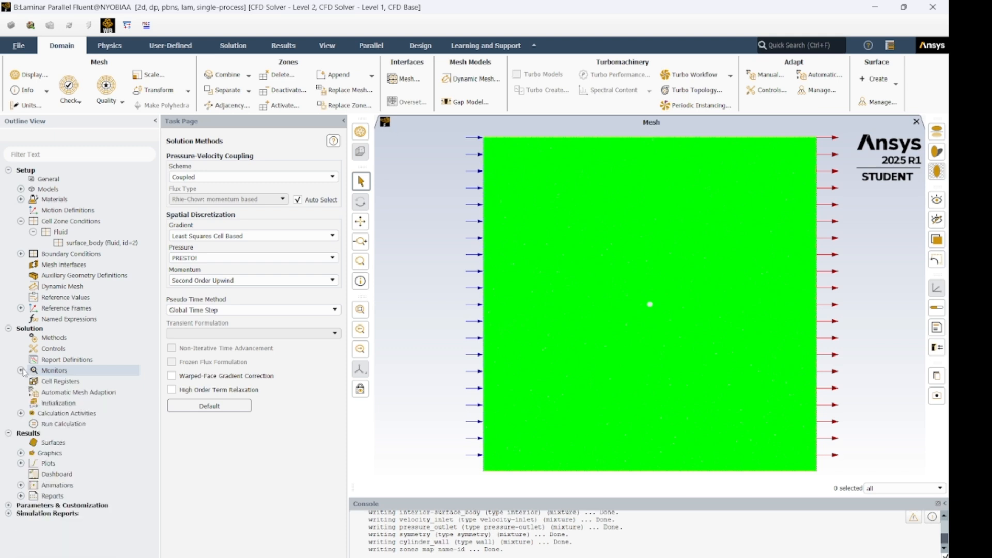
Check the general settings of the hybrid initialization and initialize the solution with this method.
left_click(61, 403)
left_click(212, 201)
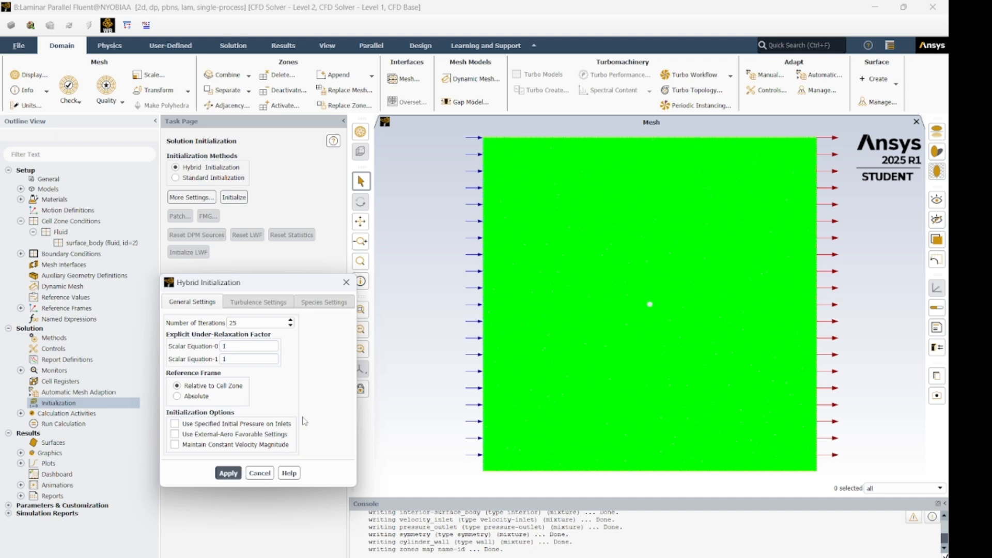
left_click(346, 282)
left_click(234, 196)
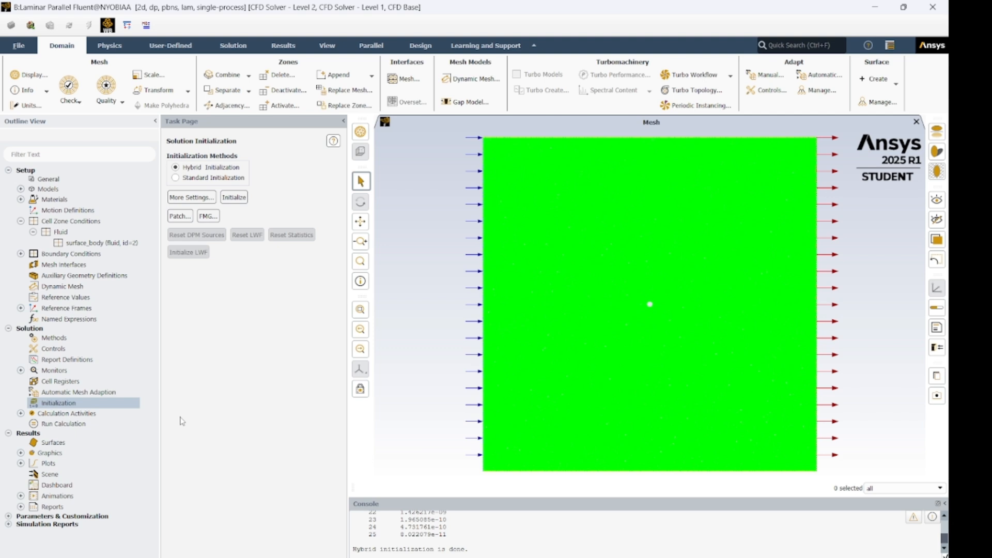
Run the laminar calculation with the number of iterations set to 1000.
left_click(69, 423)
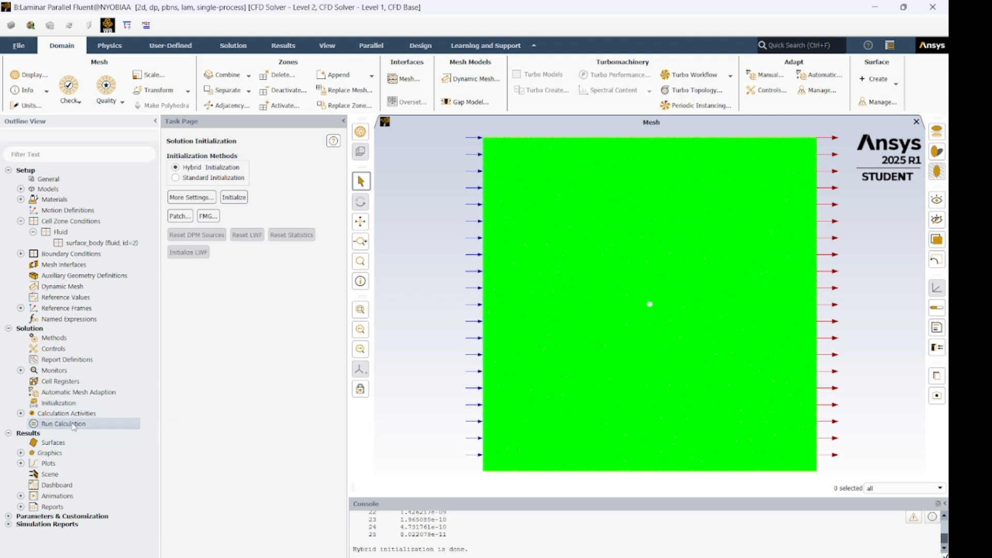
left_click(182, 278)
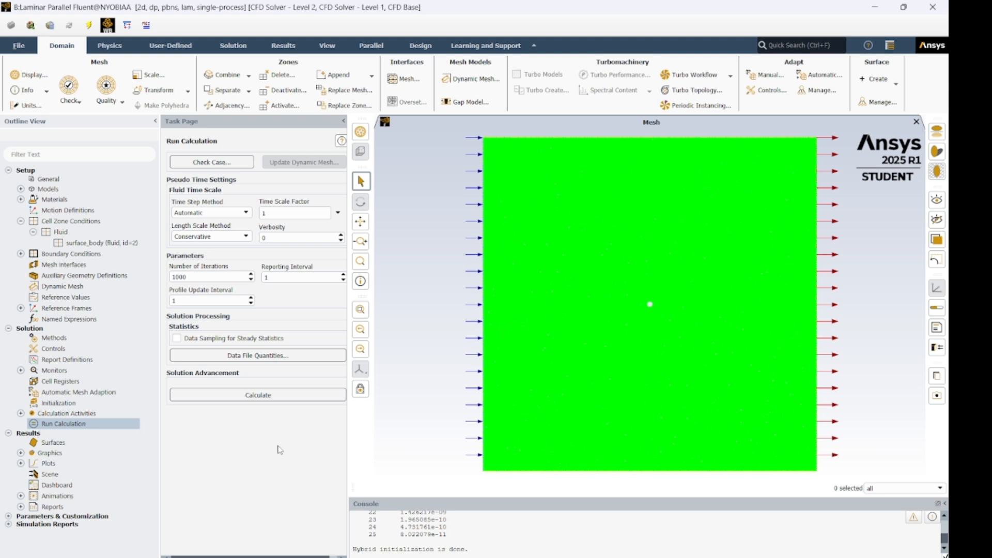
left_click(248, 401)
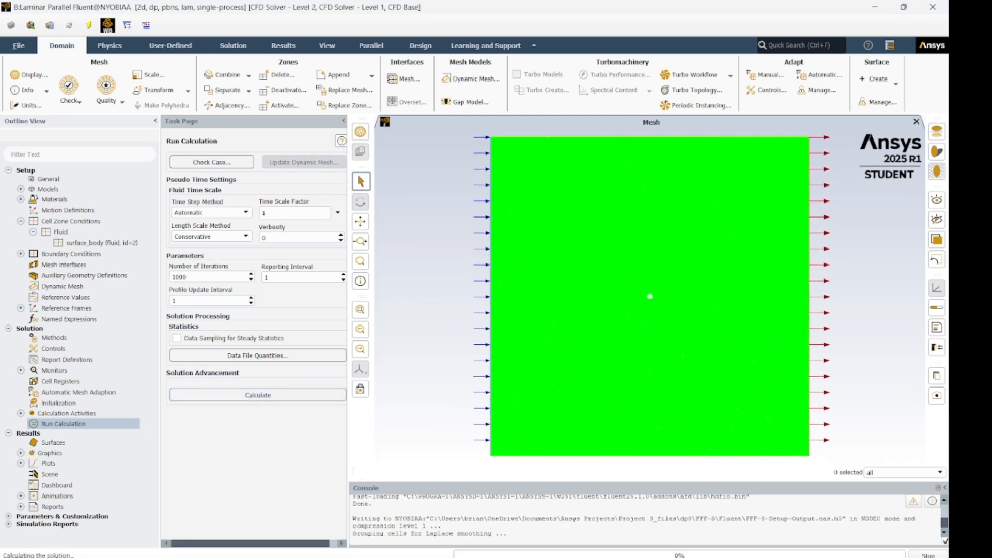
mouse_move(666, 557)
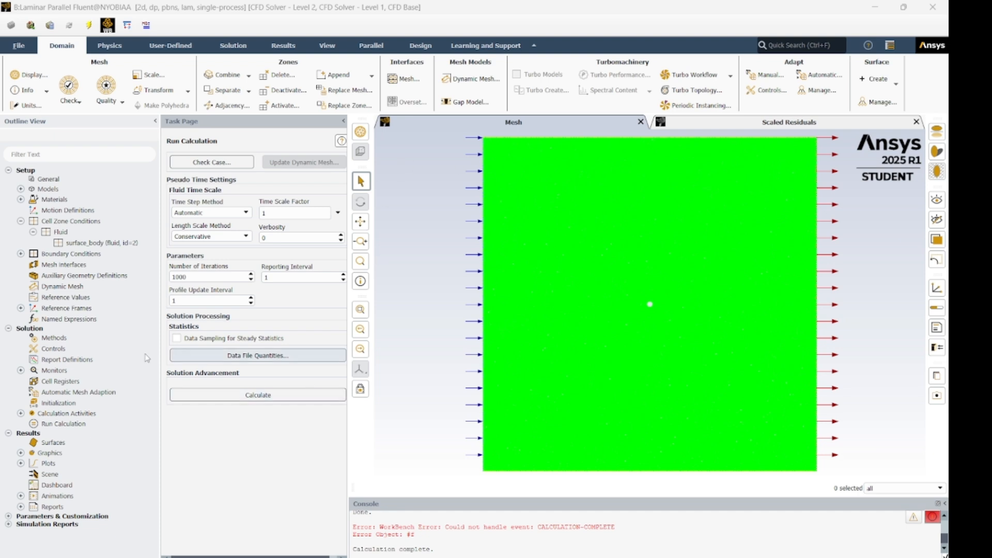
Create and display a filled static pressure contour with contour lines on all five surfaces.
left_click(20, 452)
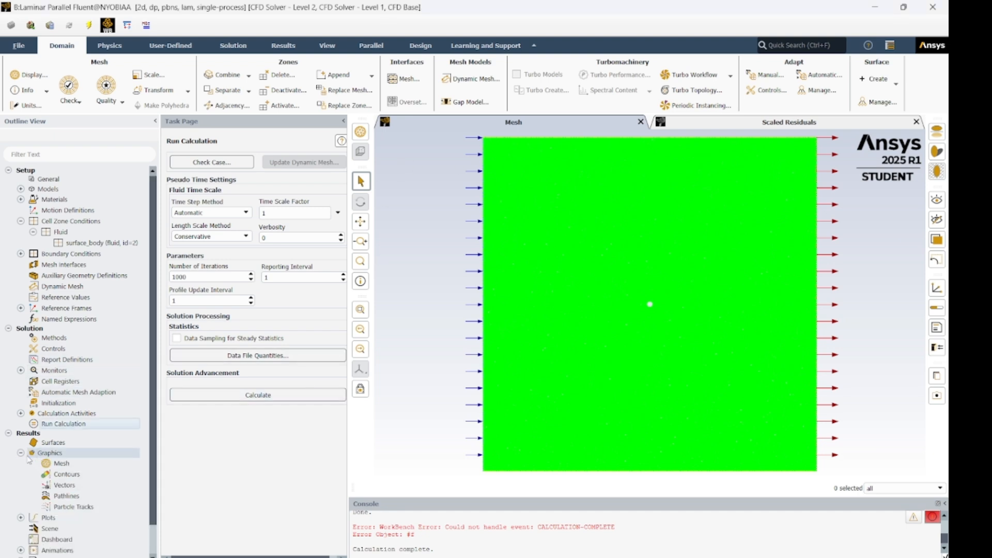
scroll(62, 449, "down", 1)
left_click(65, 446)
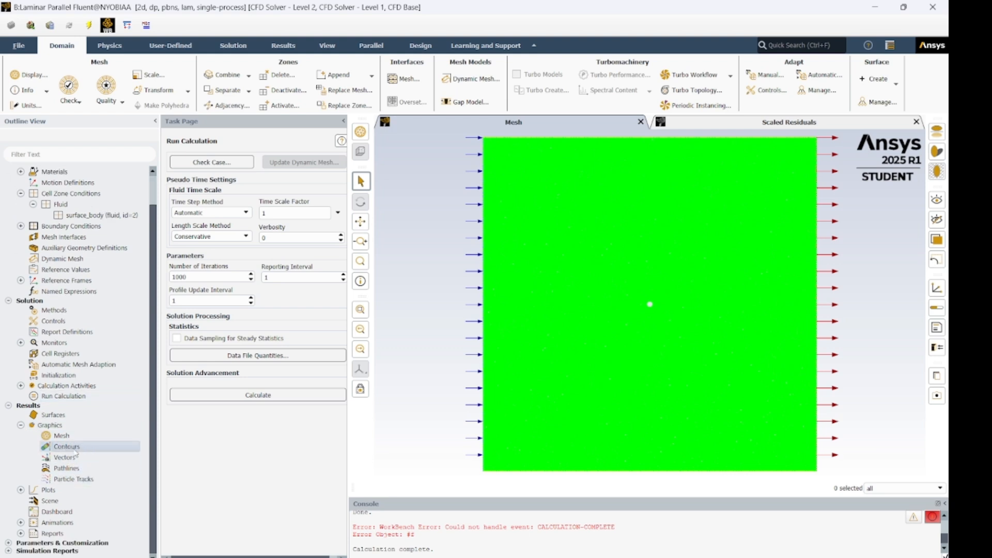
double_click(75, 451)
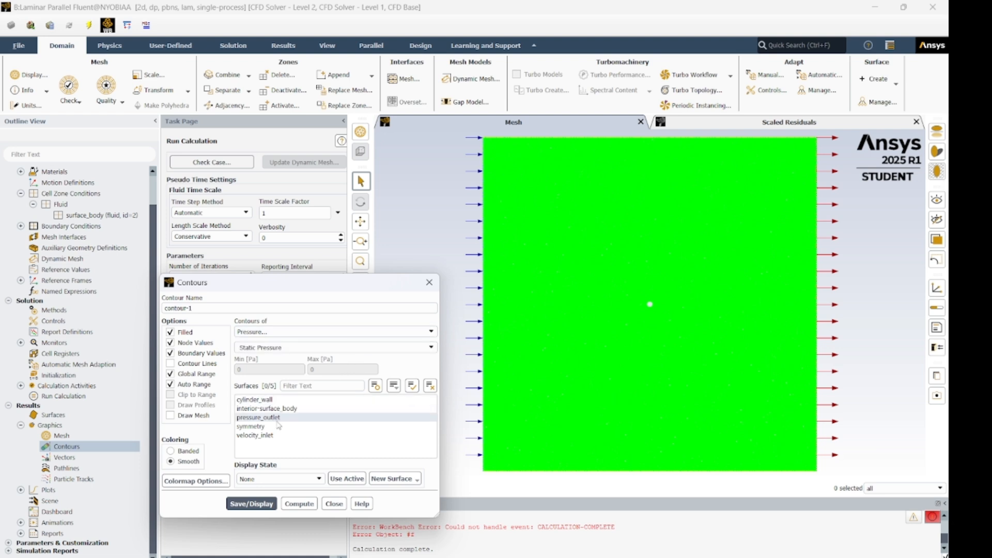
left_click_drag(269, 435, 255, 400)
left_click(171, 363)
left_click(263, 503)
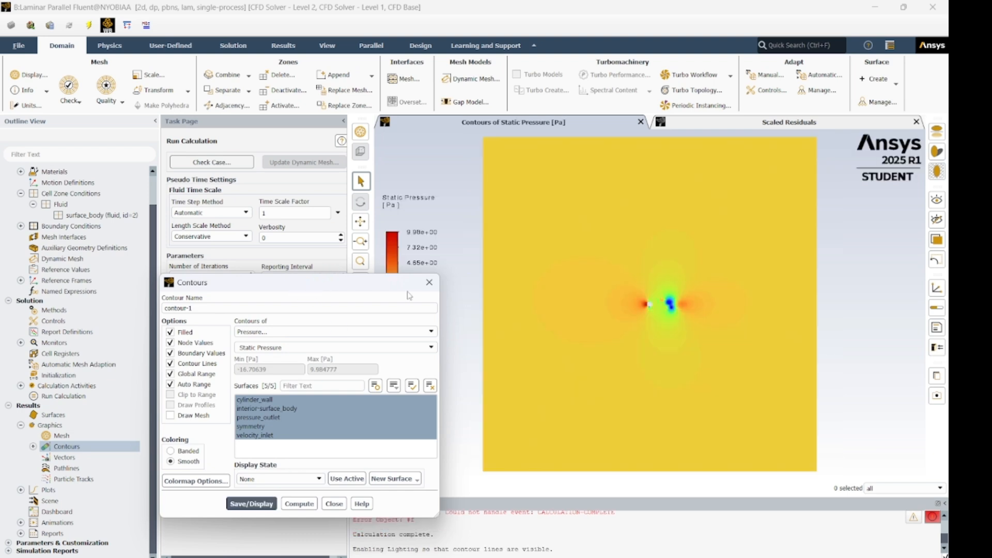
Examine the static pressure contours around the cylinder, then redisplay the saved plot and close its settings.
left_click_drag(305, 285, 193, 242)
middle_click_drag(577, 262, 581, 253)
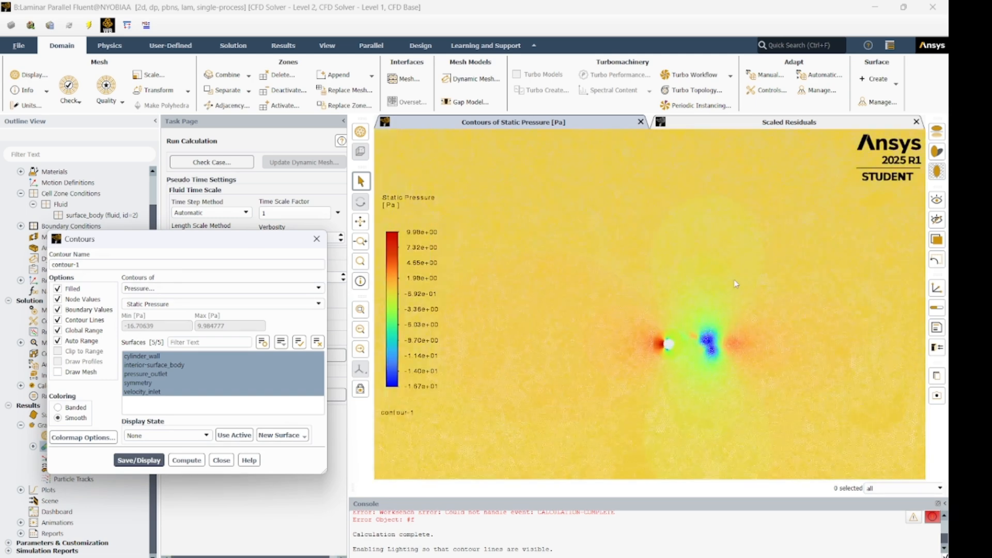
scroll(713, 269, "down", 2)
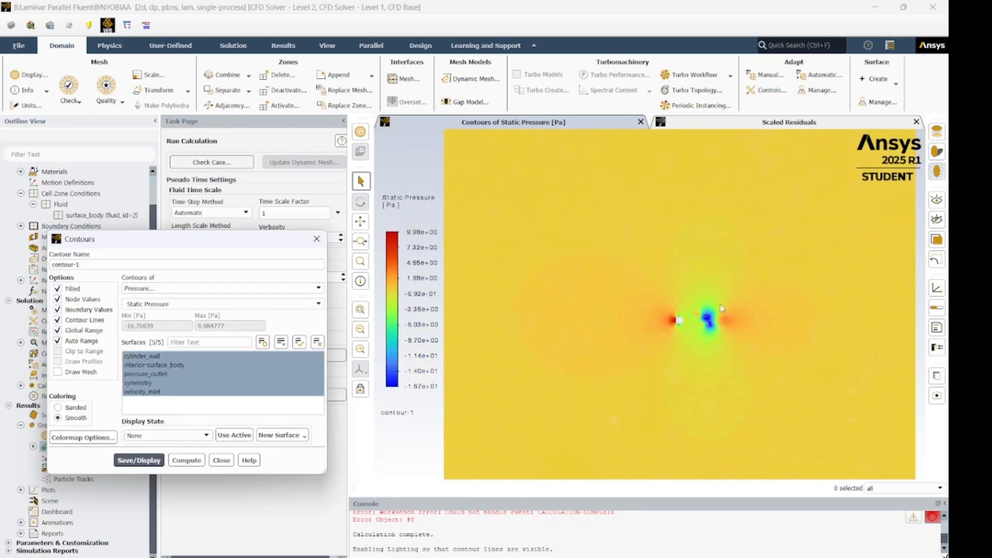
scroll(796, 297, "up", 1)
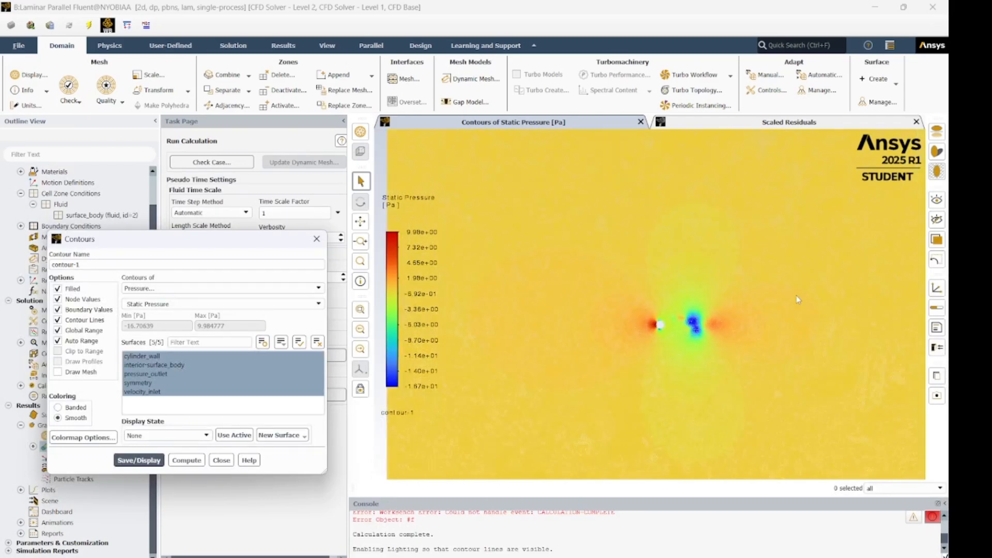
scroll(771, 351, "down", 1)
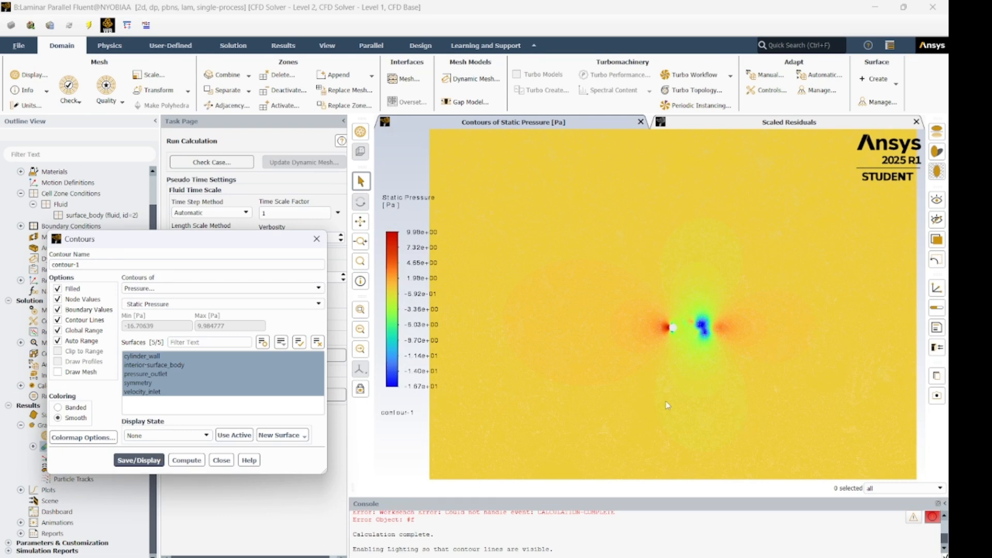
left_click(157, 461)
left_click(221, 460)
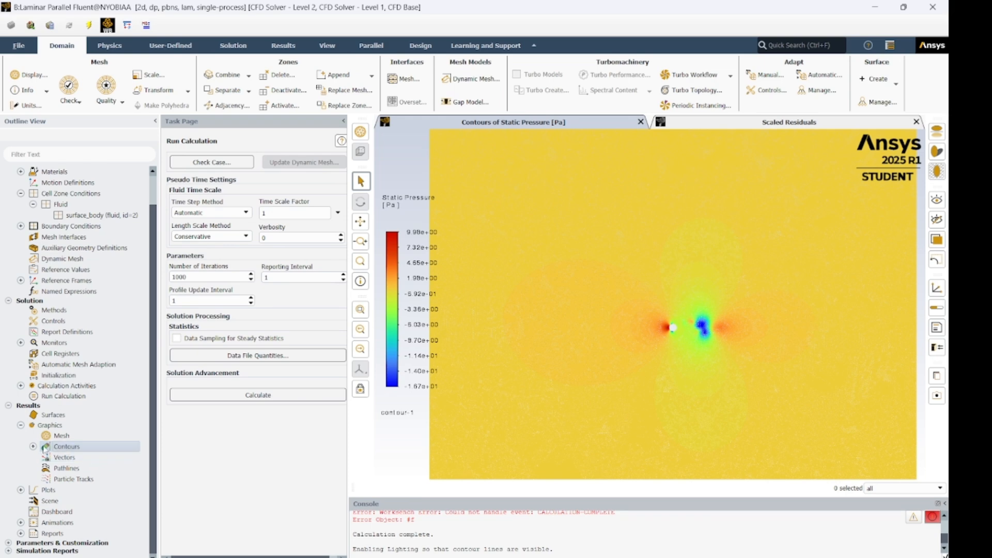
Create and display a second filled contour of velocity magnitude with contour lines on all five surfaces.
double_click(87, 447)
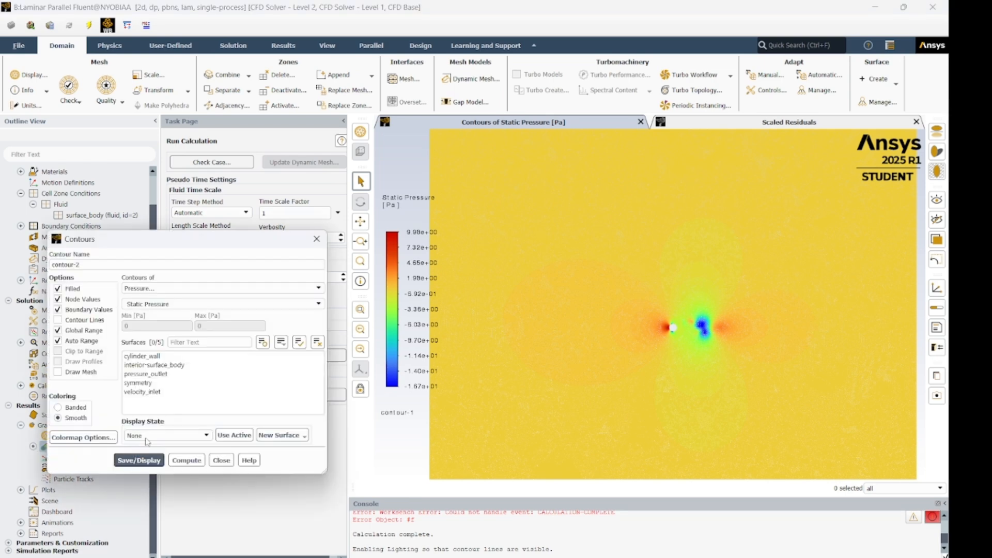
left_click(199, 288)
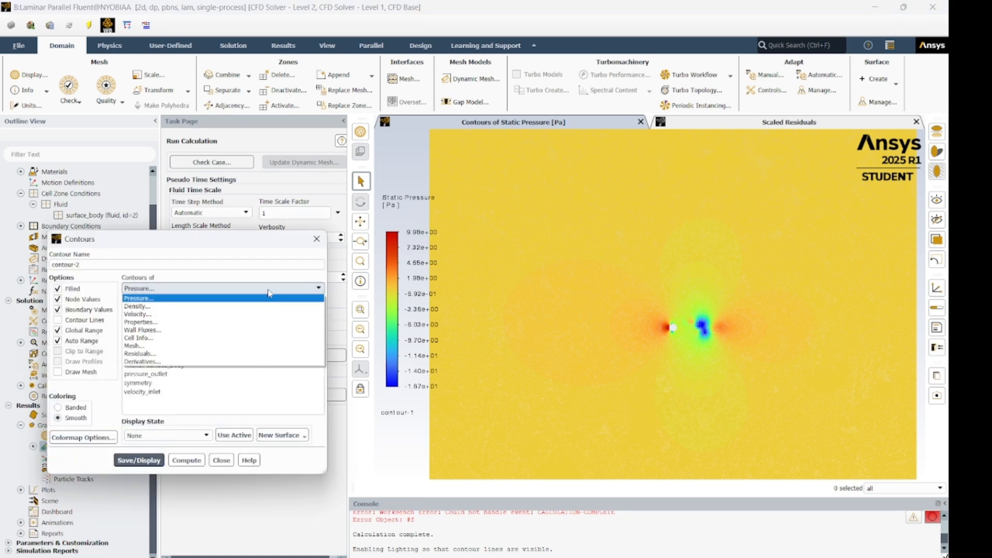
left_click(194, 314)
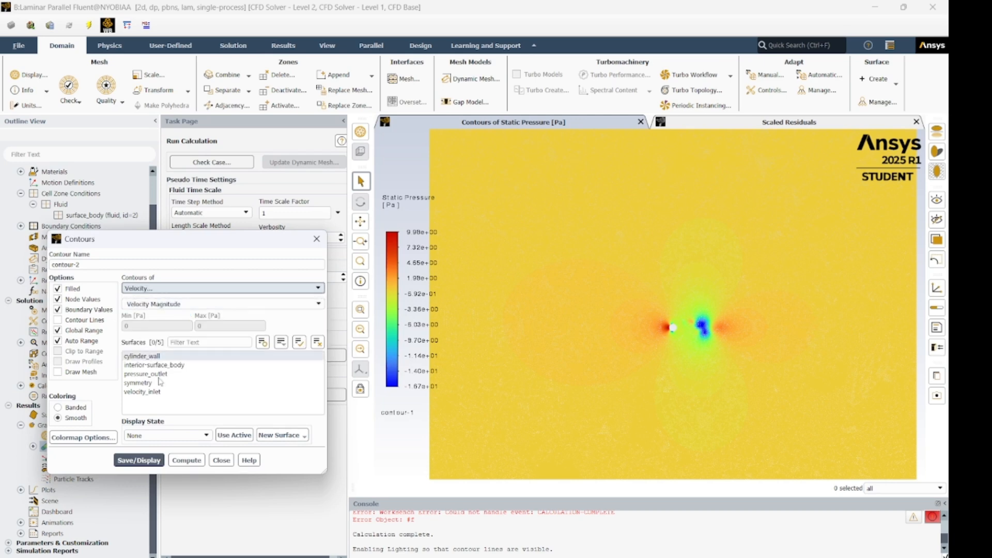
left_click_drag(153, 396, 163, 342)
left_click(59, 320)
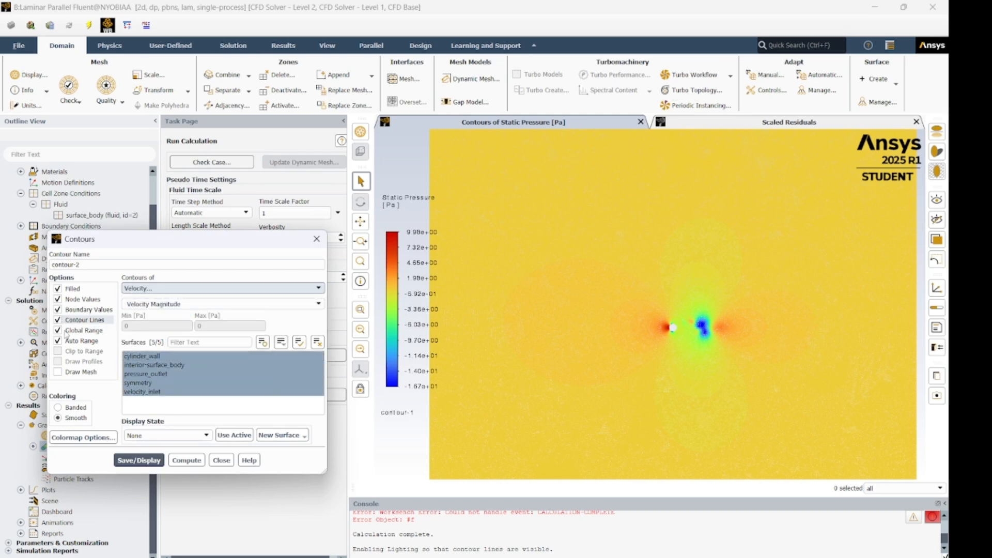
left_click(156, 464)
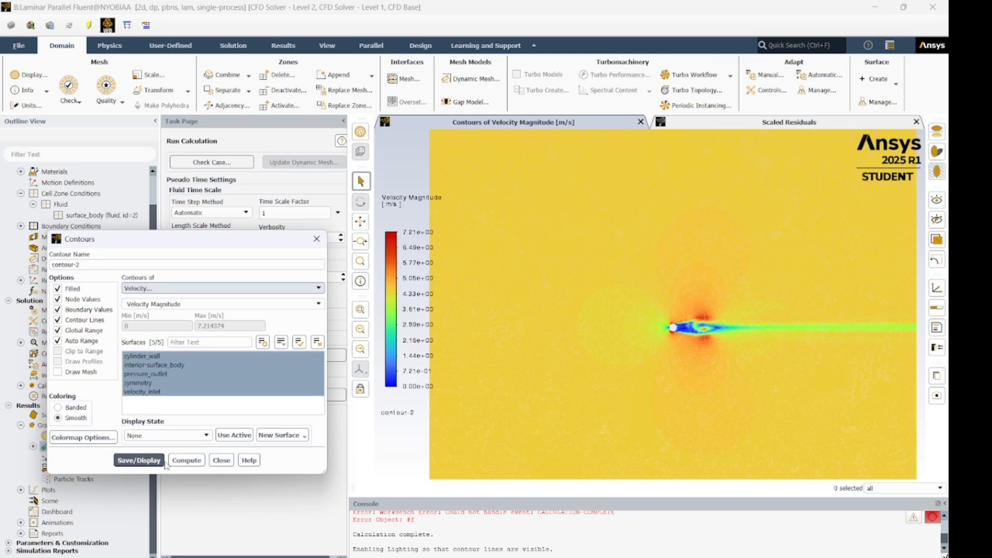
left_click(221, 460)
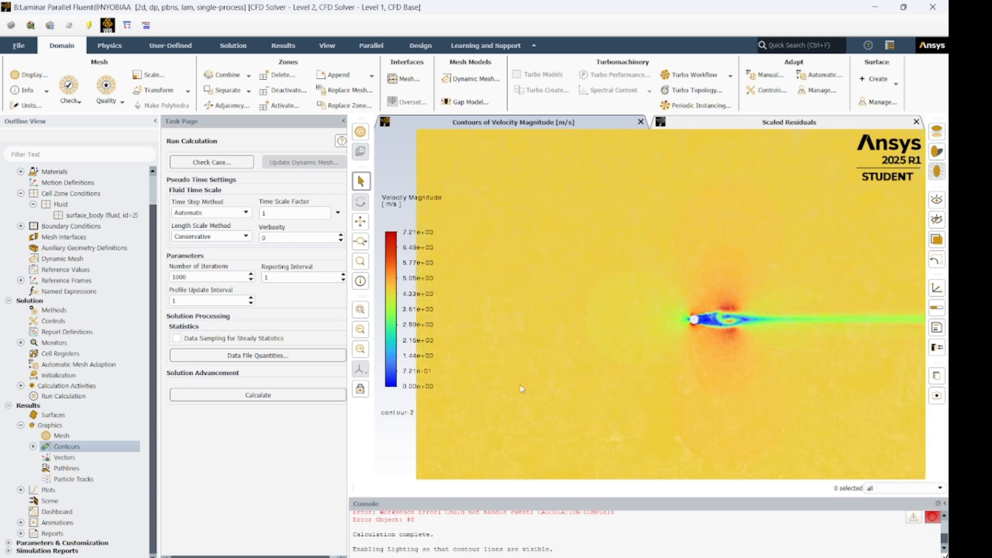
Examine the velocity magnitude contours around the cylinder and along its wake.
scroll(521, 390, "down", 3)
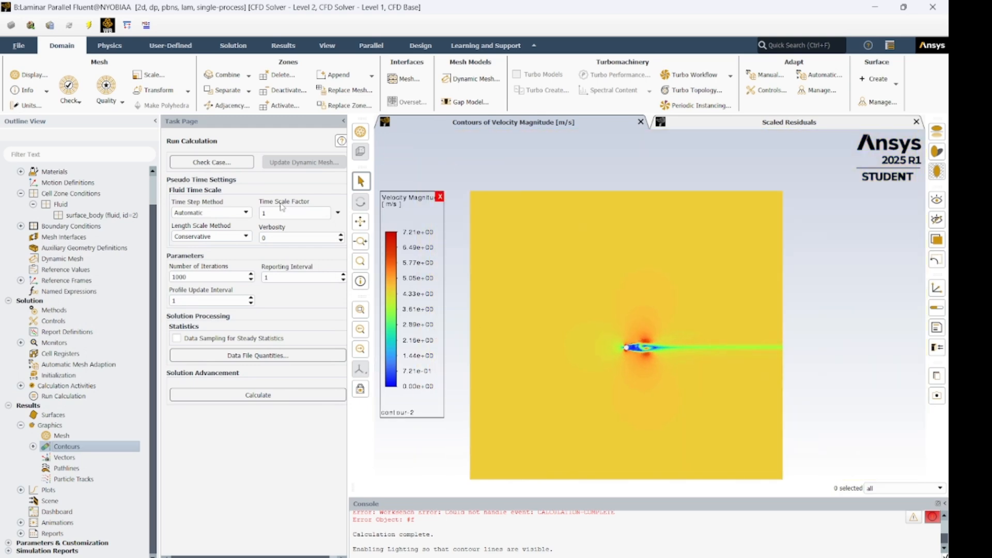
left_click(360, 221)
left_click_drag(571, 312, 567, 265)
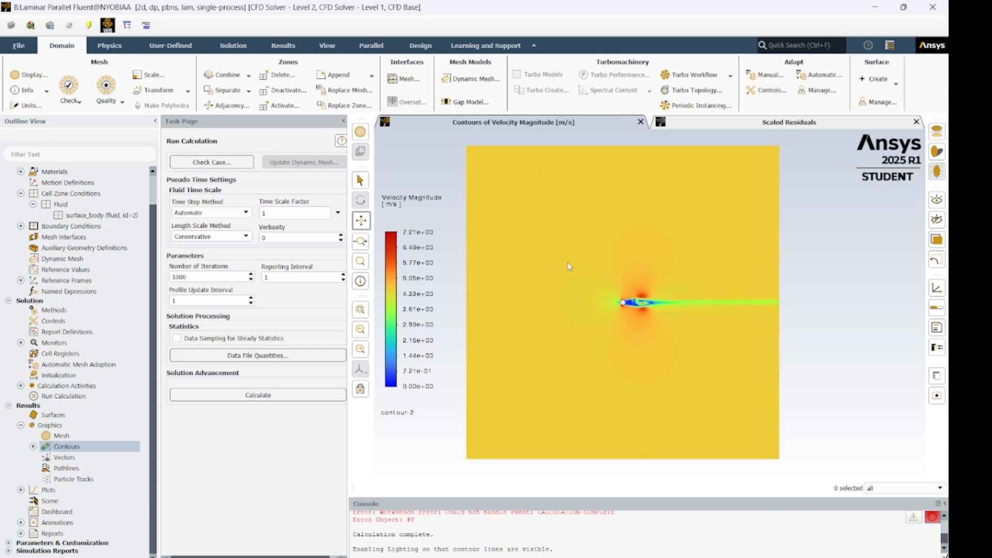
scroll(603, 286, "down", 1)
scroll(602, 286, "up", 3)
scroll(639, 308, "down", 3)
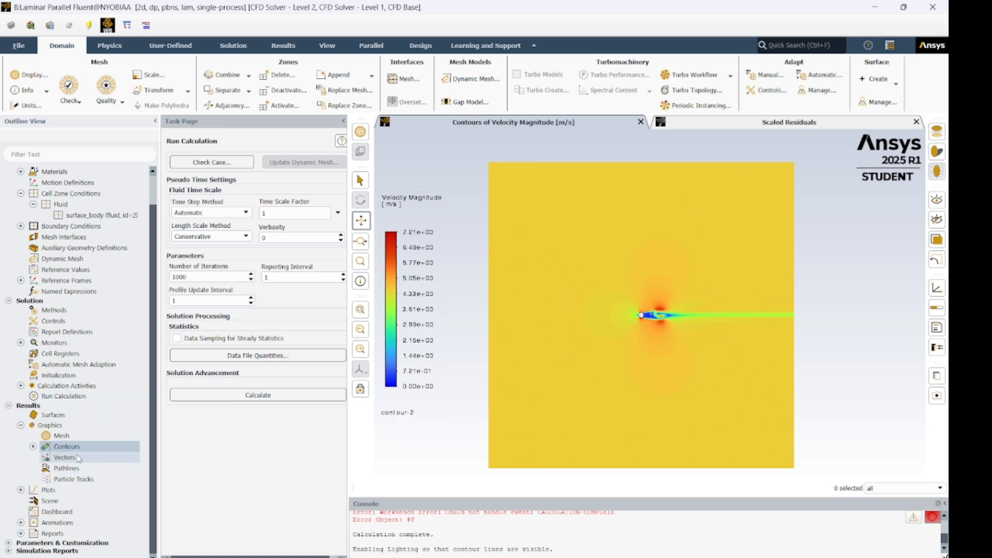
Create an XY plot of the pressure coefficient on cylinder_wall along the X direction vector.
left_click(21, 489)
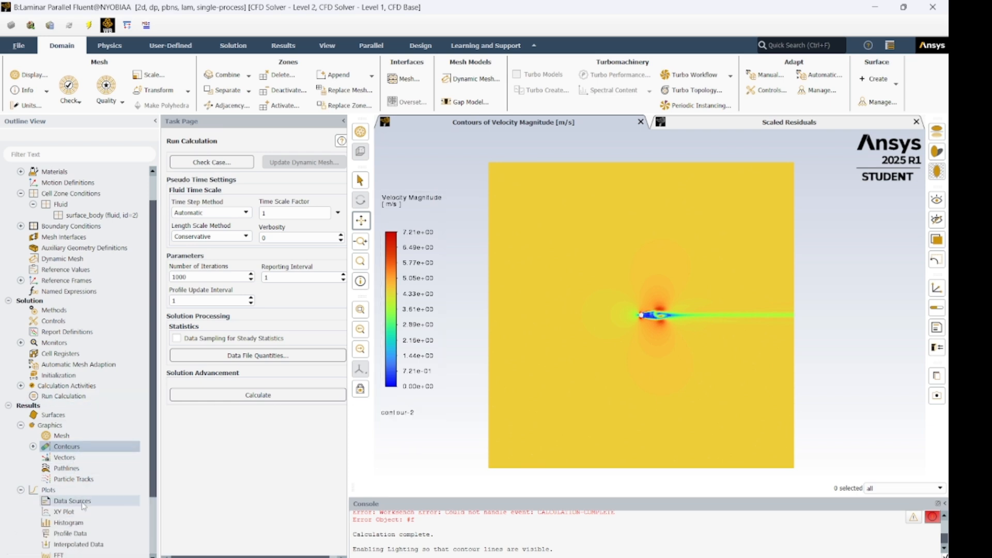
scroll(96, 490, "down", 2)
double_click(64, 435)
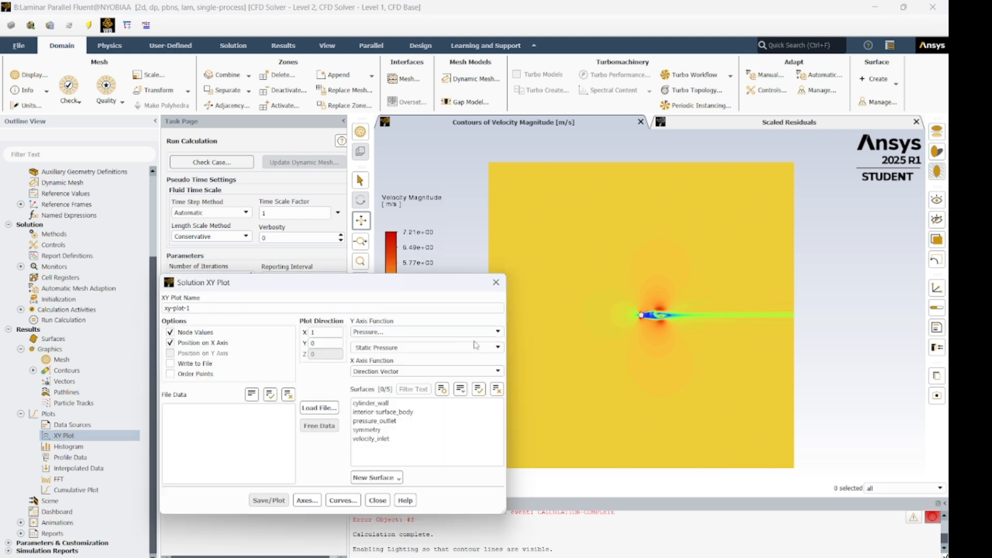
left_click(498, 348)
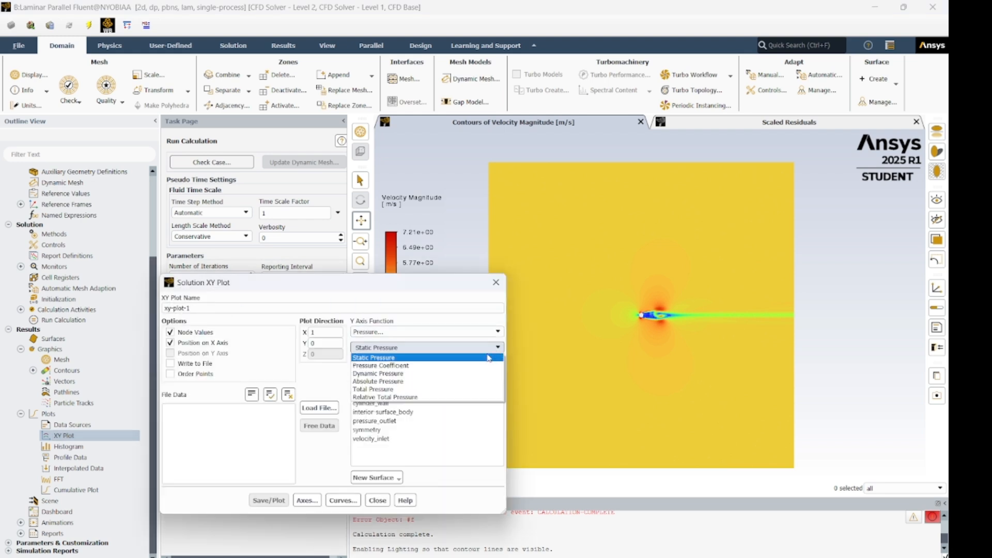
left_click(453, 366)
left_click_drag(343, 278, 225, 152)
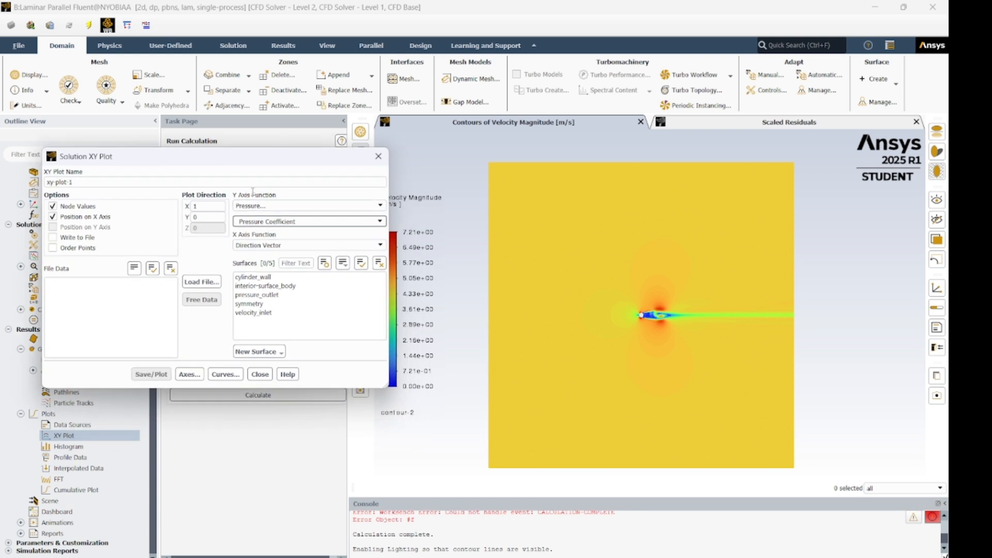
left_click(266, 278)
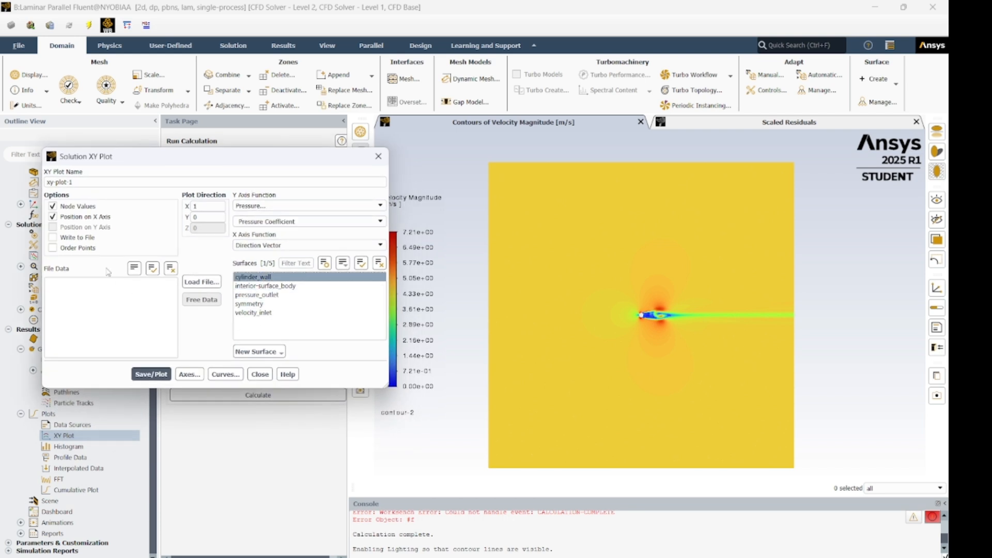
left_click(151, 374)
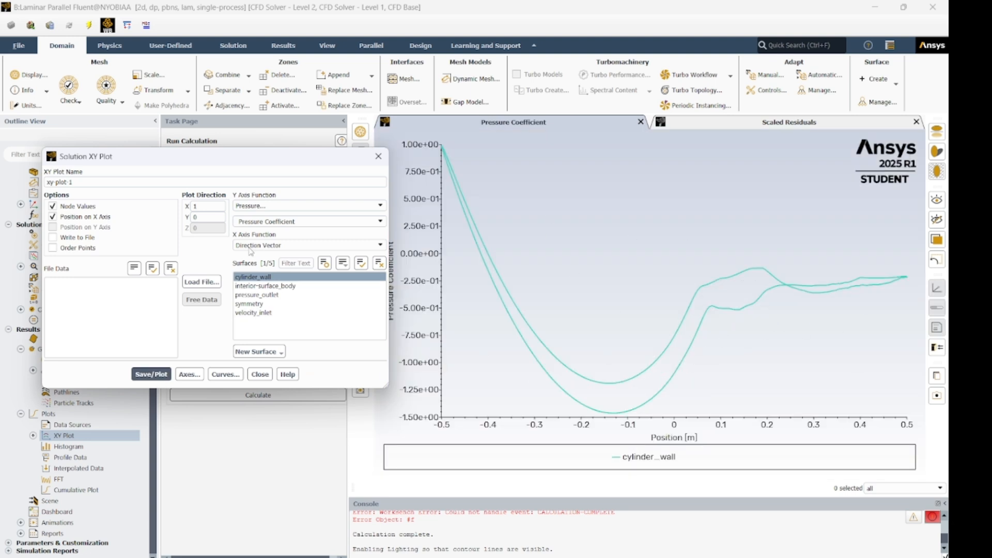
Write the pressure coefficient plot data to an XY file named "laminar flow pressure coeff".
left_click(52, 238)
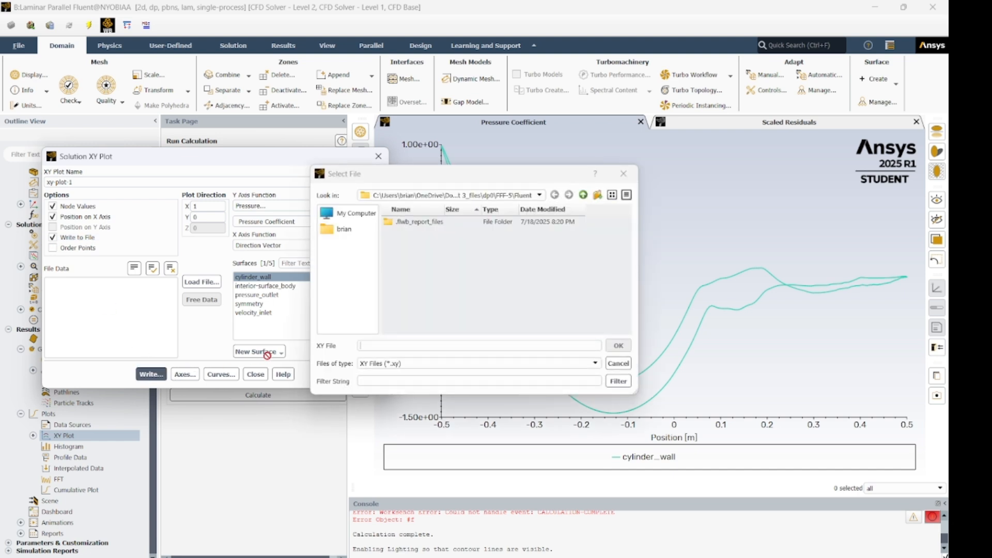
left_click(418, 345)
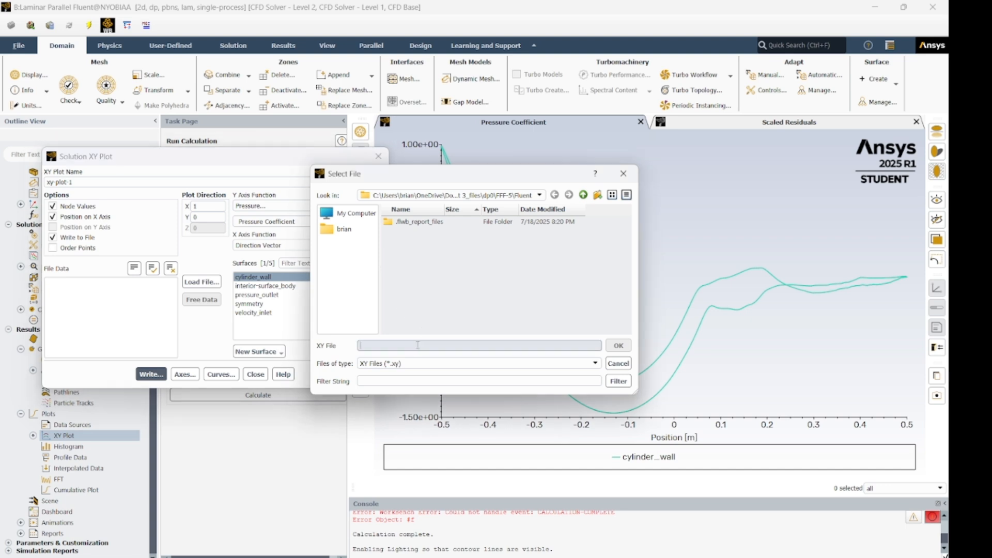
type("laminar flow pressure coeff")
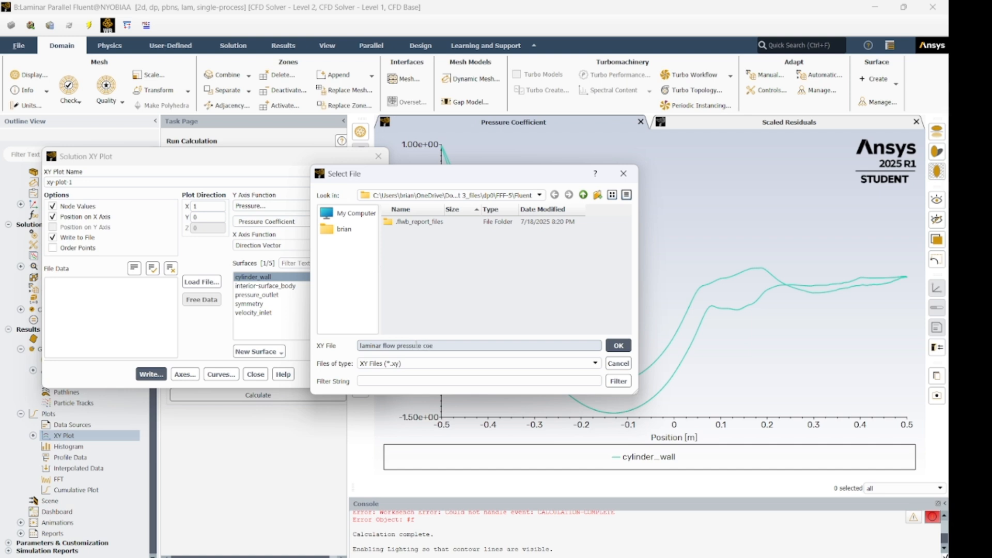
left_click(618, 345)
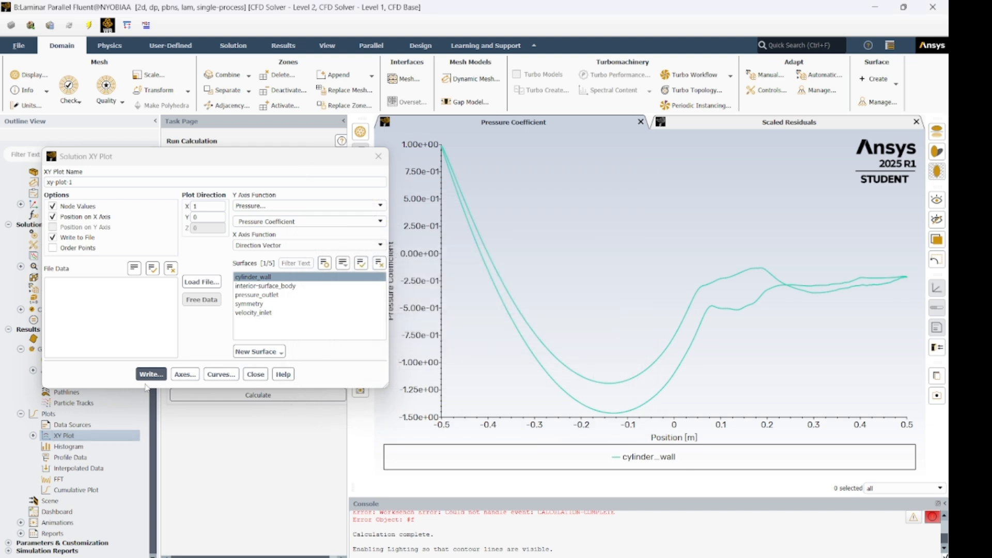
Plot velocity magnitude against curve length on cylinder_wall, with writing to file turned off.
left_click(309, 245)
left_click(310, 264)
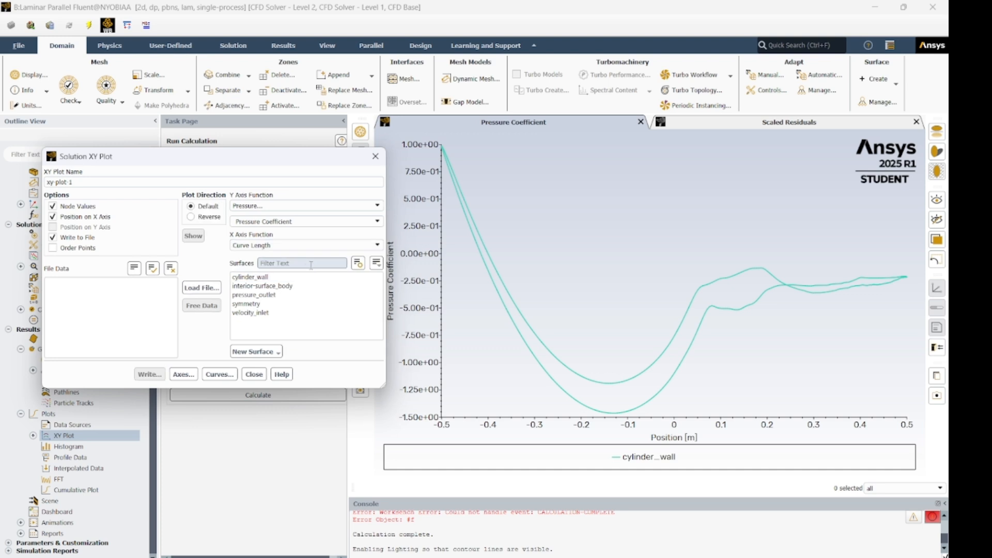
left_click(278, 204)
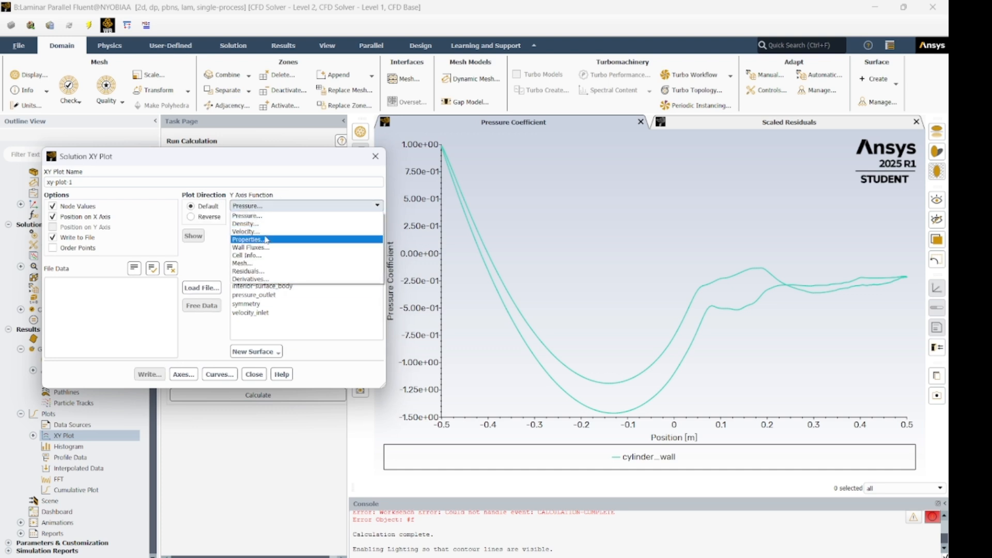
left_click(266, 231)
left_click(254, 277)
left_click(150, 375)
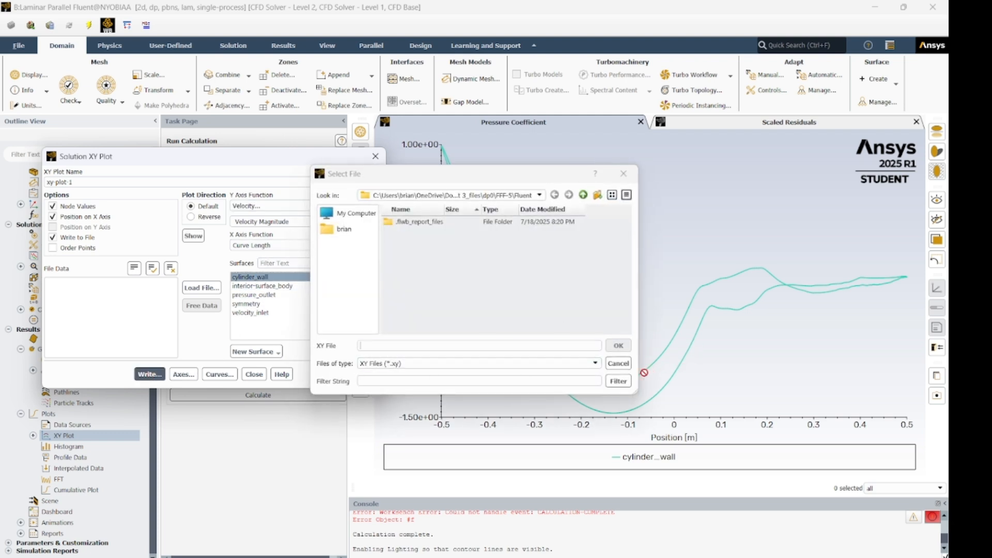
left_click(618, 363)
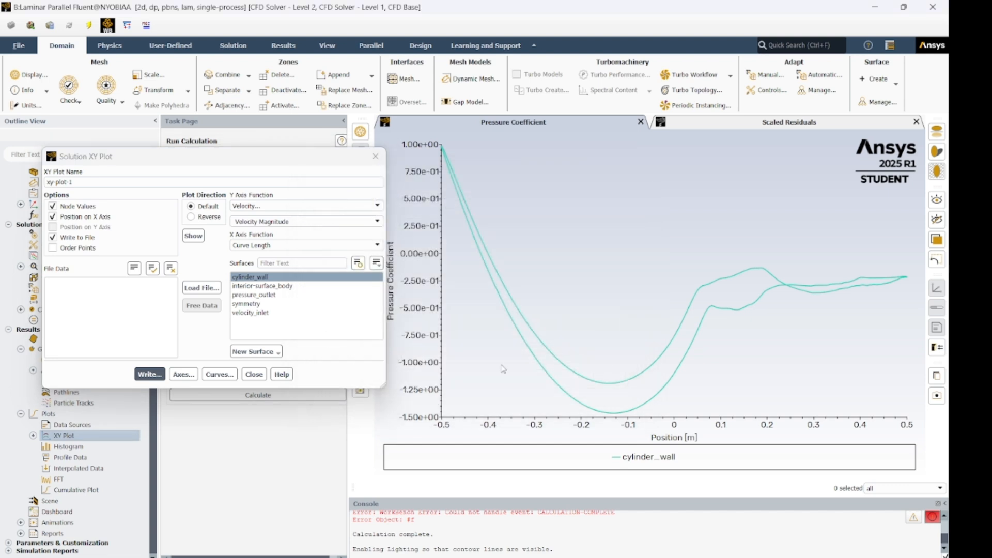
left_click(53, 238)
left_click(151, 376)
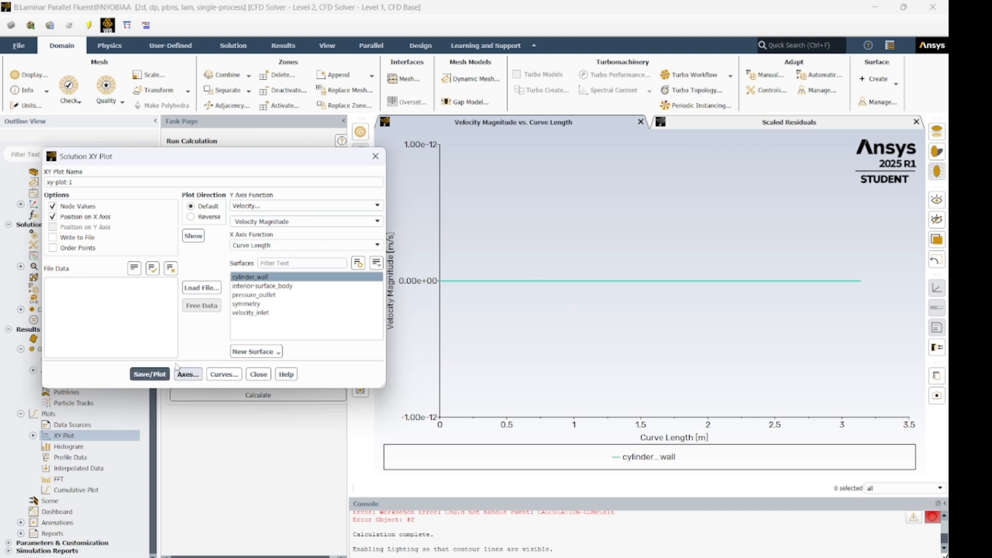
Write the velocity magnitude plot data to an XY file named "laminar flow velocity".
left_click(53, 237)
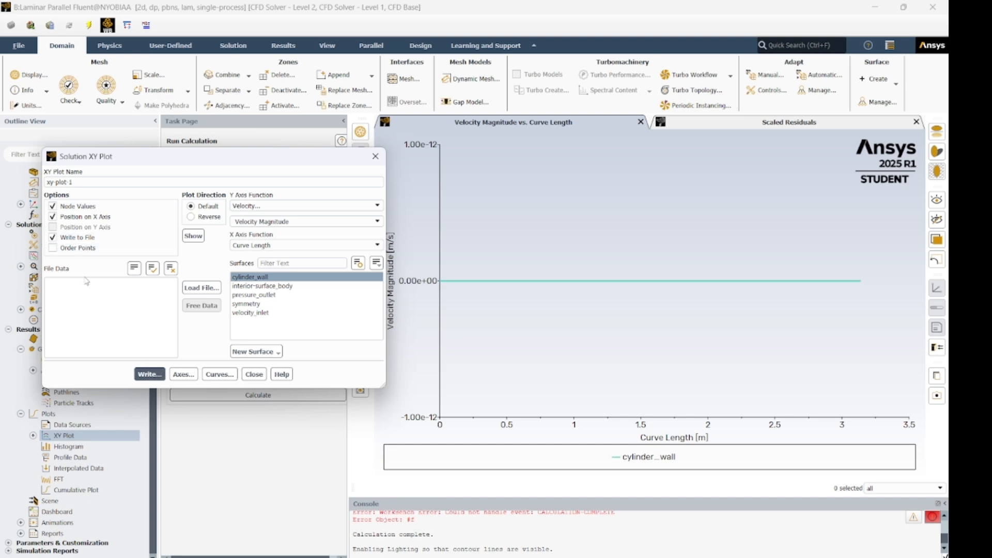
left_click(150, 374)
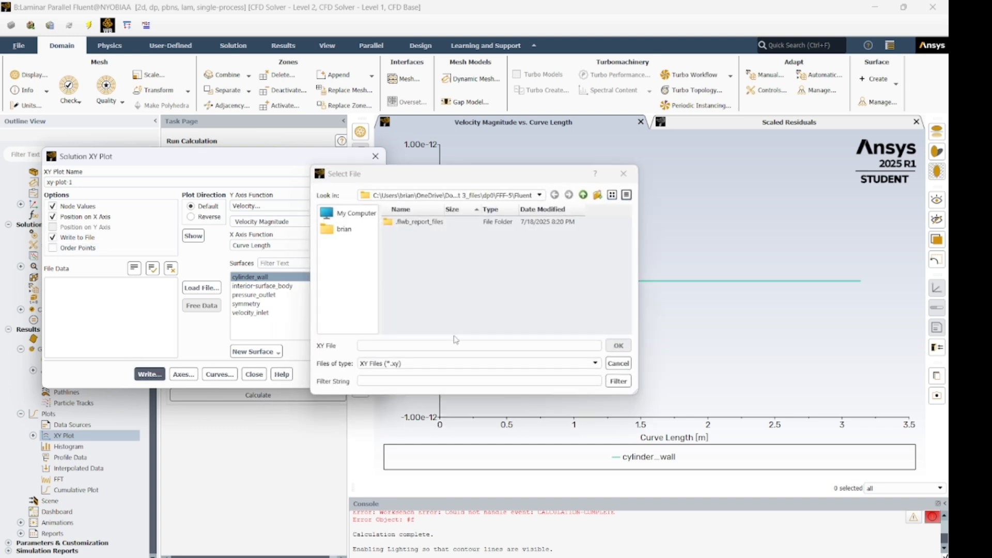
left_click(425, 343)
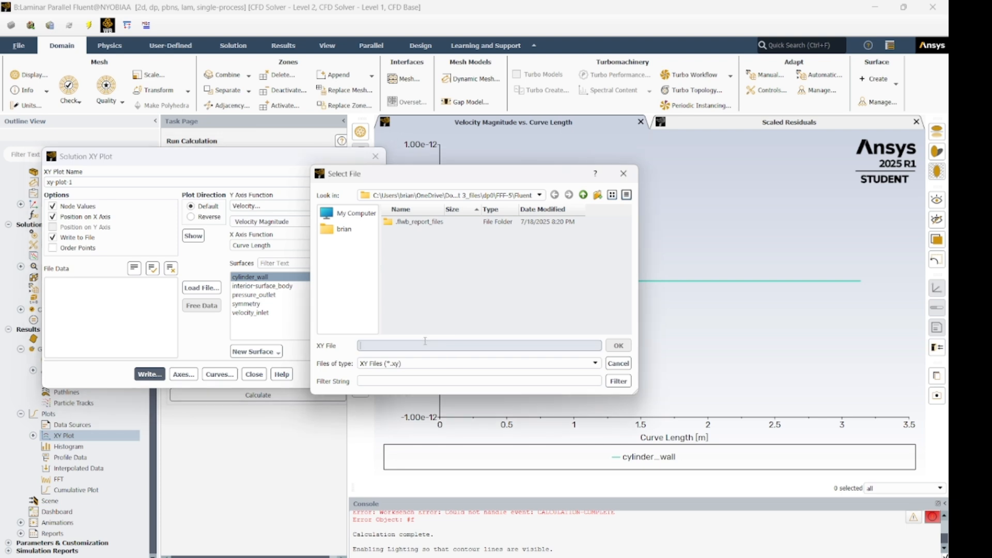
type("laminar flow velocity")
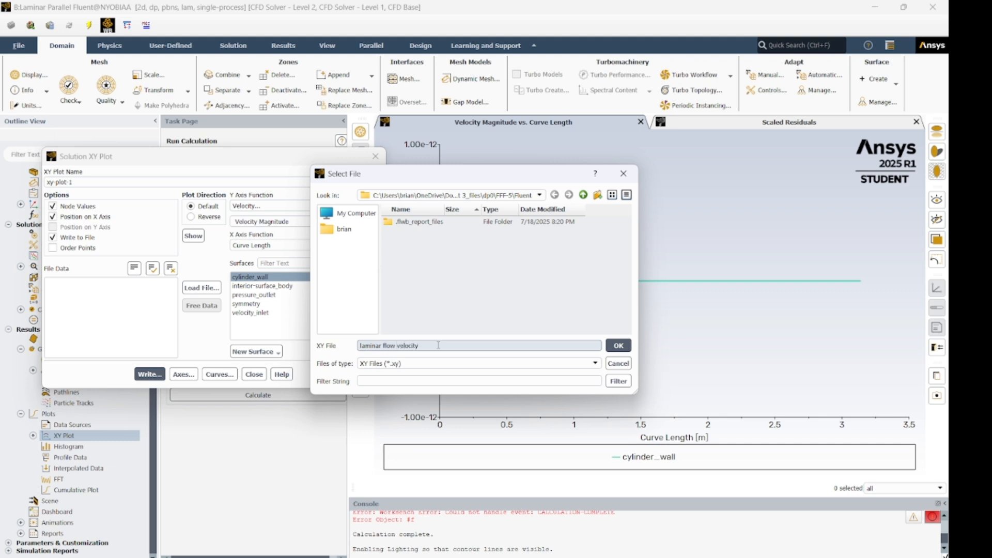
left_click(621, 347)
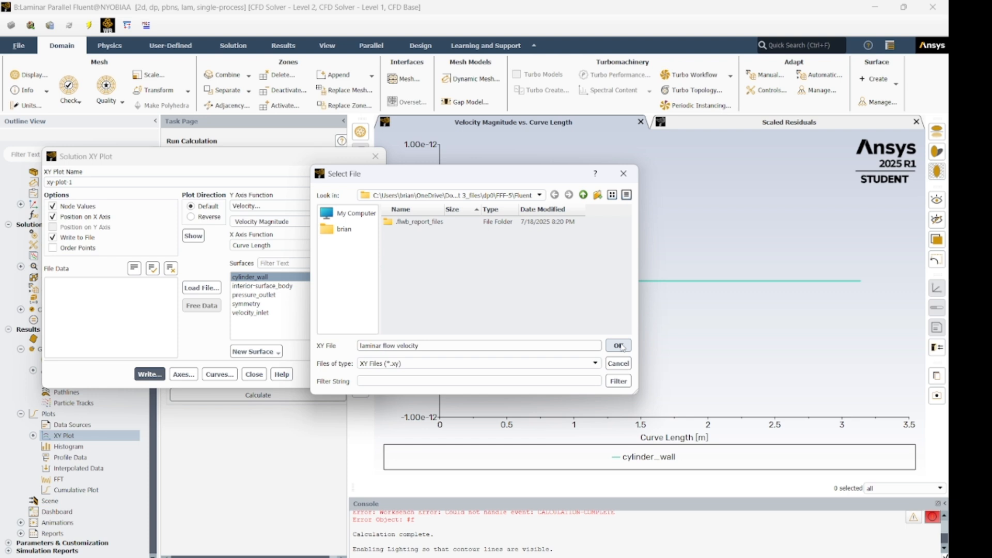
left_click(619, 345)
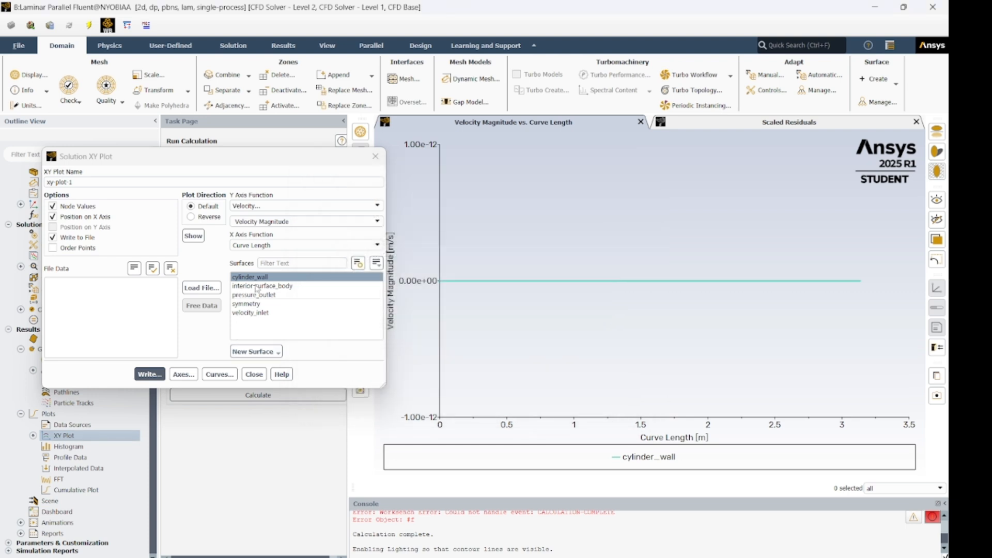
Set the XY plot's Y axis function to Pressure Coefficient.
left_click(322, 206)
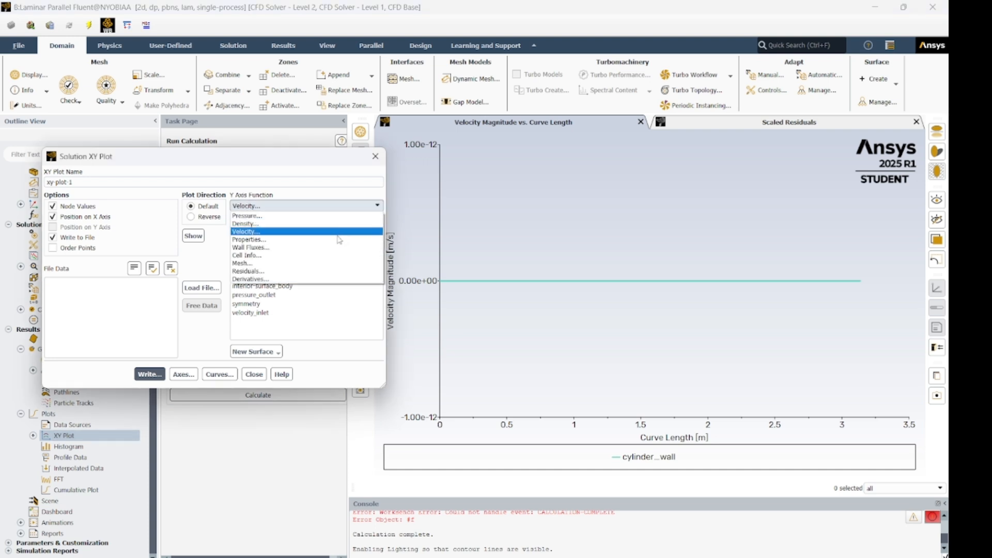
left_click(308, 215)
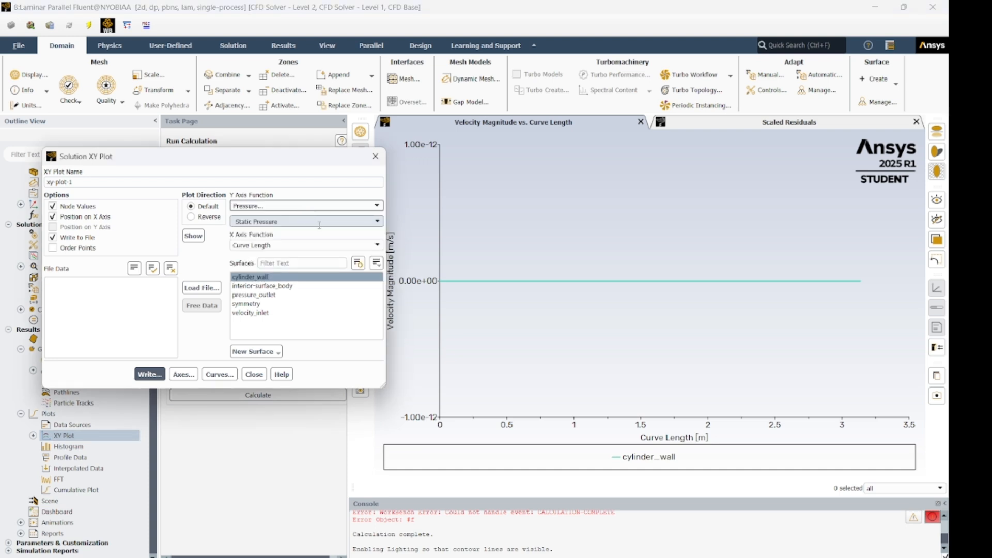
left_click(340, 221)
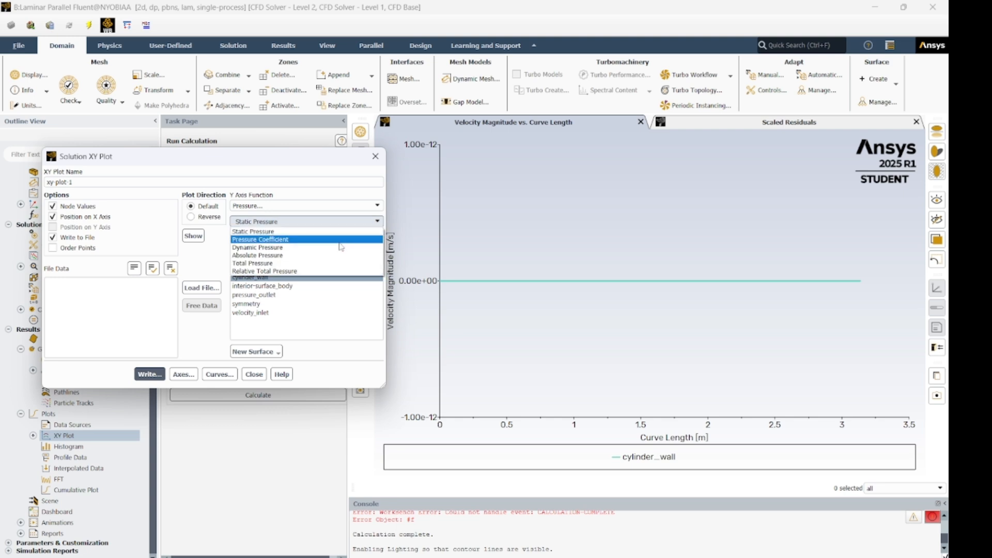
left_click(338, 241)
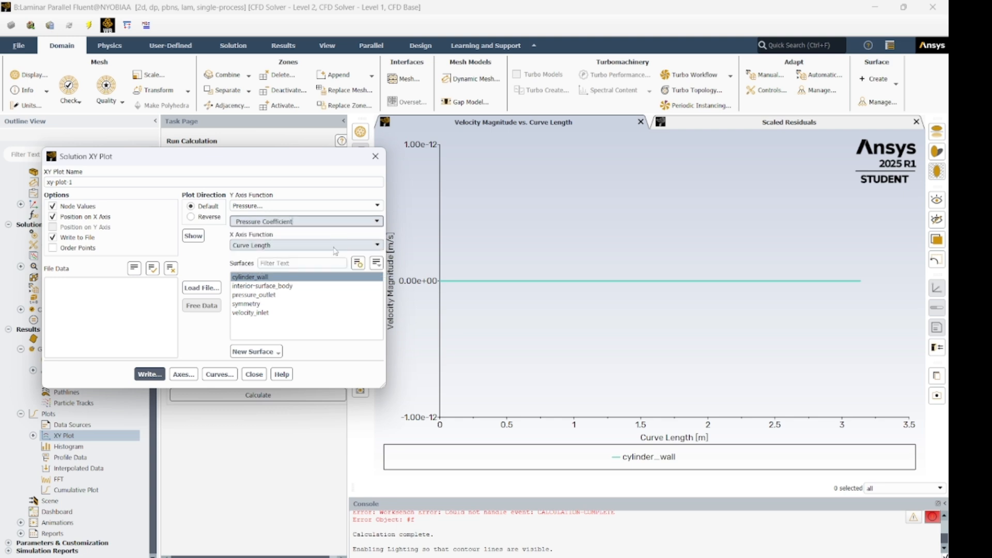
left_click(334, 245)
left_click(320, 254)
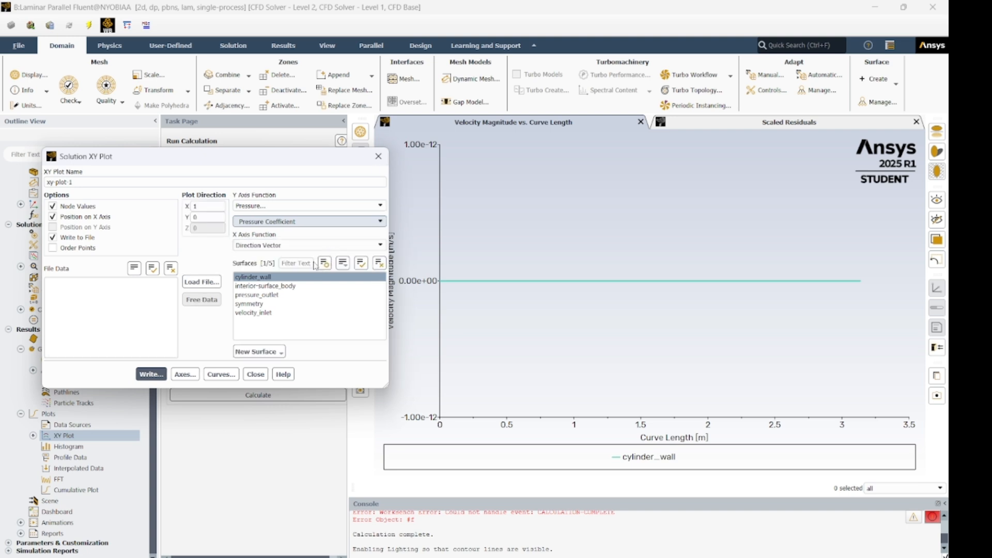
left_click(299, 247)
left_click(310, 264)
left_click(255, 277)
left_click(149, 374)
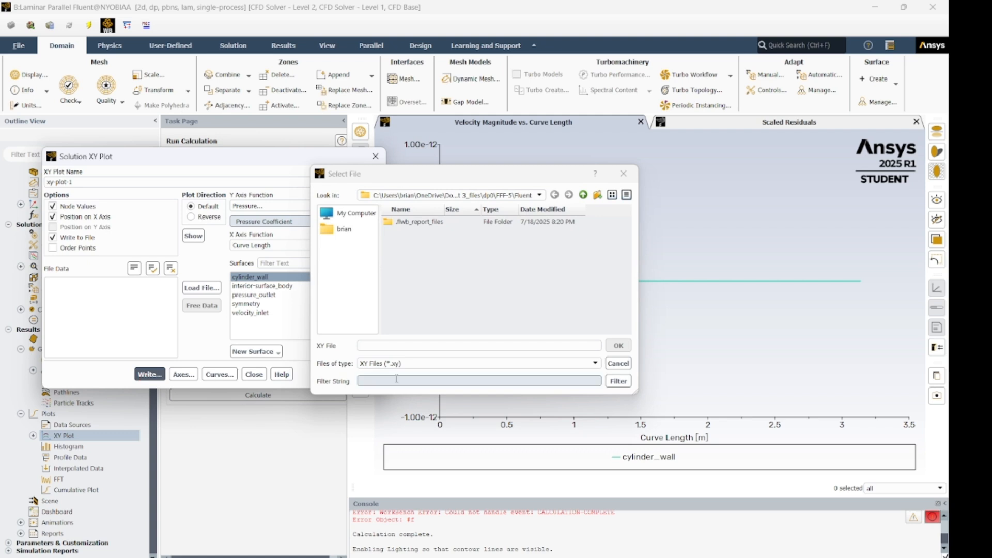
left_click(618, 364)
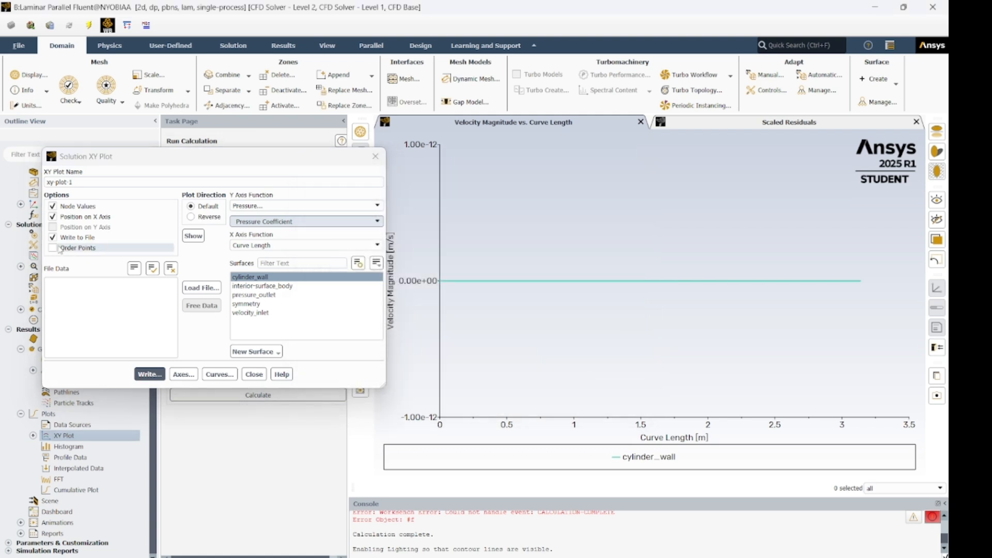
Turn off writing to file and plot the pressure coefficient against curve length on cylinder_wall.
left_click(53, 237)
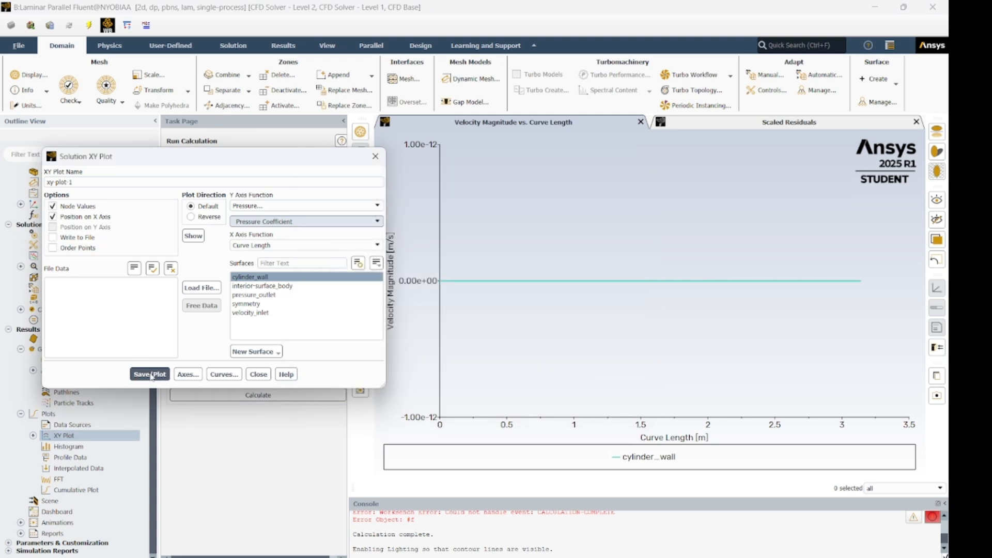
left_click(148, 372)
left_click(154, 378)
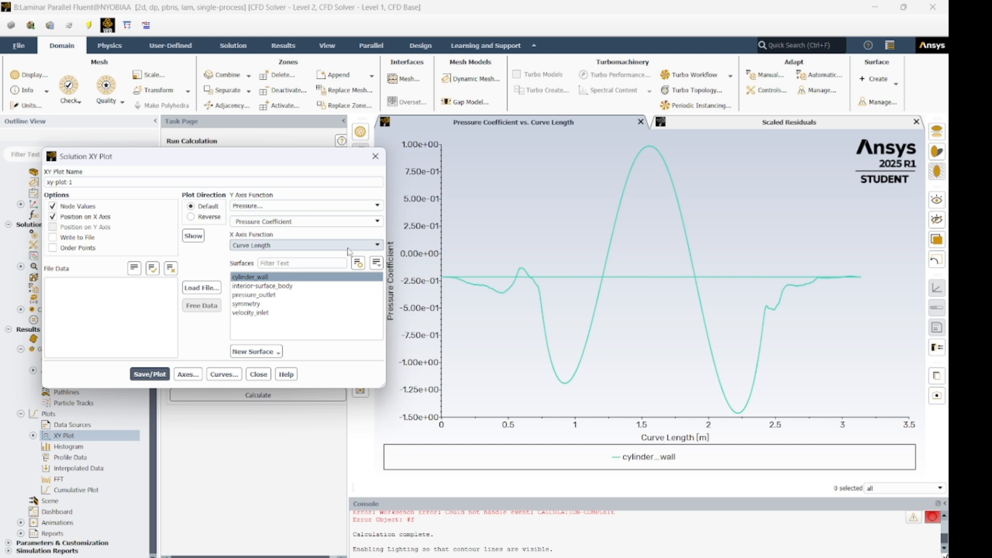
left_click(378, 245)
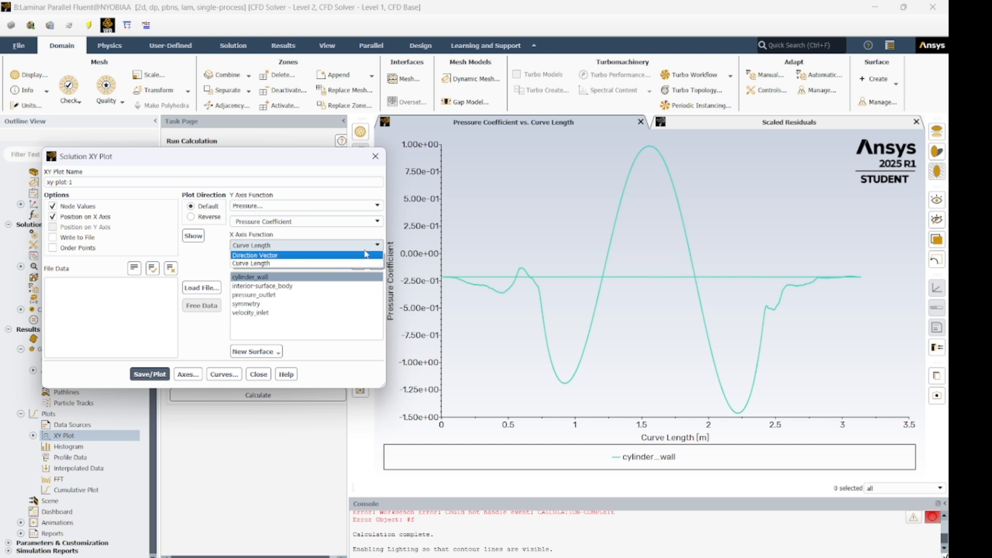
left_click(351, 263)
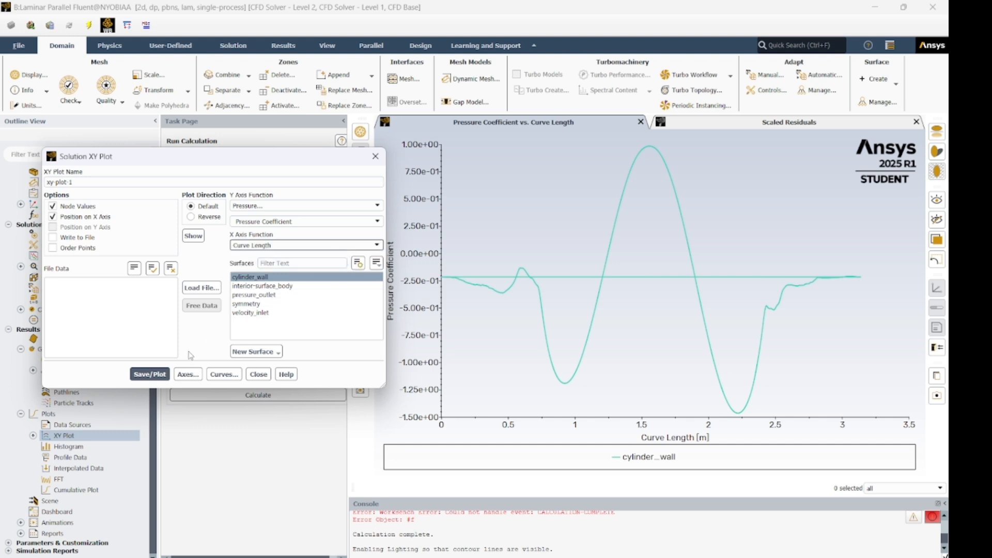
Plot velocity magnitude against curve length on cylinder_wall.
left_click(165, 379)
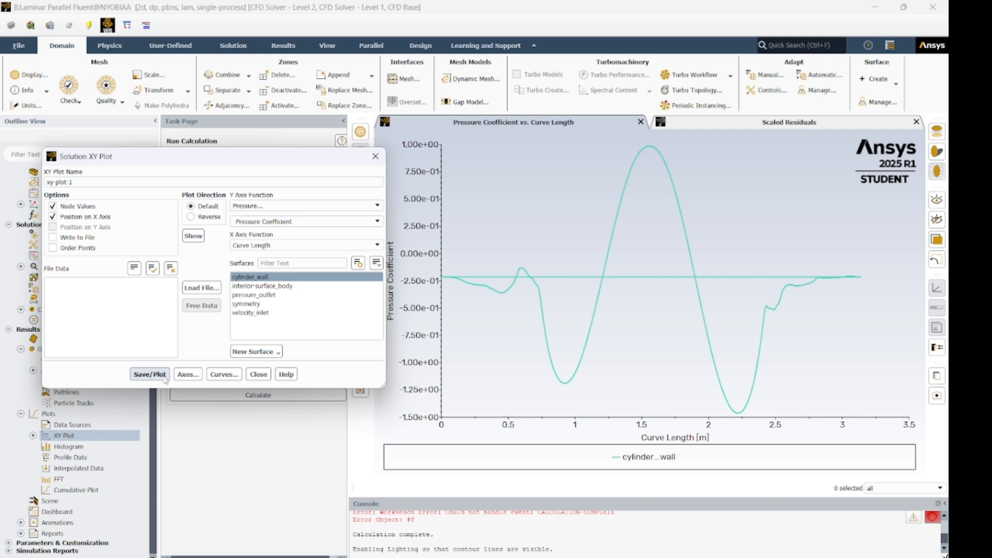
left_click(155, 378)
left_click(377, 206)
left_click(314, 231)
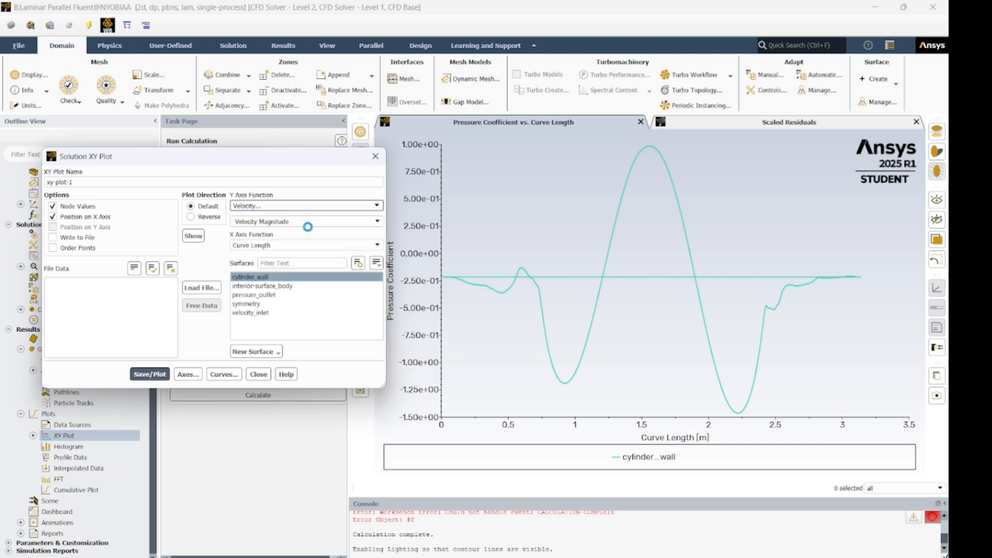
left_click(379, 222)
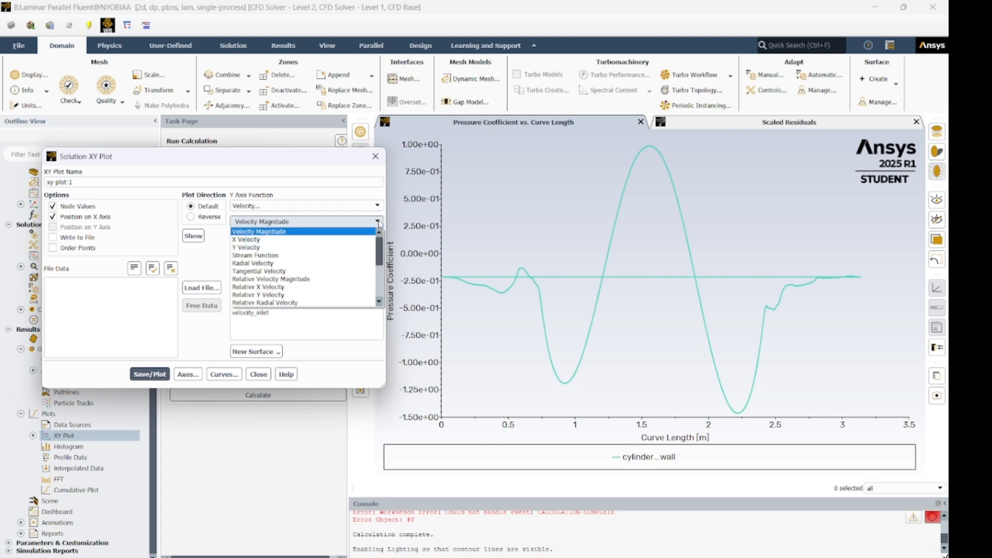
left_click(345, 231)
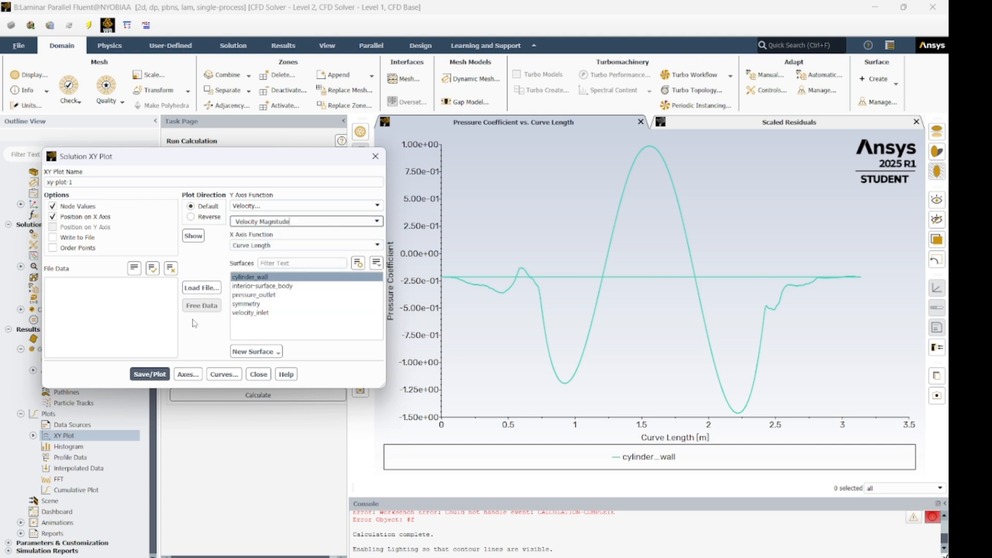
left_click(149, 374)
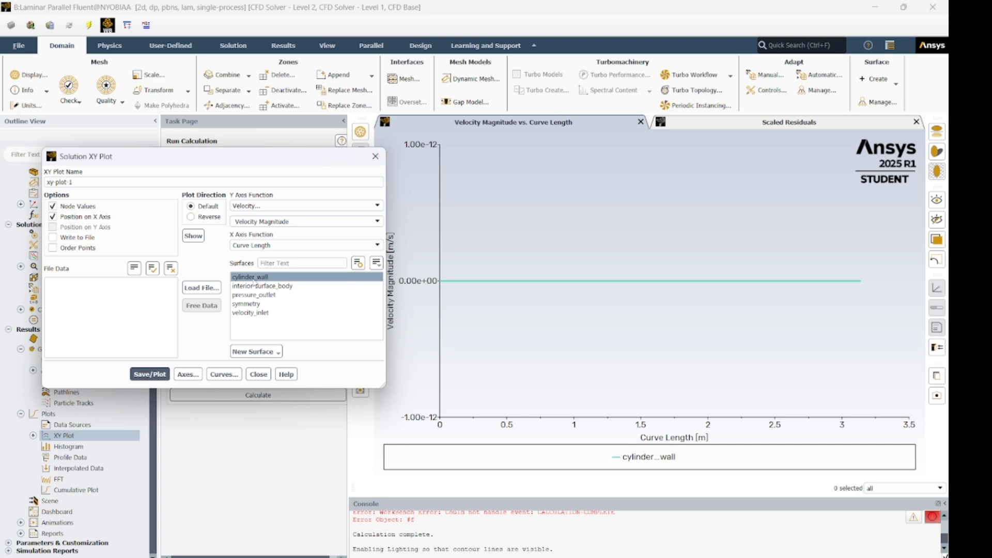
Plot static pressure on cylinder_wall with the X axis function set to Direction Vector.
left_click(300, 208)
left_click(247, 215)
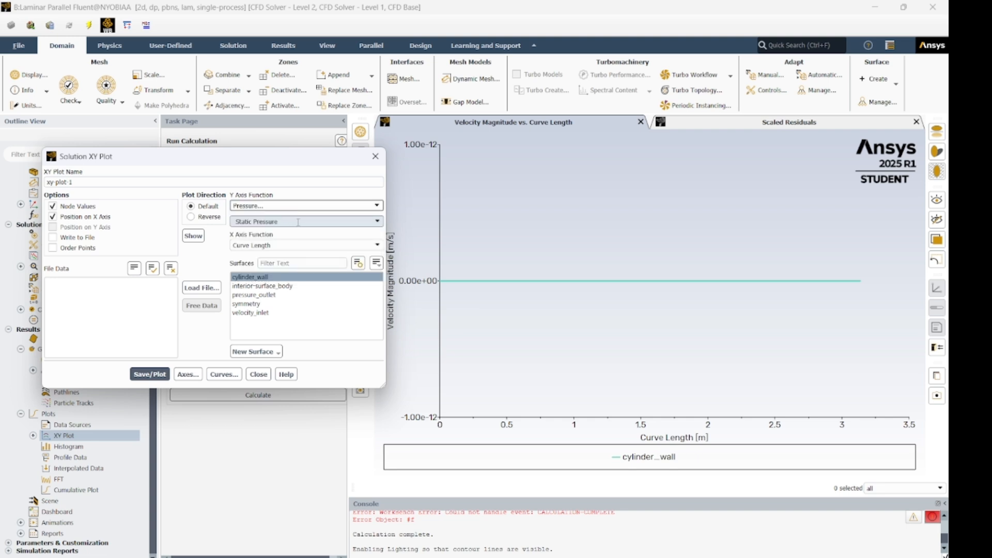
left_click(282, 246)
left_click(279, 262)
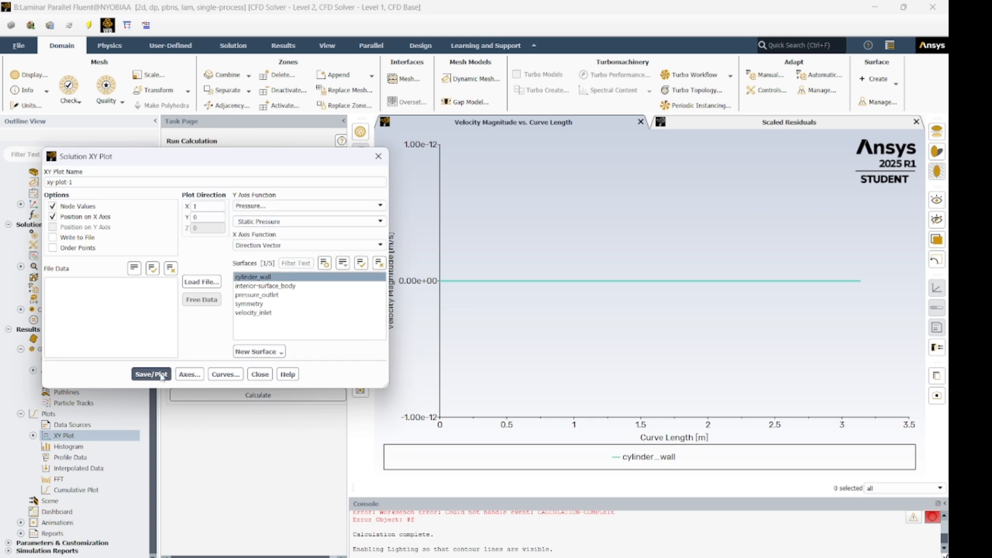
left_click(159, 375)
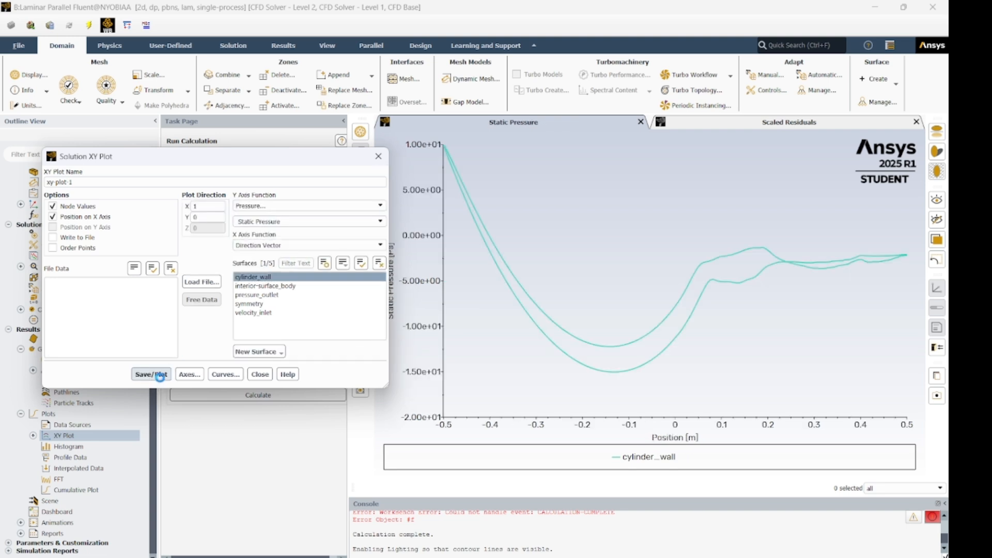
Close the XY plot settings and quit the laminar Fluent session, cancelling the settings-changed prompt.
left_click(380, 163)
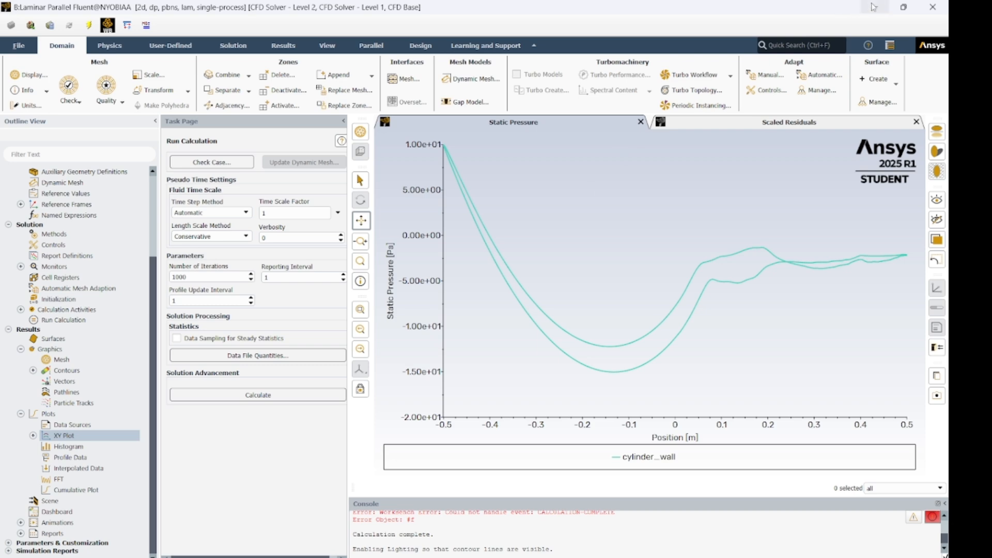
left_click(932, 6)
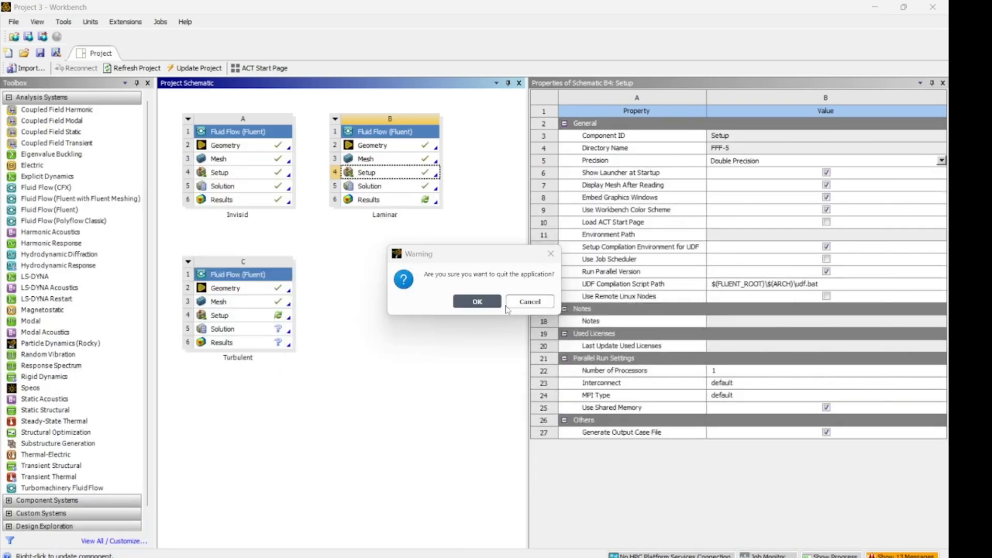
left_click(477, 301)
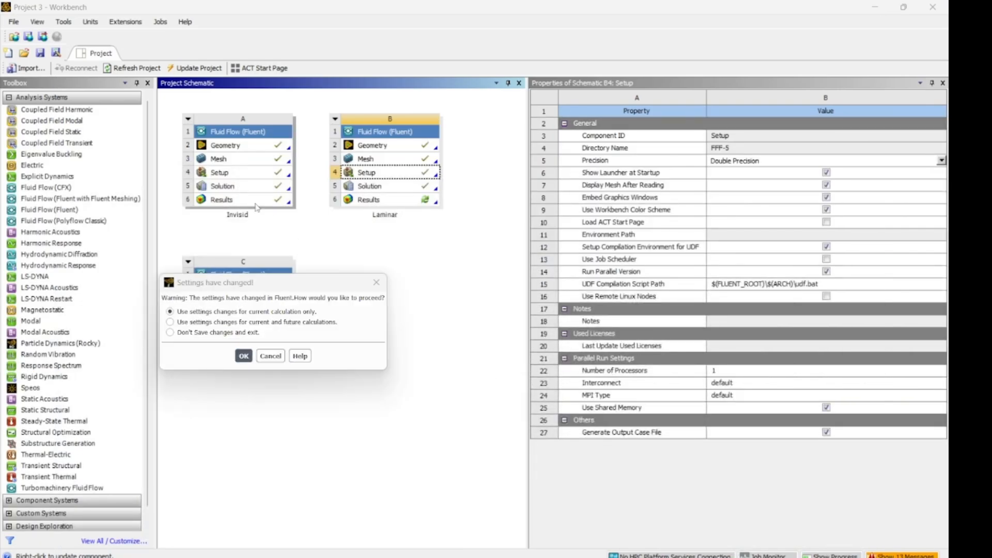
left_click(270, 355)
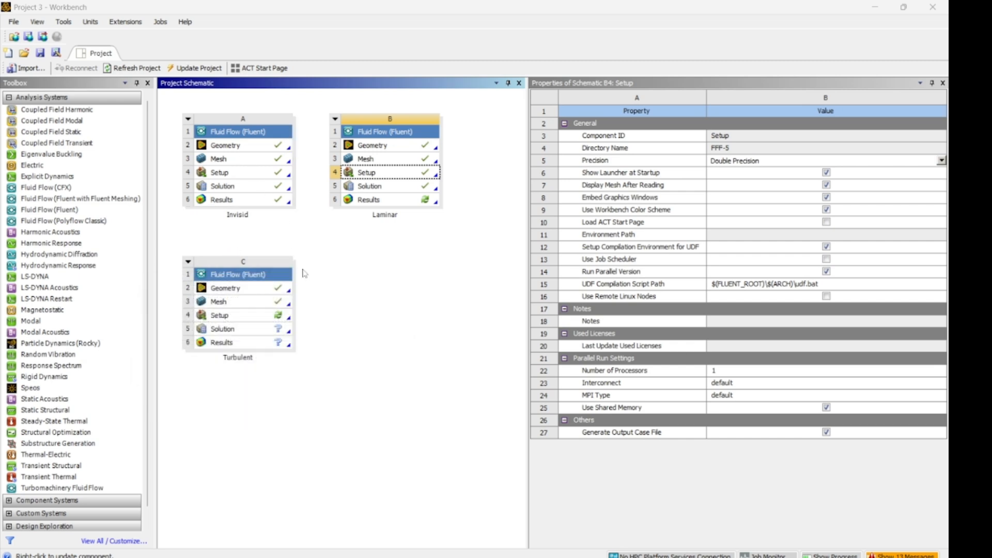
Open the Laminar system's Results in CFD-Post and insert a streamline named Streamline 1.
double_click(411, 201)
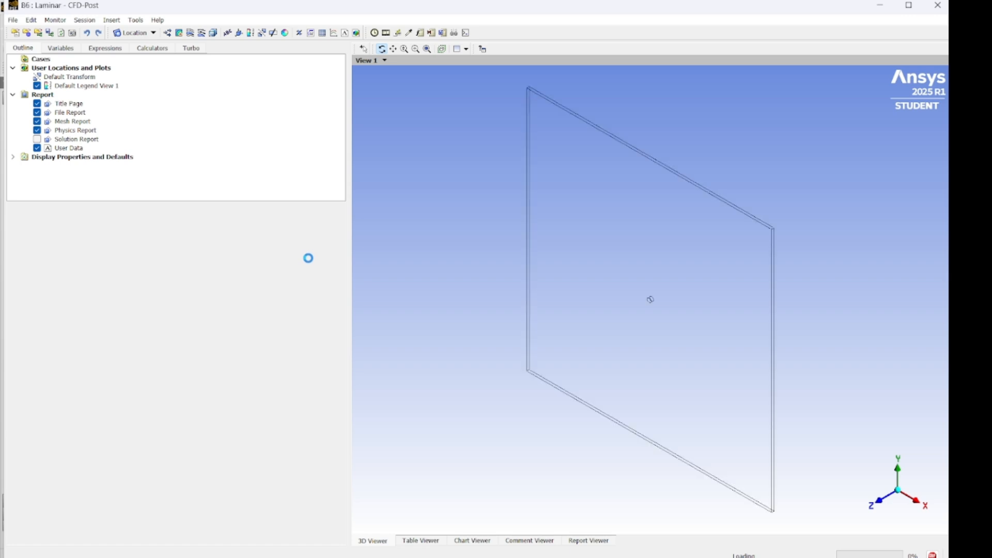
left_click(882, 503)
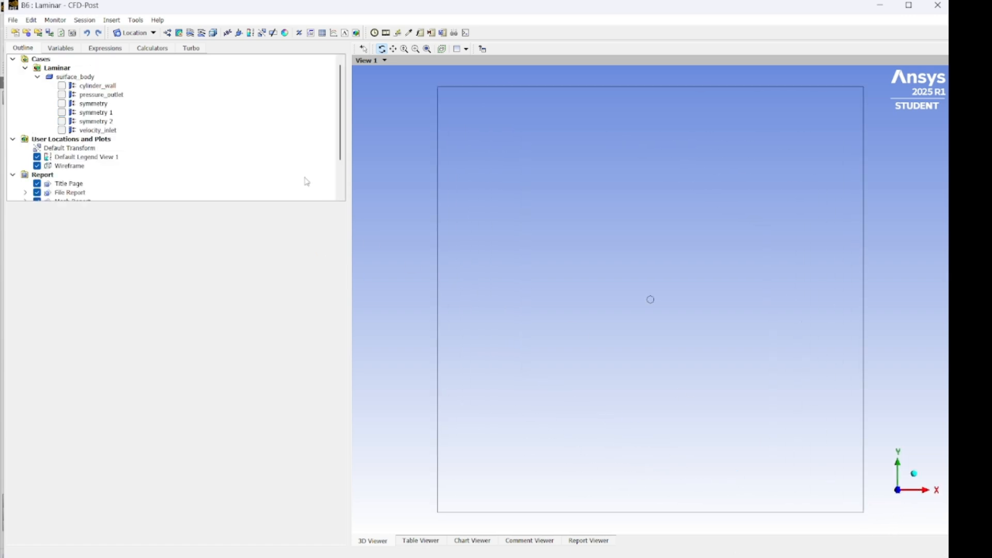
left_click(189, 34)
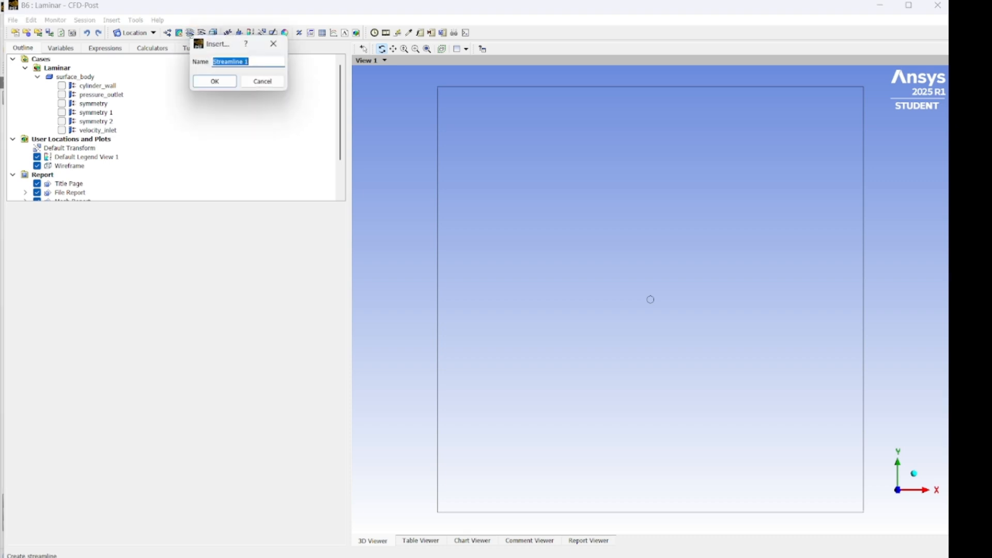
left_click(215, 82)
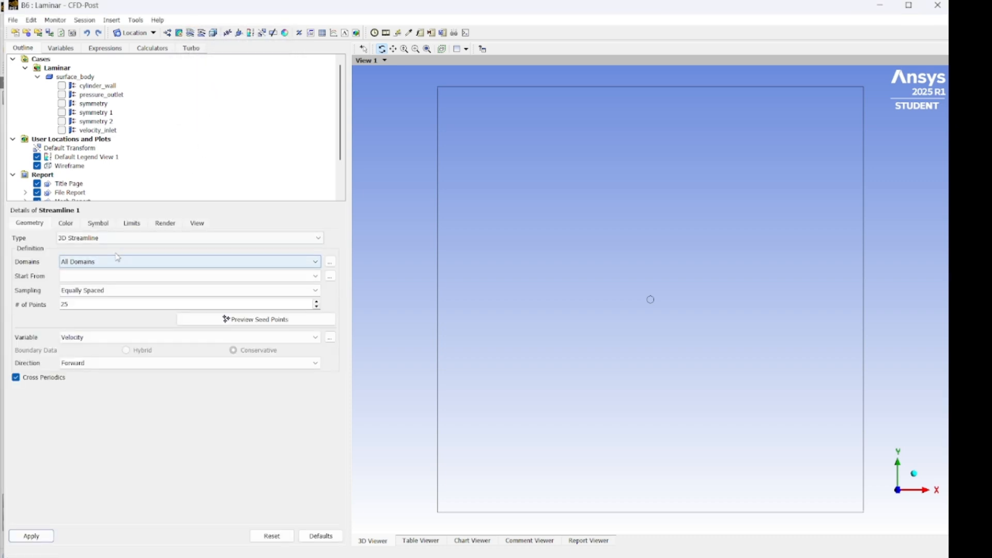
Define the streamline as a Surface Streamline of velocity on symmetry 1 with 400 equally spaced samples and generate it.
left_click(120, 237)
left_click(125, 261)
left_click(103, 261)
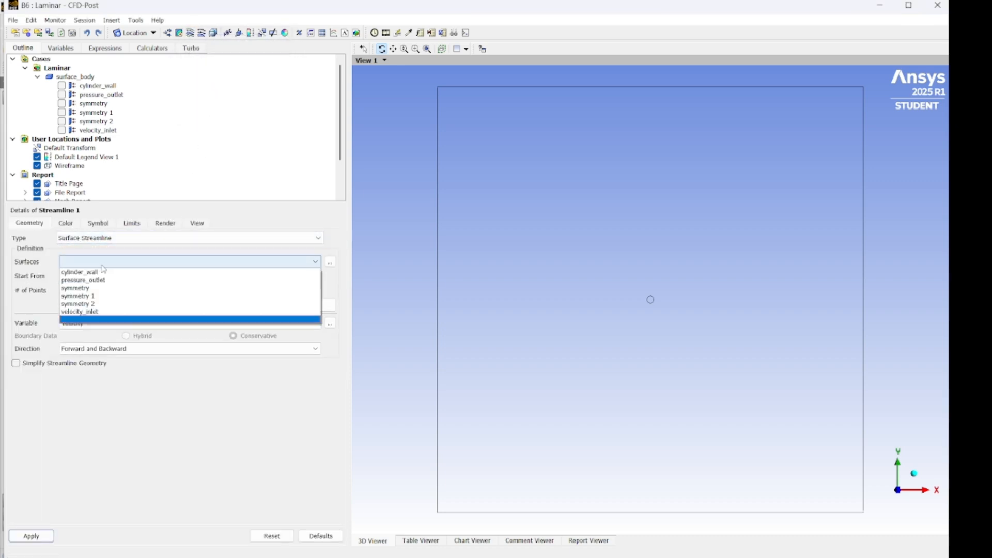
left_click(92, 297)
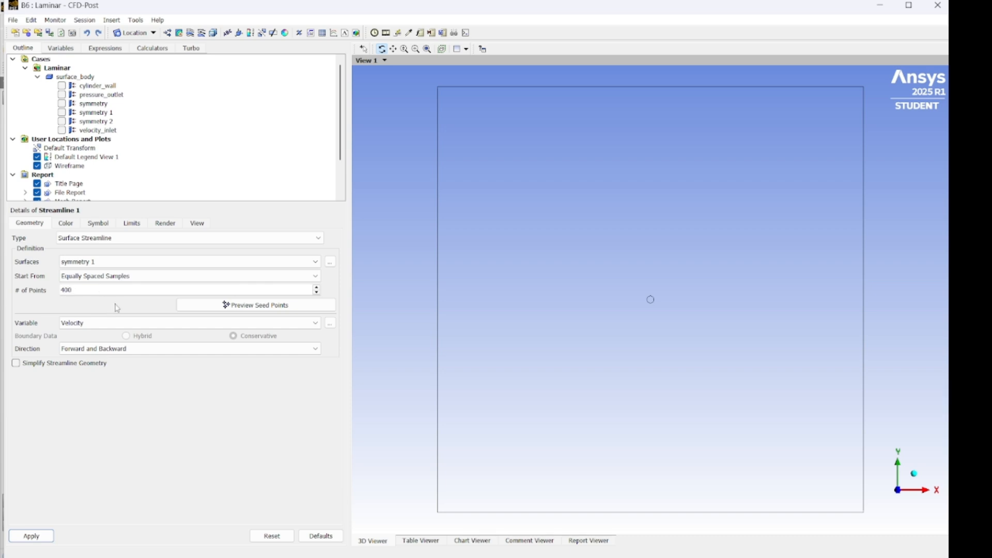
left_click(31, 536)
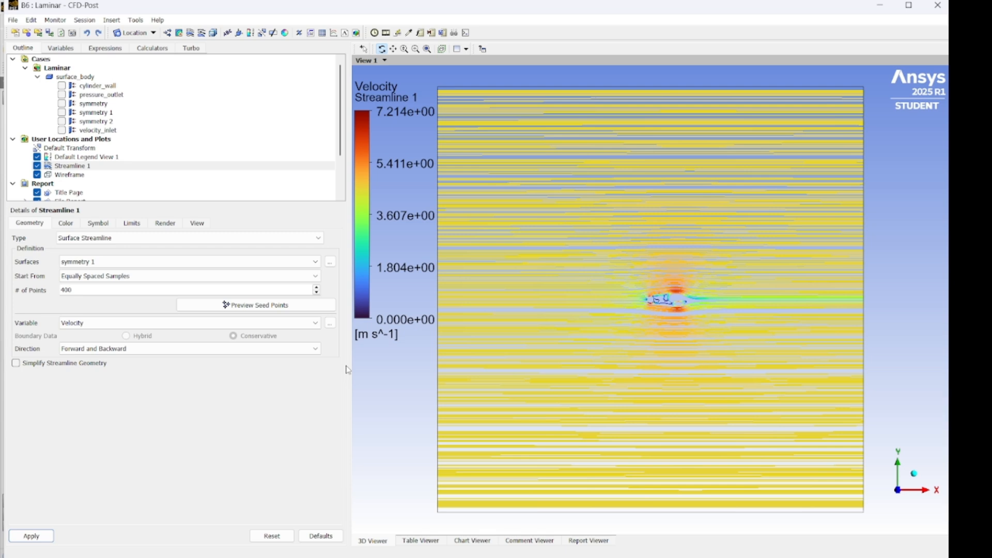
Examine the velocity streamlines around the cylinder up close.
scroll(717, 315, "up", 5)
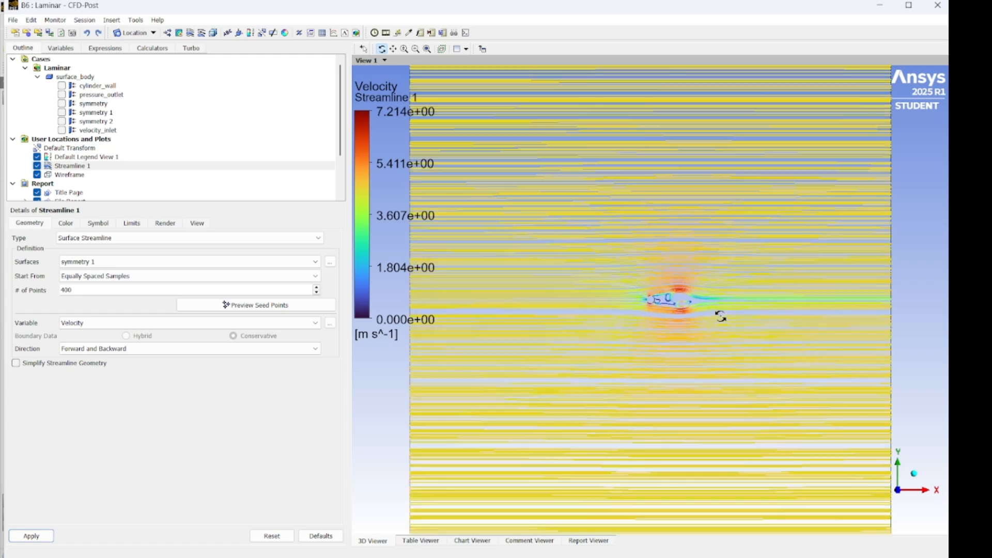
scroll(773, 313, "up", 6)
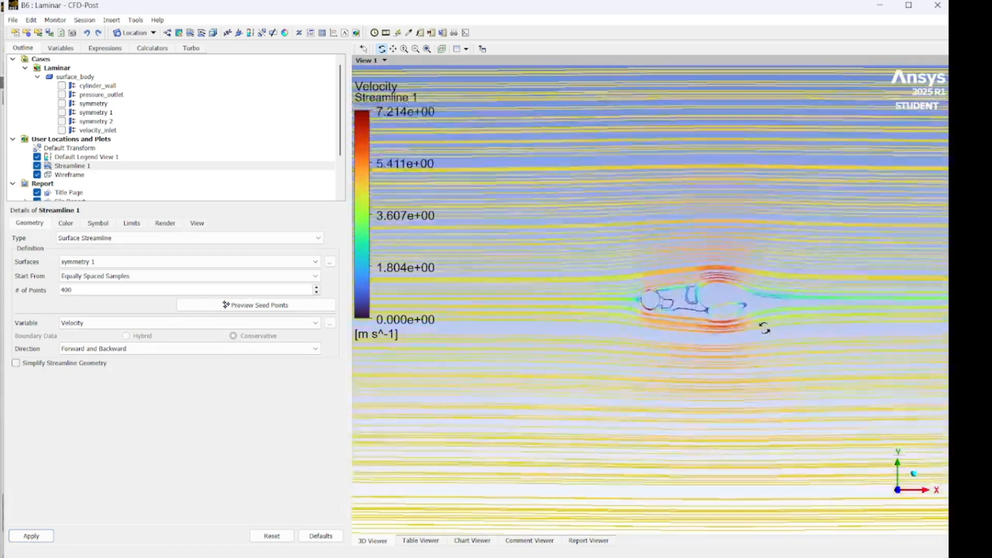
scroll(785, 326, "up", 3)
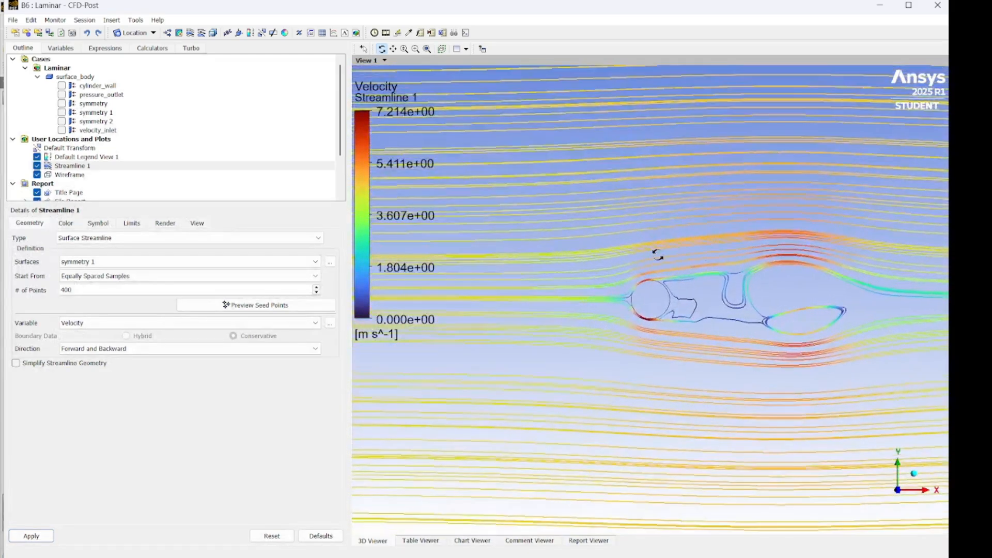
scroll(646, 323, "up", 2)
scroll(688, 335, "up", 1)
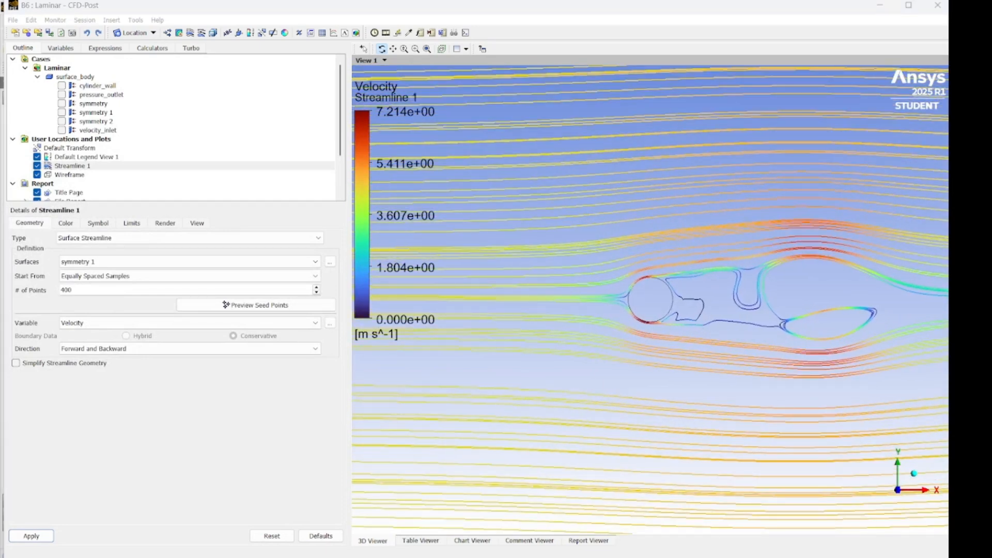
key("alt+Tab")
left_click(113, 282)
left_click(601, 9)
Inspect the flow separation at the cylinder wall and the recirculation in the wake behind it.
scroll(684, 313, "down", 1)
scroll(684, 313, "down", 3)
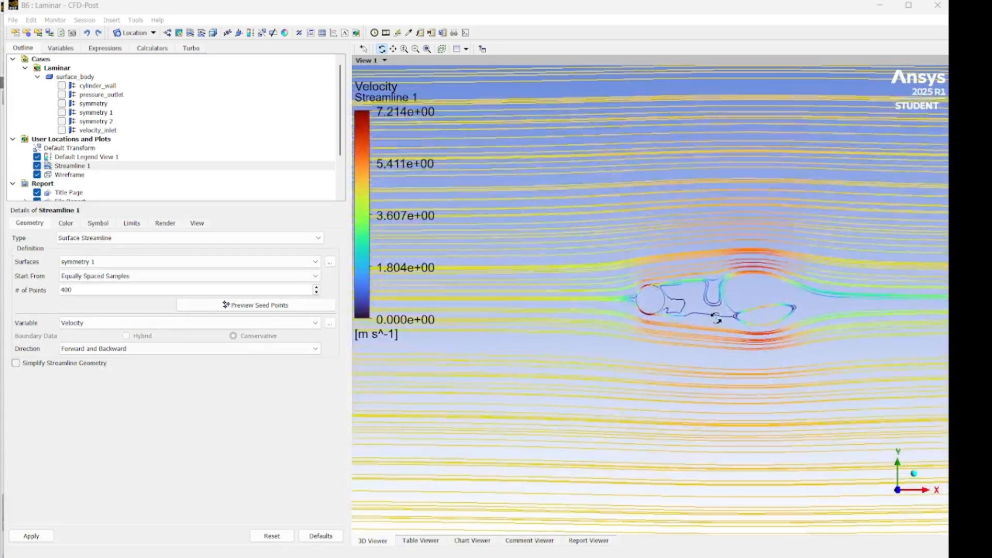
scroll(687, 323, "up", 4)
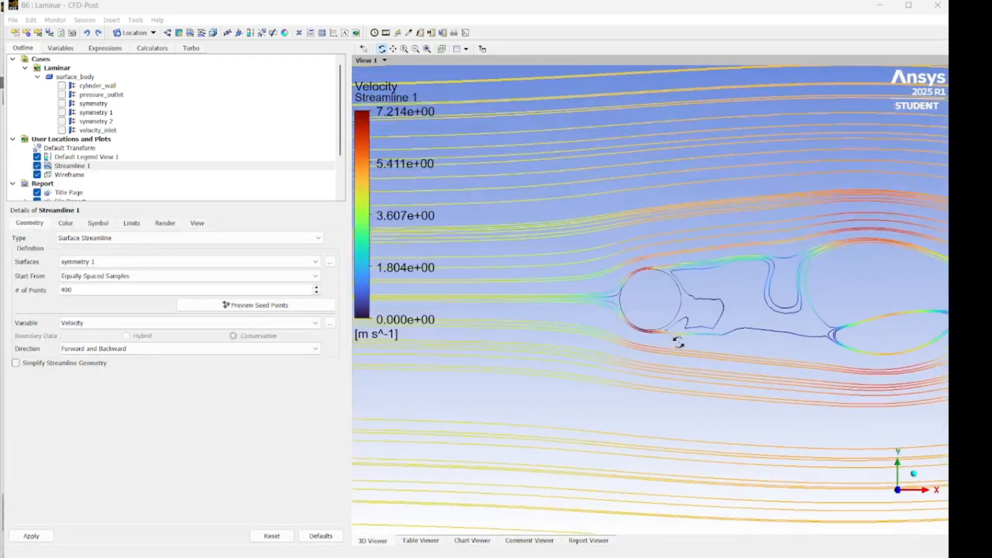
scroll(674, 339, "up", 1)
scroll(622, 310, "up", 1)
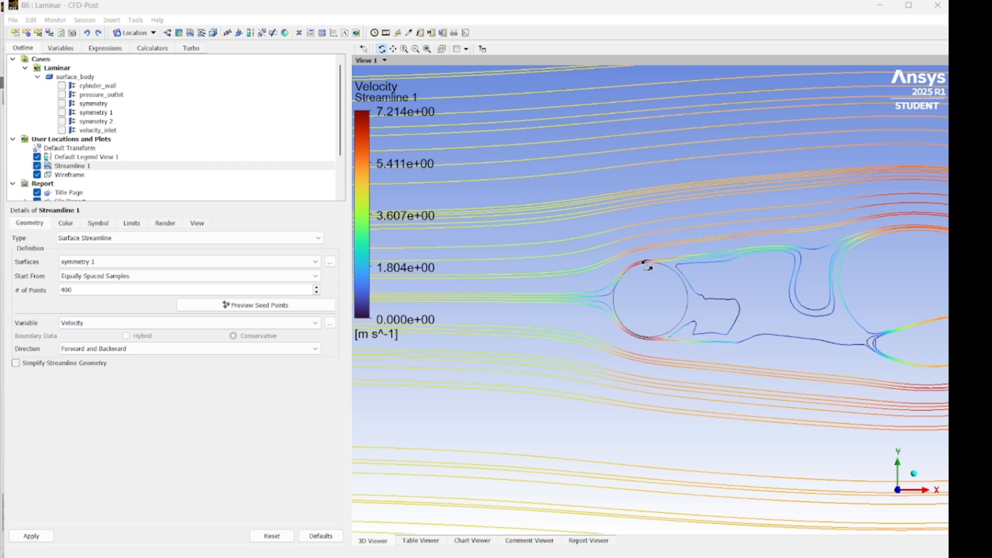
left_click_drag(826, 258, 725, 318)
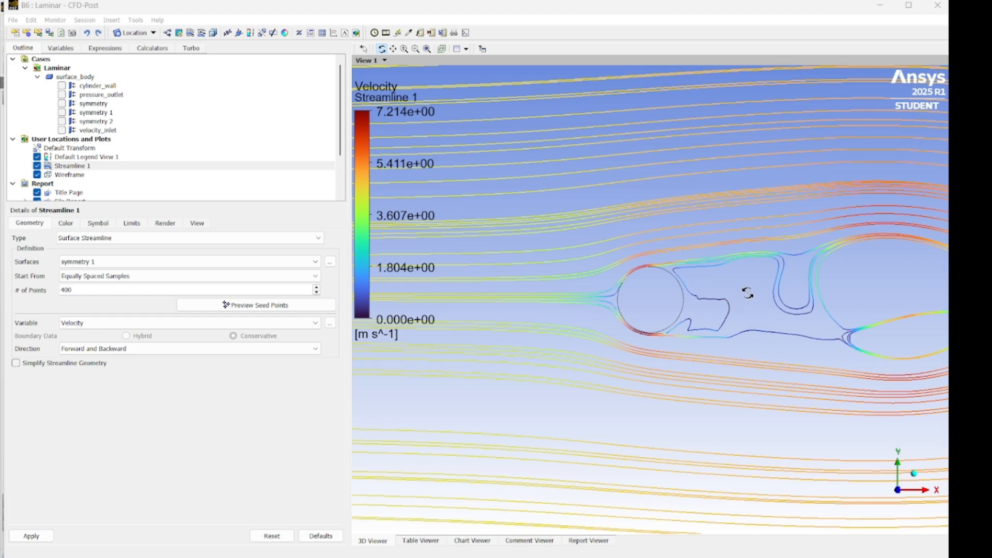
scroll(698, 293, "down", 5)
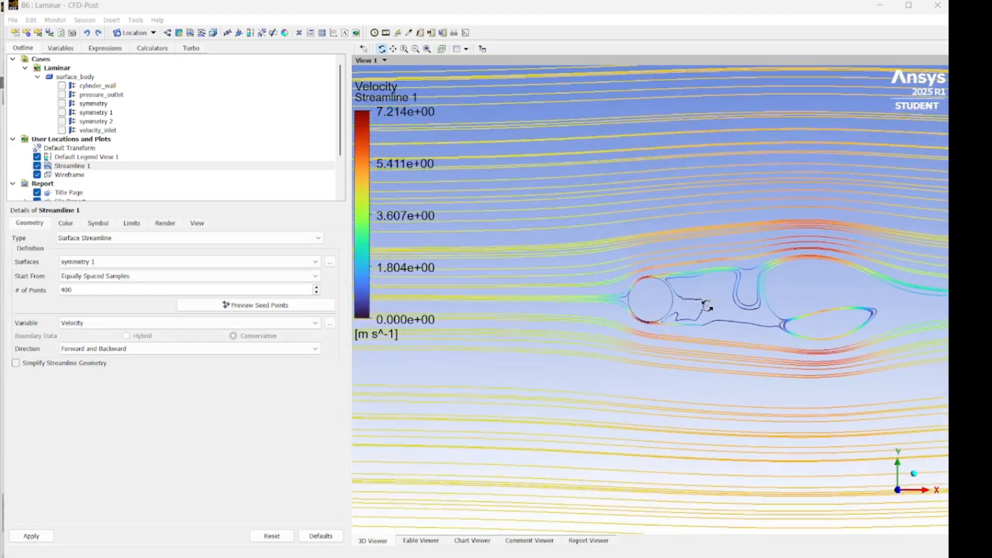
scroll(705, 307, "down", 2)
scroll(706, 307, "down", 5)
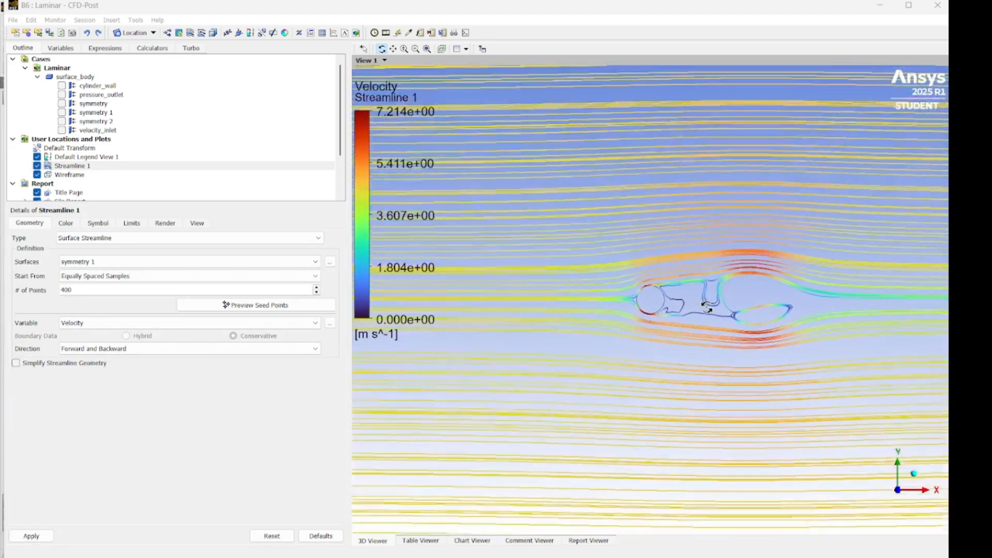
scroll(702, 308, "down", 5)
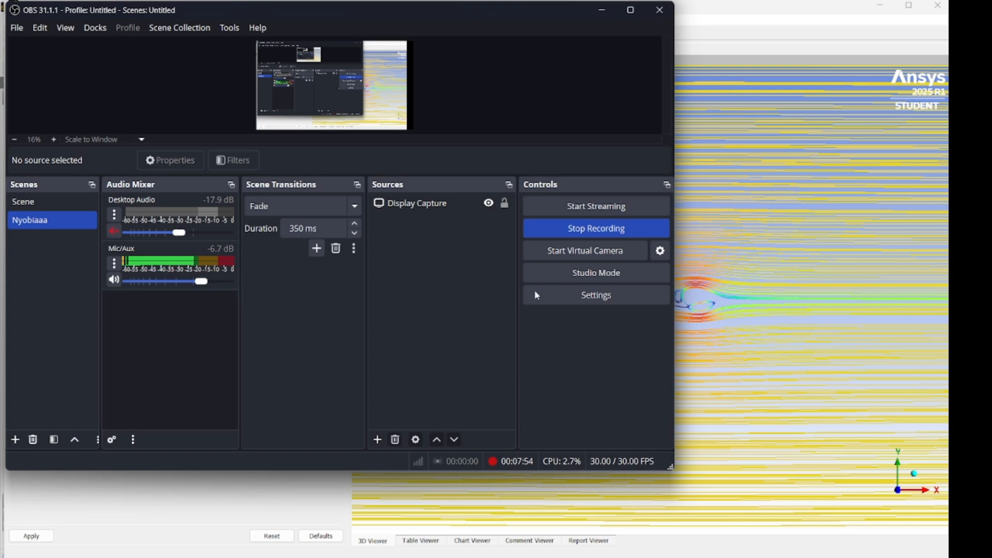
left_click(553, 233)
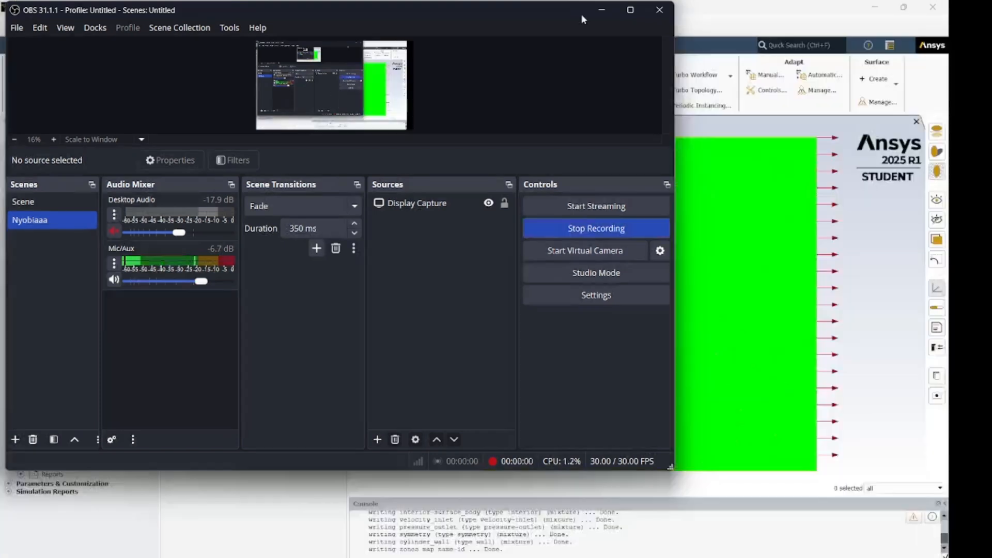
left_click(601, 10)
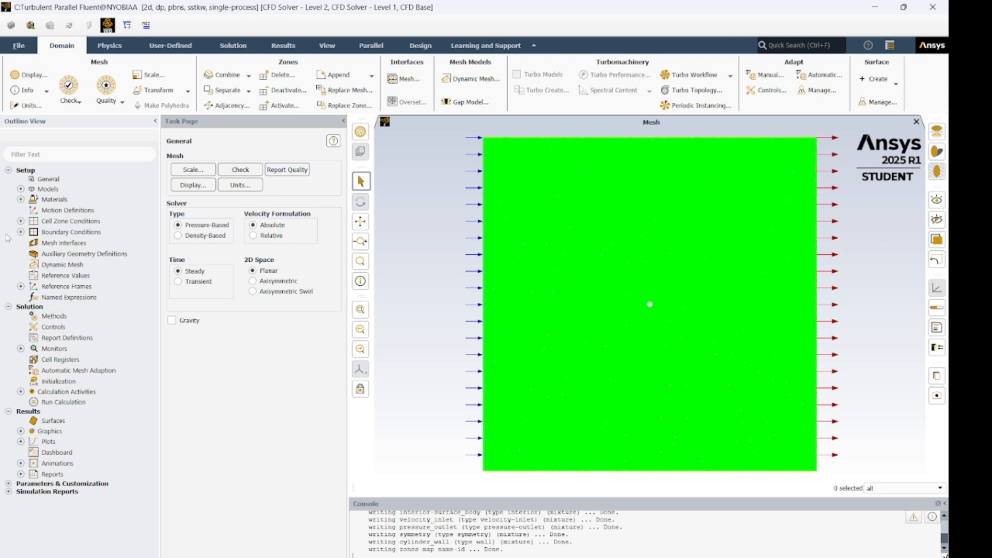
In the turbulent case's Fluent session, set the viscous model to Laminar.
left_click(21, 189)
double_click(76, 221)
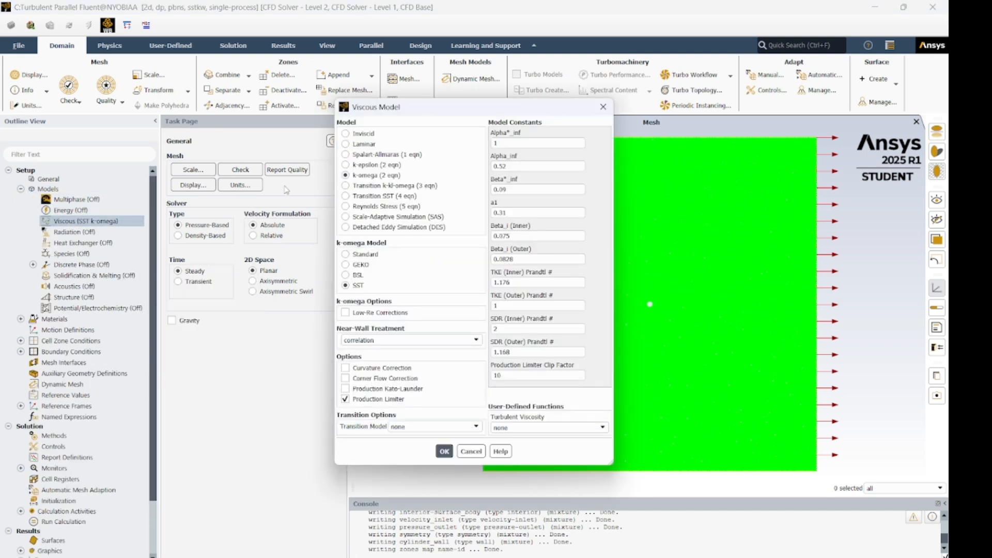
left_click(346, 144)
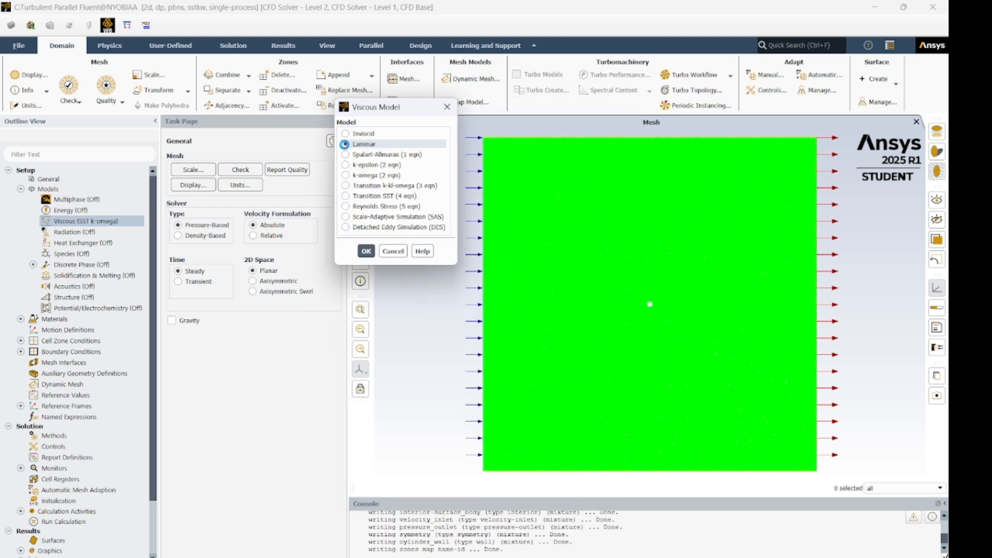
left_click(366, 251)
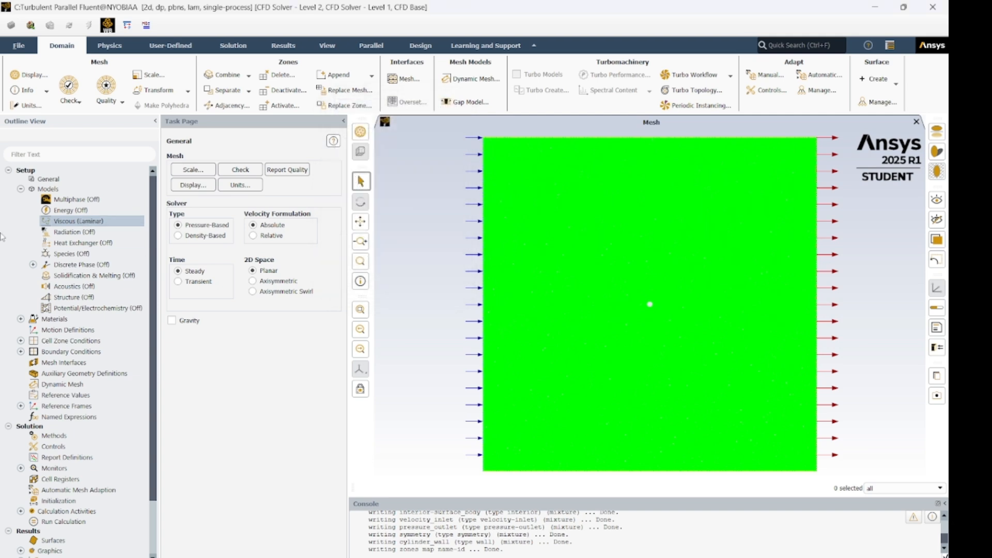
Open the fluid cell zone conditions of surface_body.
left_click(20, 189)
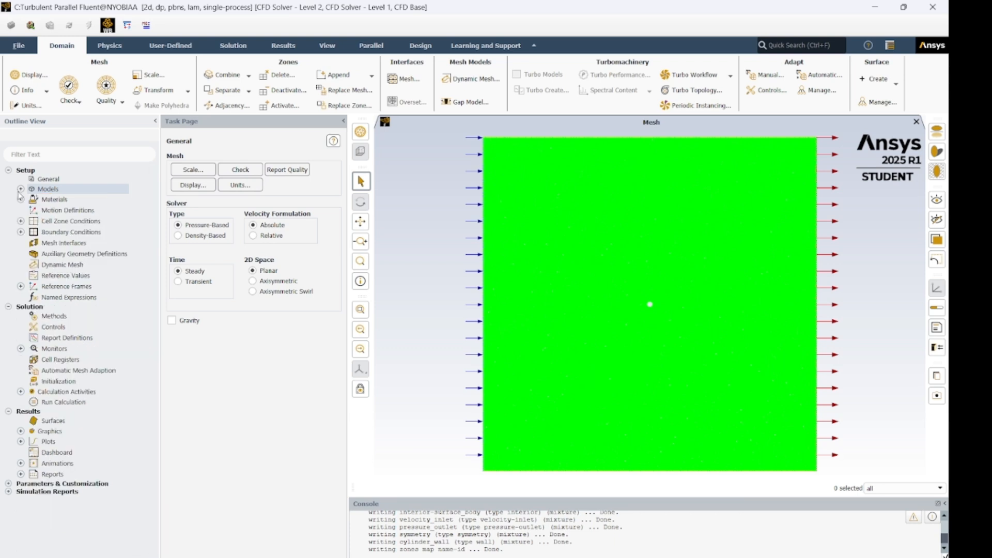
left_click(20, 221)
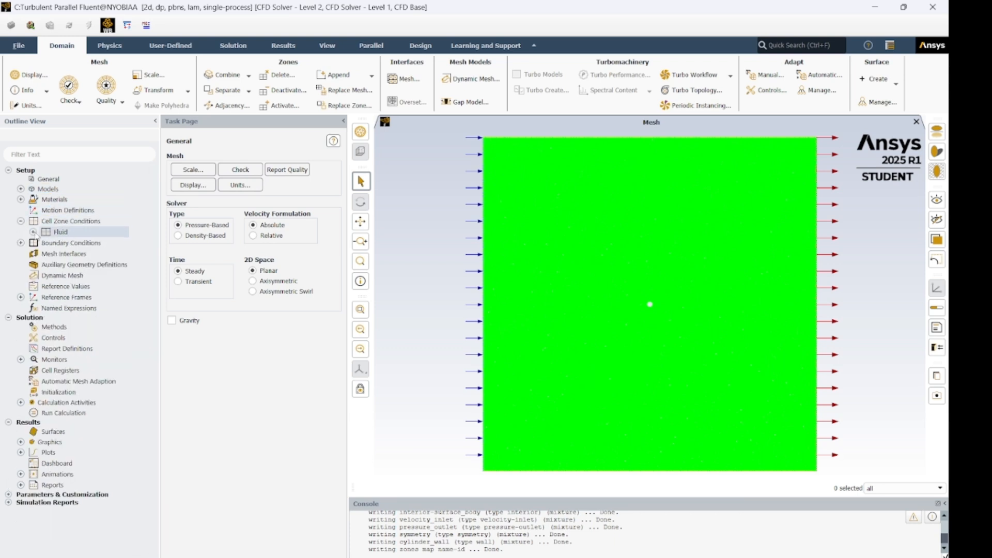
left_click(33, 232)
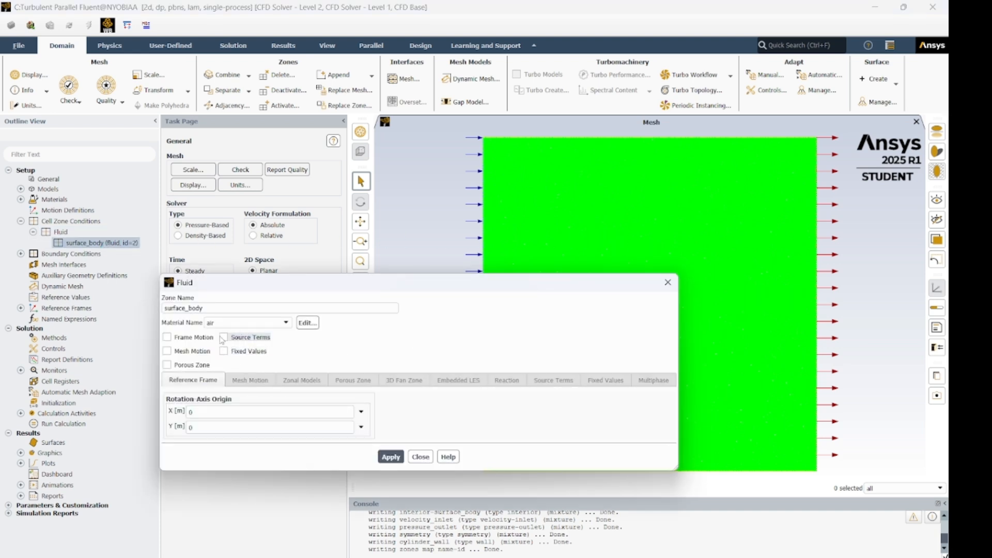
Set the air material's constant density to 1 kg/m³ and its constant viscosity to 1.8e-05 kg/(m s).
left_click(21, 200)
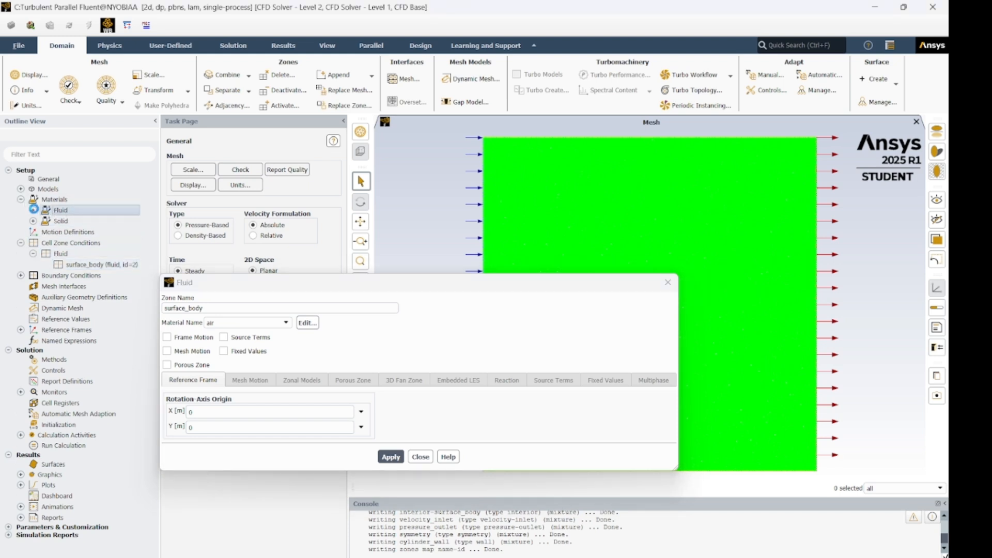
left_click(33, 209)
double_click(69, 221)
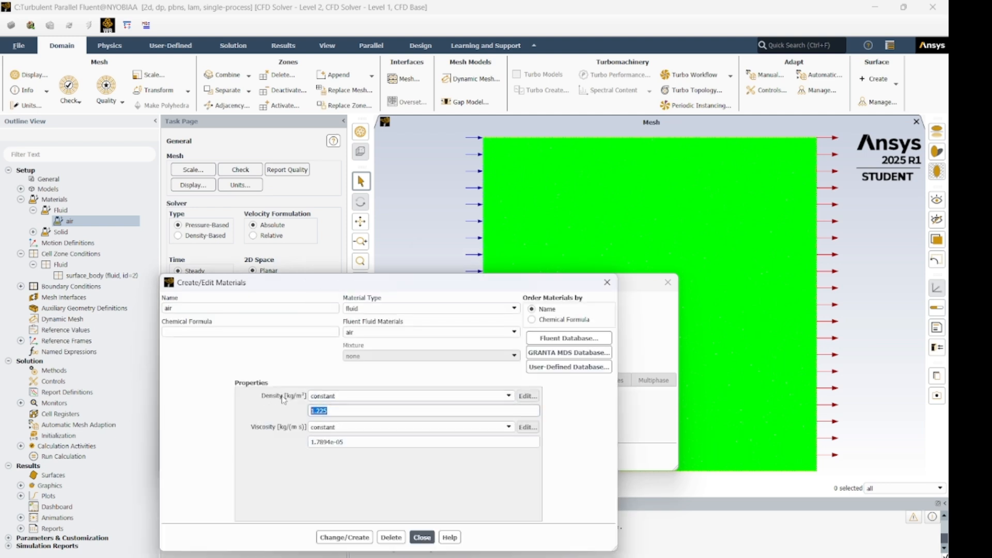
type("1")
left_click(331, 442)
key("BackSpace")
key("BackSpace")
key("BackSpace")
key("BackSpace")
type("8")
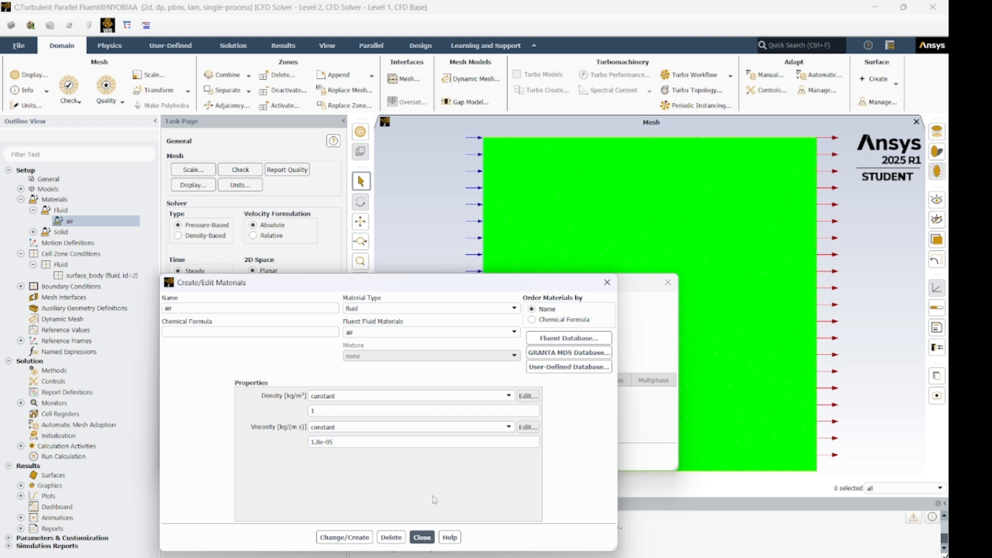
left_click(351, 538)
left_click(421, 537)
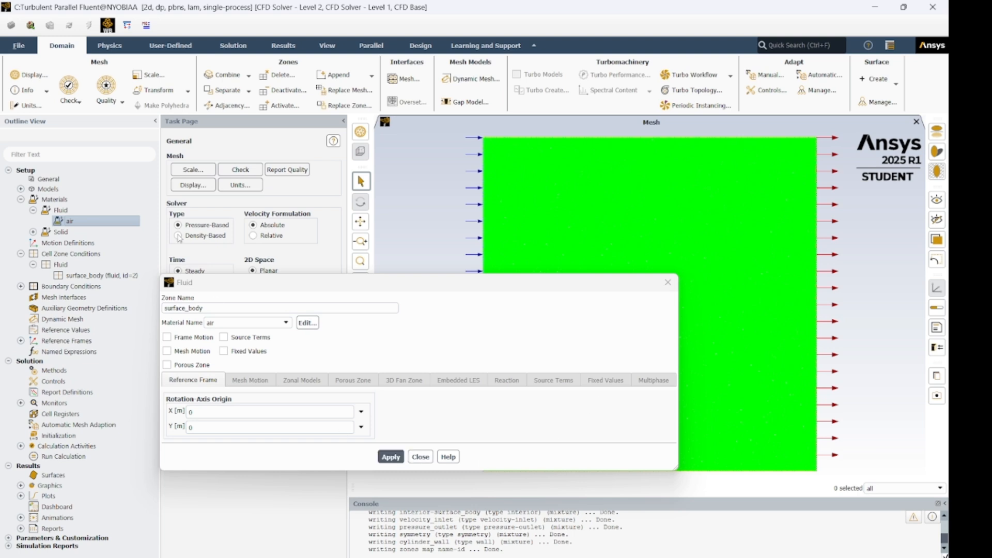
Apply the surface_body cell zone conditions with air as the material.
left_click(389, 455)
left_click(420, 457)
left_click(20, 253)
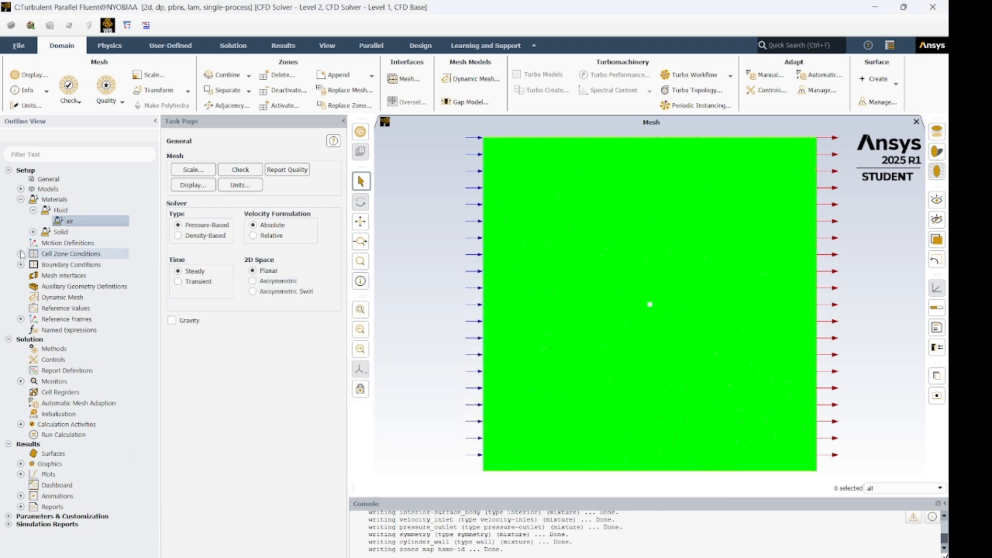
Set the velocity_inlet boundary's velocity magnitude to 36 m/s, normal to the boundary.
left_click(20, 265)
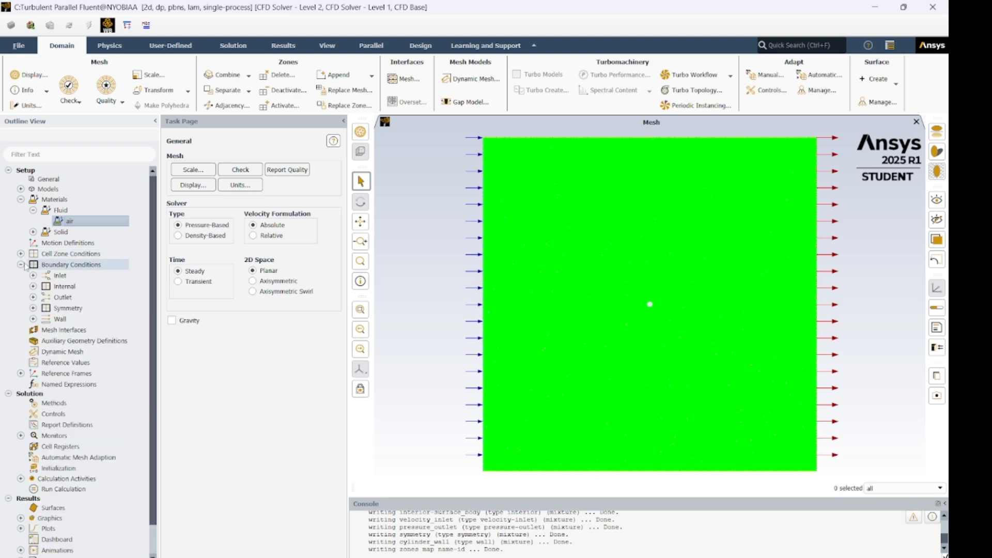
left_click(33, 275)
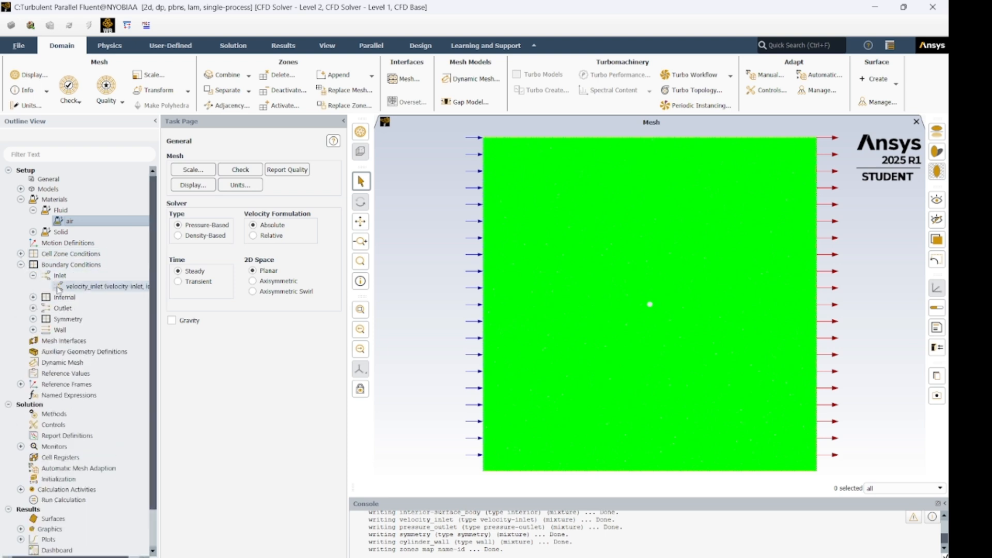
double_click(71, 287)
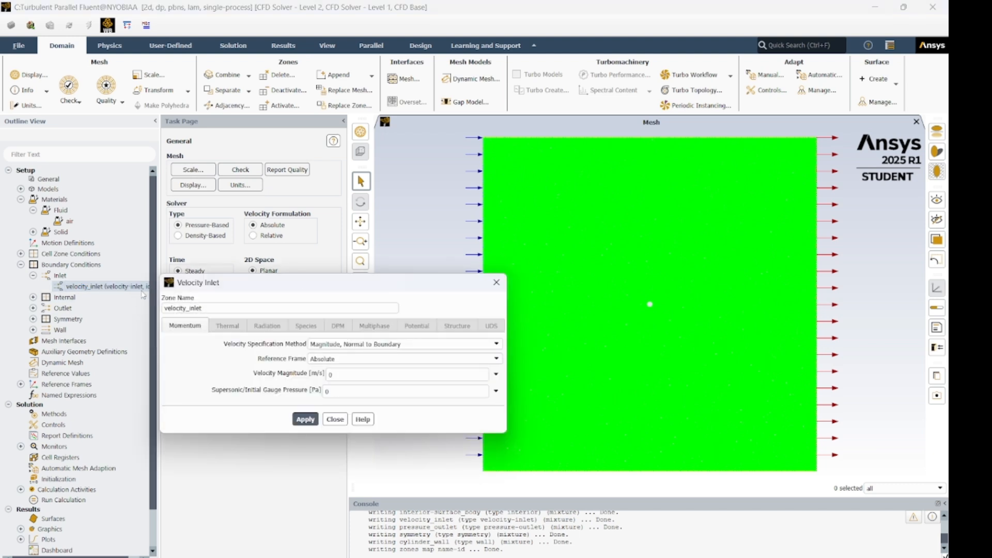
left_click(368, 374)
key("BackSpace")
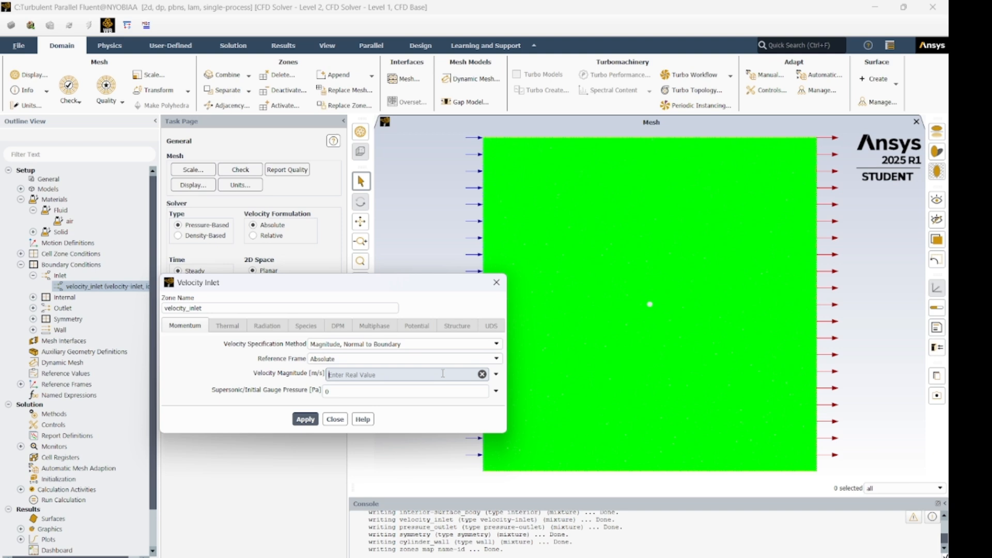
type("36")
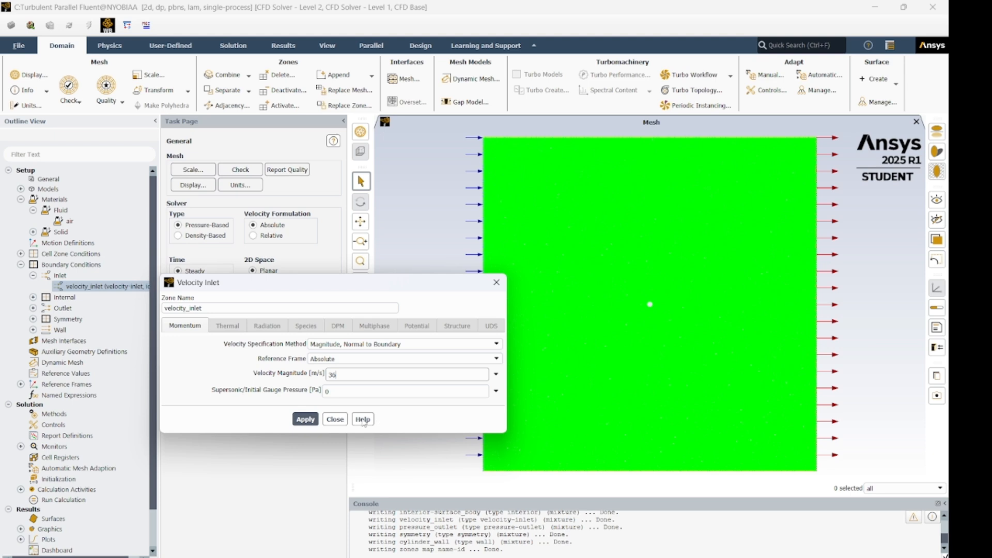
left_click(305, 419)
left_click(334, 419)
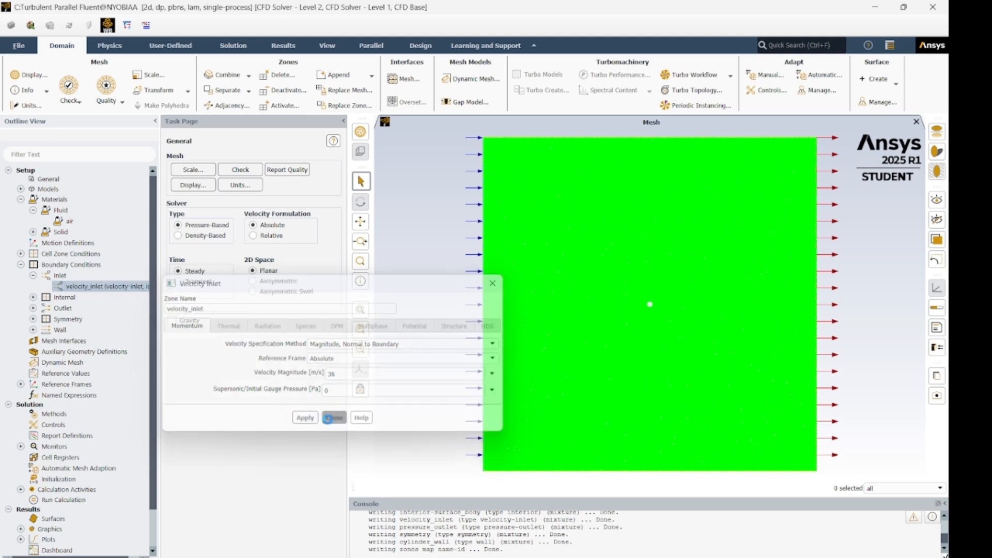
Apply the default interior-surface_body boundary and the pressure_outlet boundary with 0 Pa gauge pressure.
left_click(32, 297)
double_click(110, 309)
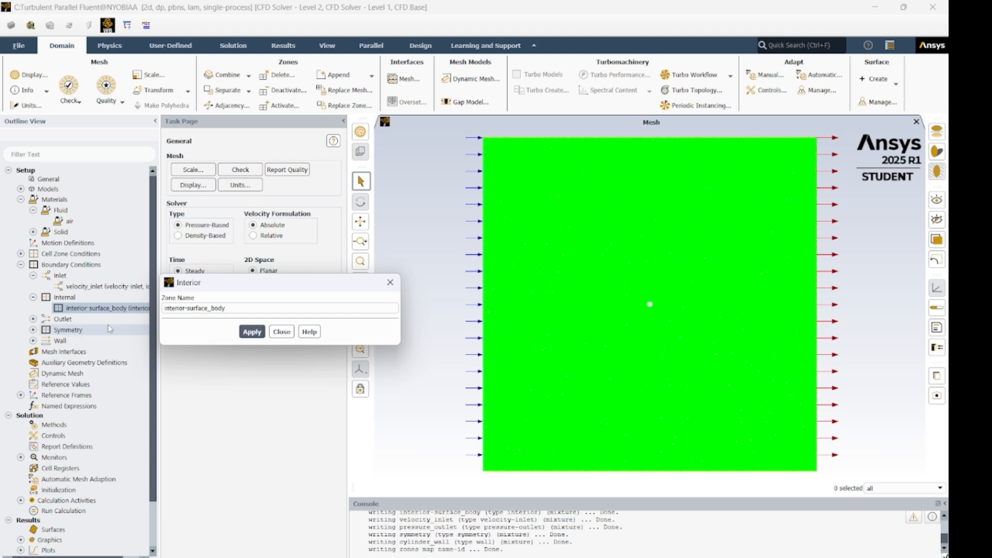
left_click(252, 331)
left_click(281, 331)
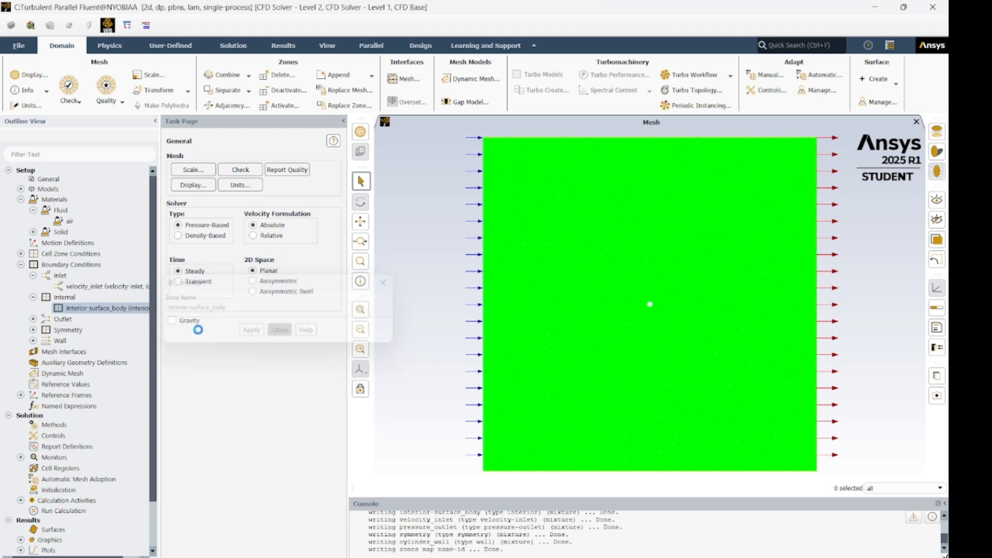
left_click(33, 319)
double_click(98, 329)
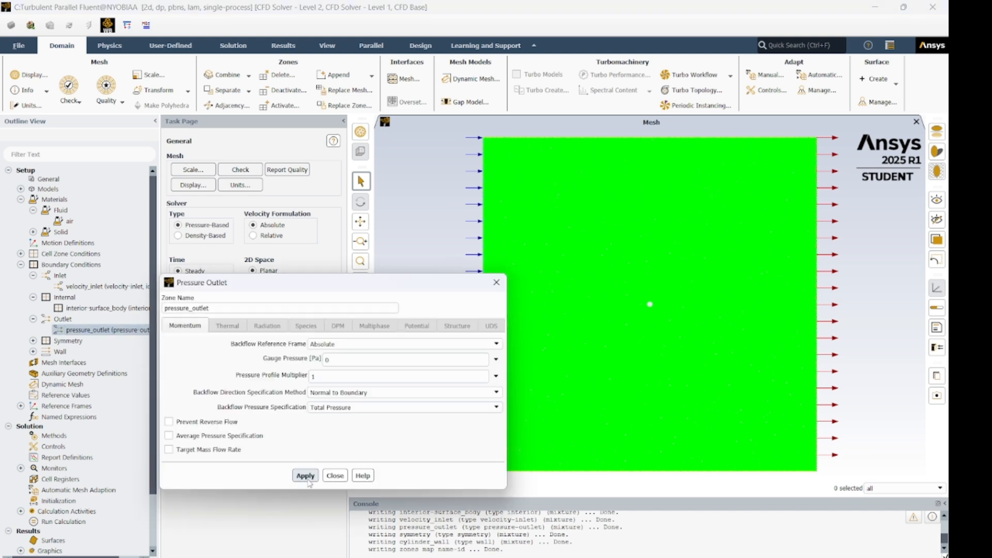
left_click(335, 475)
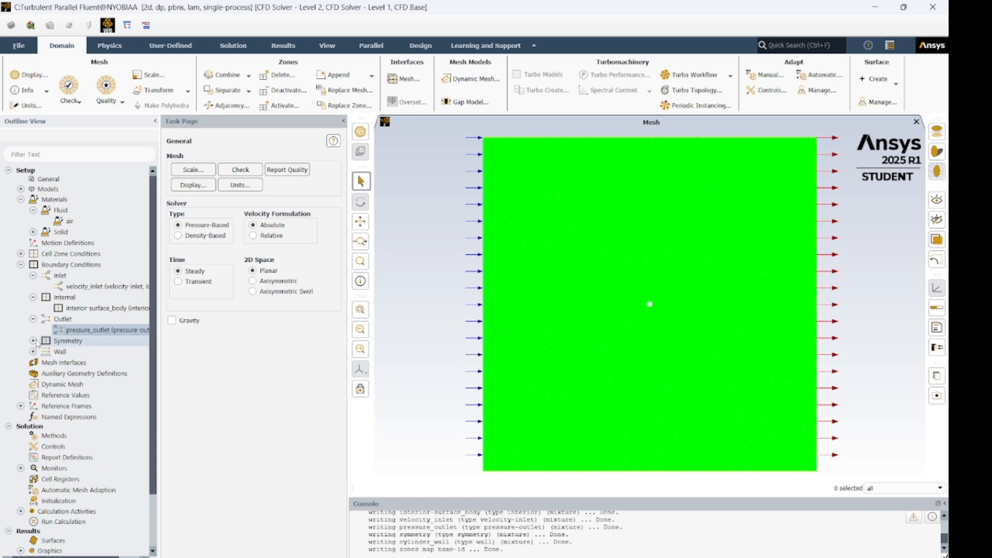
Apply the symmetry boundary and keep cylinder_wall as a stationary wall with the no-slip condition.
left_click(33, 341)
double_click(89, 351)
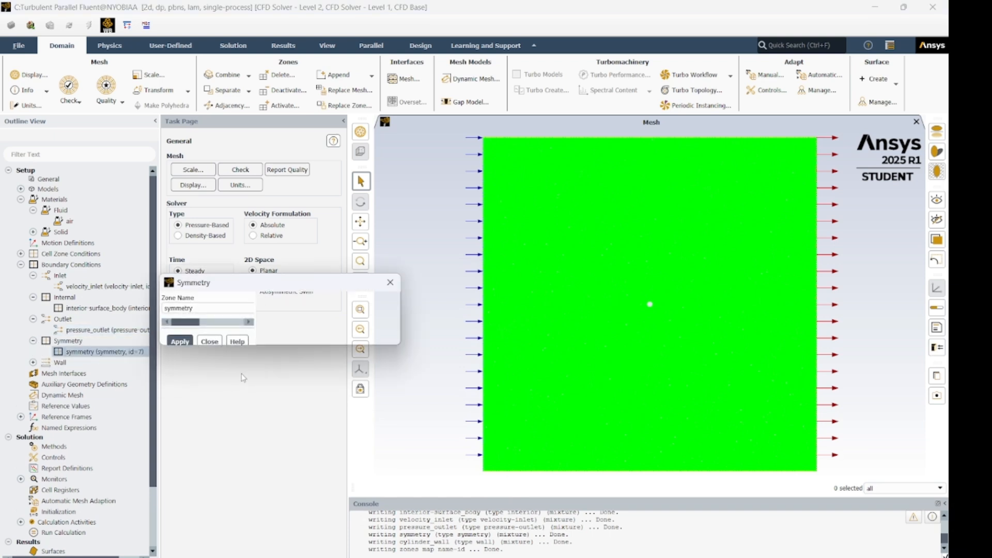
left_click(260, 331)
left_click(282, 331)
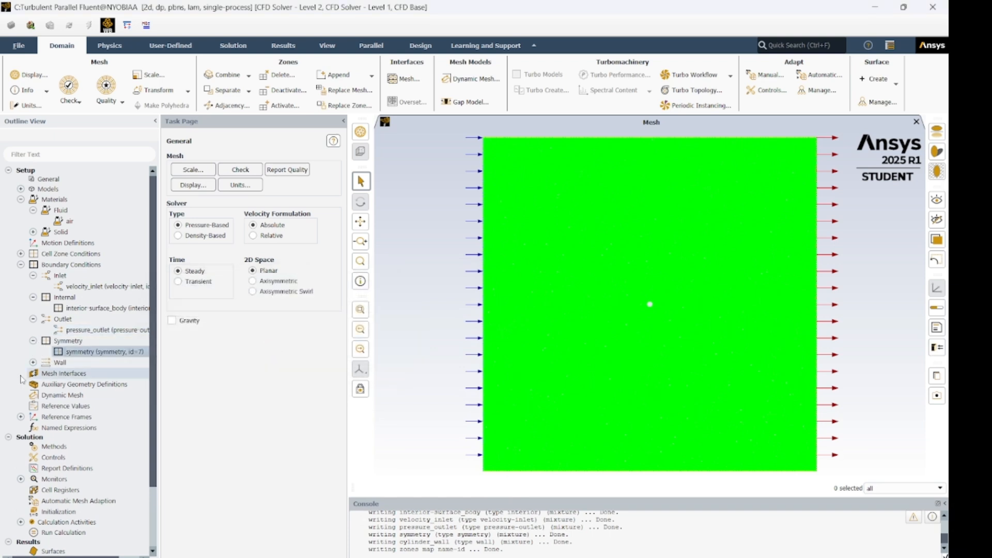
left_click(33, 362)
left_click(98, 373)
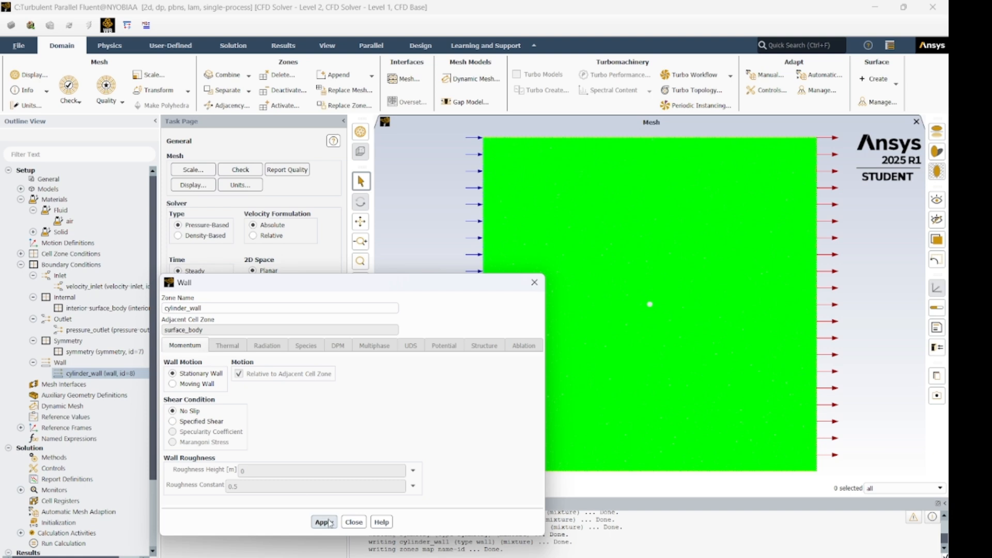
left_click(354, 522)
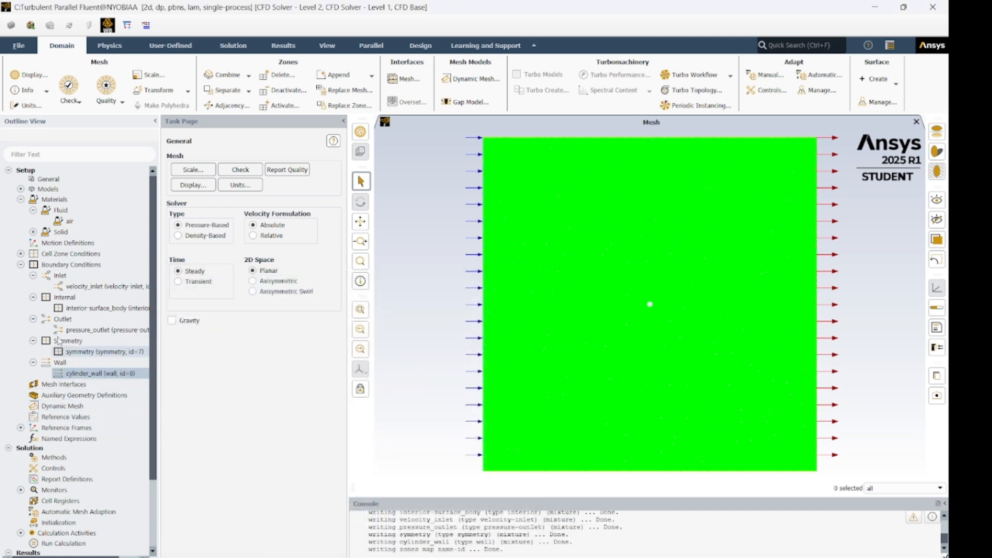
left_click(21, 266)
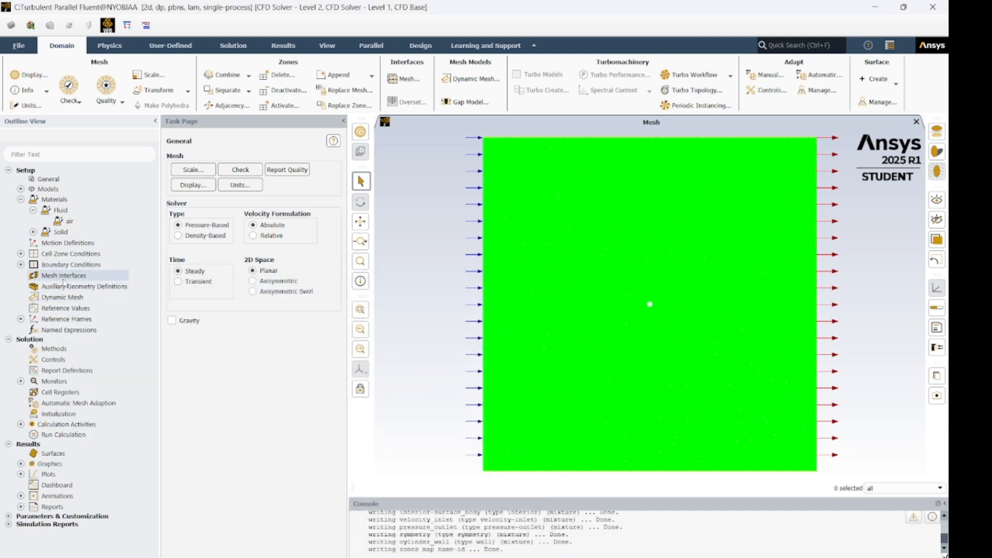
Compute the reference values from velocity_inlet.
left_click(61, 310)
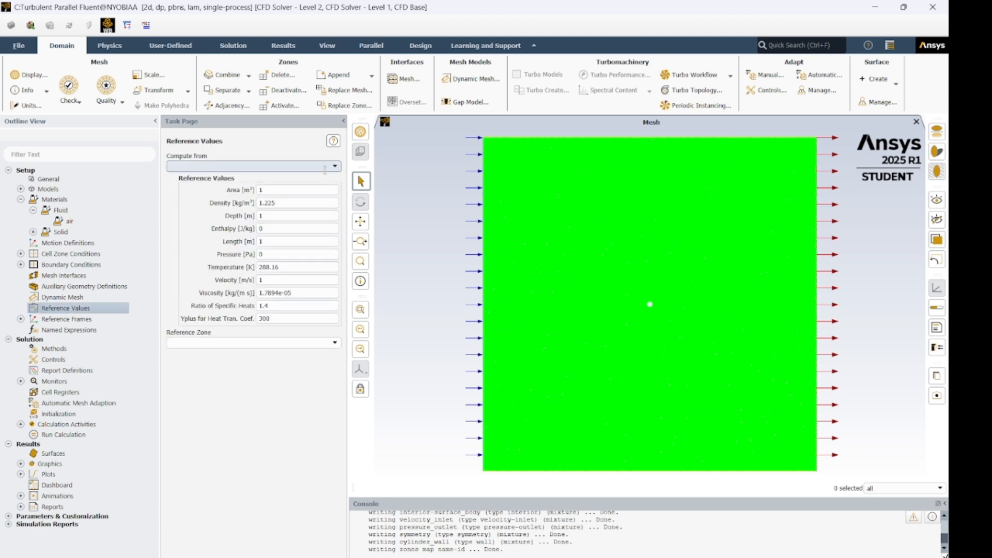
left_click(333, 166)
left_click(305, 190)
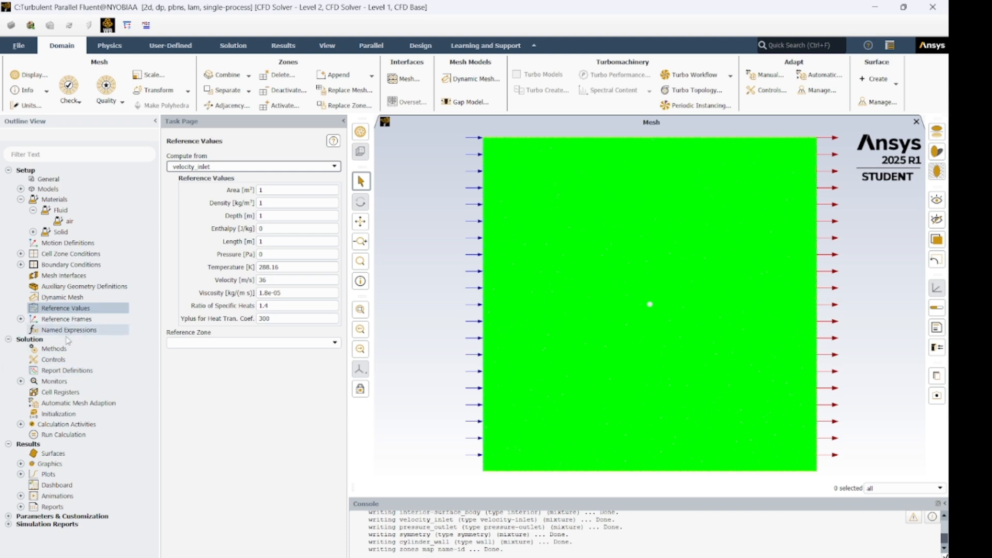
Keep the Coupled pressure-velocity scheme and set the pressure discretization to PRESTO!
left_click(50, 349)
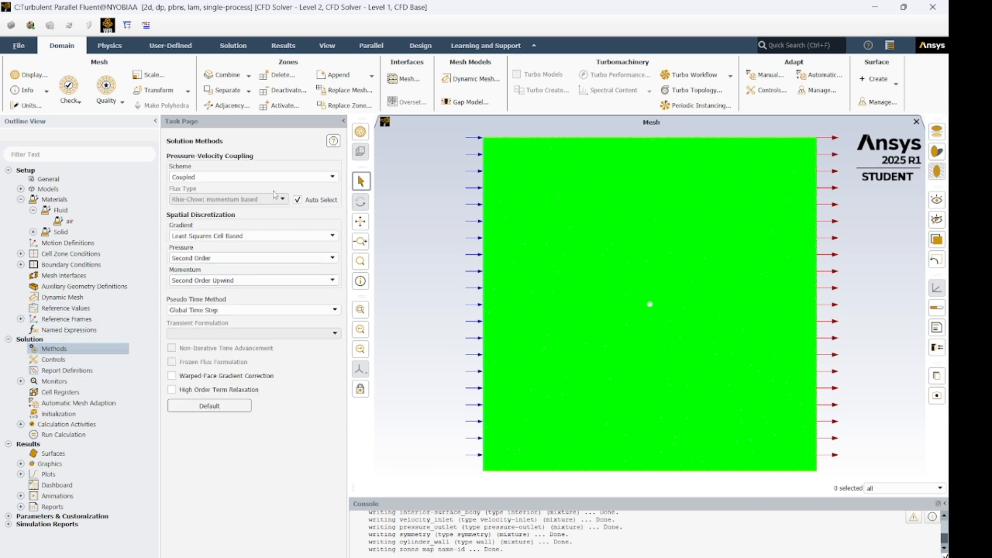
left_click(331, 178)
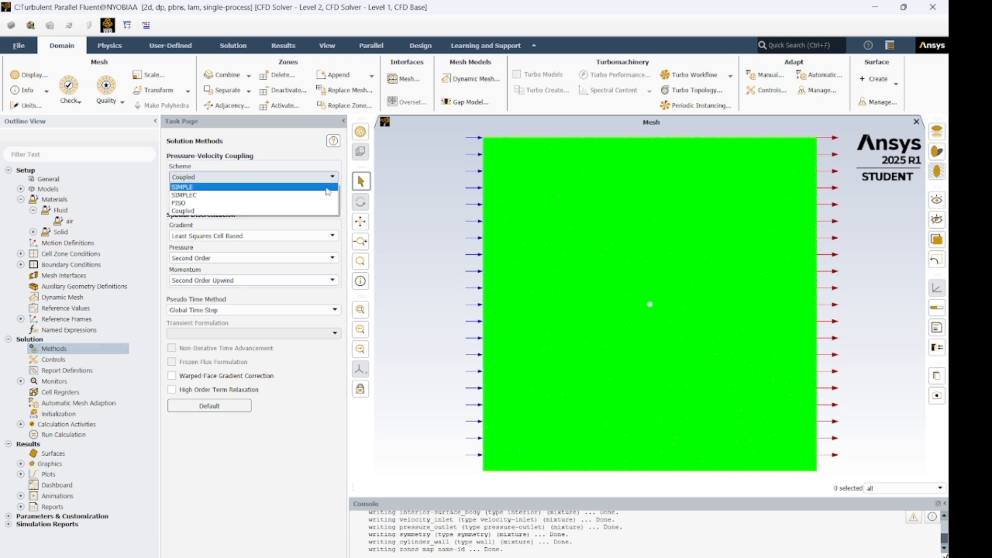
left_click(312, 213)
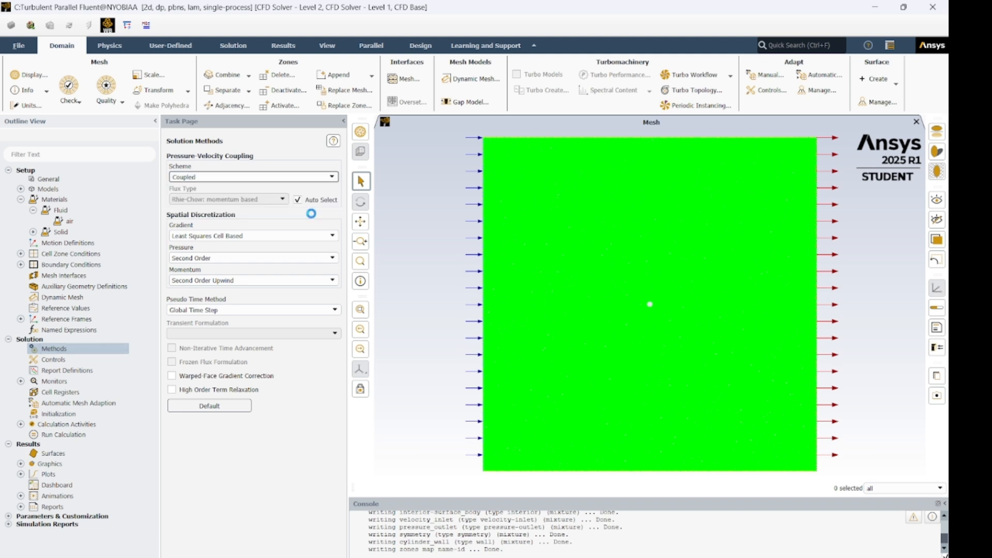
left_click(332, 258)
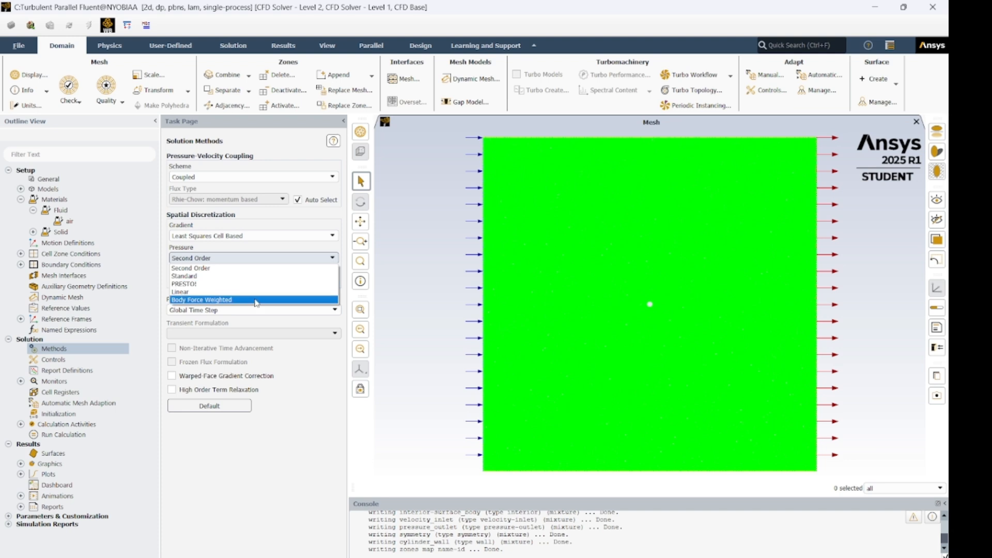
left_click(243, 282)
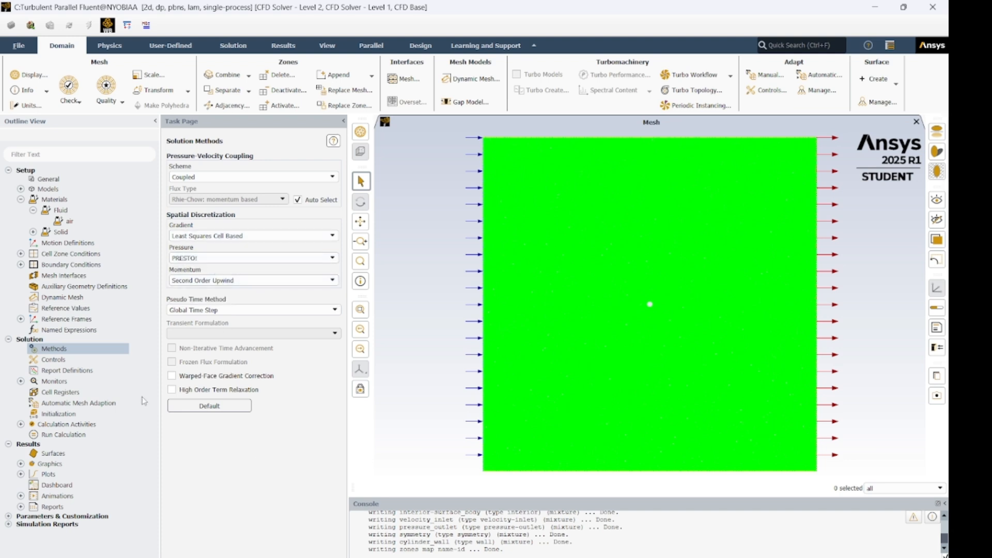
left_click(68, 371)
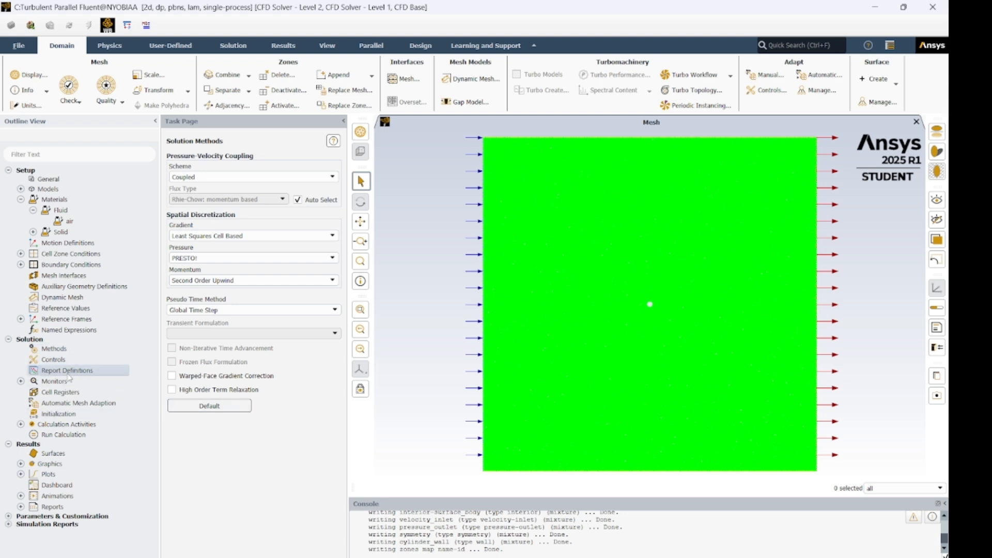
double_click(68, 371)
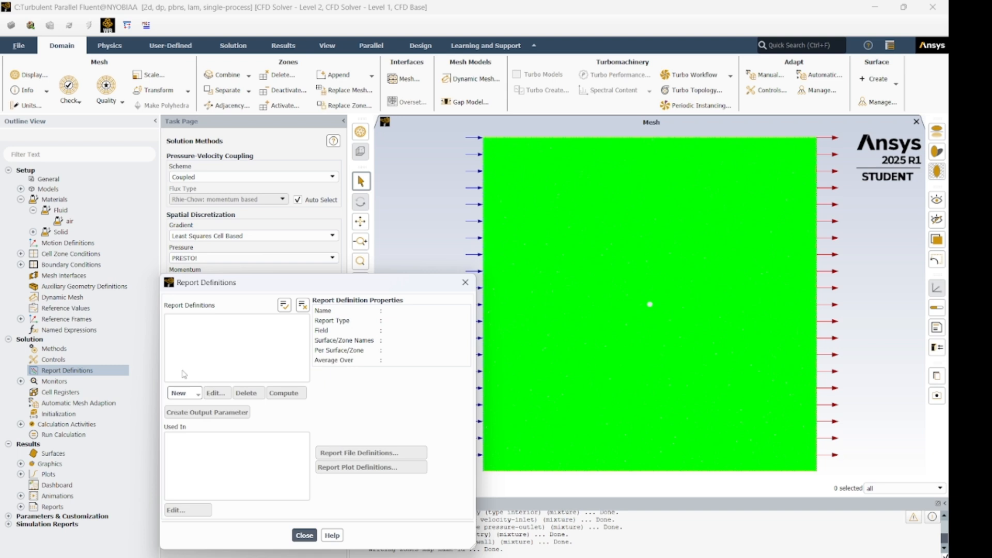
left_click(305, 535)
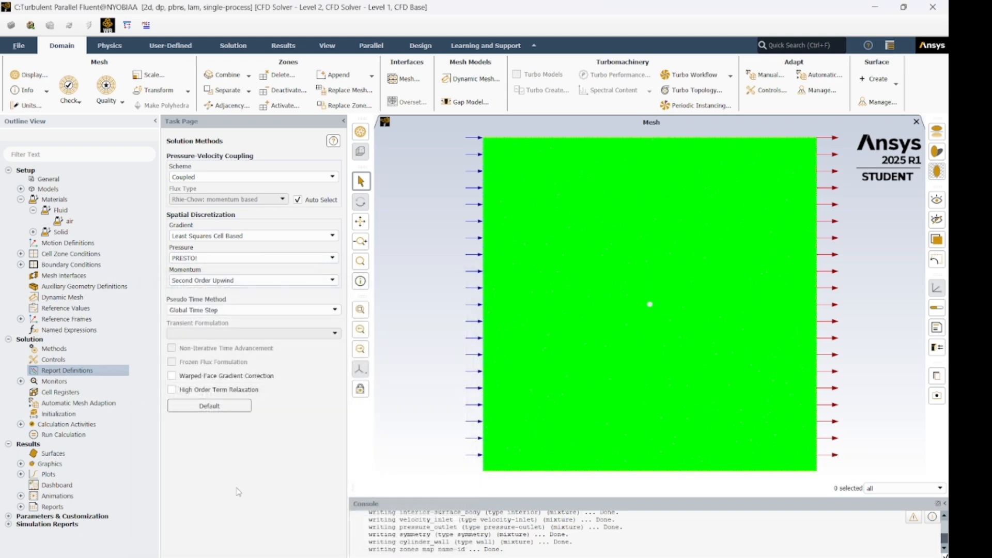
Tighten the absolute residual criteria of continuity, x-velocity and y-velocity by one additional decimal zero each.
left_click(21, 381)
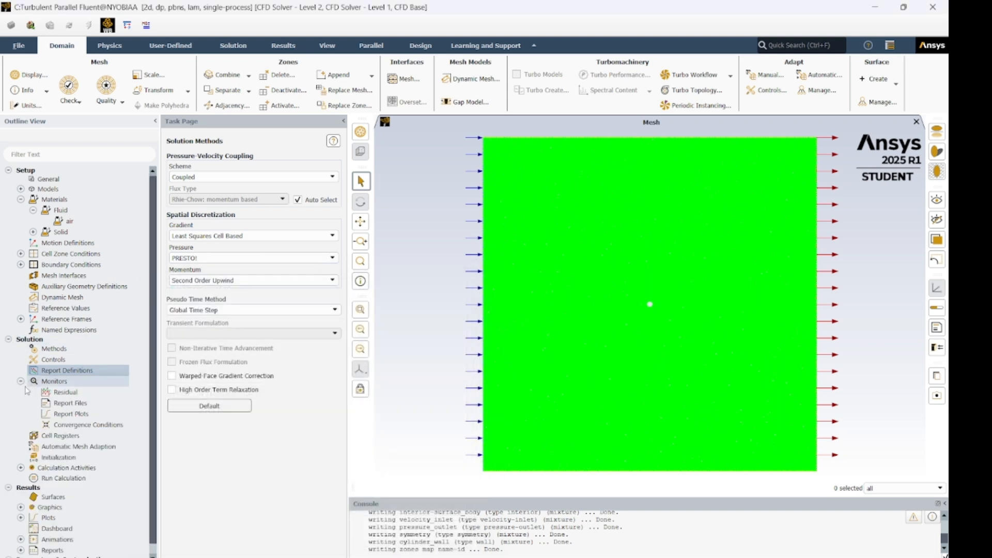
left_click(74, 393)
double_click(80, 395)
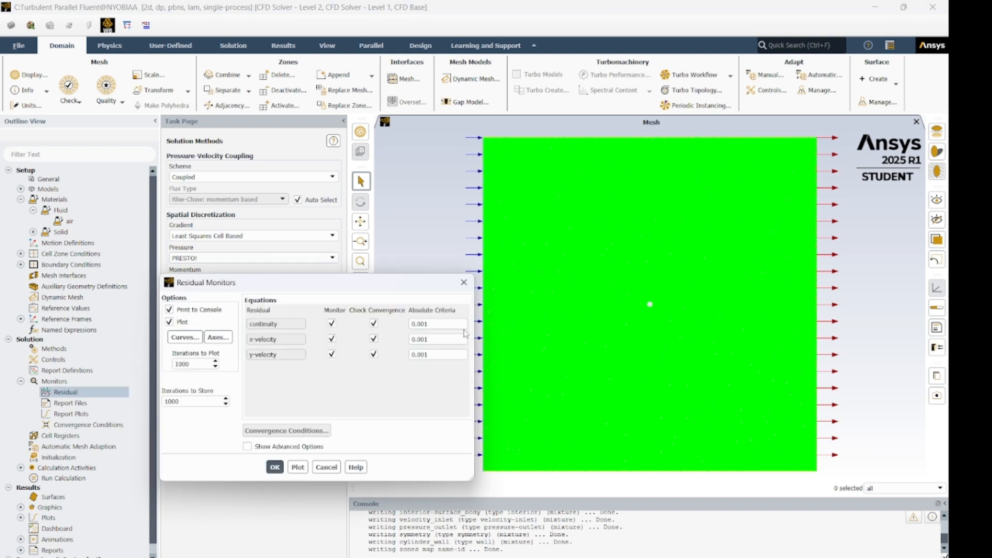
left_click(425, 324)
type("0")
left_click(424, 339)
type("0")
left_click(423, 355)
type("0")
left_click(274, 467)
Set the hybrid initialization to 25 iterations and initialize the solution.
scroll(111, 387, "down", 1)
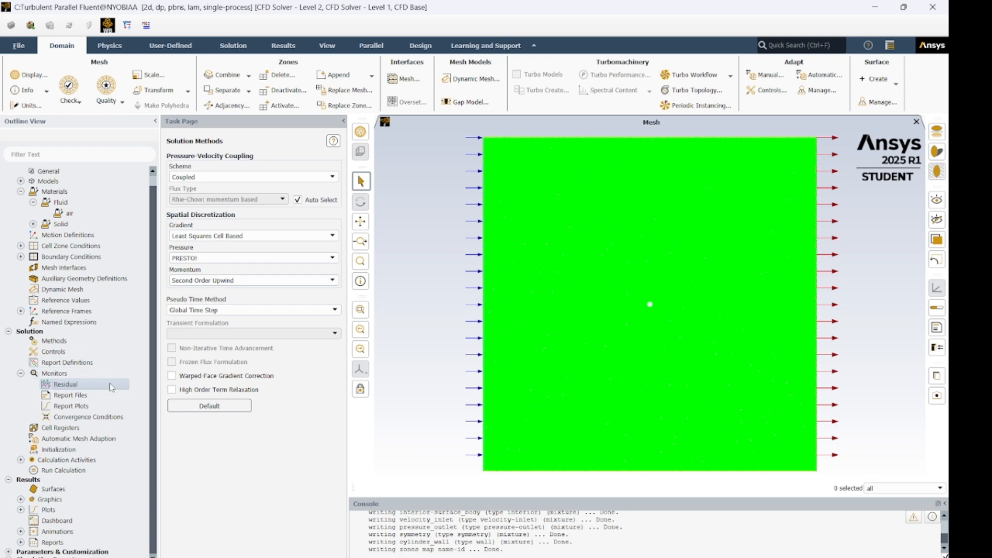
left_click(59, 449)
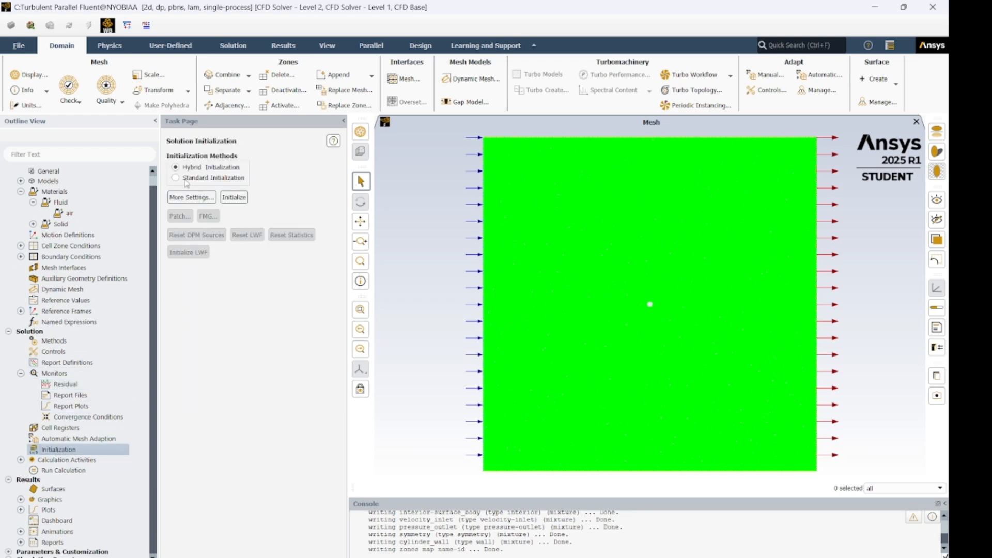
left_click(191, 197)
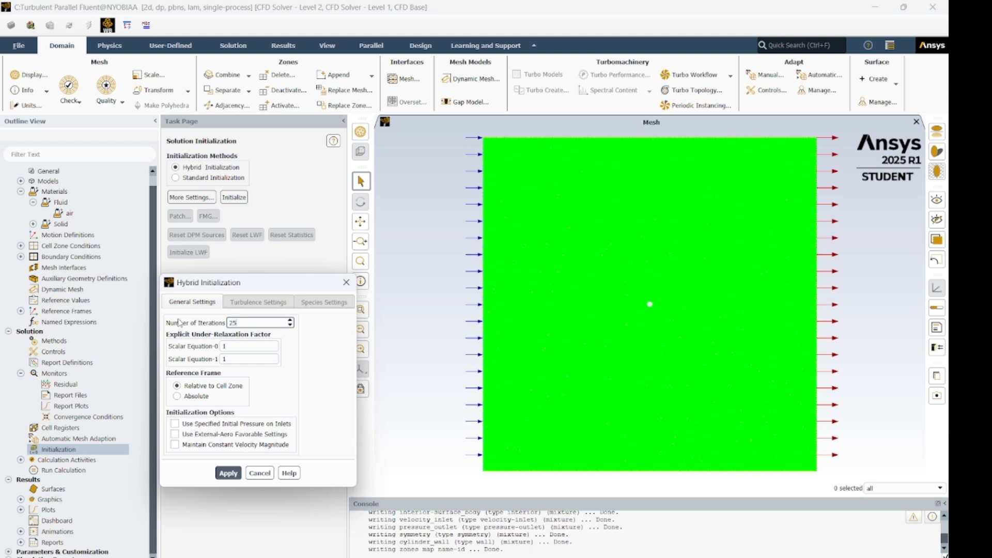
left_click(228, 473)
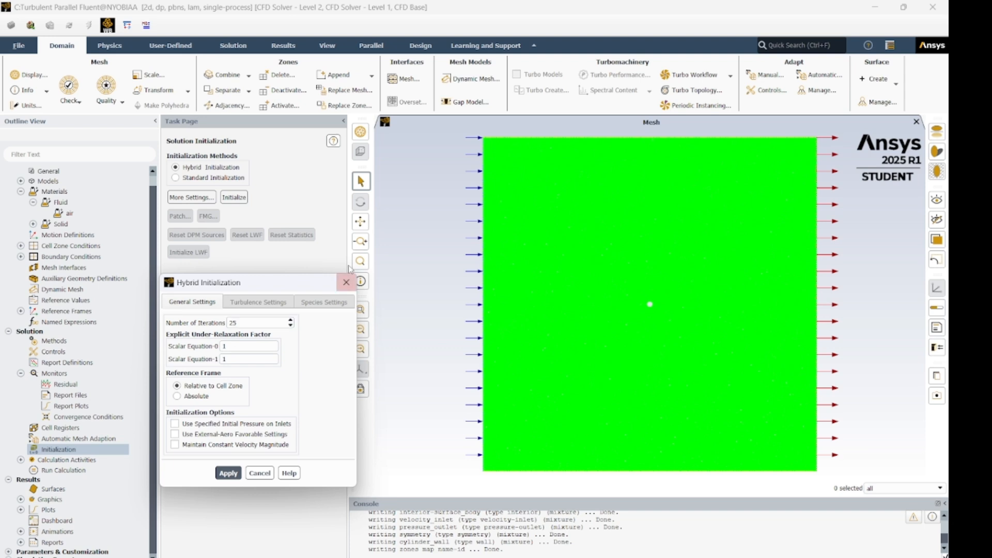
left_click(346, 282)
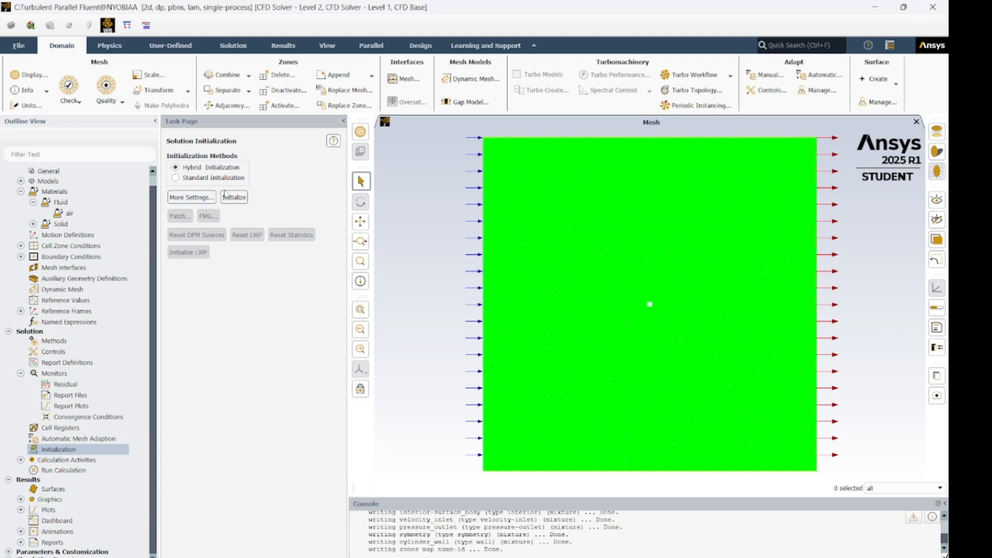
left_click(242, 198)
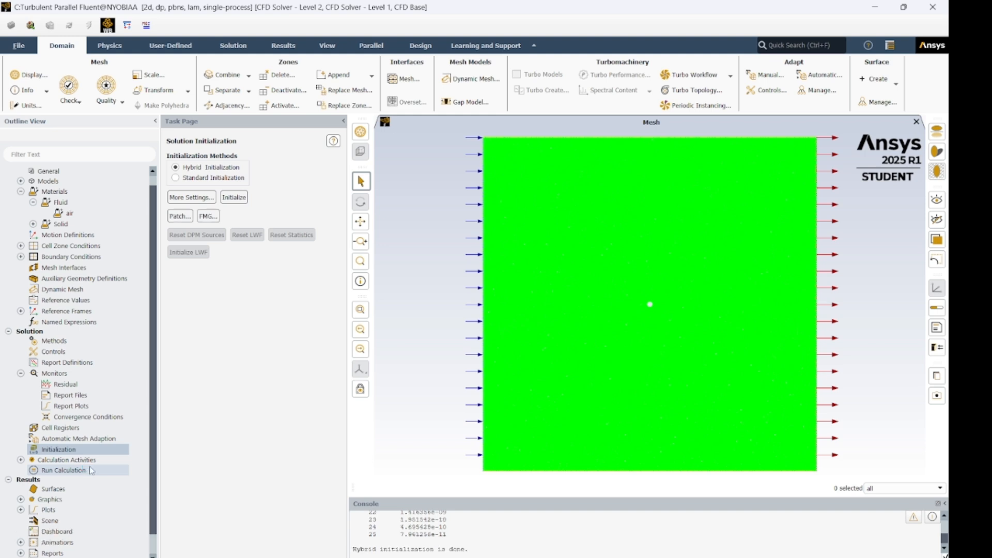
Set the number of iterations to 1000 and start the calculation.
left_click(93, 469)
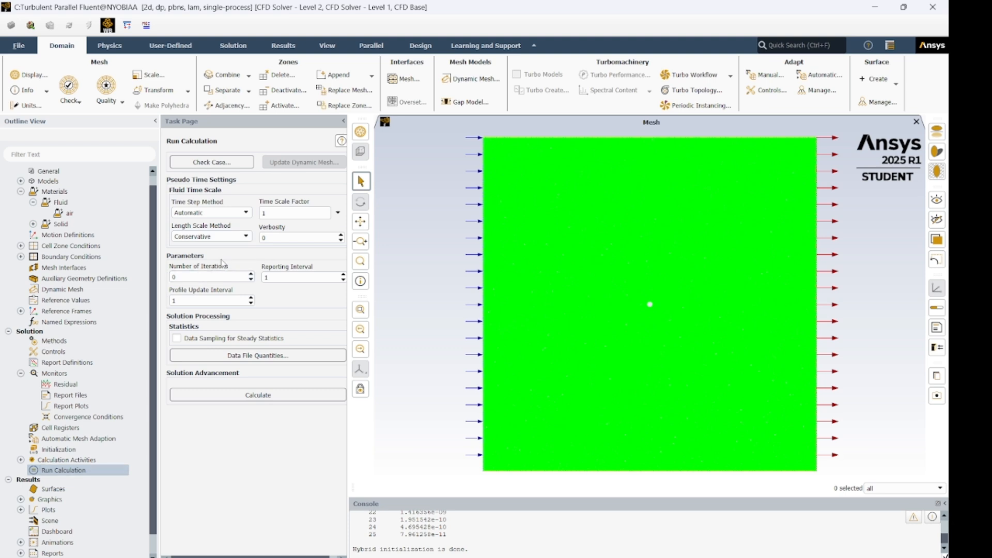
double_click(189, 276)
key("BackSpace")
type("1000")
left_click(275, 397)
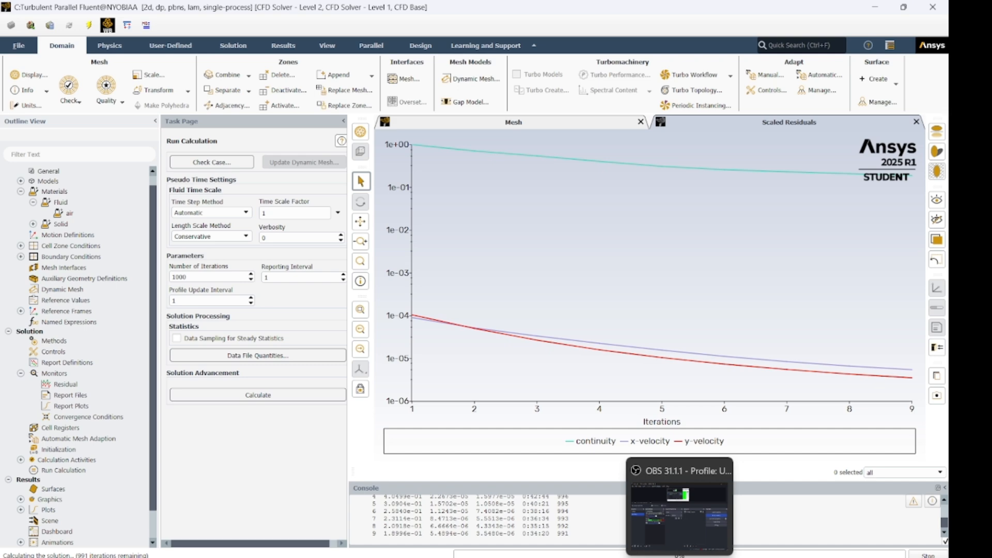
left_click(679, 556)
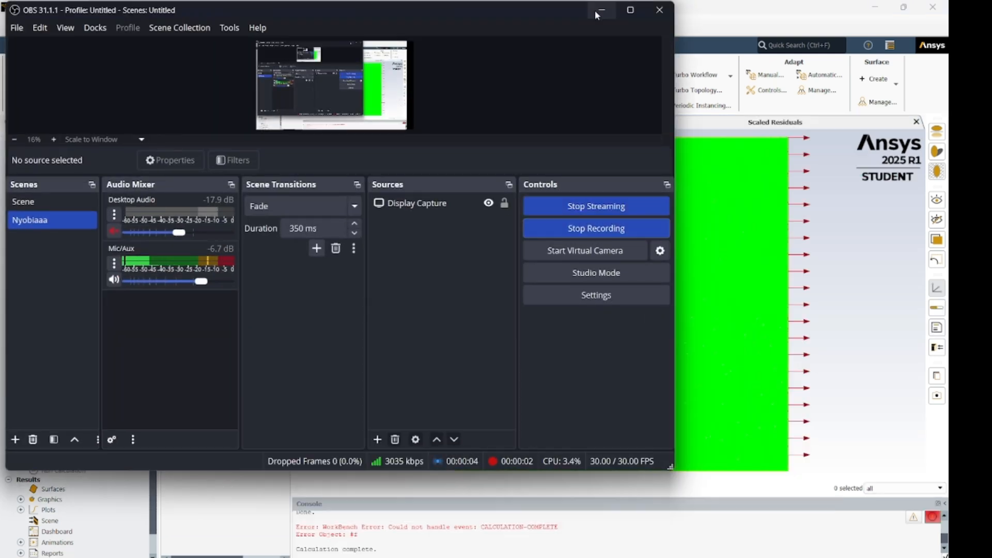
left_click(595, 11)
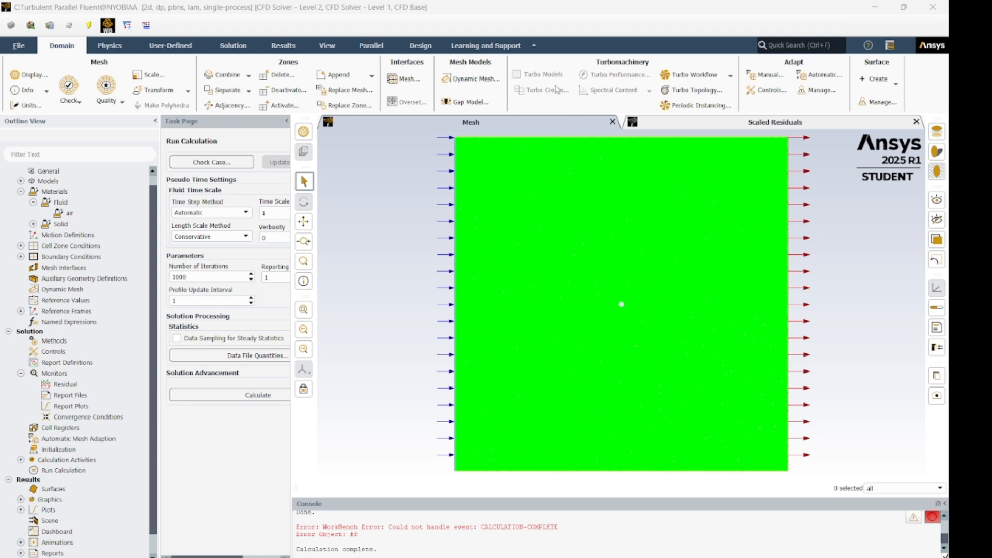
Display filled static pressure contours with contour lines on all five surfaces, saved as contour-1.
scroll(32, 408, "down", 1)
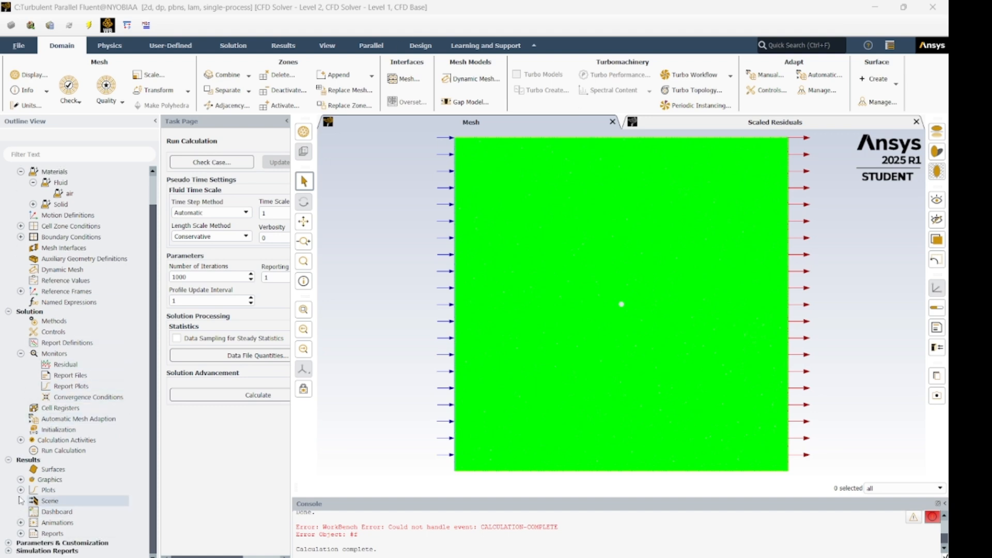
left_click(20, 479)
scroll(65, 452, "down", 2)
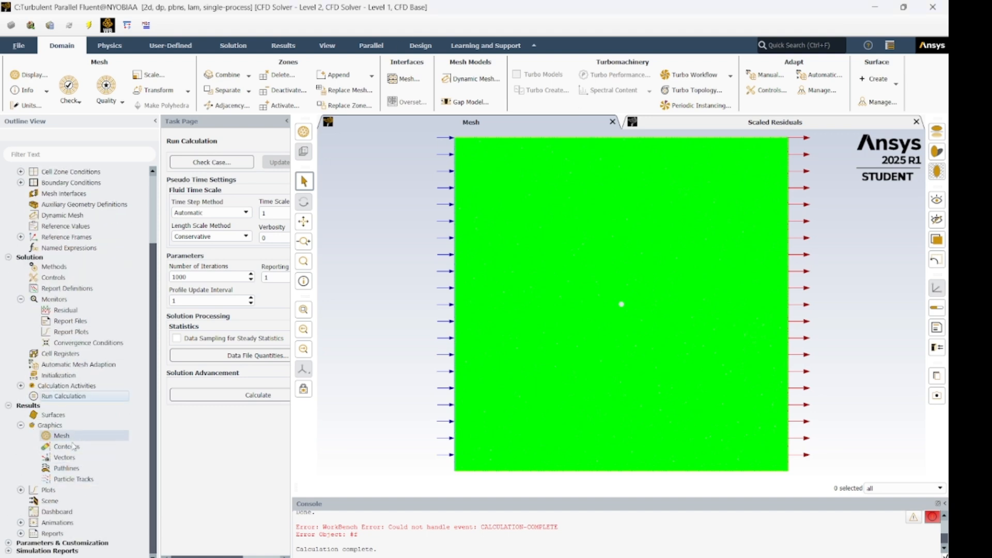
double_click(77, 446)
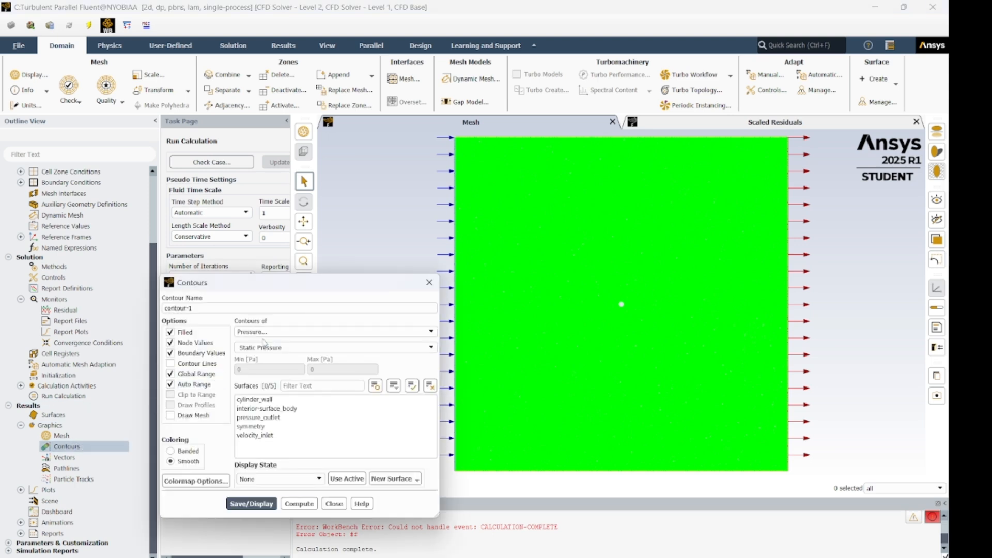
left_click(258, 434)
left_click(255, 426)
left_click(257, 418)
left_click(253, 408)
left_click(239, 399)
left_click(171, 364)
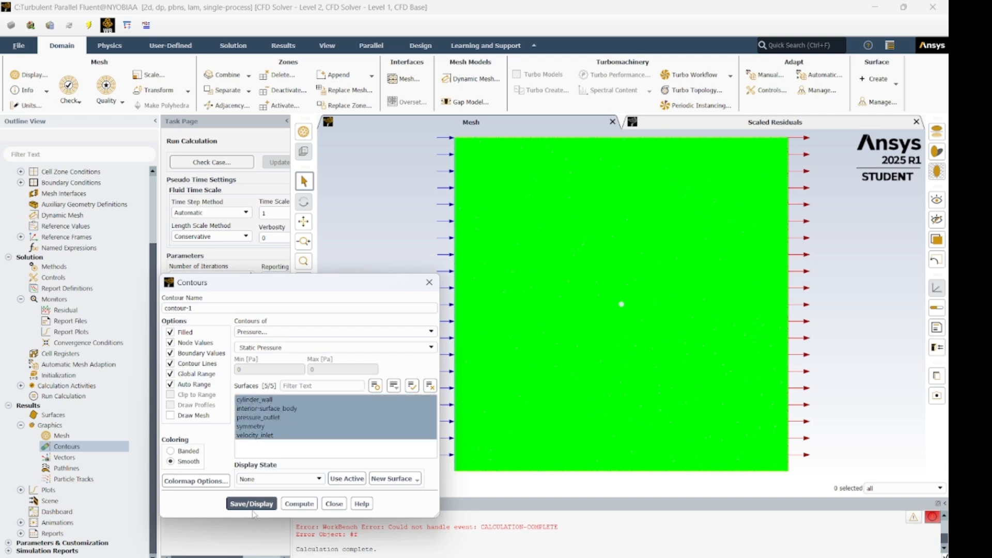
left_click(247, 507)
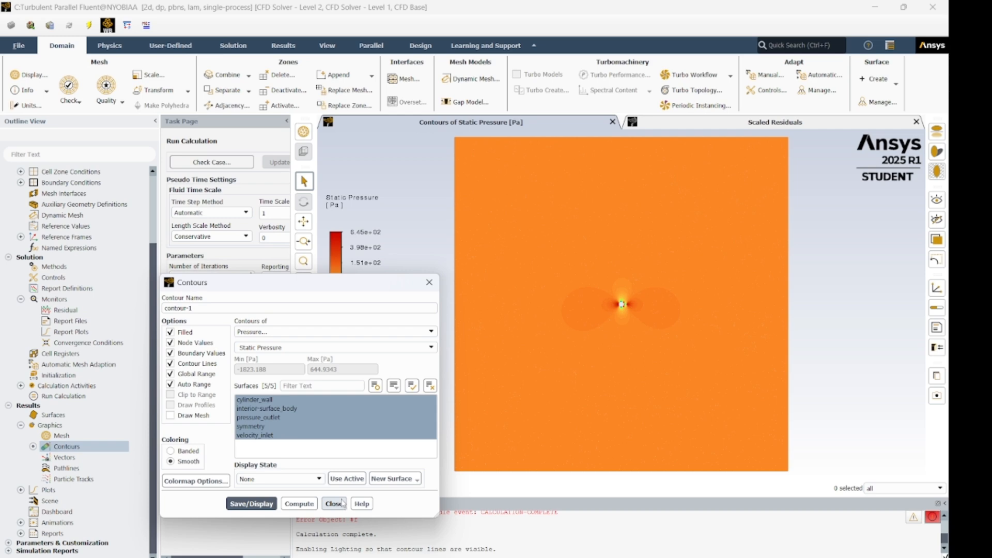
left_click(339, 506)
Display filled velocity magnitude contours with contour lines on all five surfaces, saved as contour-2.
scroll(671, 285, "down", 3)
scroll(637, 288, "up", 5)
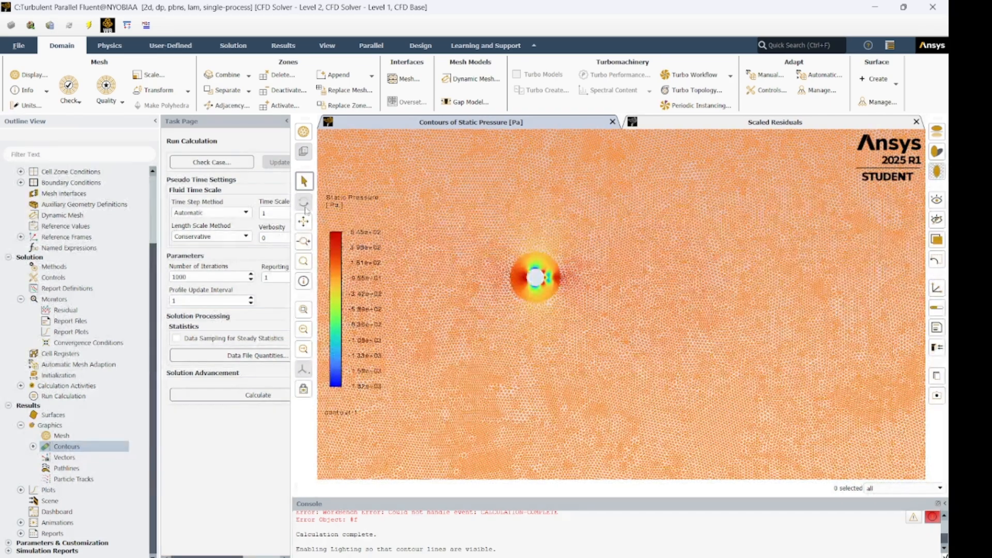
scroll(538, 300, "up", 5)
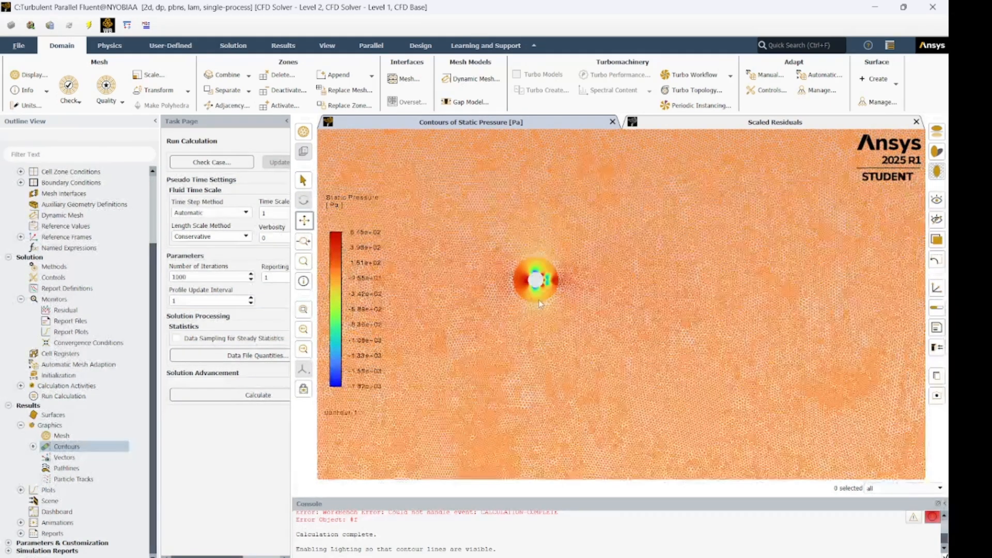
scroll(565, 282, "down", 6)
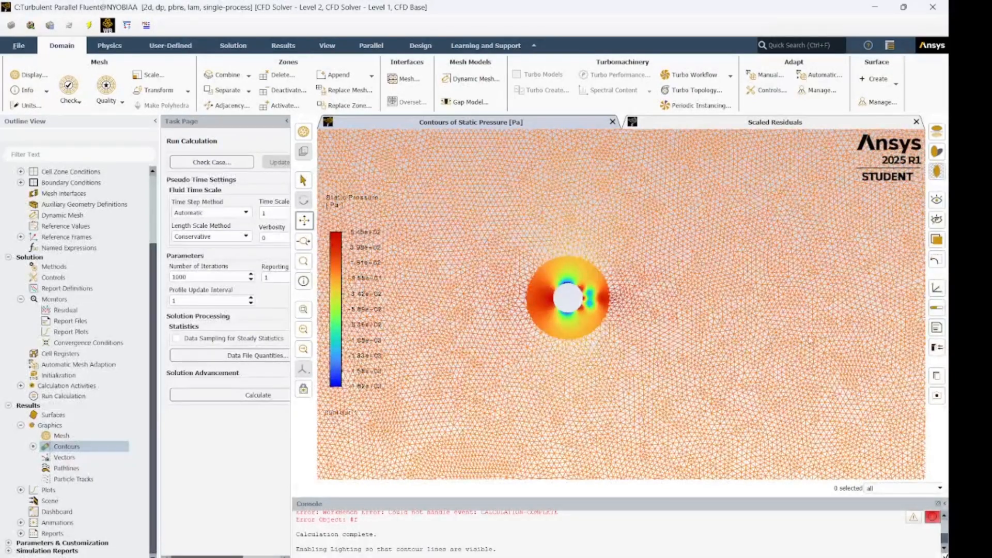
scroll(593, 332, "down", 6)
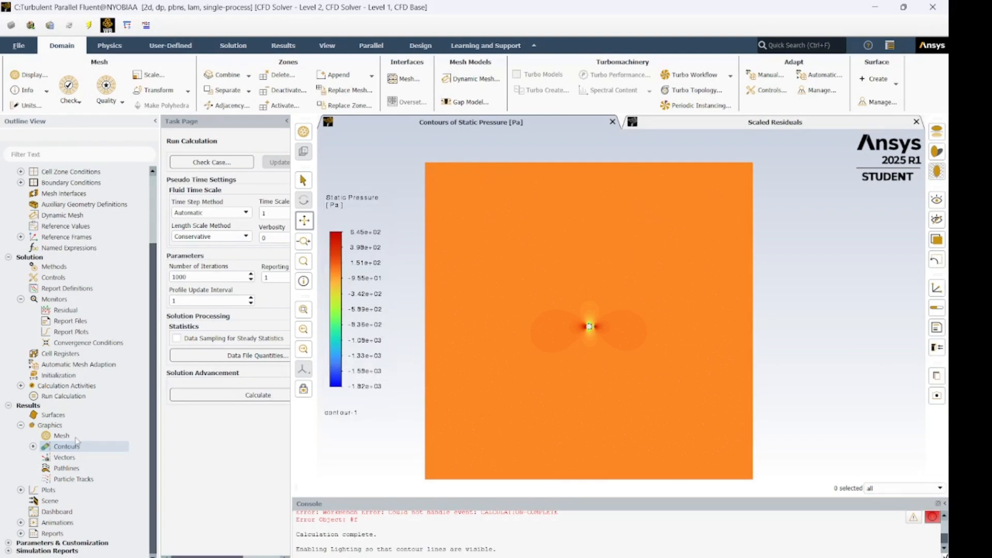
double_click(52, 446)
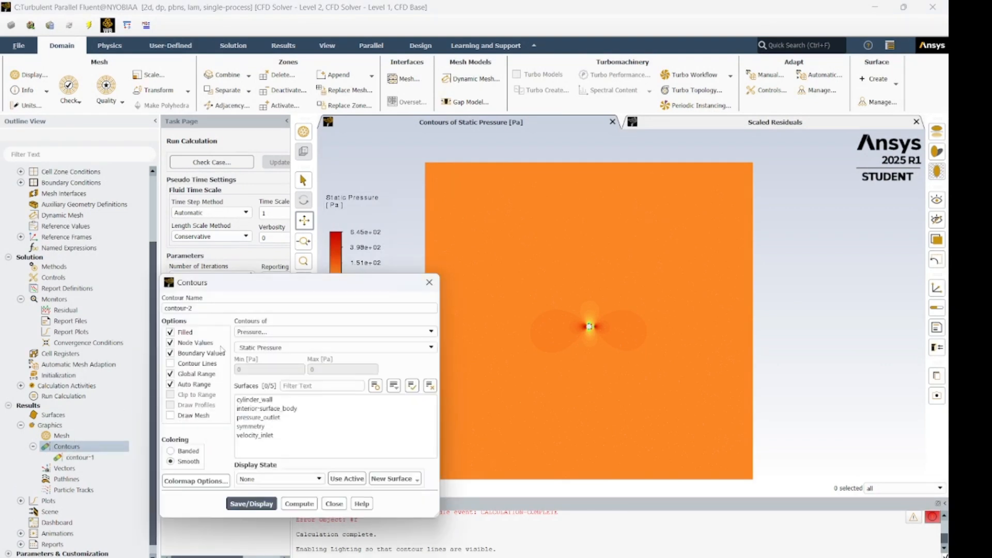
left_click(283, 331)
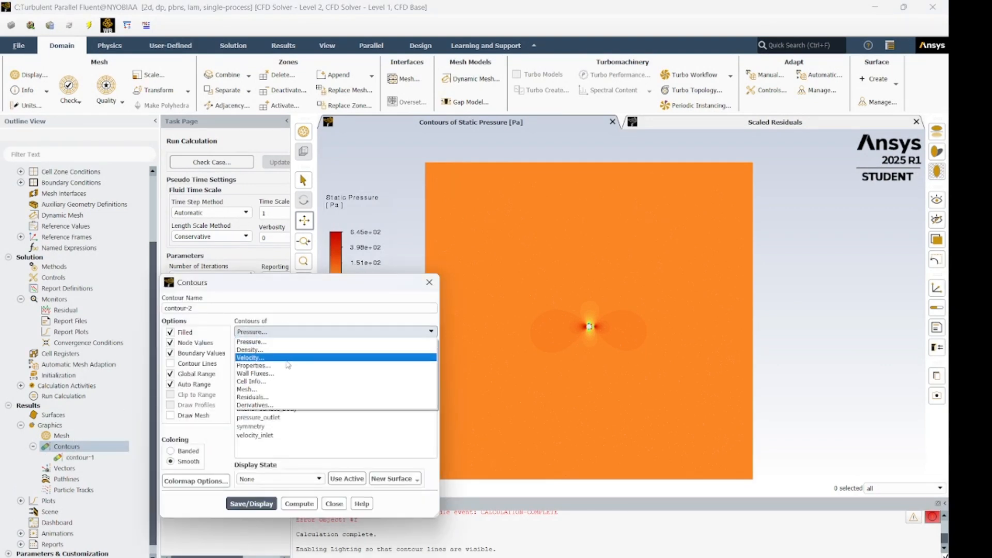
left_click(285, 358)
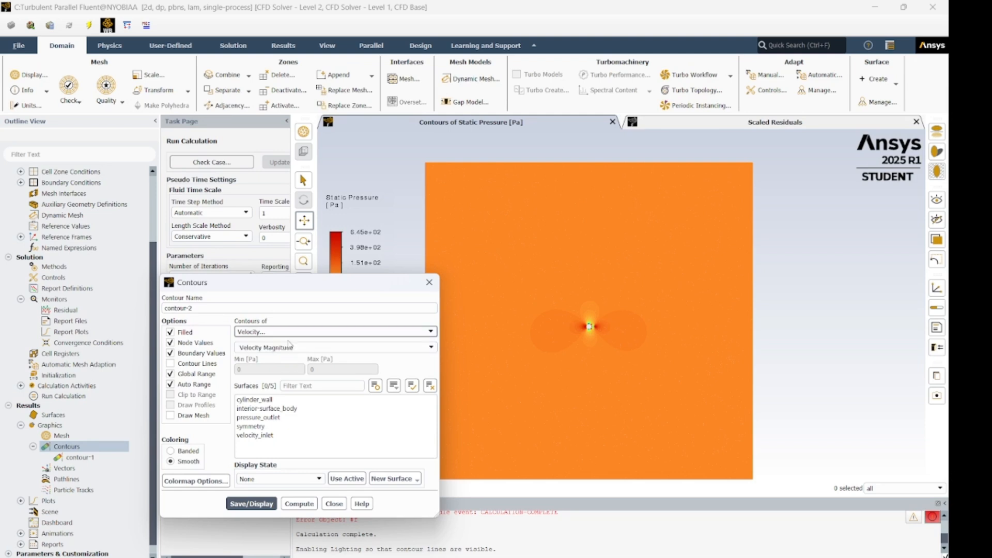
left_click(170, 363)
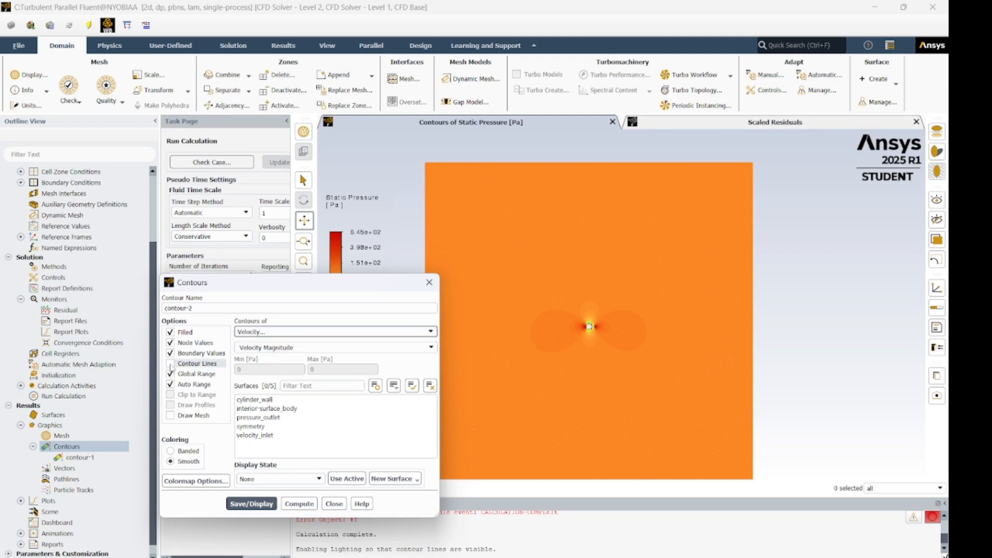
left_click_drag(265, 437, 262, 400)
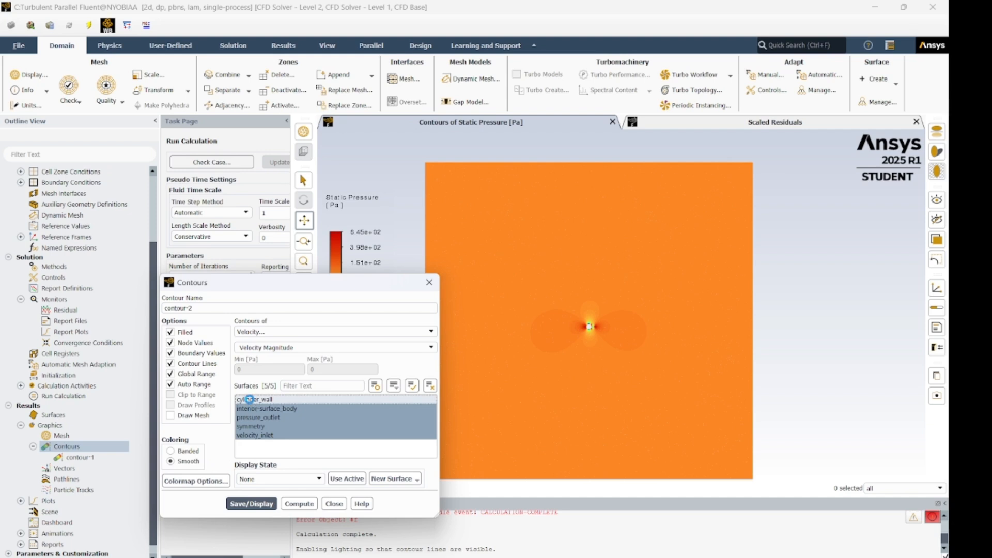
left_click(267, 504)
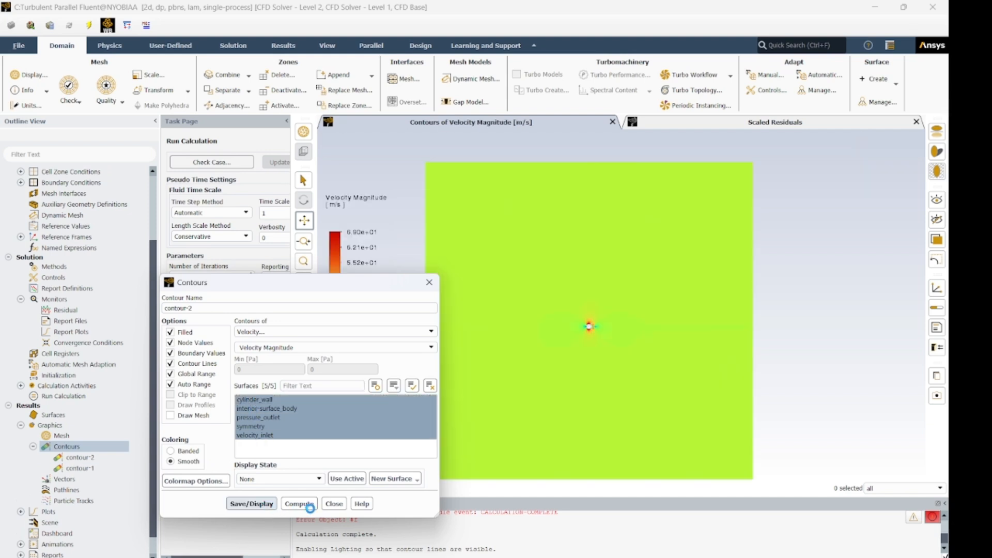
left_click(334, 504)
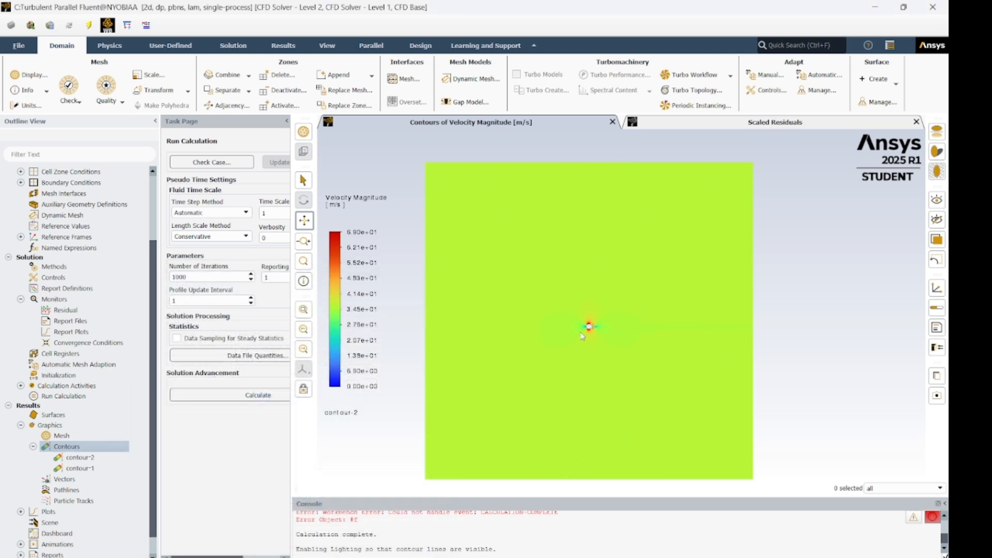
Examine the velocity magnitude contours around the cylinder and in its wake, both close up and across the whole domain.
scroll(583, 333, "up", 5)
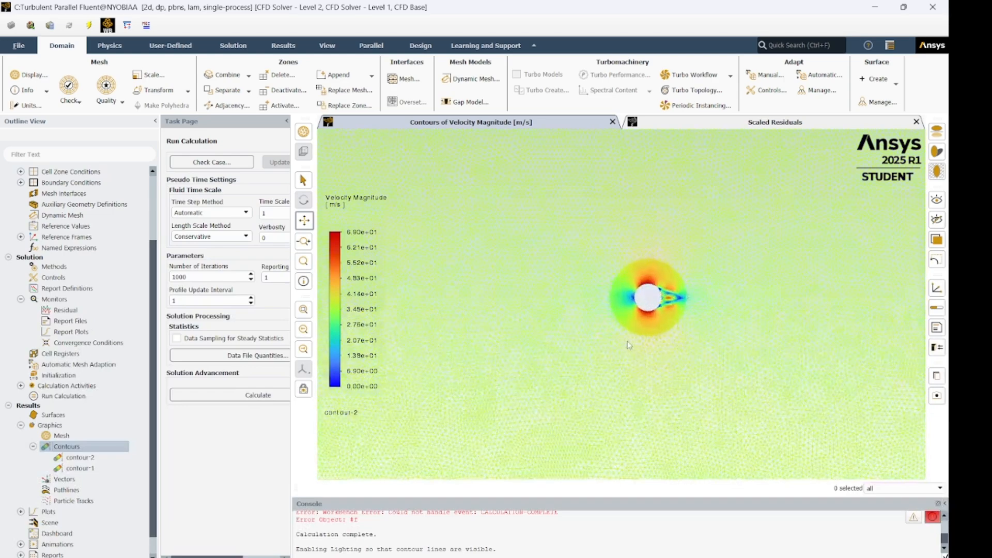
scroll(628, 345, "up", 3)
scroll(724, 239, "up", 2)
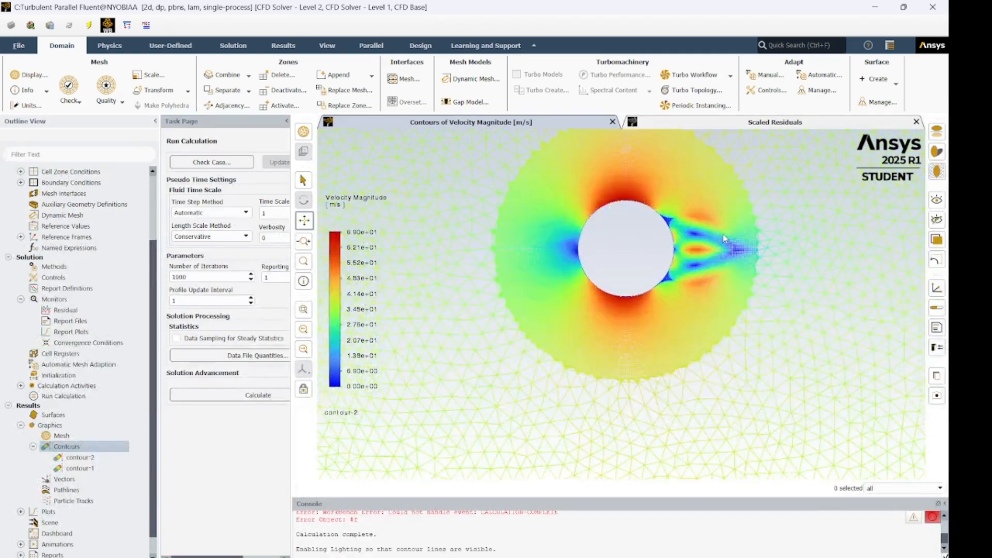
scroll(724, 243, "down", 6)
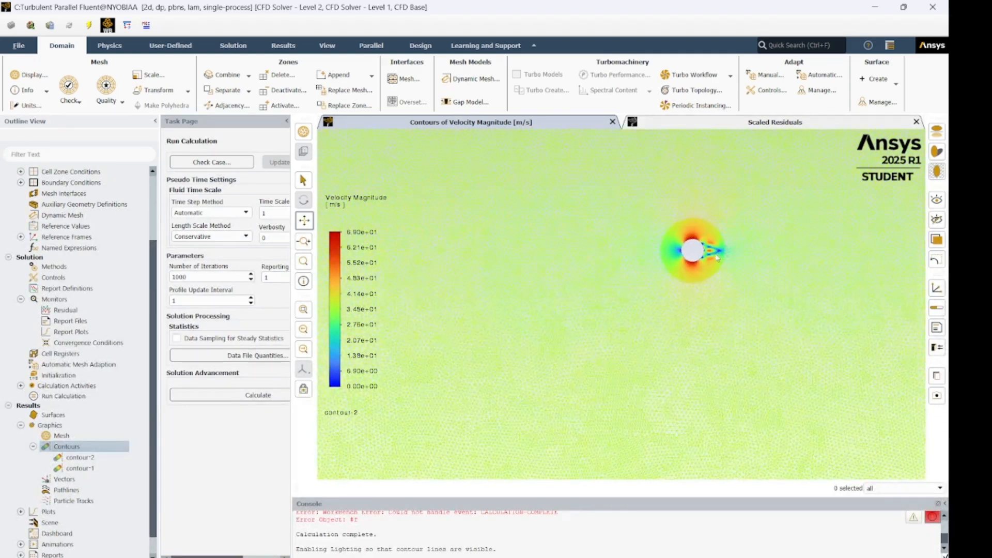
left_click_drag(590, 305, 529, 325)
scroll(571, 328, "down", 2)
scroll(572, 328, "down", 3)
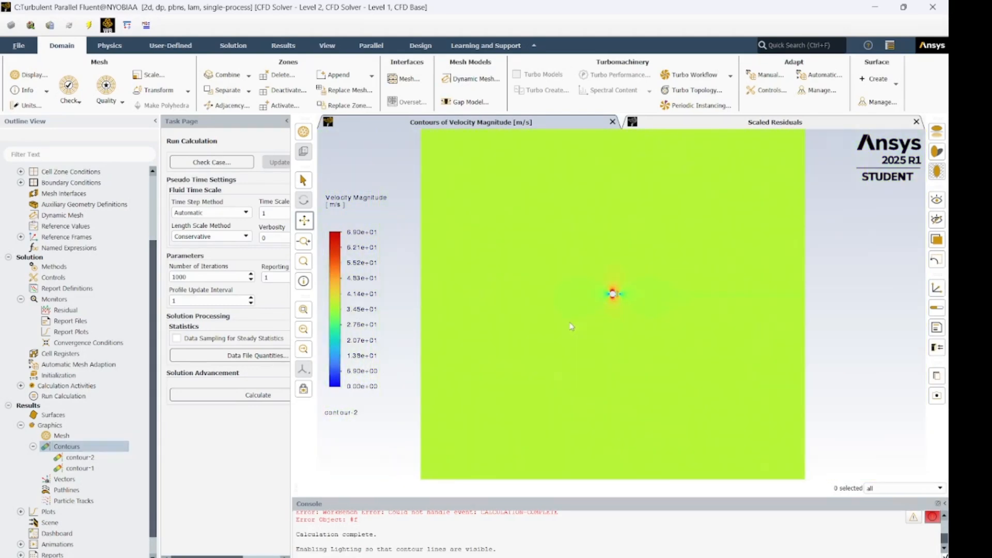
left_click_drag(577, 295, 578, 309)
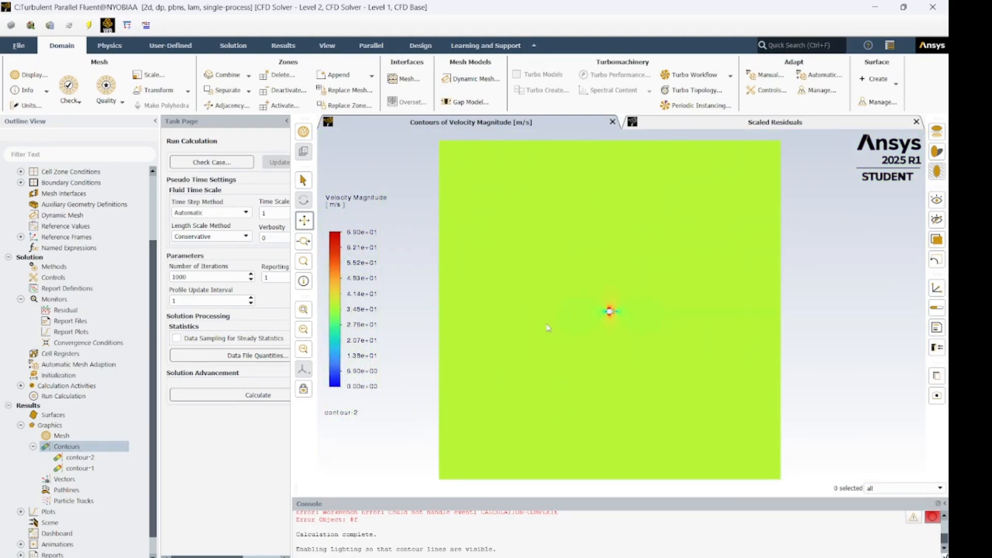
Plot the pressure coefficient on cylinder_wall against position along the X direction as XY plot xy-plot-1.
scroll(65, 424, "down", 1)
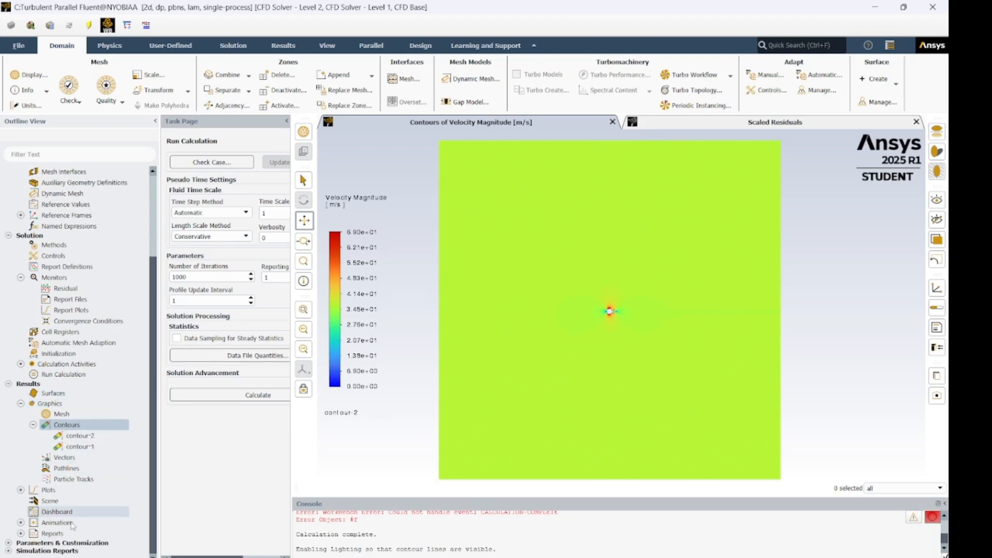
left_click(21, 490)
scroll(23, 488, "down", 3)
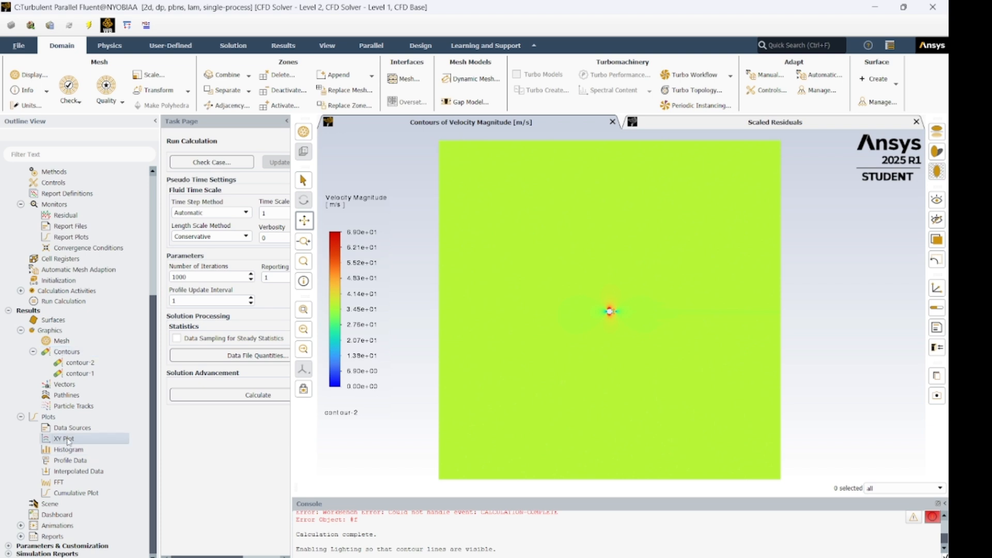
double_click(88, 440)
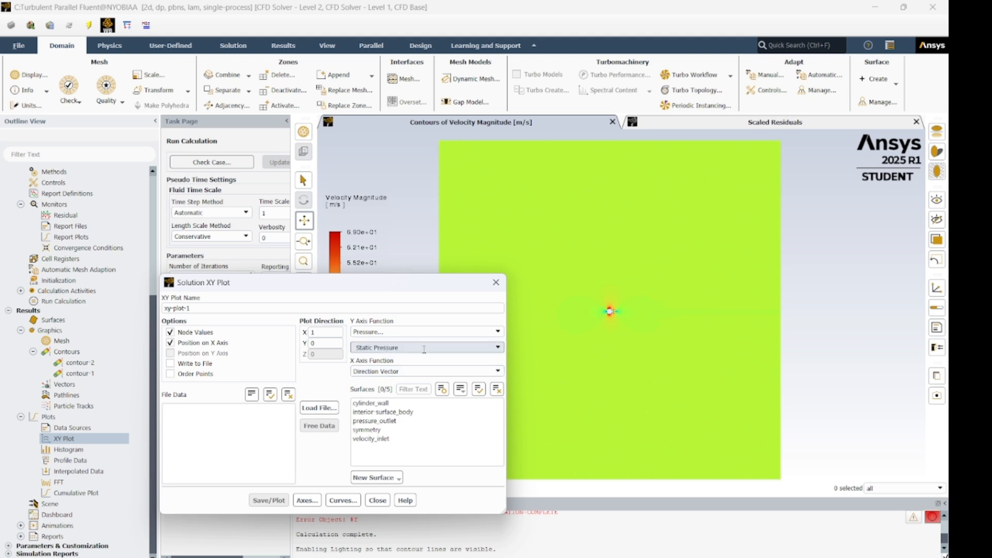
left_click(496, 353)
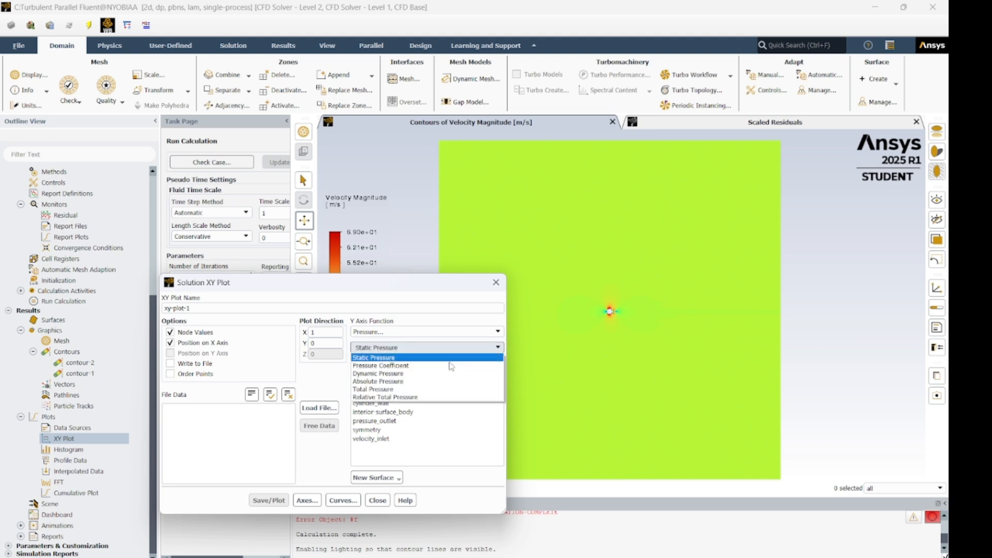
left_click(455, 366)
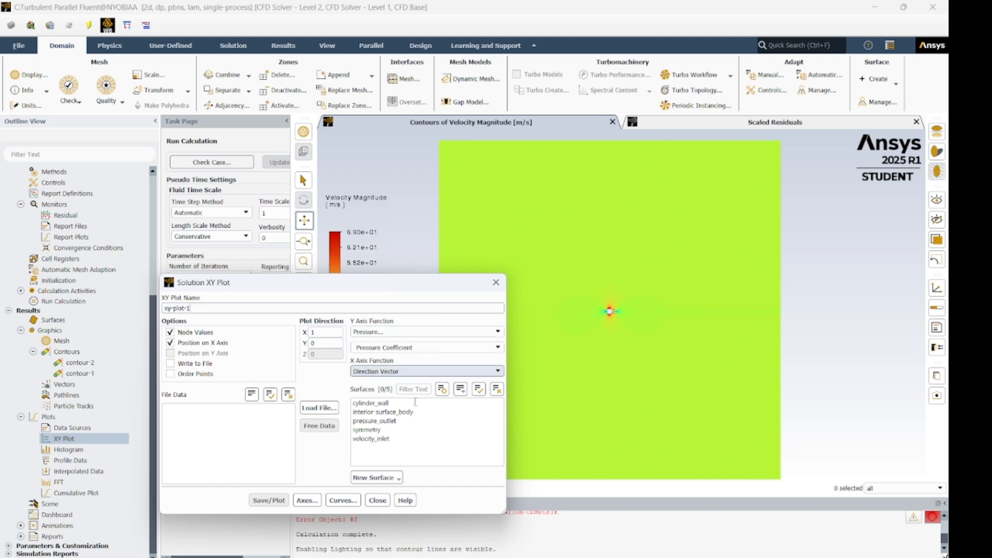
left_click(370, 403)
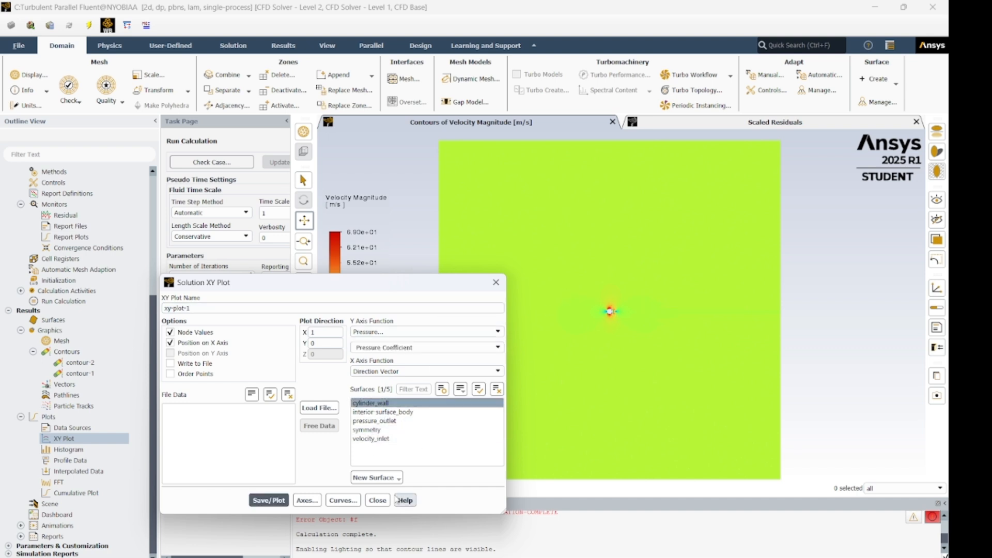
left_click(276, 499)
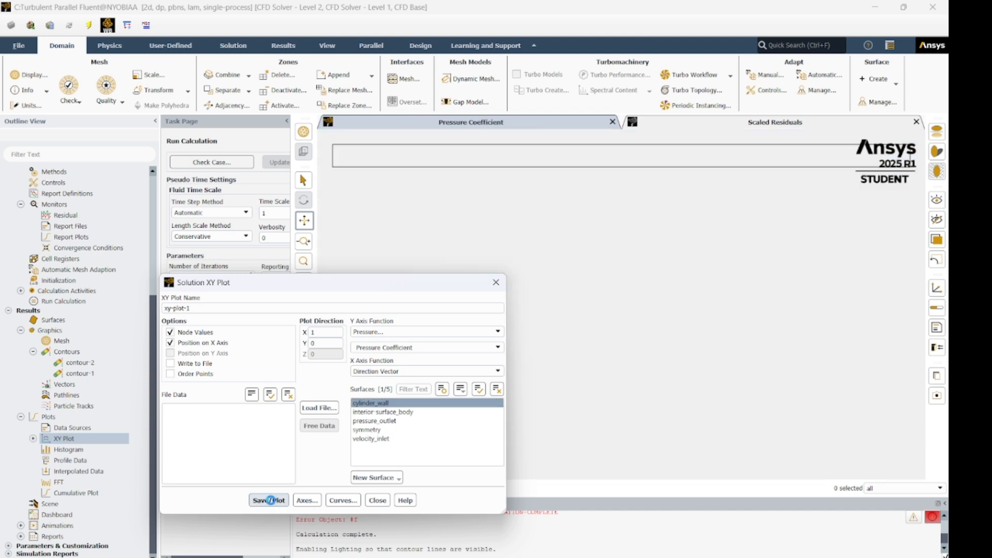
left_click_drag(324, 293, 186, 256)
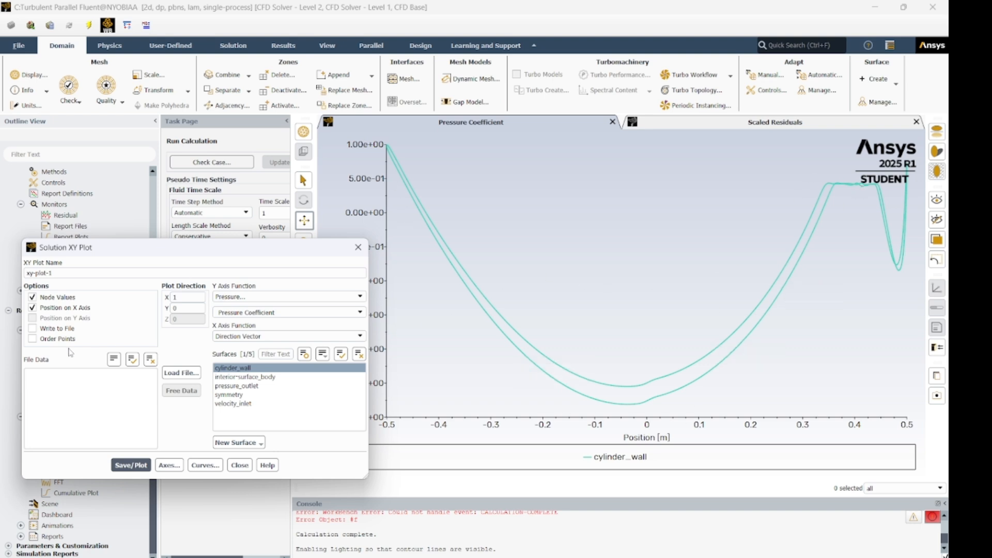
Write the pressure coefficient plot data to an XY file named "turbulent flow pressure coeff".
left_click(31, 329)
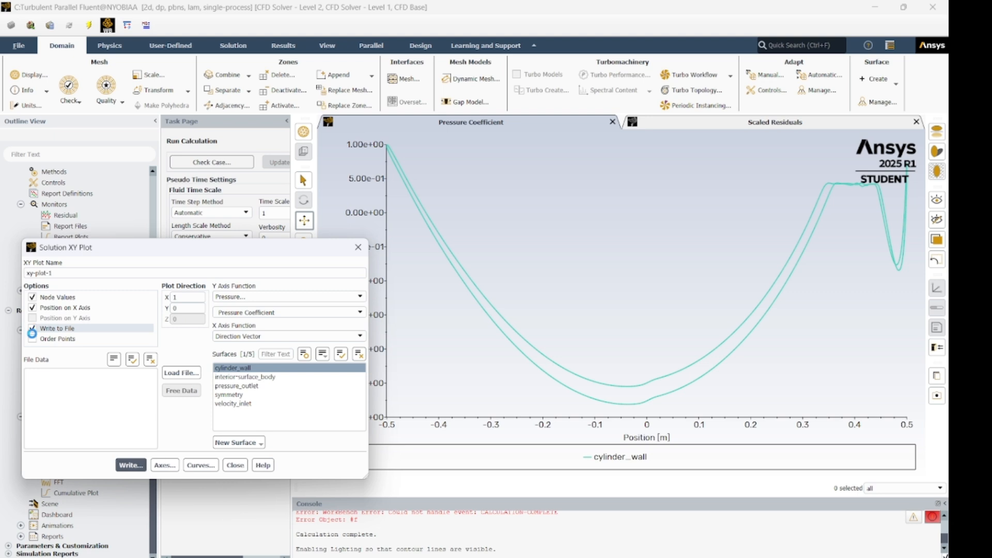
left_click(137, 465)
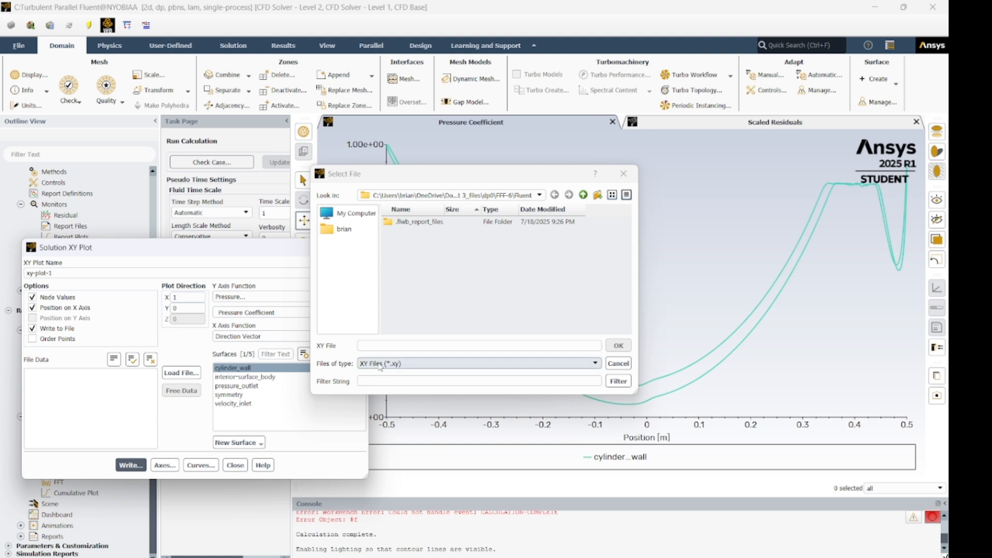
left_click(372, 347)
type("turbulent flow pressure coeff")
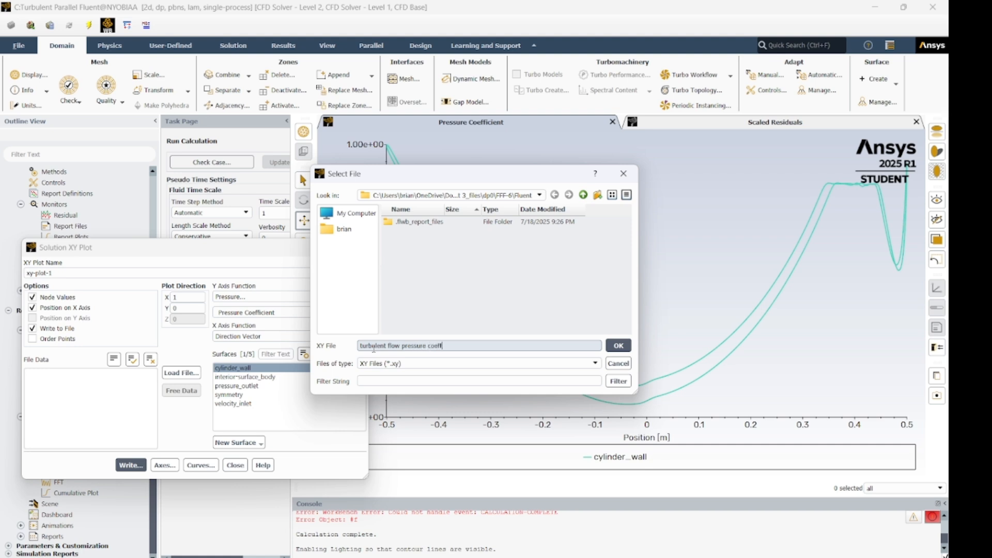
left_click(618, 345)
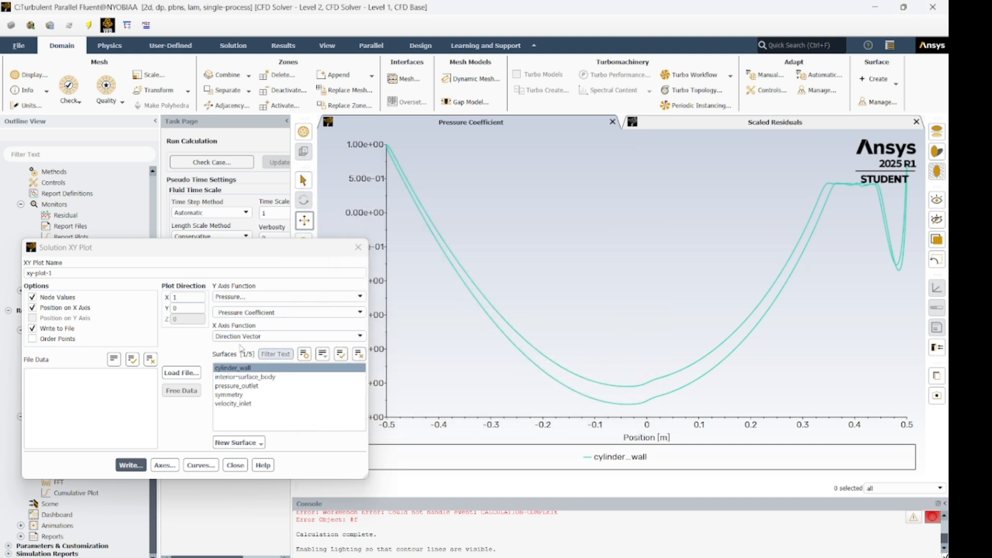
Plot velocity magnitude on cylinder_wall against position along the X direction, with writing to file turned off.
left_click(289, 299)
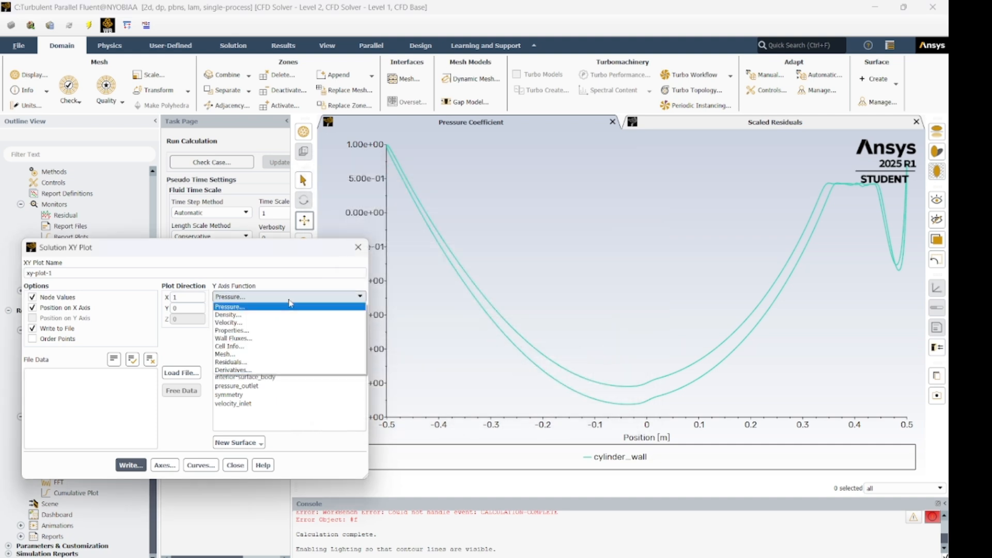
left_click(273, 323)
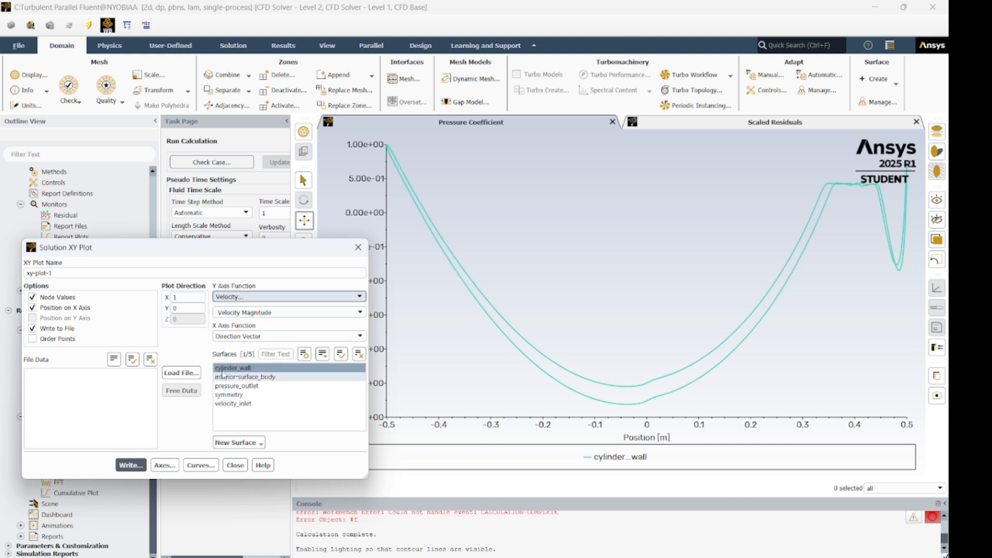
left_click(32, 329)
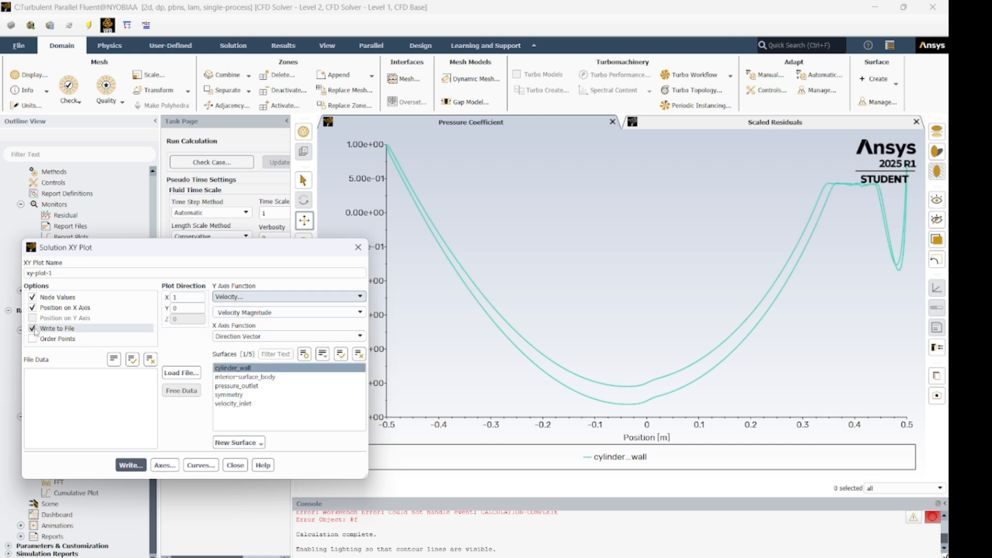
left_click(247, 368)
left_click(247, 367)
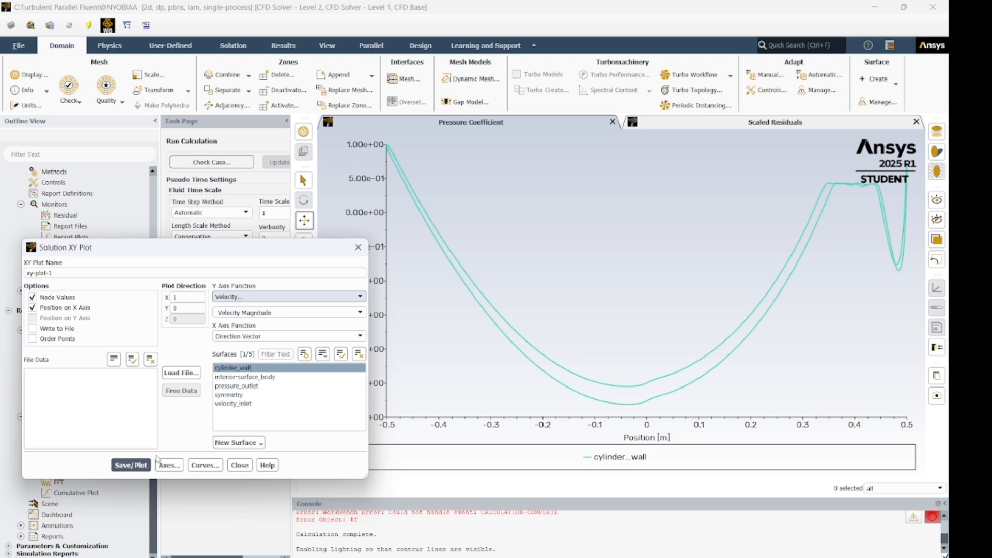
left_click(131, 465)
left_click_drag(222, 249, 200, 178)
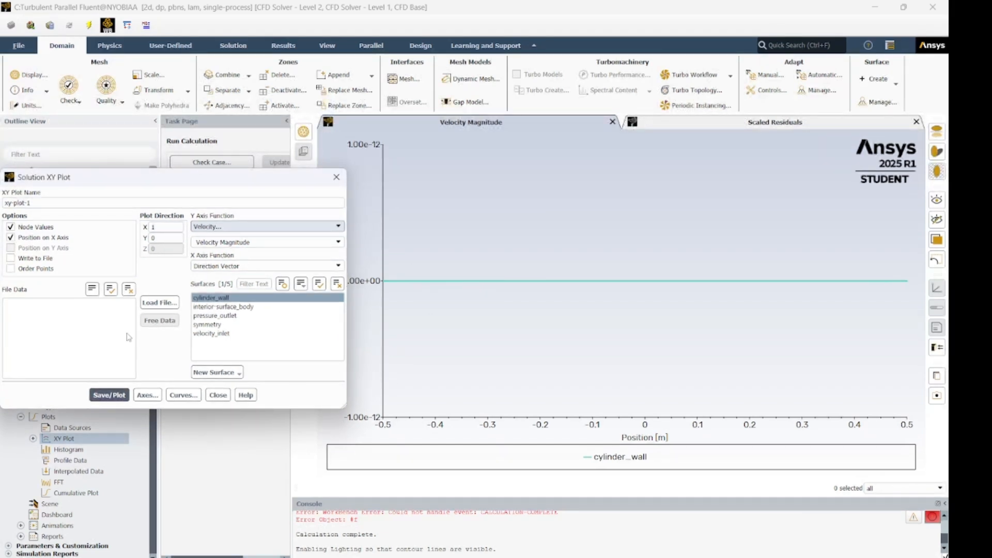
left_click_drag(103, 182, 231, 183)
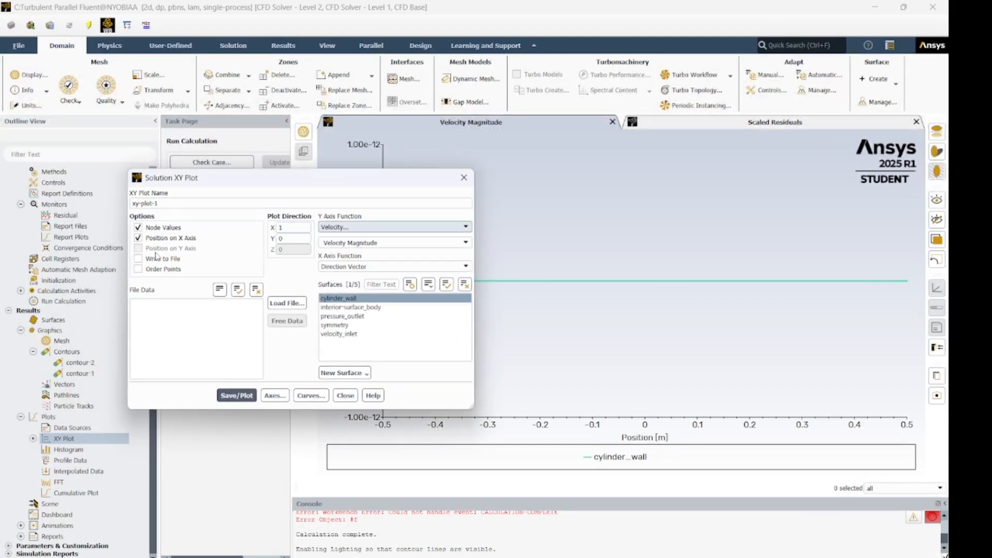
Write the velocity magnitude plot data to an XY file named "turbulent flow vleocity".
left_click(137, 258)
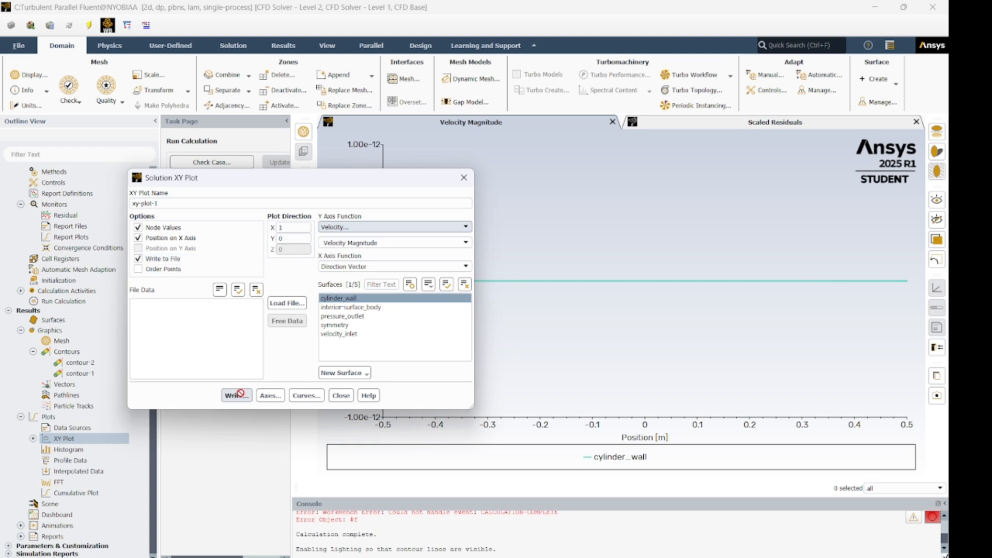
left_click(236, 395)
left_click(383, 346)
type("turbulent flow vleocity")
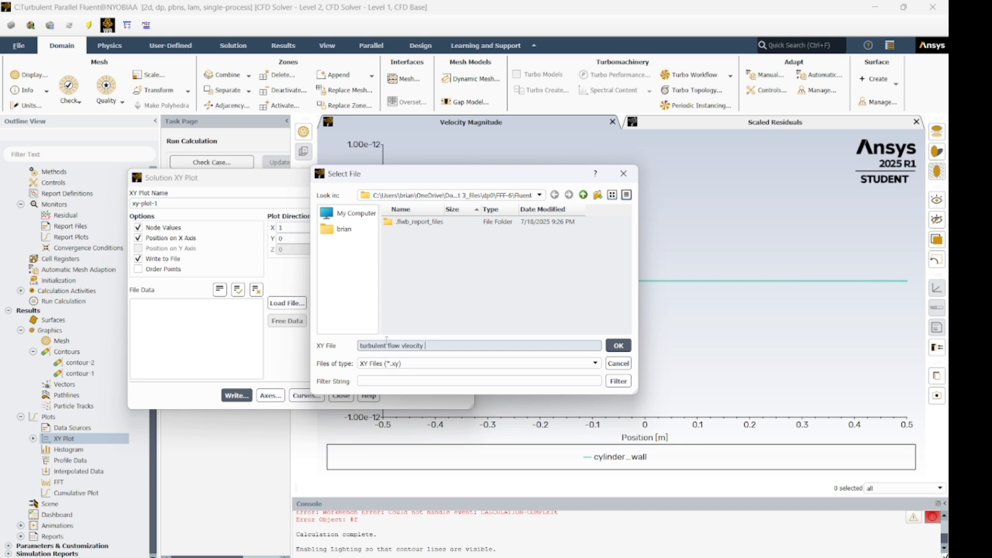
key("Return")
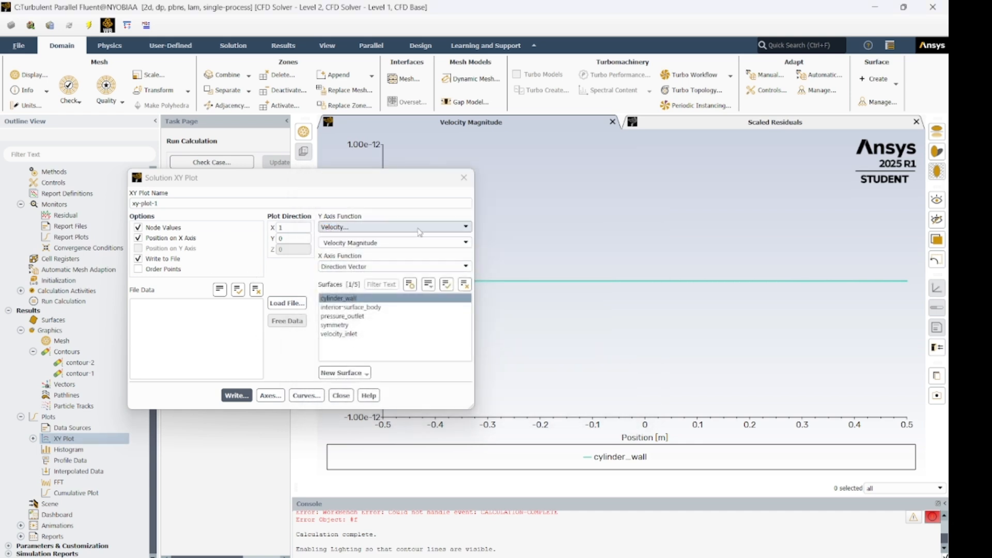
Set the X axis function to Curve Length and plot velocity magnitude on cylinder_wall without writing to file.
left_click(466, 243)
left_click(463, 252)
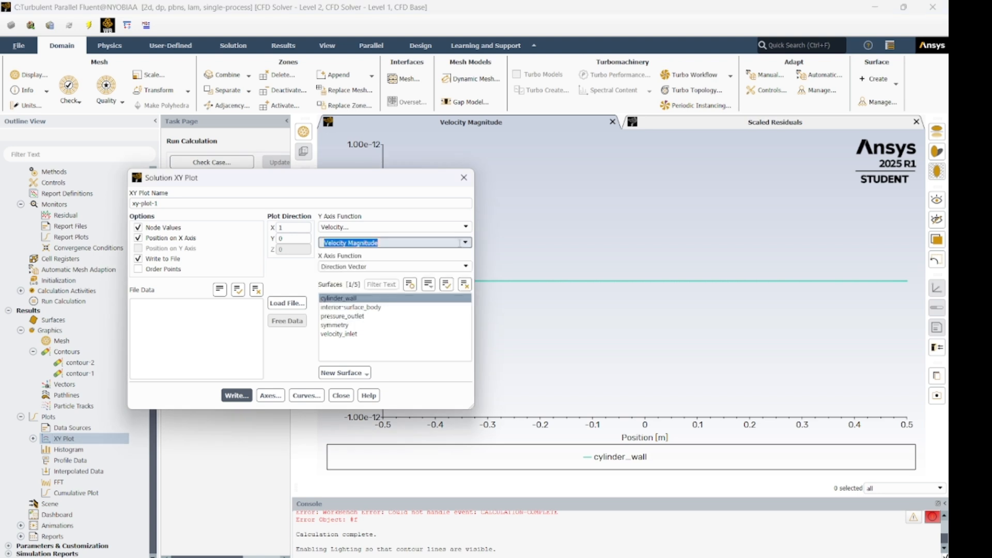
left_click(440, 266)
left_click(396, 284)
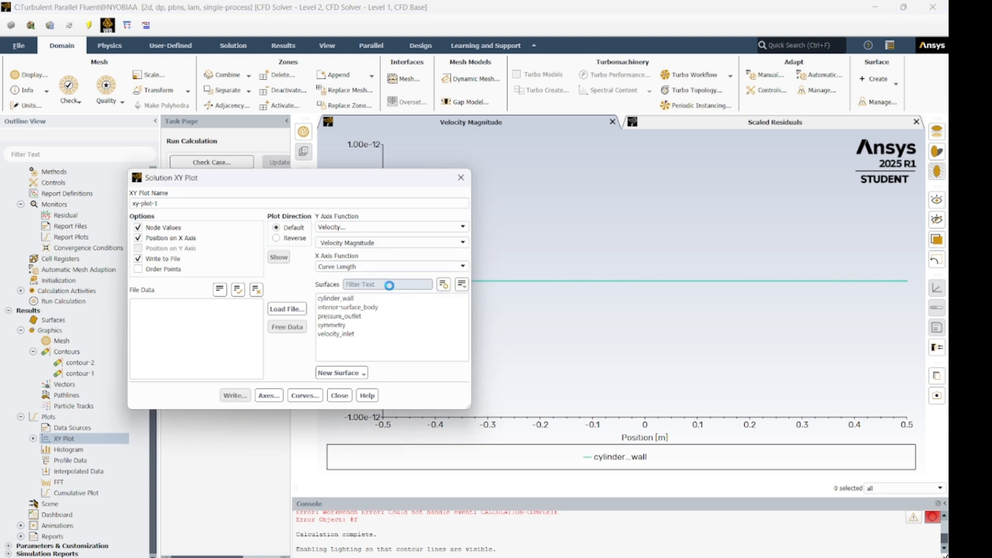
left_click(336, 311)
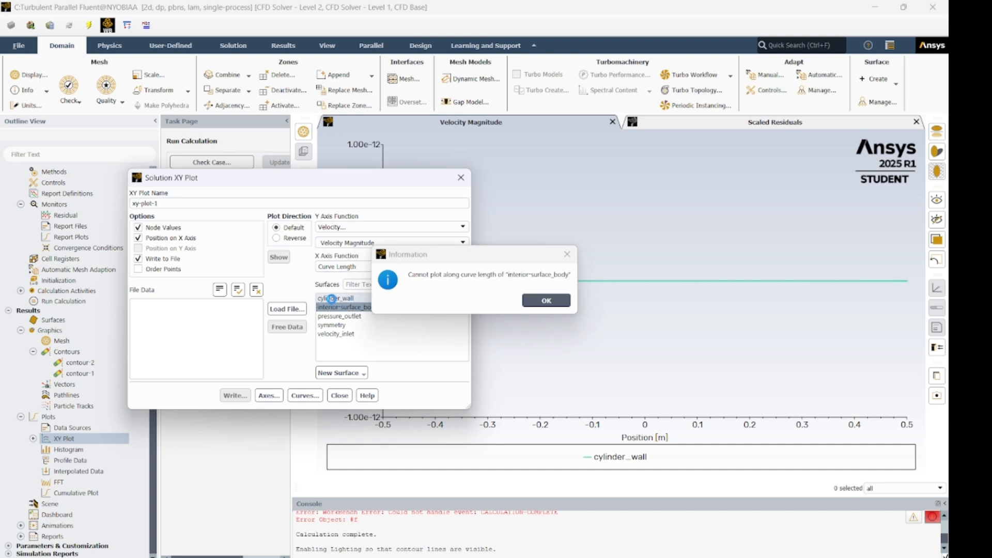
left_click(546, 301)
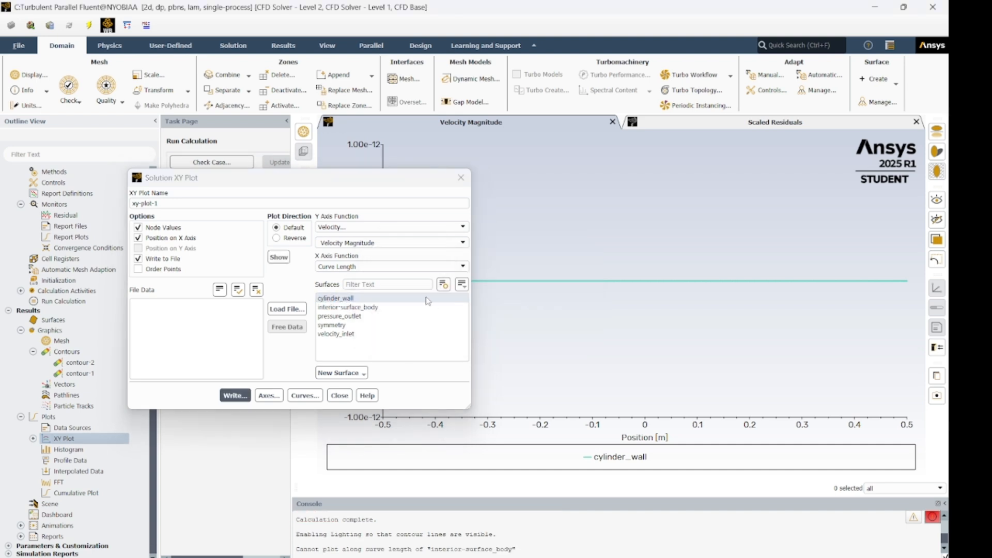
left_click(137, 258)
left_click(245, 395)
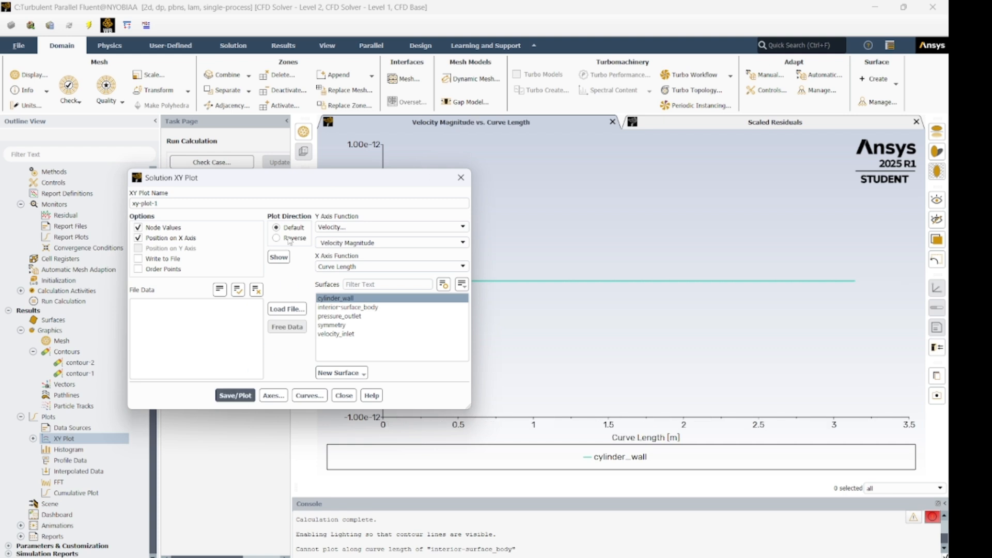
left_click_drag(271, 181, 187, 164)
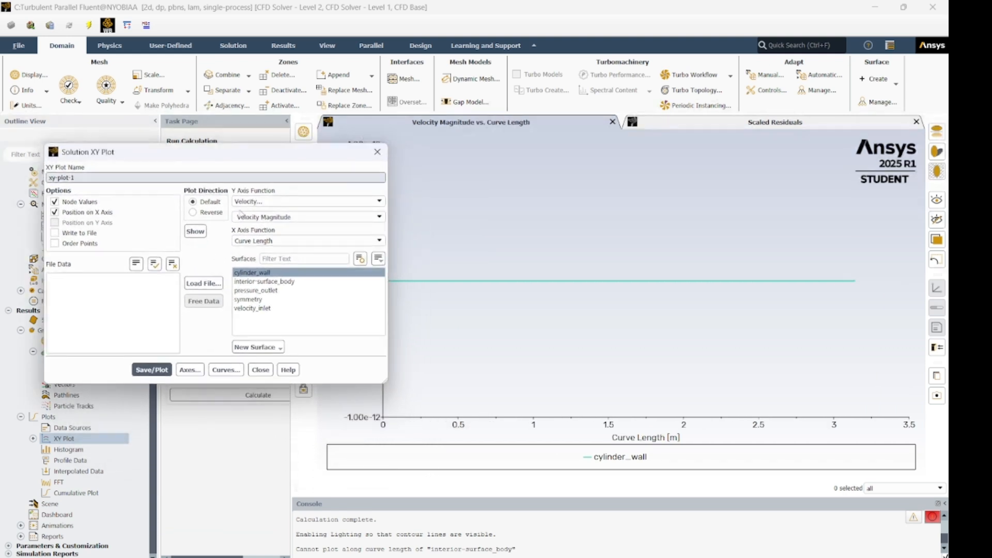
mouse_move(770, 277)
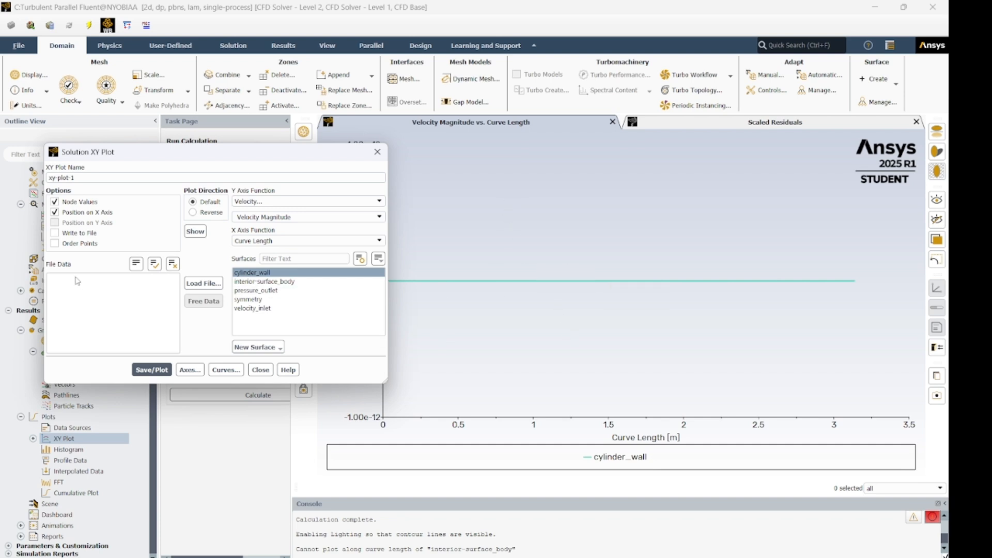
Plot the pressure coefficient on cylinder_wall against curve length.
left_click(373, 202)
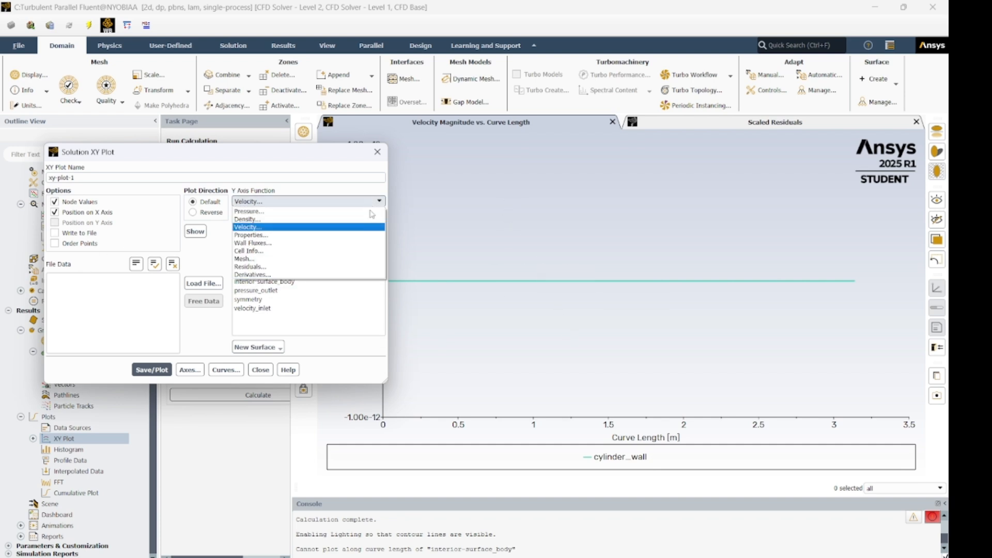
left_click(341, 212)
left_click(381, 217)
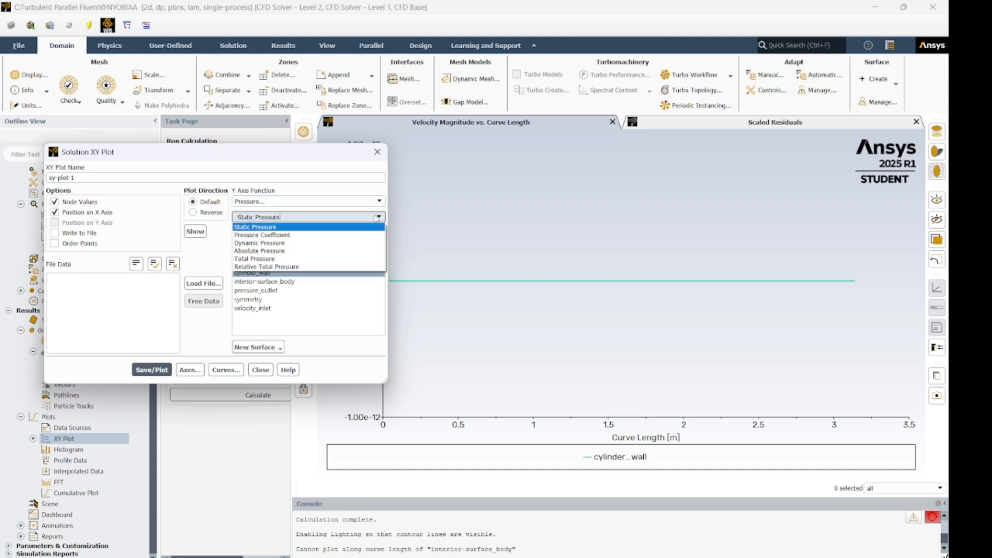
left_click(336, 235)
left_click(337, 241)
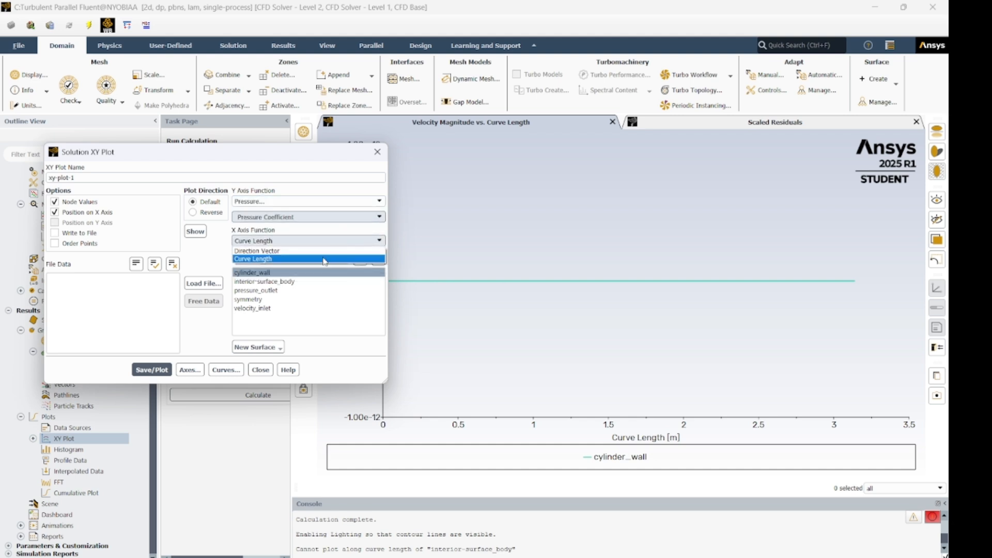
left_click(325, 260)
left_click(246, 273)
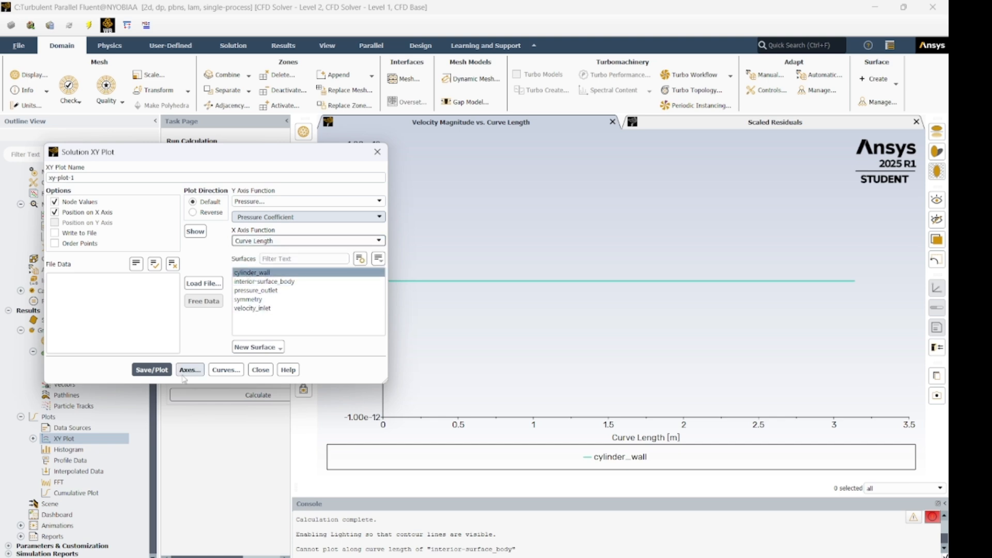
left_click(151, 370)
Examine the pressure coefficient curve along the cylinder wall's curve length and close the XY plot settings.
scroll(616, 297, "down", 2)
scroll(551, 256, "up", 4)
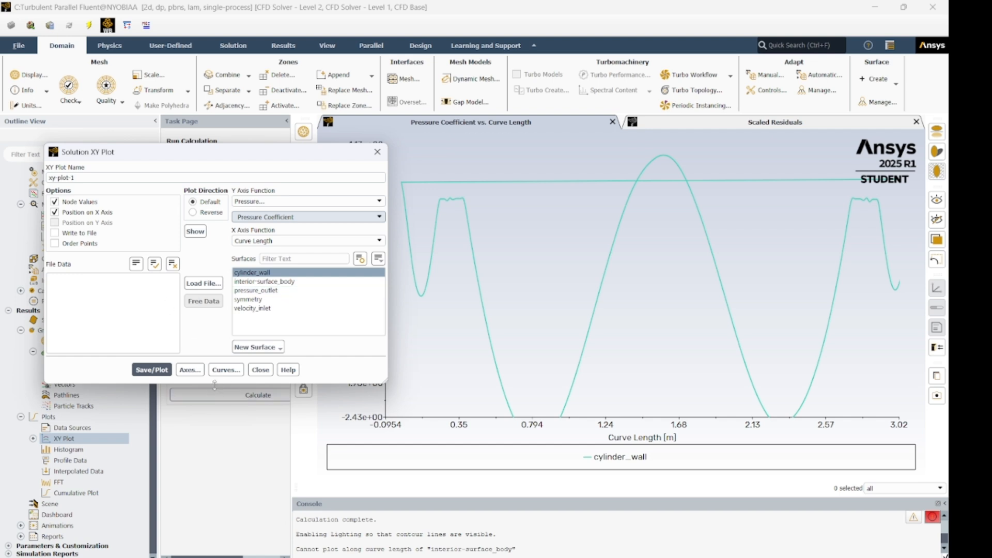
scroll(735, 303, "down", 2)
scroll(736, 304, "up", 1)
scroll(723, 313, "down", 2)
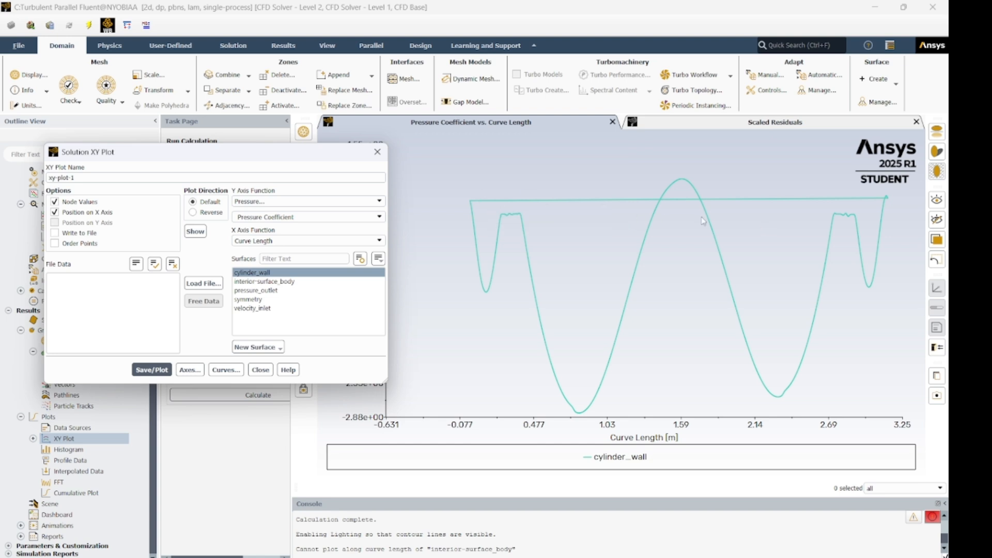
mouse_move(535, 255)
left_click(261, 370)
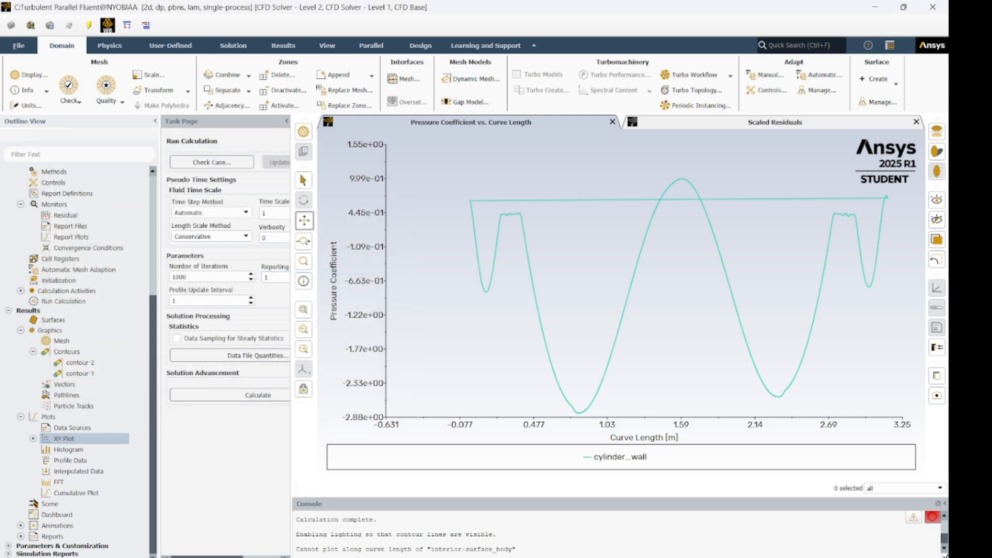
Switch to the Workbench project and open the Turbulent system's results in CFD-Post.
left_click(679, 557)
left_click(679, 557)
left_click(679, 557)
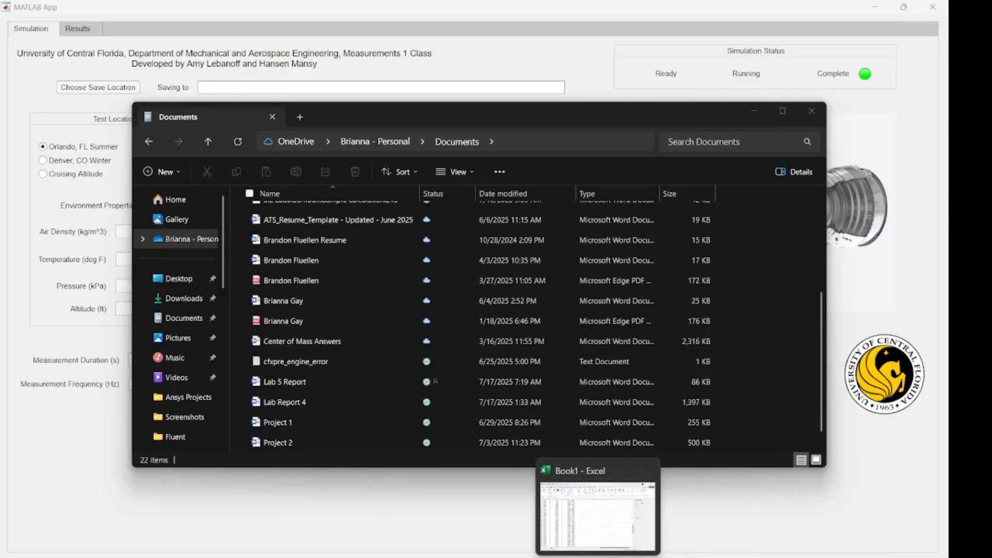
left_click(570, 557)
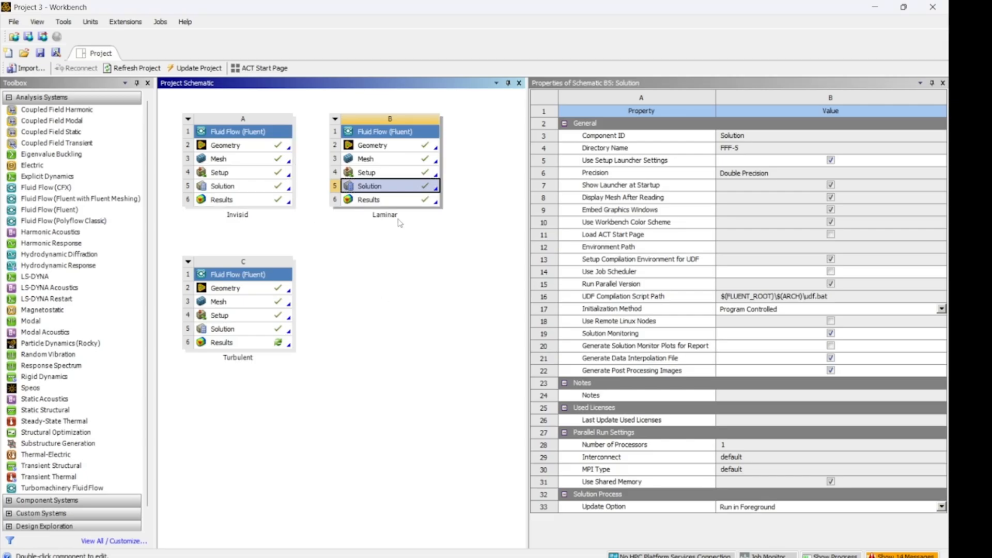
left_click(361, 336)
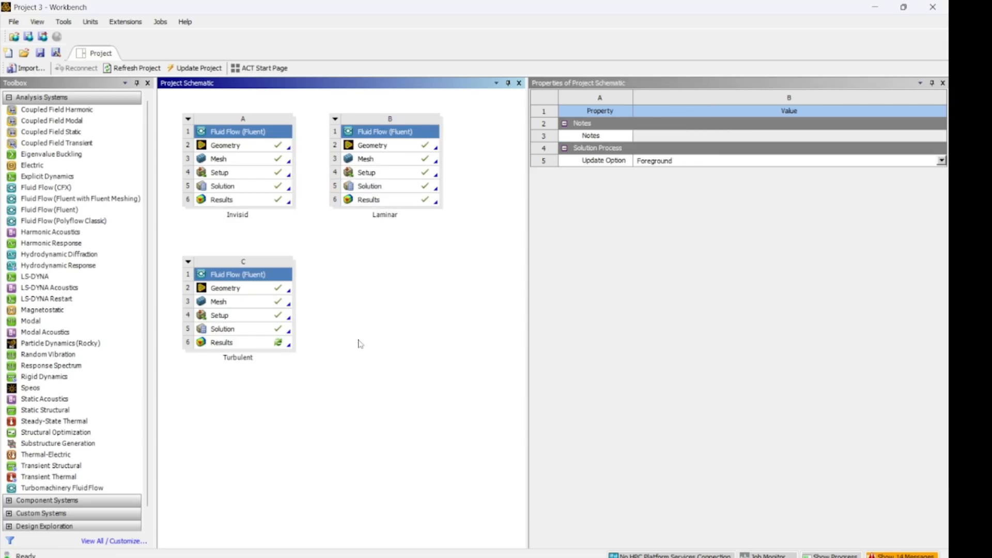
double_click(246, 345)
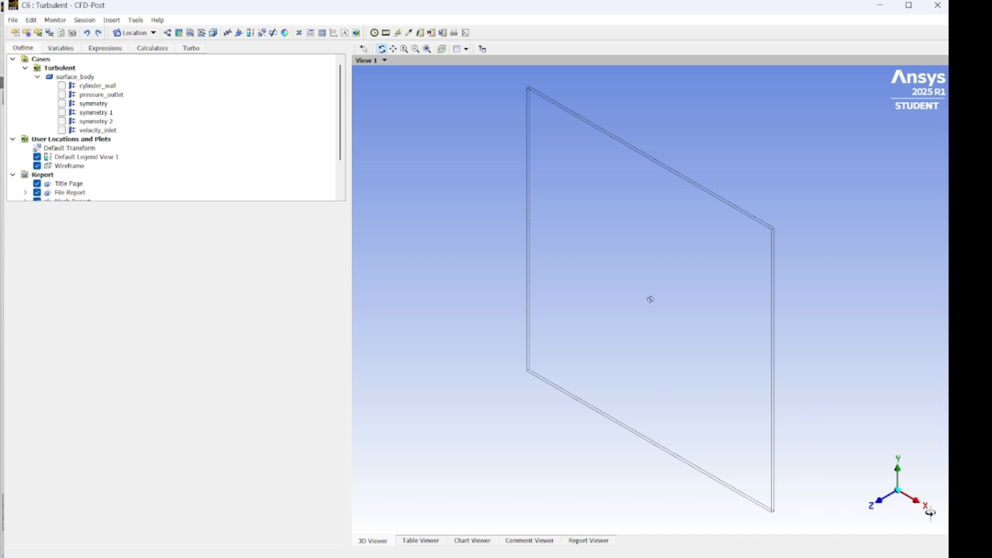
Orient the view to the XY plane and create a velocity surface streamline on symmetry 1 with 400 equally spaced samples.
left_click(878, 501)
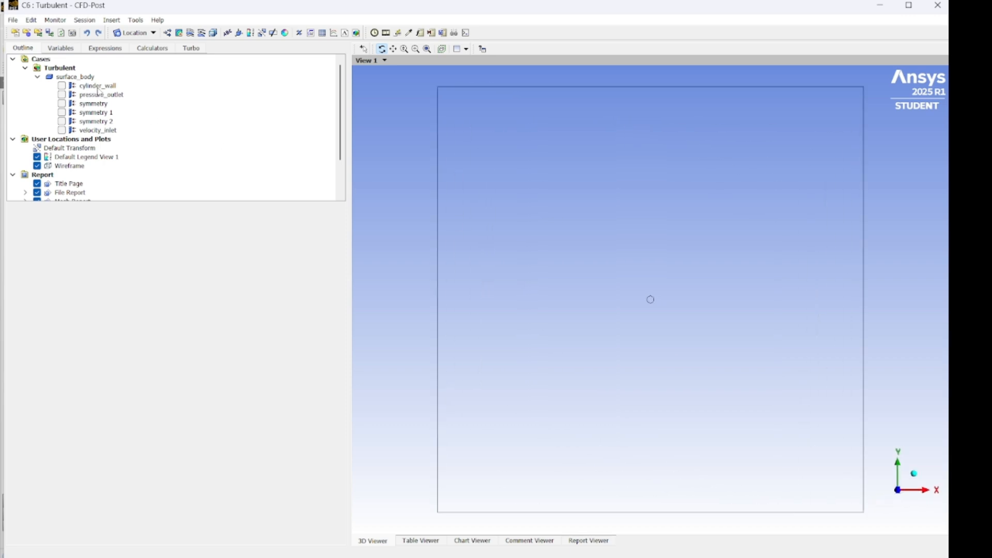
left_click(191, 34)
left_click(216, 77)
left_click(165, 238)
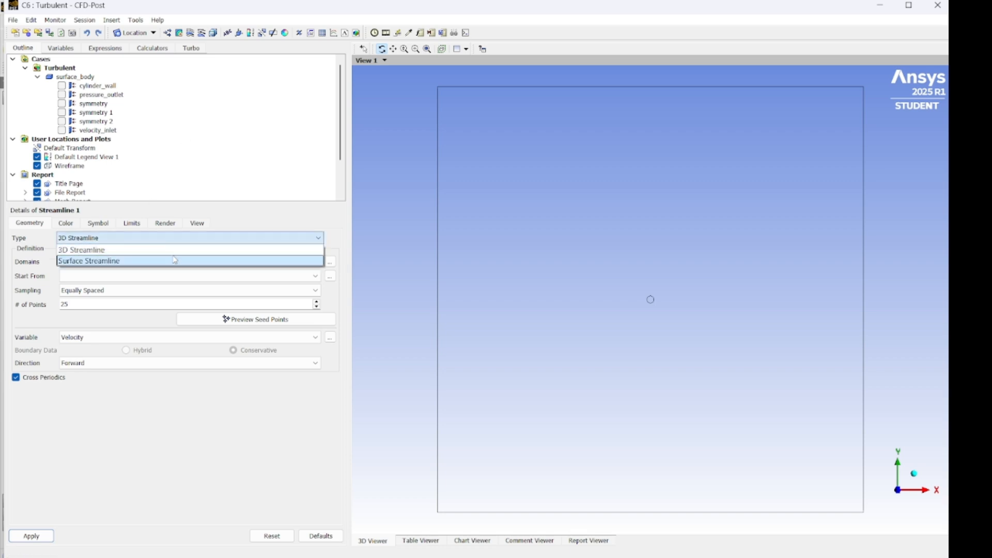
left_click(172, 260)
left_click(145, 264)
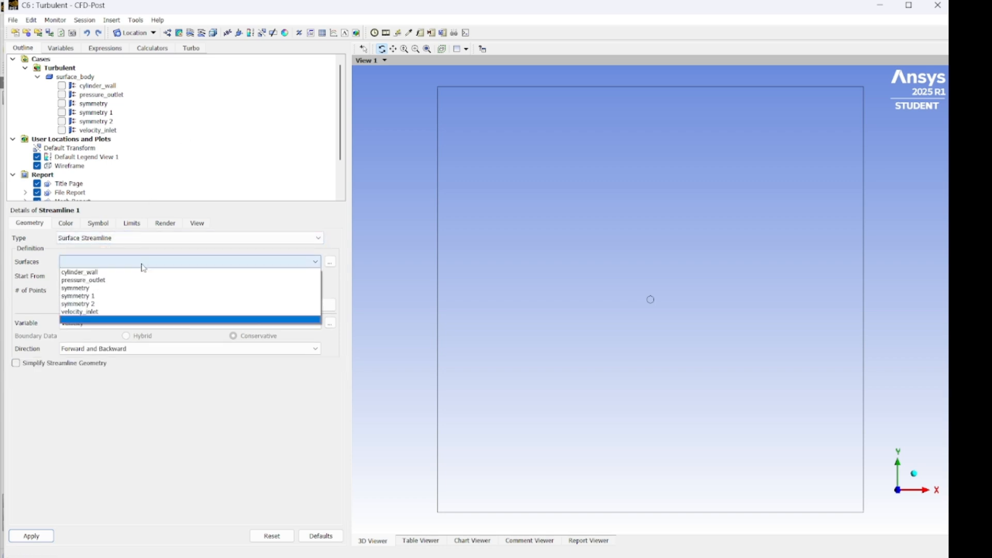
left_click(122, 296)
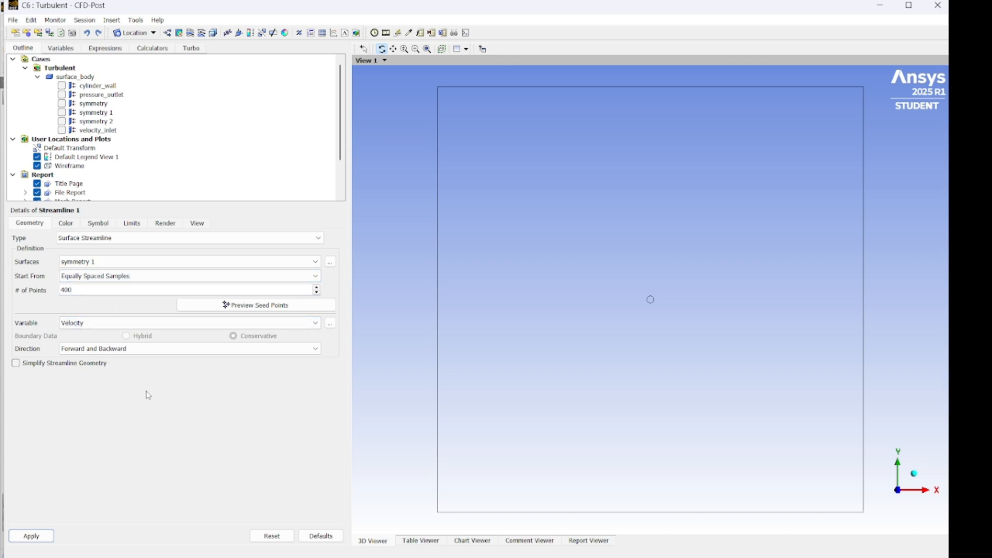
left_click(45, 538)
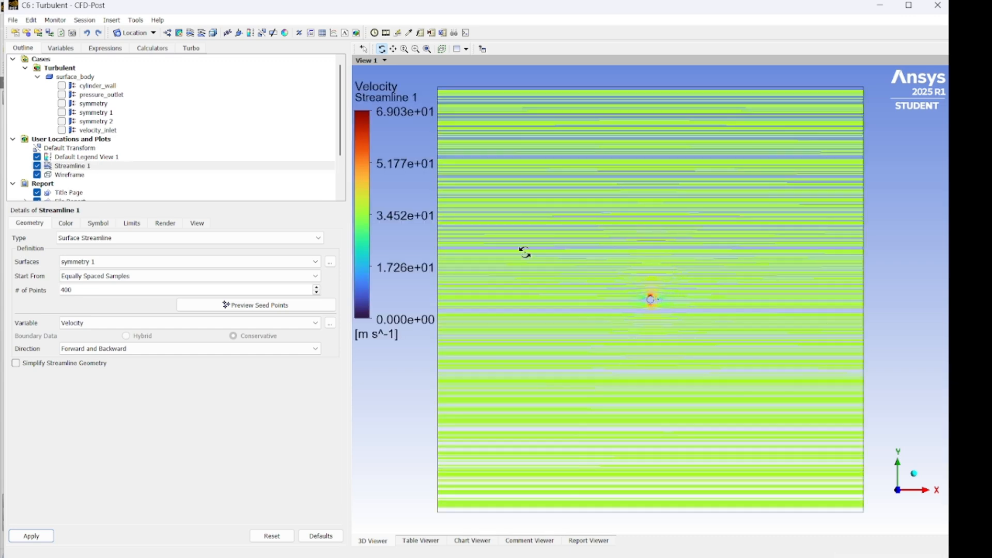
Examine the velocity streamlines close to the cylinder and in the wake behind it.
scroll(694, 318, "up", 4)
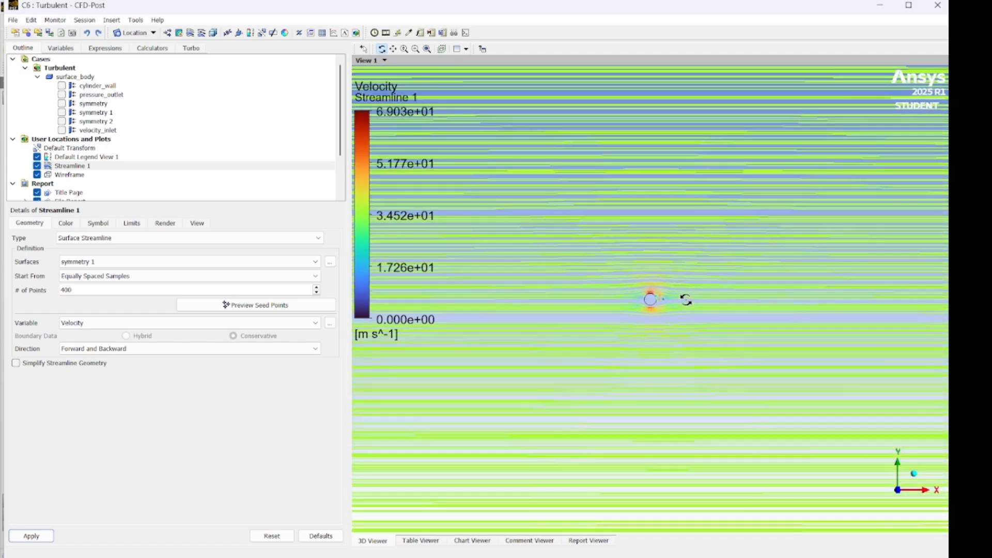
scroll(686, 299, "up", 5)
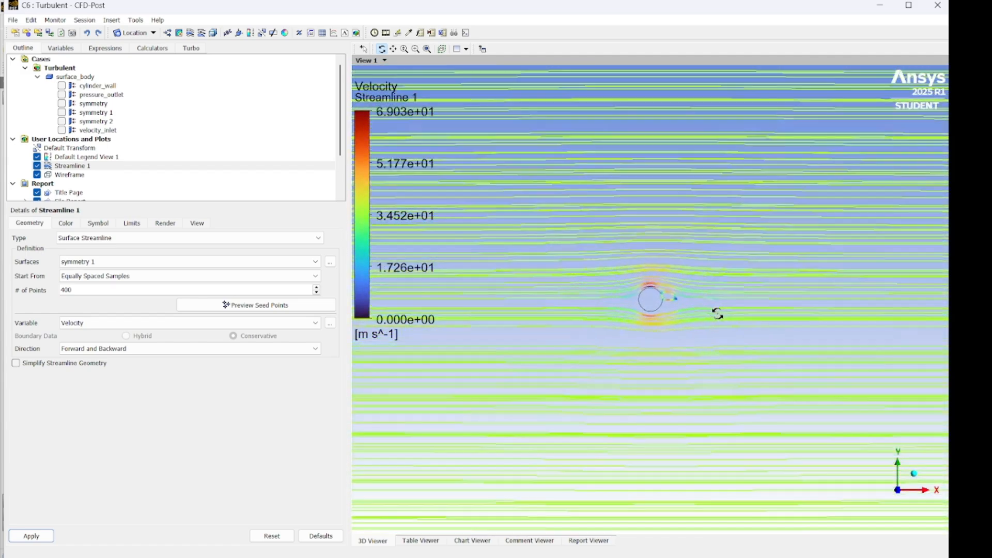
scroll(720, 316, "up", 5)
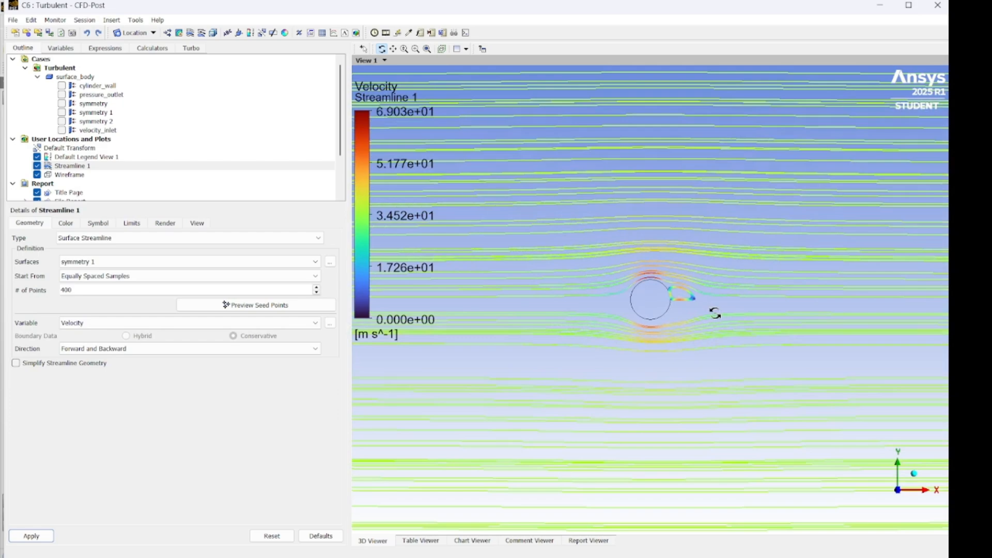
scroll(714, 313, "up", 2)
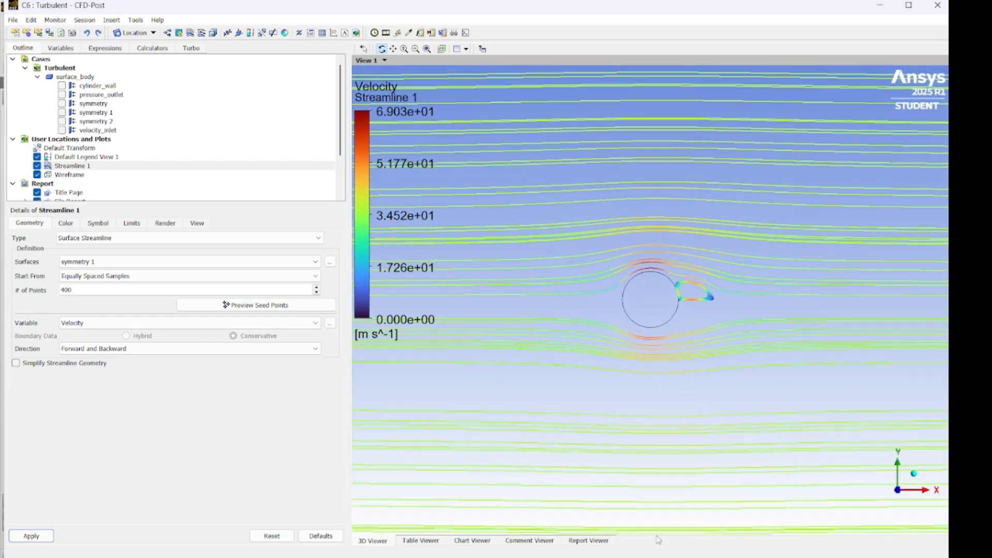
scroll(710, 375, "down", 6)
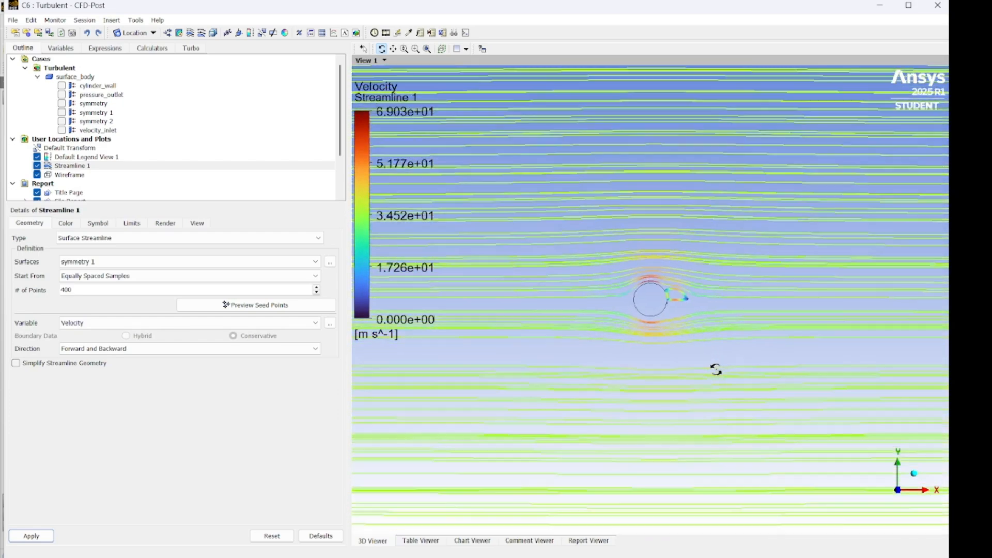
scroll(723, 363, "down", 6)
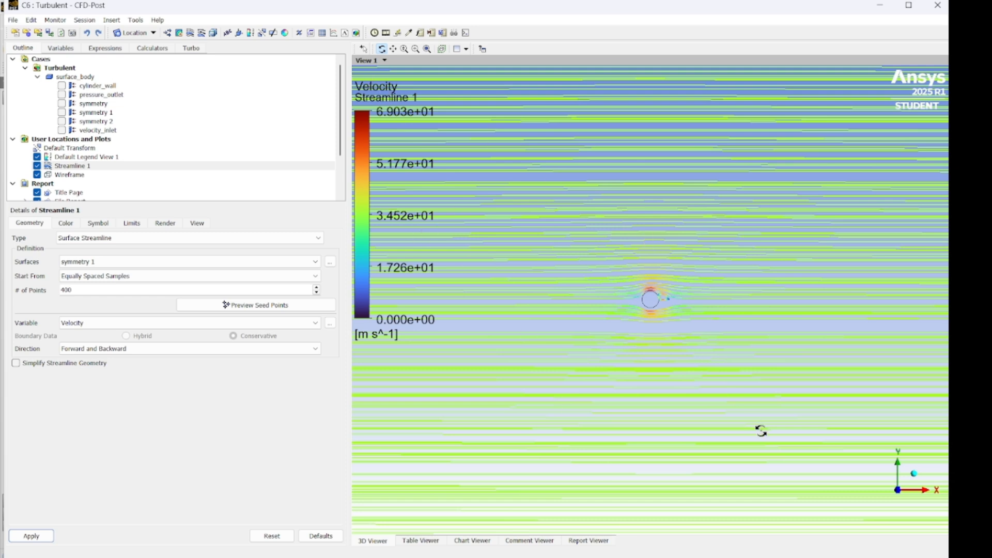
Switch back to the turbulent Fluent session and print a force report for cylinder_wall along the X direction.
mouse_move(658, 557)
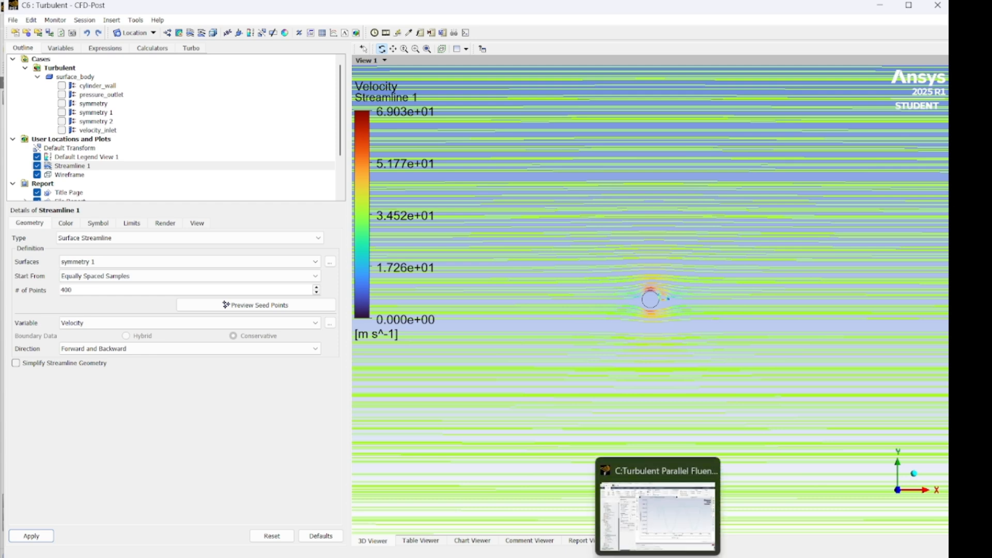
left_click(658, 516)
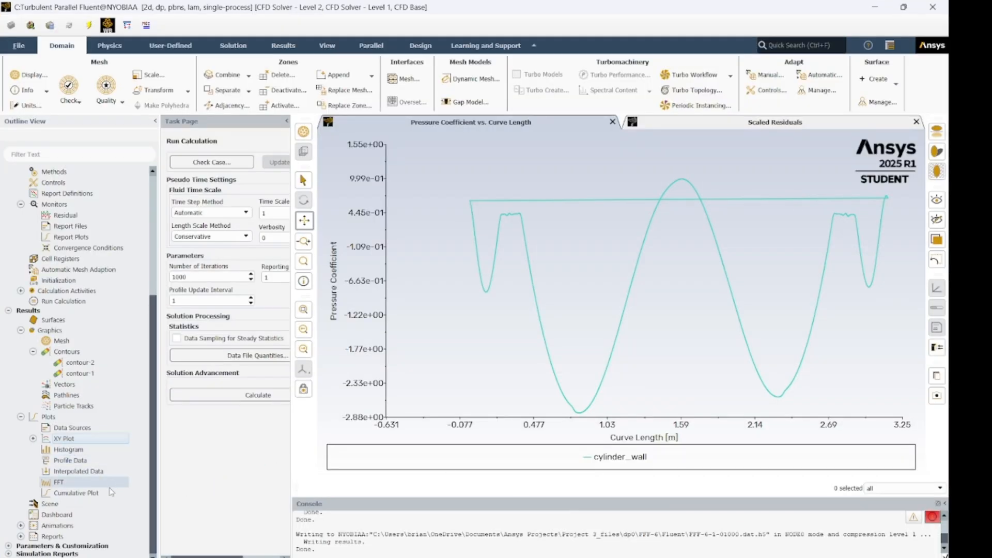
left_click(20, 536)
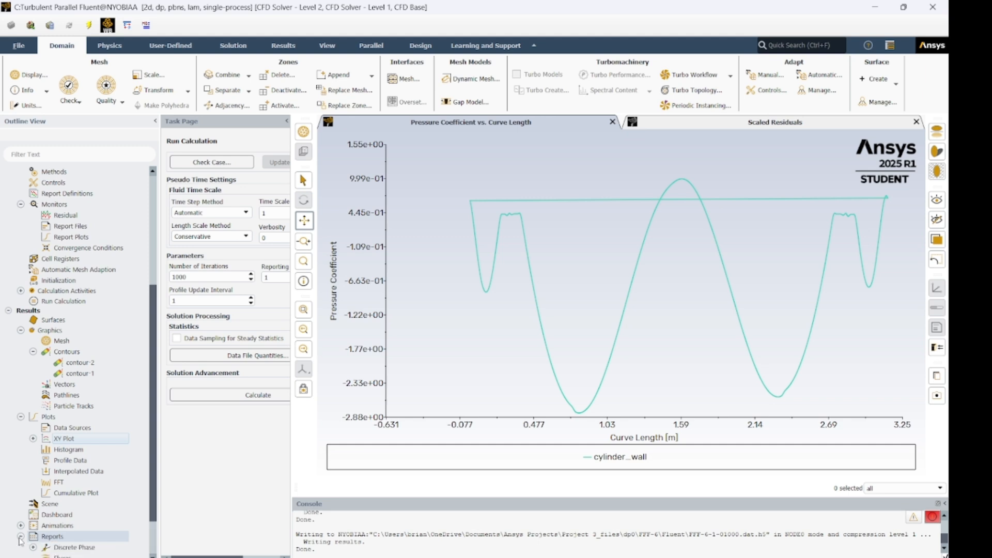
scroll(57, 522, "down", 2)
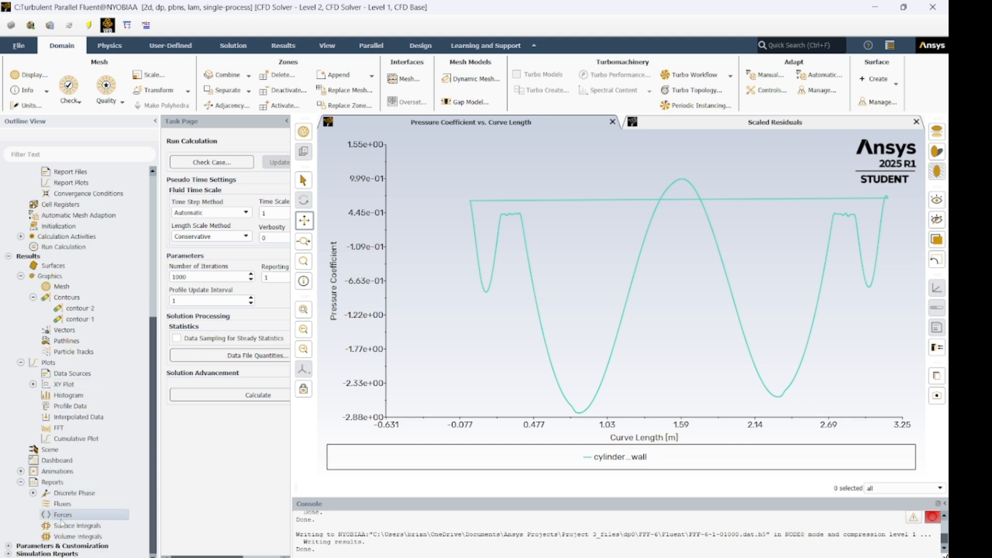
double_click(63, 514)
left_click(319, 316)
left_click(251, 435)
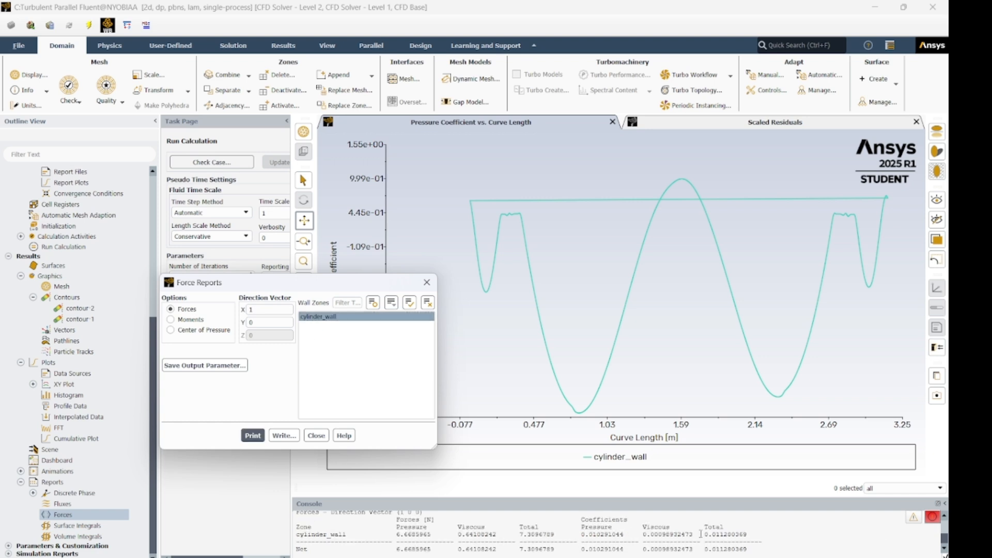
Read the pressure, viscous and total forces and coefficients of cylinder_wall in the console, and close the force report settings.
left_click_drag(704, 533, 775, 533)
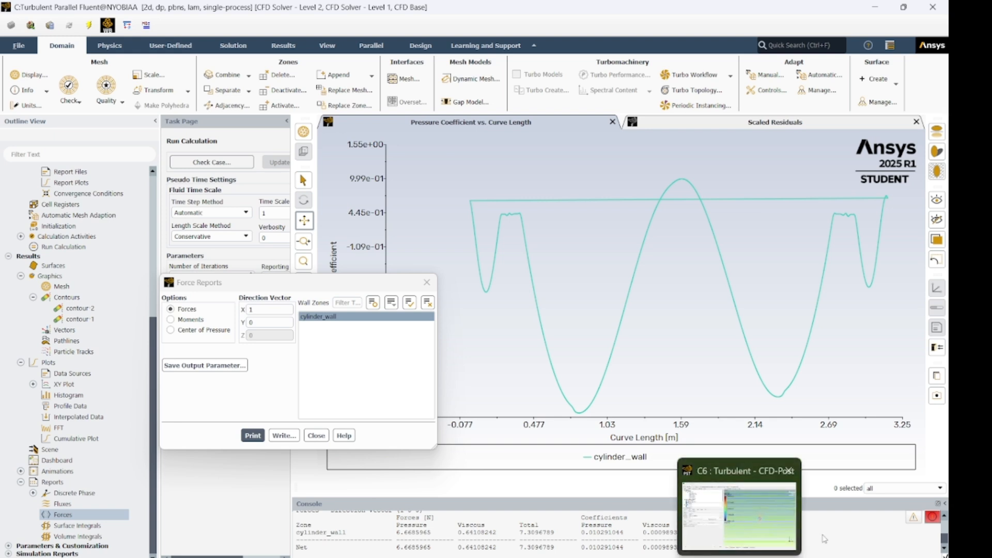
left_click_drag(580, 533, 628, 533)
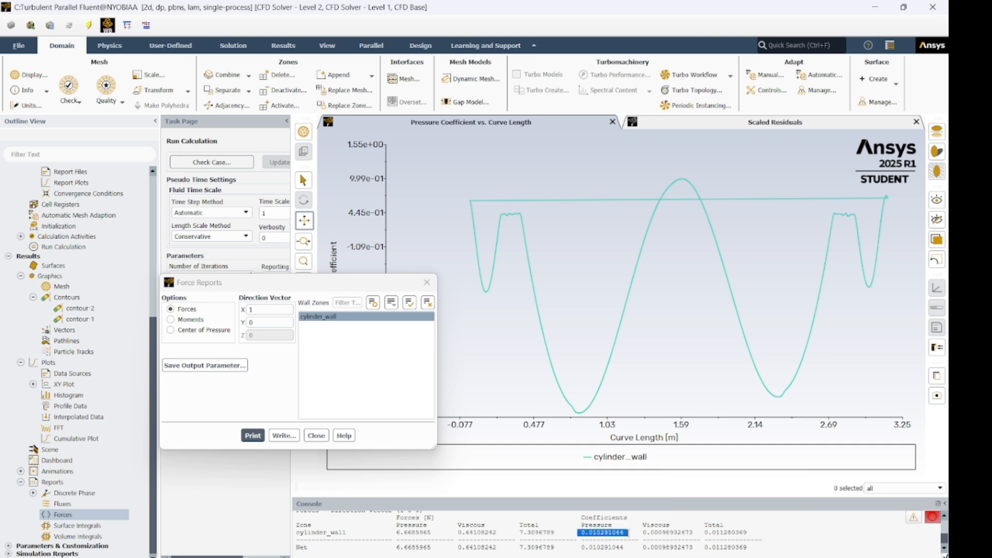
left_click(765, 550)
left_click(316, 436)
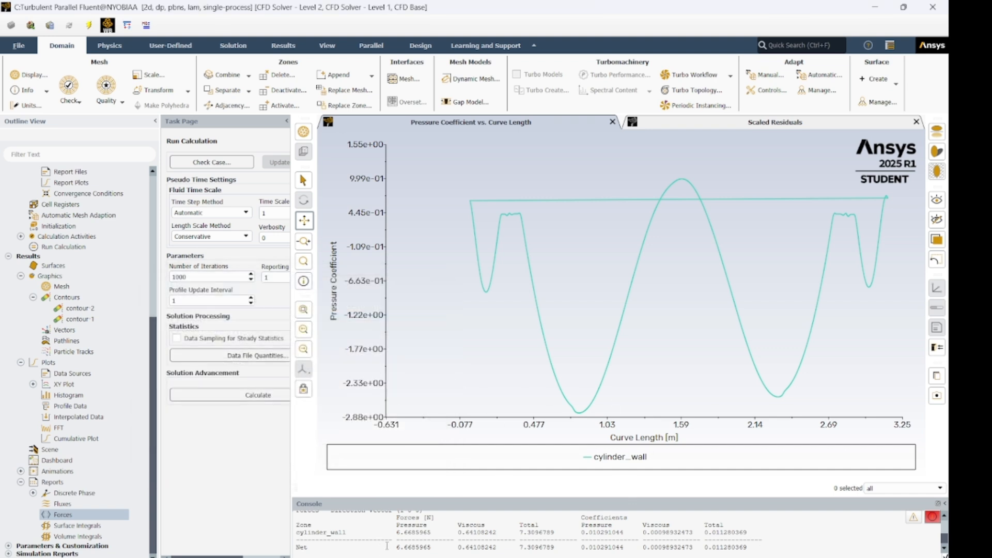
left_click_drag(399, 546, 699, 553)
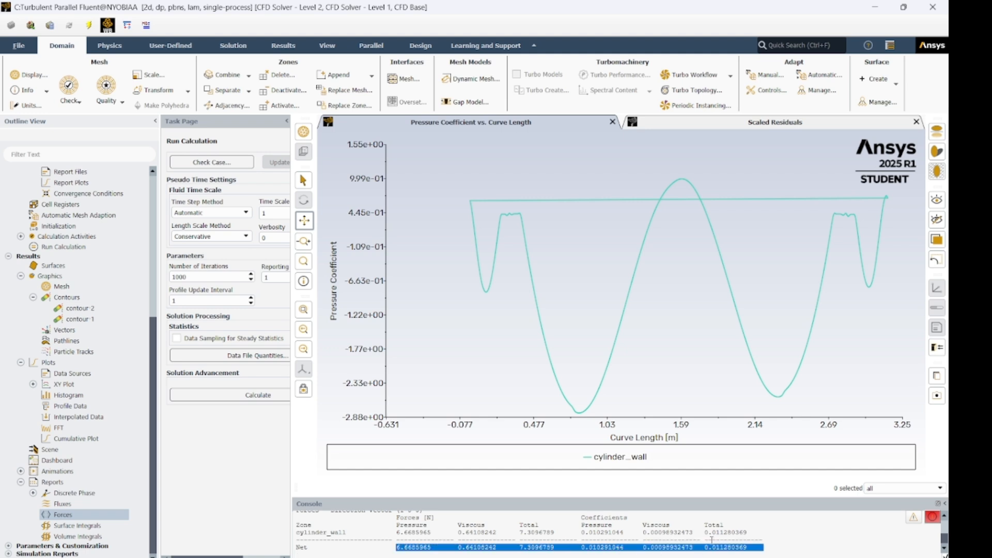
left_click(712, 539)
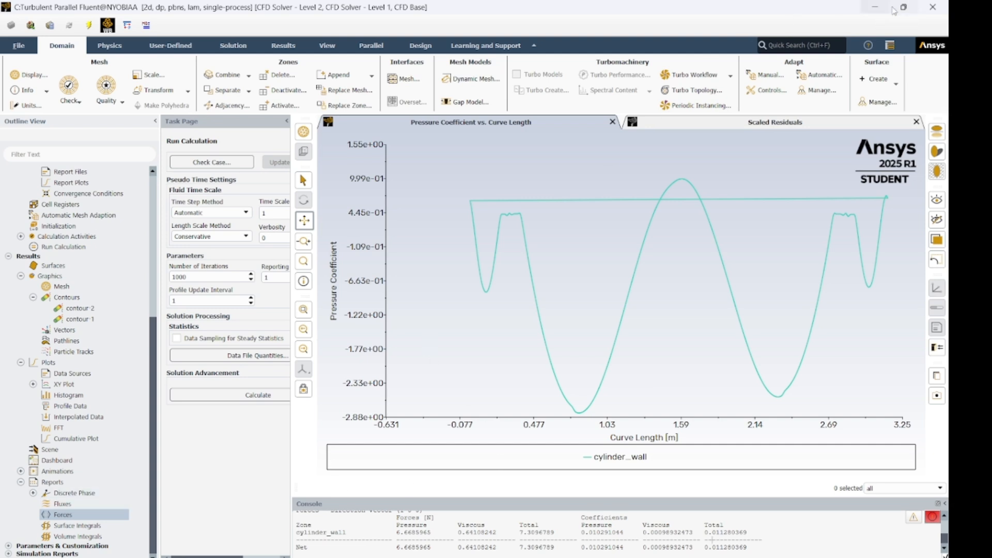
left_click(932, 7)
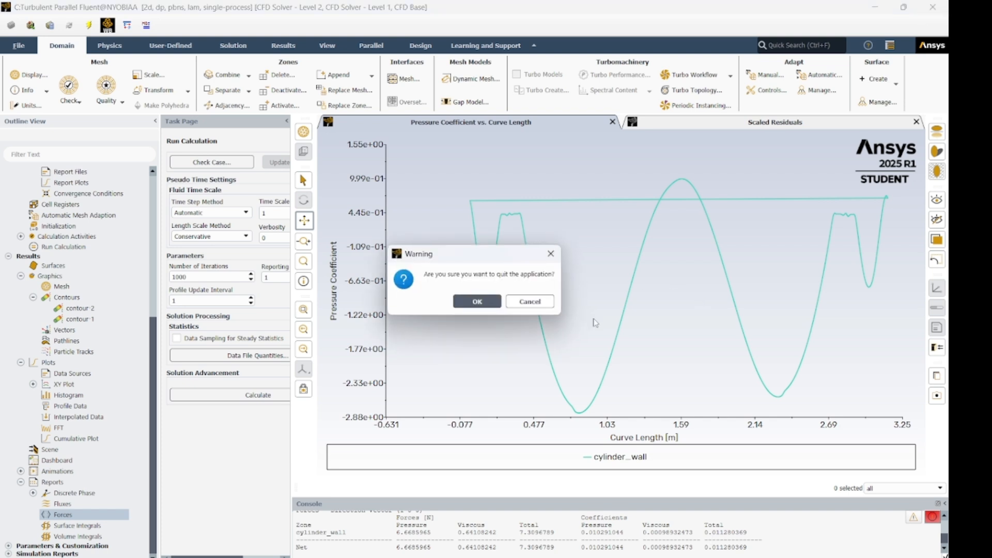
left_click(532, 302)
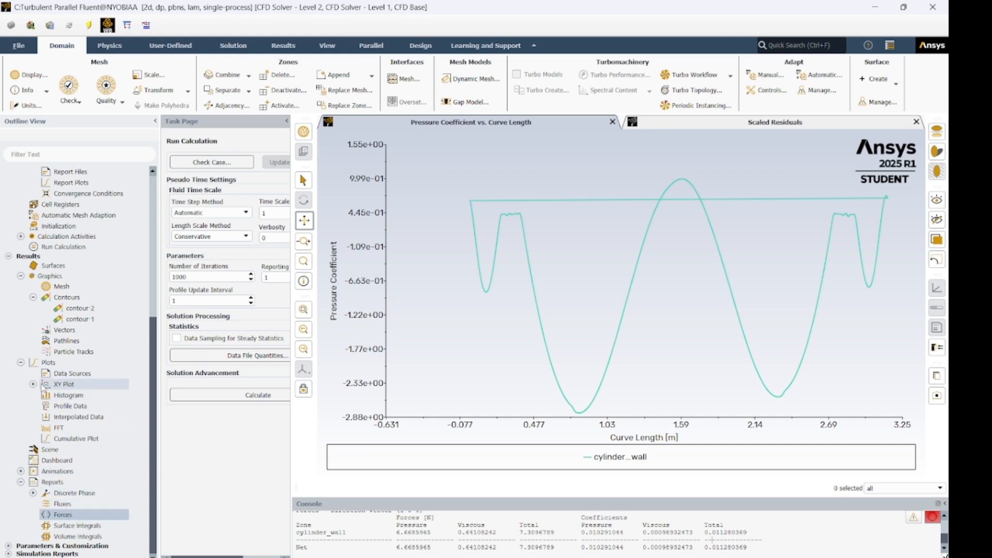
Display the saved static pressure contour contour-1 on all surfaces.
double_click(80, 319)
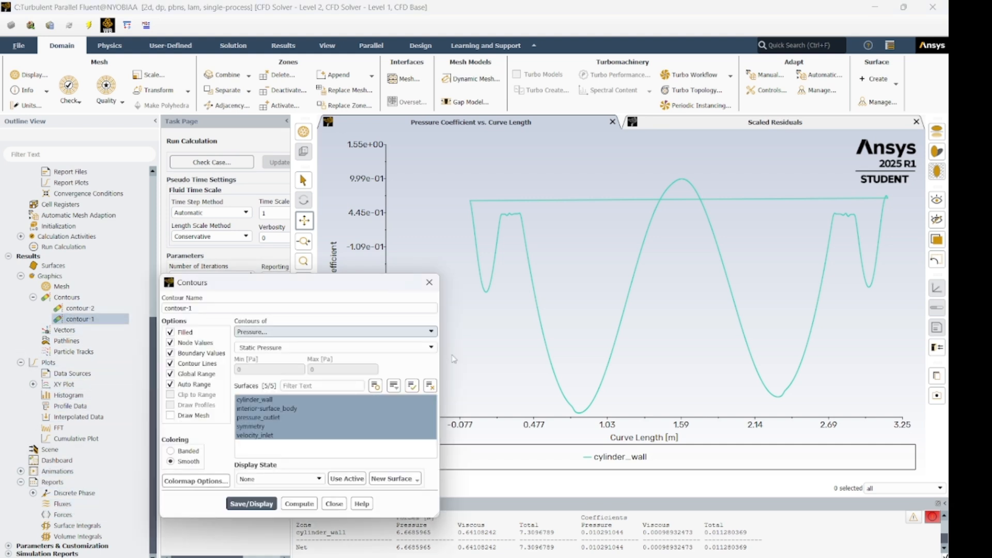
left_click(253, 505)
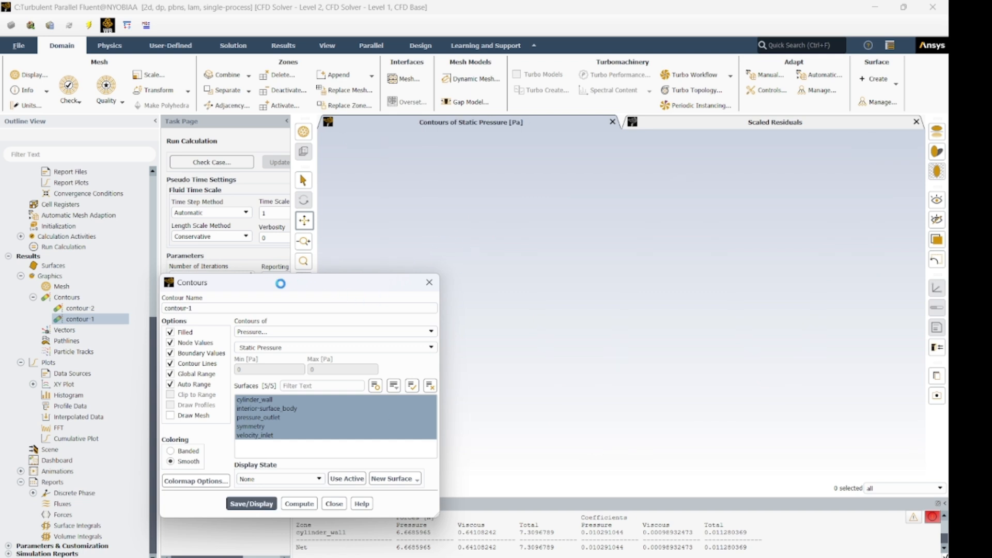
left_click_drag(261, 282, 136, 188)
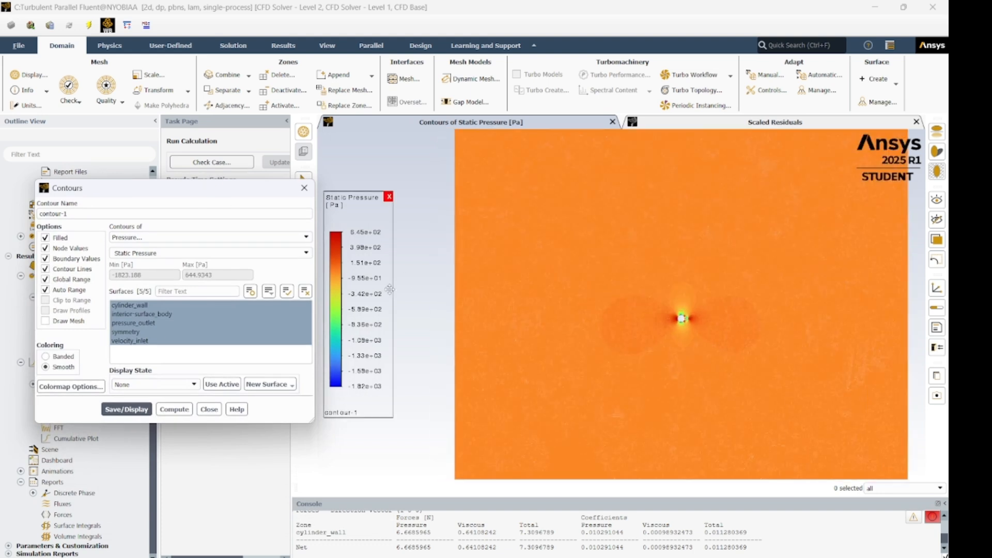
Examine the static pressure distribution around the cylinder and across the whole flow domain.
scroll(519, 285, "down", 3)
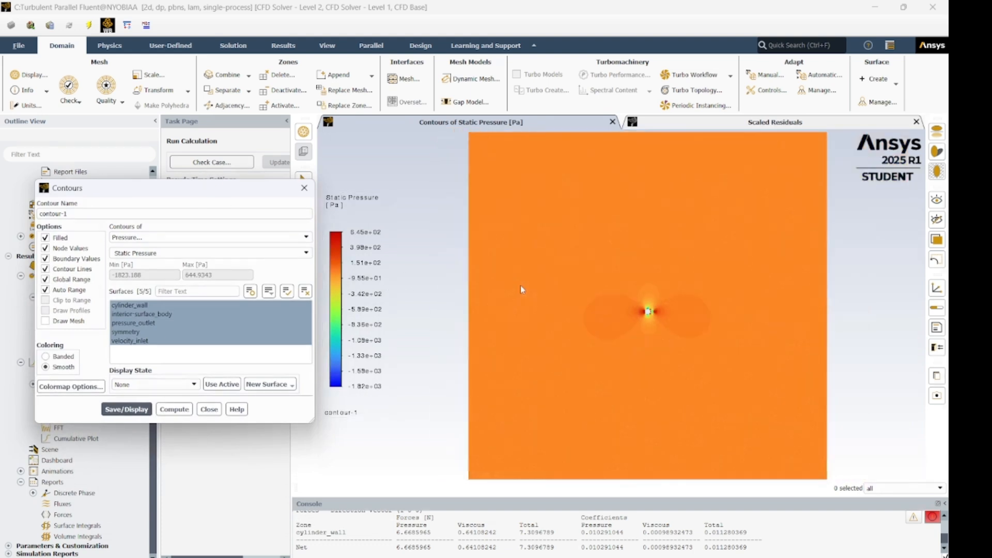
left_click_drag(277, 198, 245, 254)
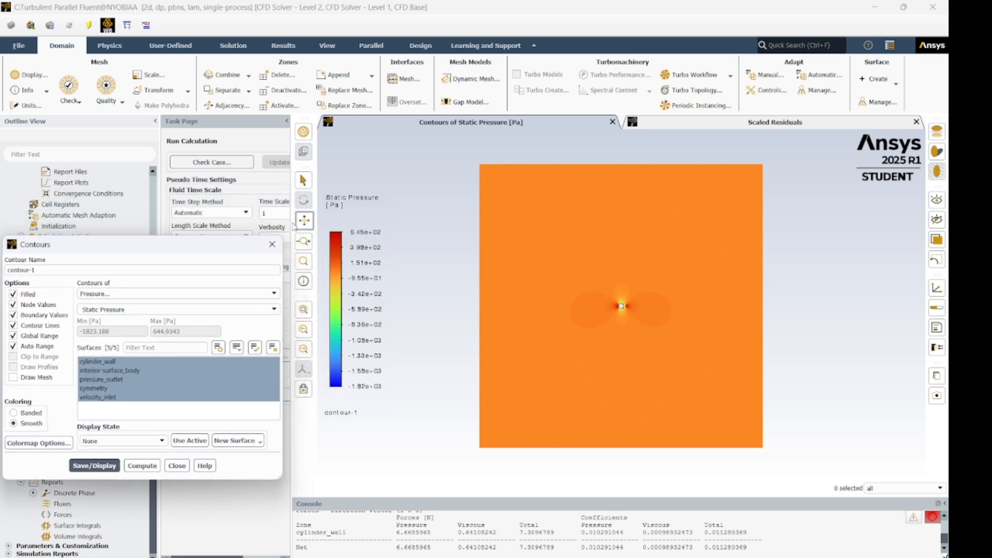
scroll(553, 278, "down", 2)
scroll(553, 278, "up", 5)
scroll(552, 285, "down", 4)
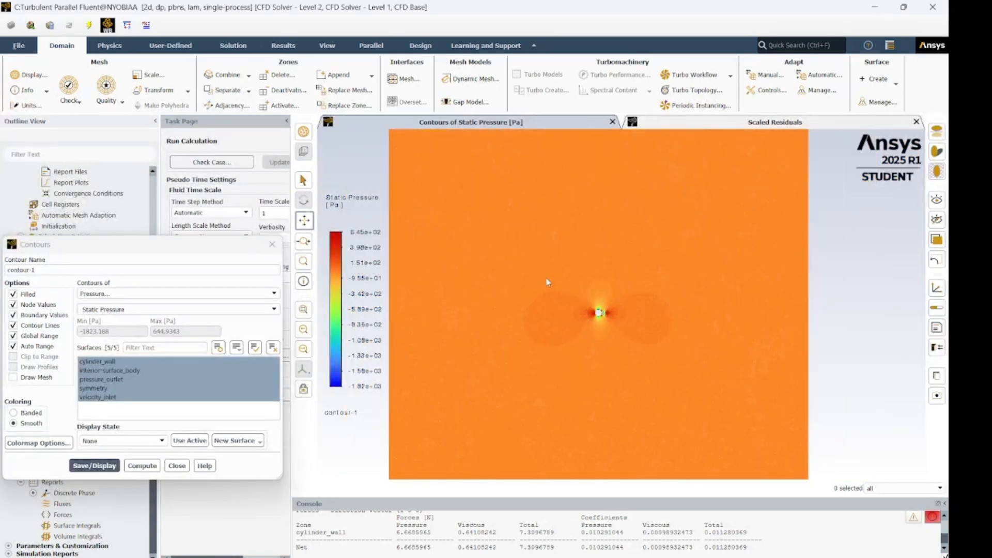
scroll(546, 280, "up", 1)
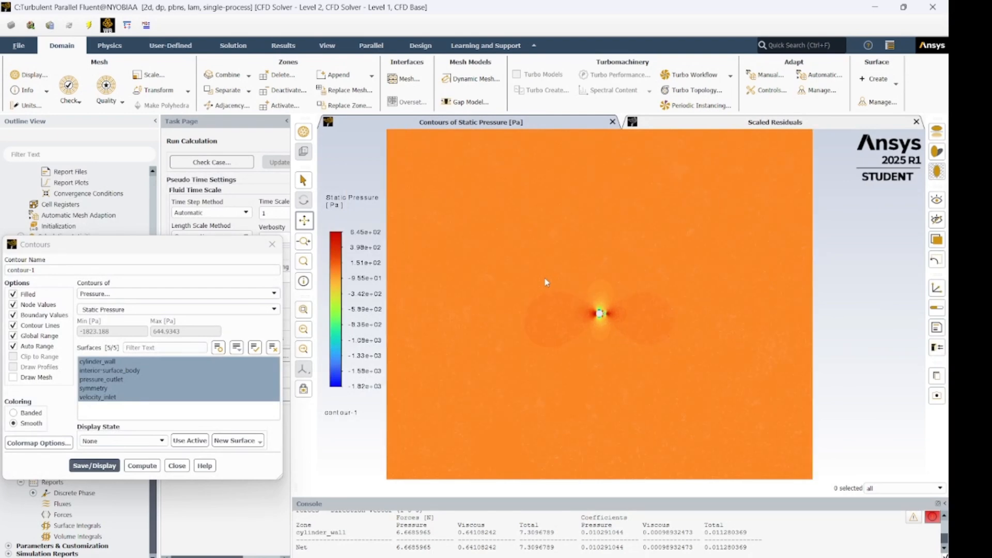
scroll(544, 279, "up", 1)
scroll(545, 279, "down", 1)
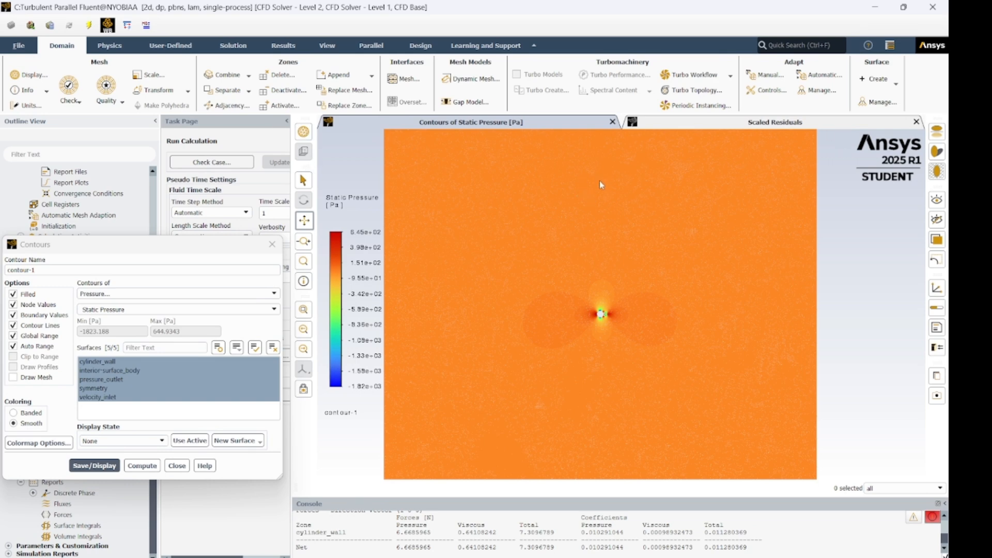
Capture a screenshot of the static pressure contour graphics area and close the contour-1 settings.
key("super+shift+s")
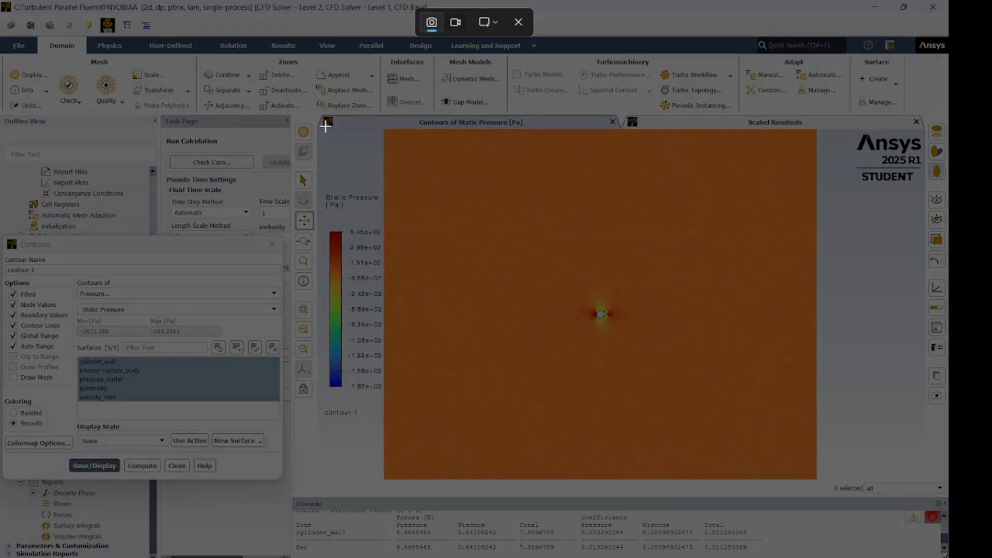
left_click_drag(321, 126, 926, 481)
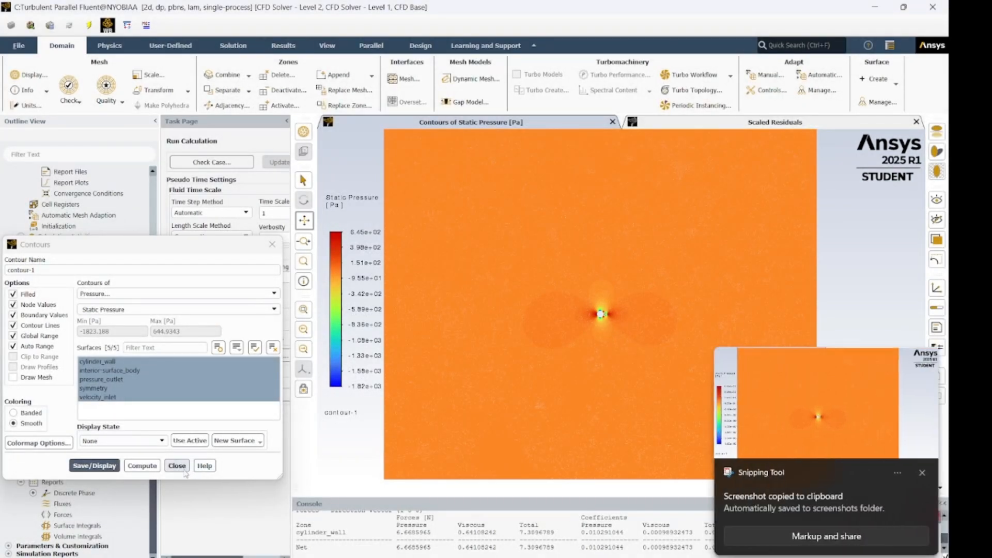
left_click(185, 470)
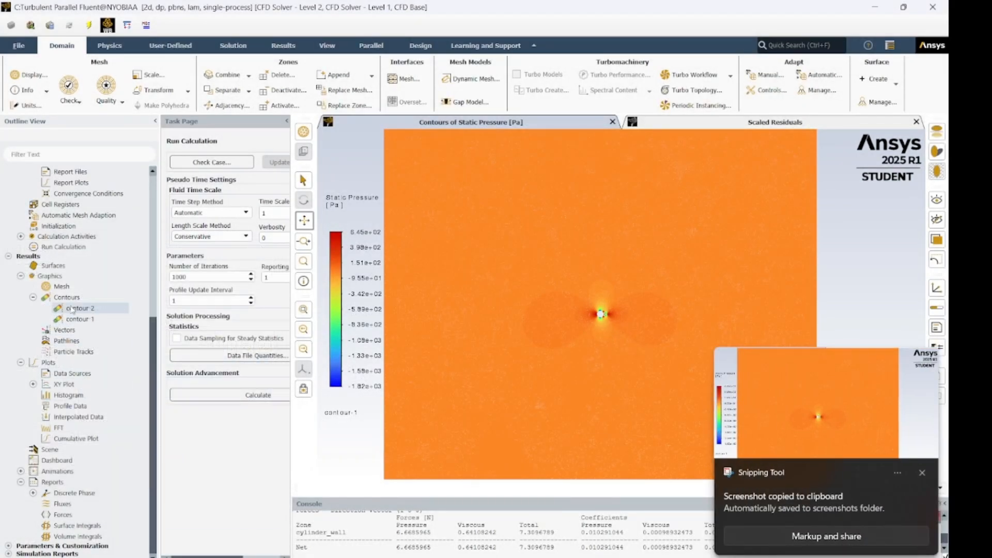
Display the saved velocity magnitude contour contour-2 on all surfaces.
double_click(73, 308)
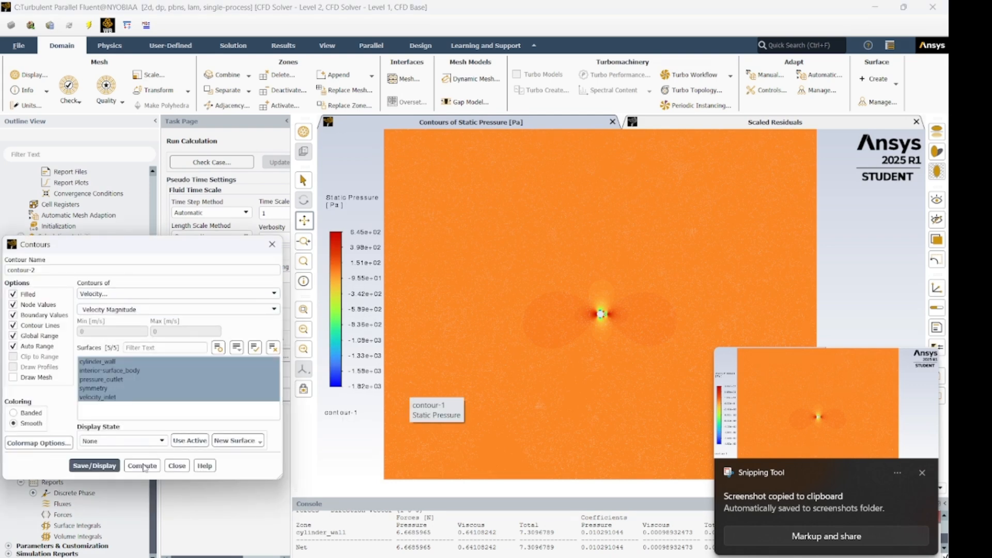
left_click(95, 465)
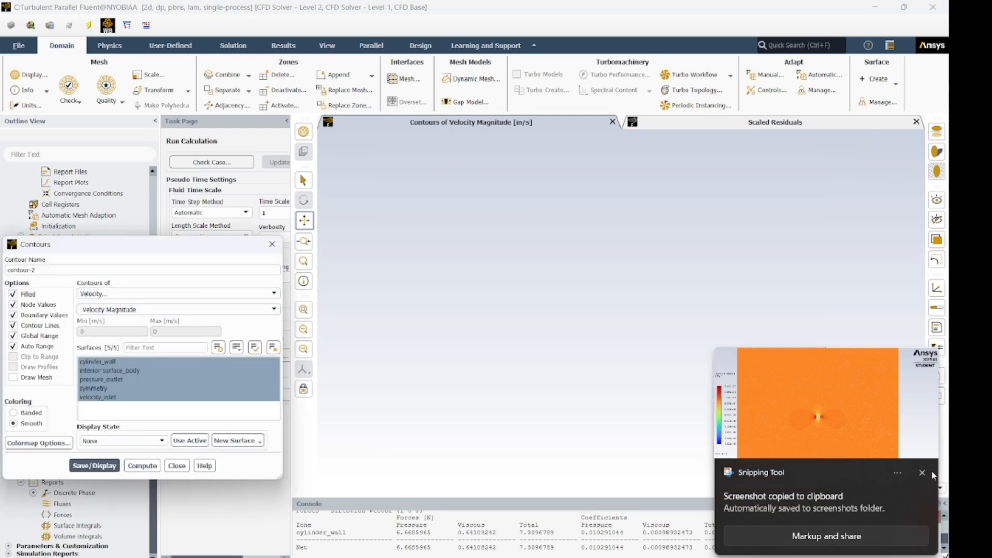
scroll(701, 365, "up", 3)
scroll(701, 368, "down", 2)
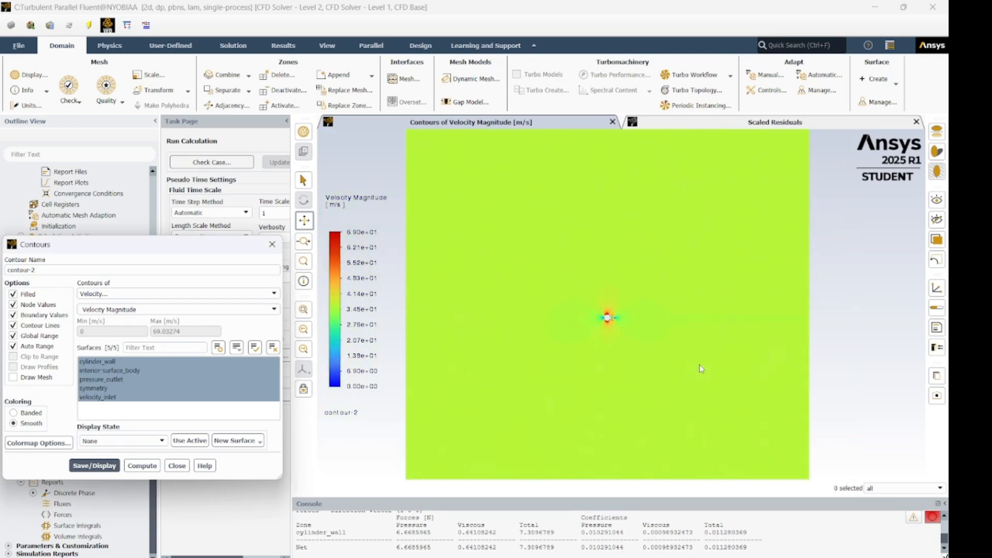
Examine the velocity magnitude distribution around the cylinder, in its wake and across the surrounding flow domain.
scroll(700, 368, "up", 1)
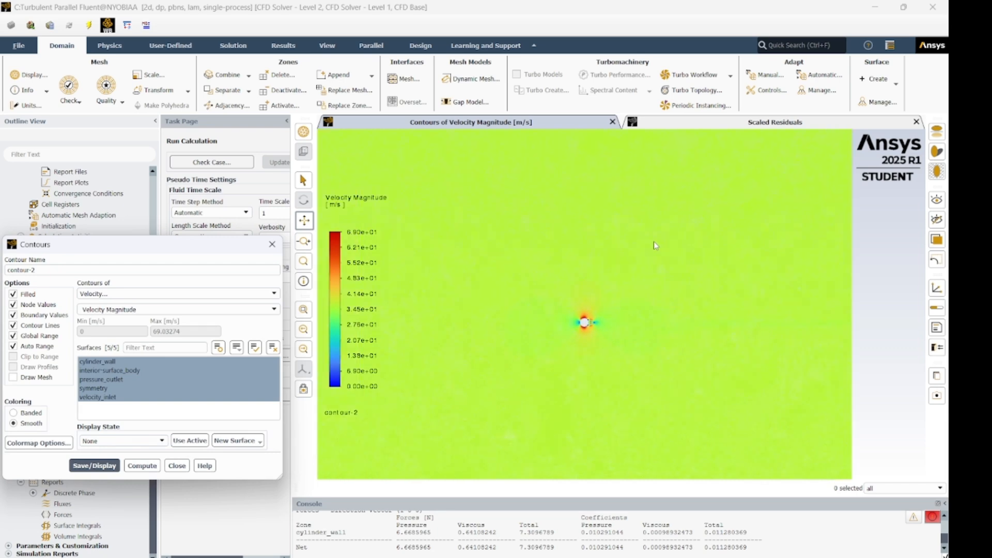
scroll(644, 249, "down", 1)
scroll(644, 249, "up", 3)
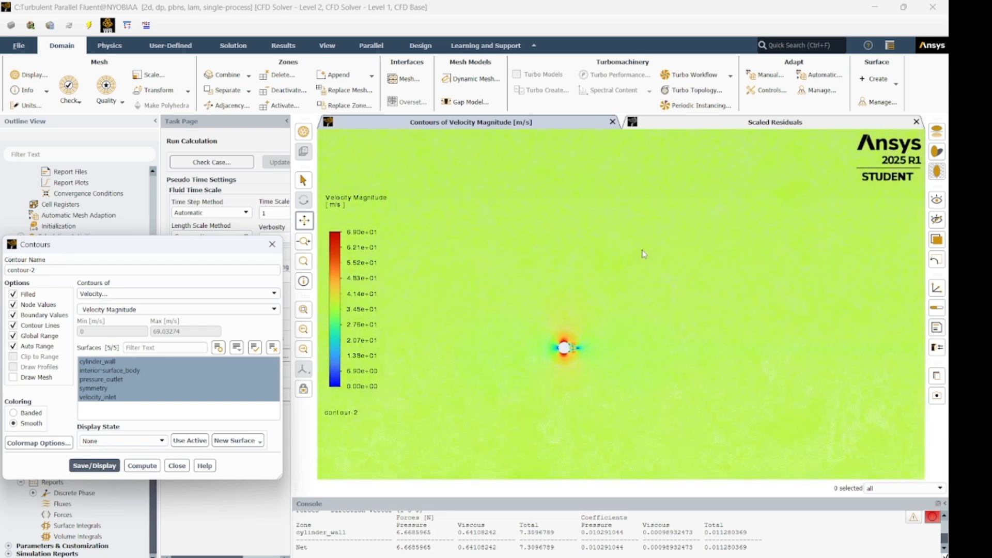
left_click(610, 264)
left_click_drag(610, 264, 609, 237)
left_click_drag(606, 290, 606, 248)
scroll(606, 269, "down", 2)
scroll(589, 280, "up", 2)
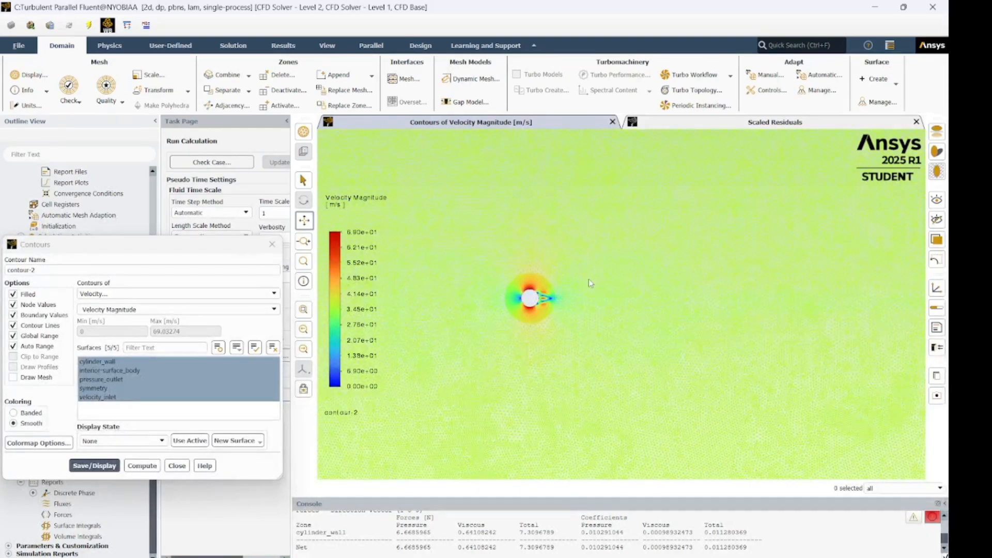
scroll(590, 282, "down", 2)
scroll(591, 281, "up", 4)
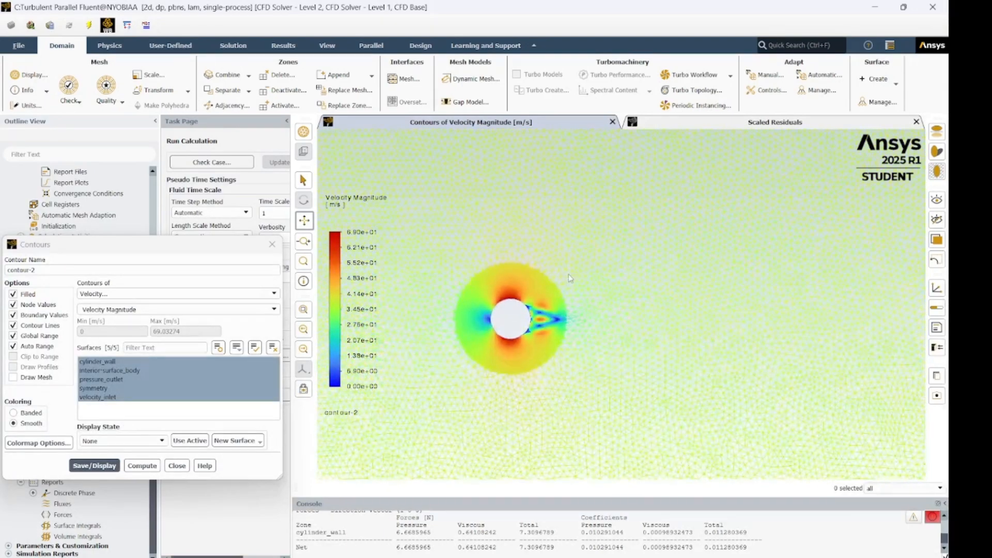
scroll(570, 279, "up", 4)
scroll(568, 282, "down", 3)
left_click_drag(569, 282, 634, 223)
scroll(643, 261, "up", 2)
scroll(650, 251, "down", 8)
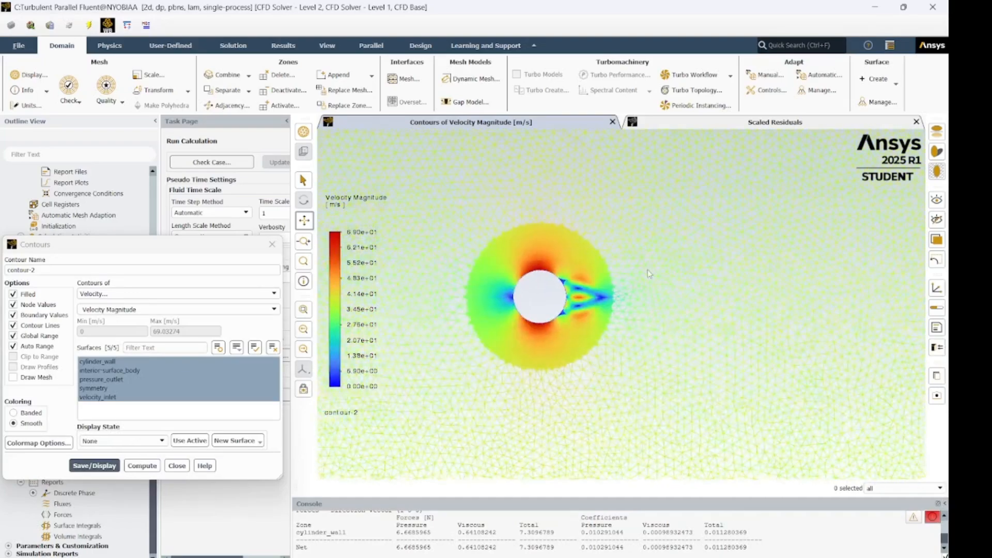
left_click_drag(661, 240, 609, 300)
scroll(597, 295, "down", 4)
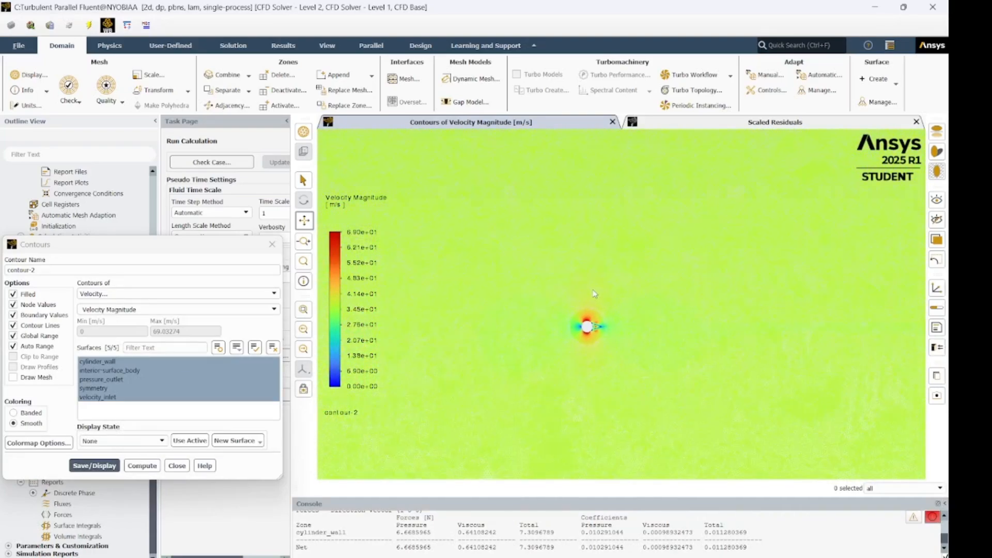
scroll(612, 286, "up", 1)
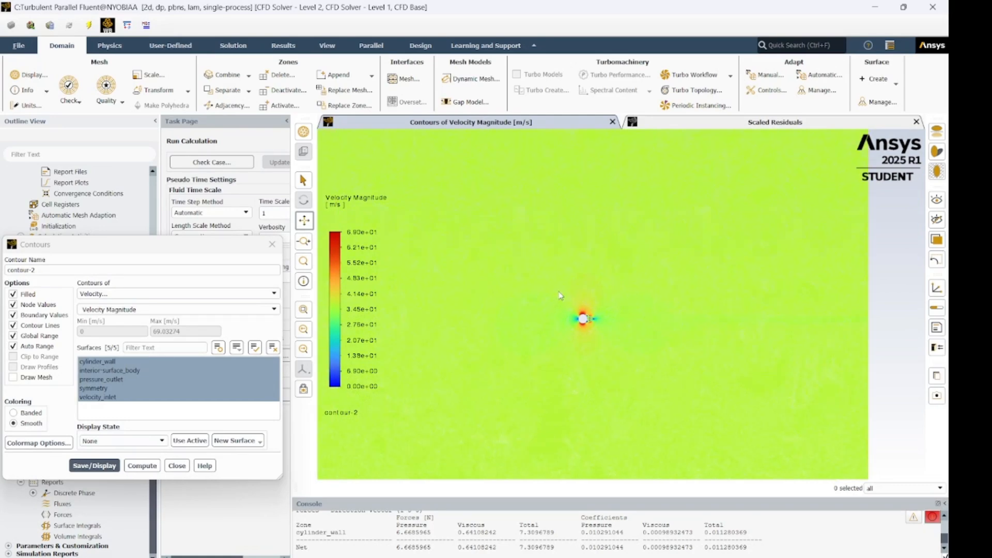
Capture a screenshot of the velocity magnitude contour with its colour legend and dismiss the capture notification.
key("super+shift+s")
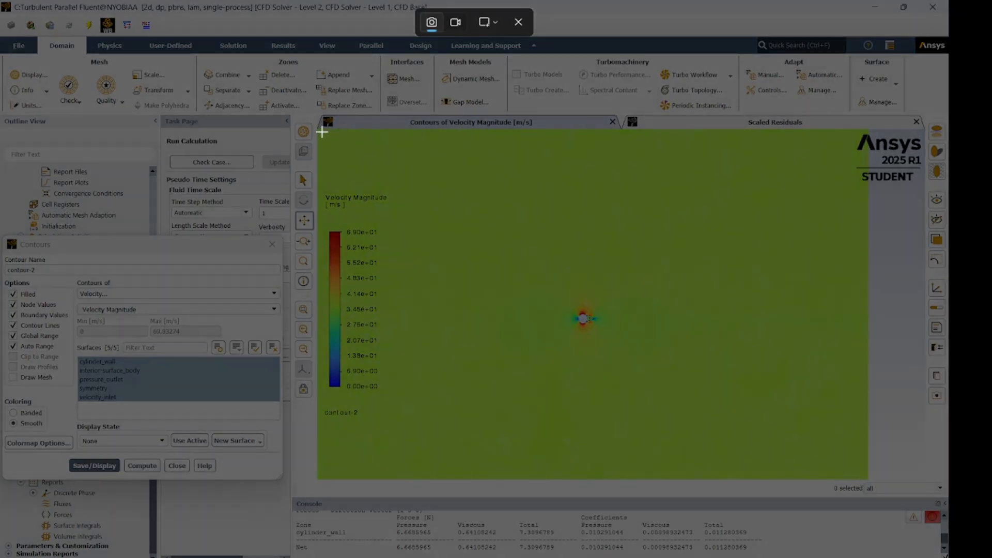
left_click_drag(318, 130, 925, 485)
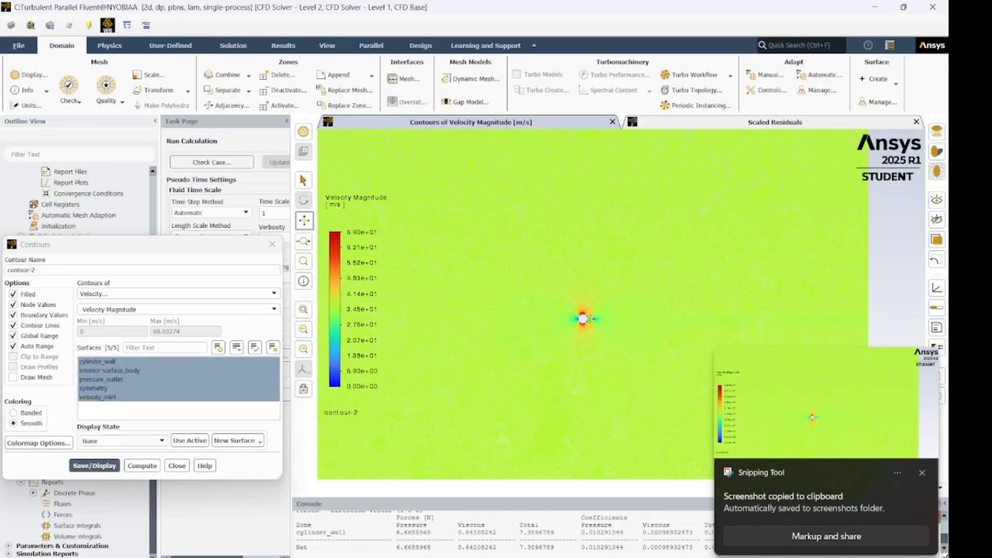
left_click(923, 472)
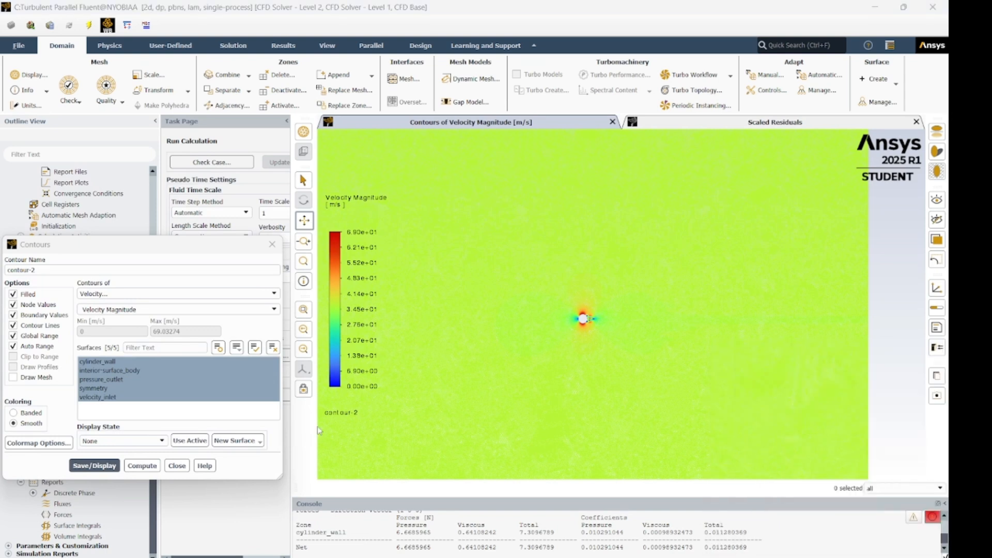
Switch to the turbulent CFD-Post session, capture a screenshot of the velocity streamlines around the cylinder, and dismiss the capture notification.
mouse_move(739, 556)
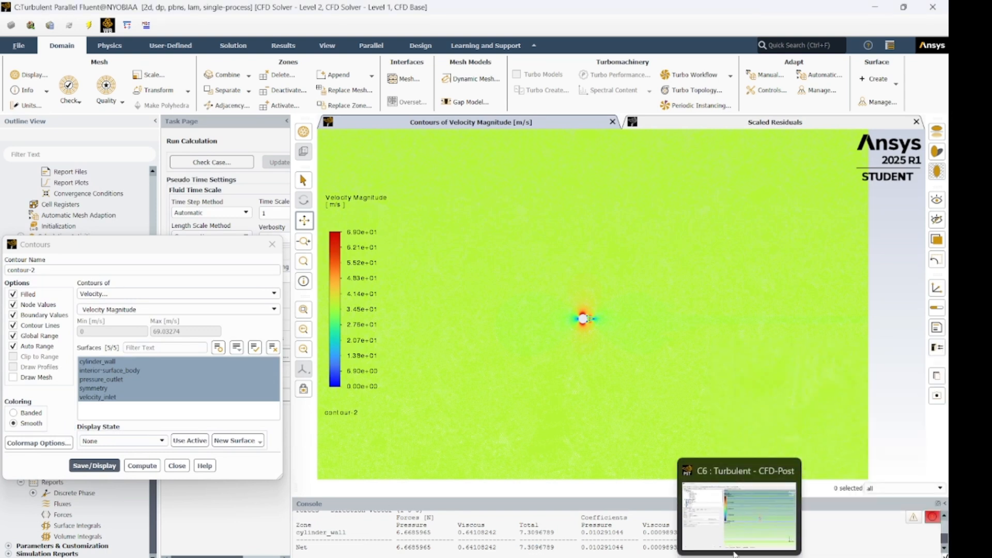
left_click(725, 532)
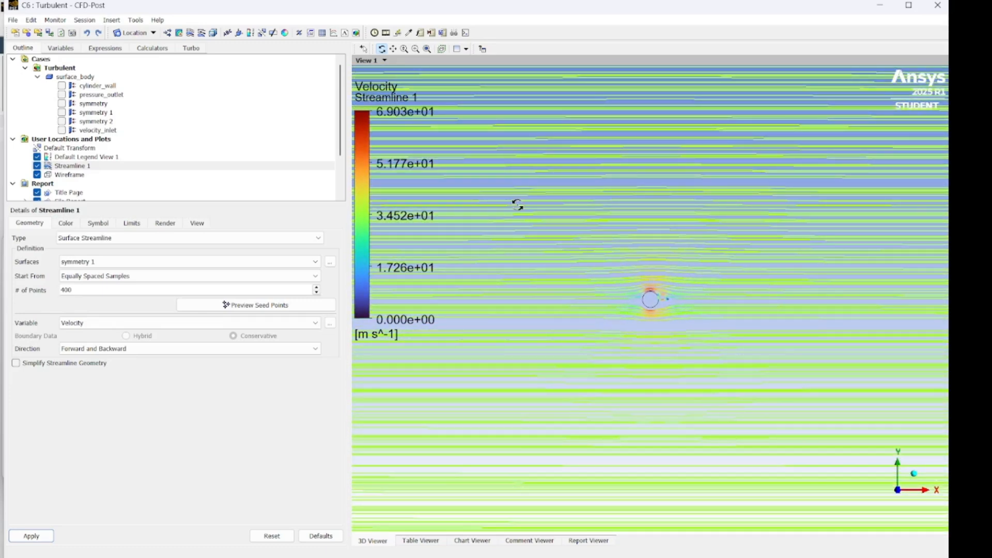
key("super+shift+s")
left_click_drag(353, 69, 947, 532)
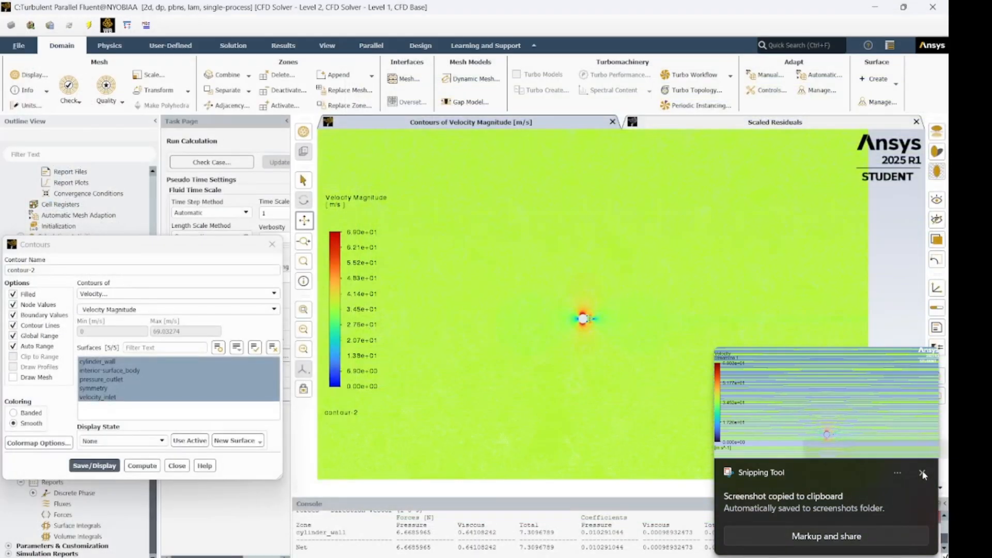
left_click(921, 472)
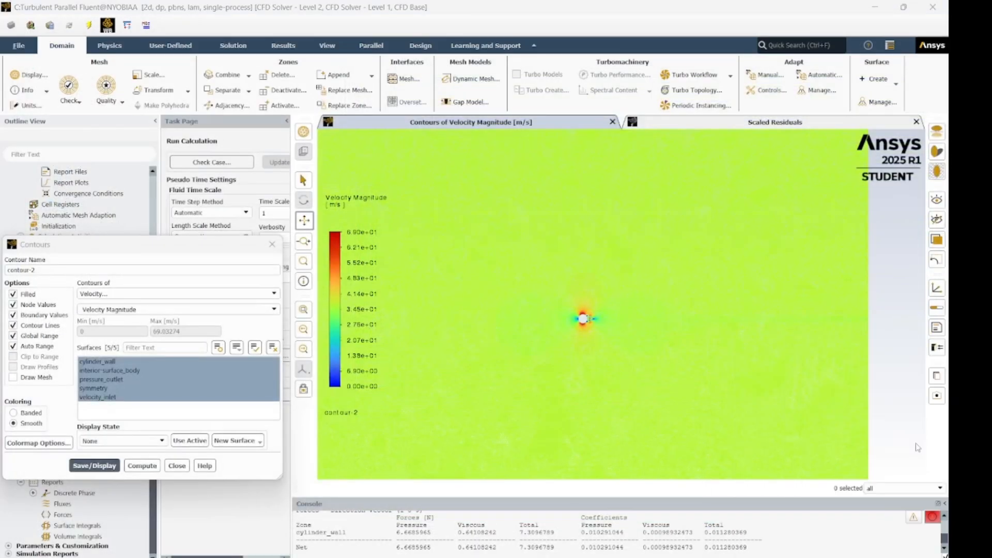
Exit the turbulent Fluent session, using the settings changes for the current calculation only.
left_click(932, 6)
left_click(466, 301)
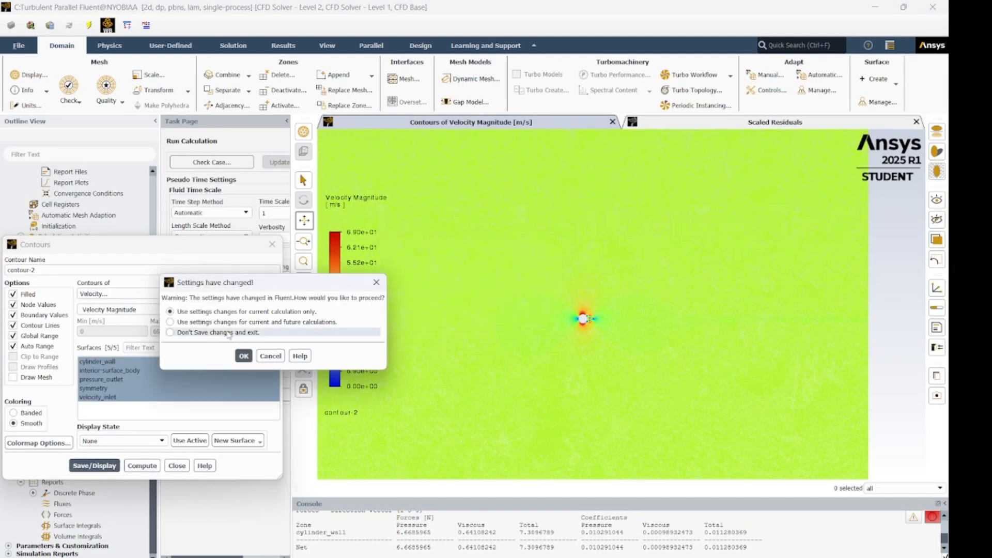
left_click(245, 356)
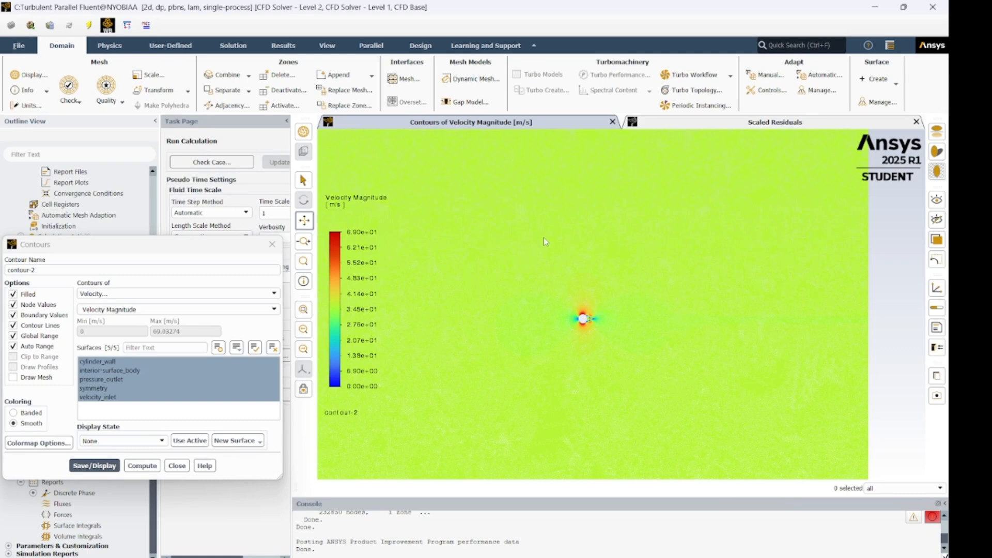
Switch to Workbench and open the Solution of the Laminar system in Fluent.
key("alt+Tab")
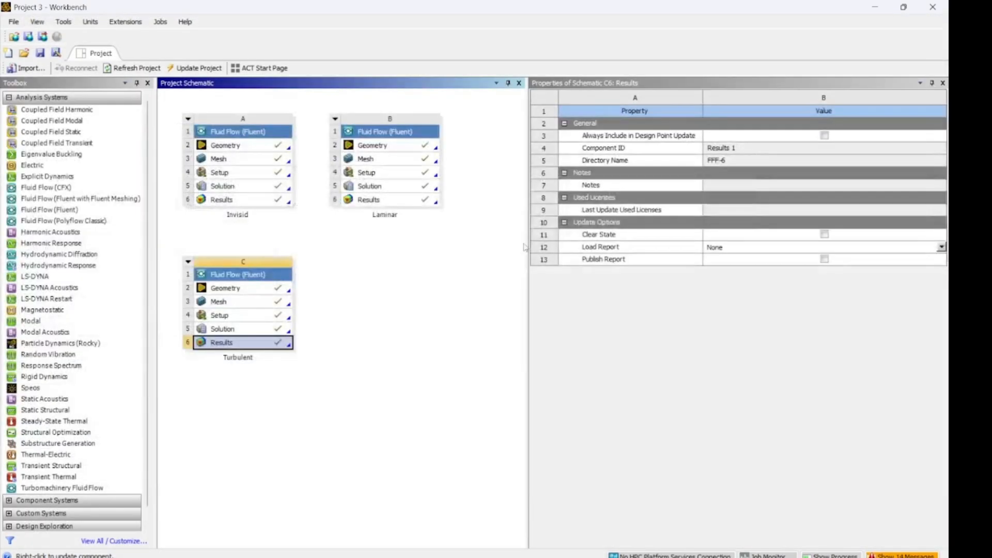
left_click(484, 293)
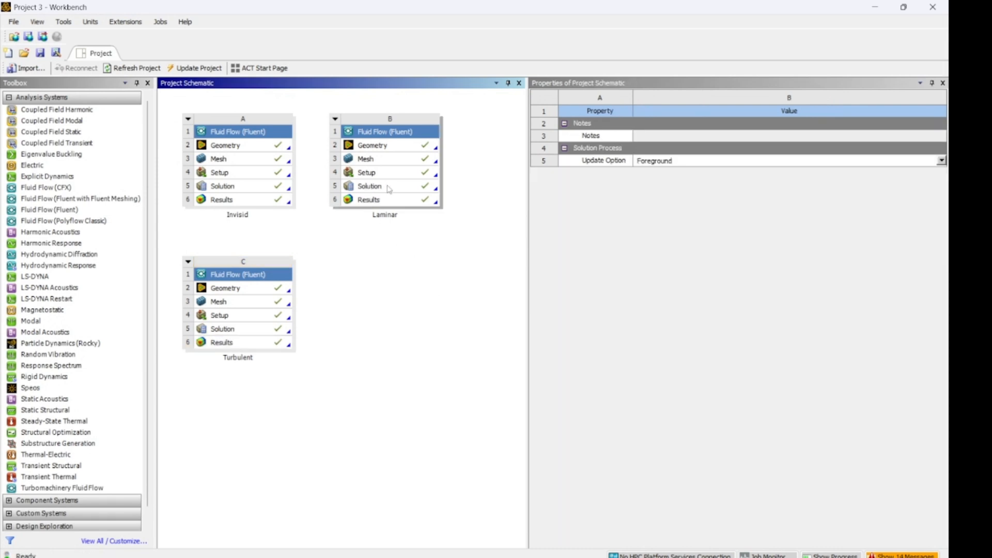
double_click(408, 190)
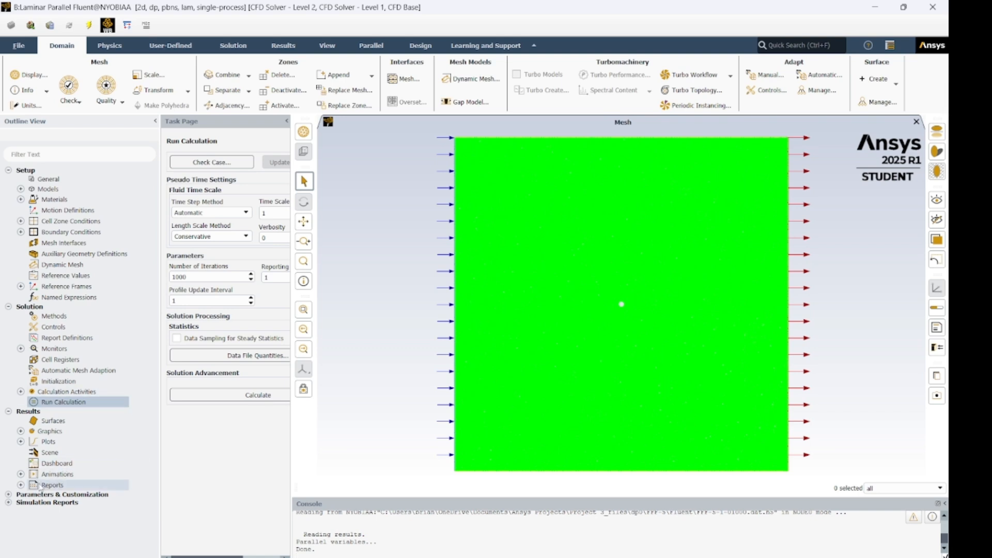
Plot the saved static pressure XY plot xy-plot-1 for cylinder_wall in the laminar case, and close the plot settings.
left_click(21, 431)
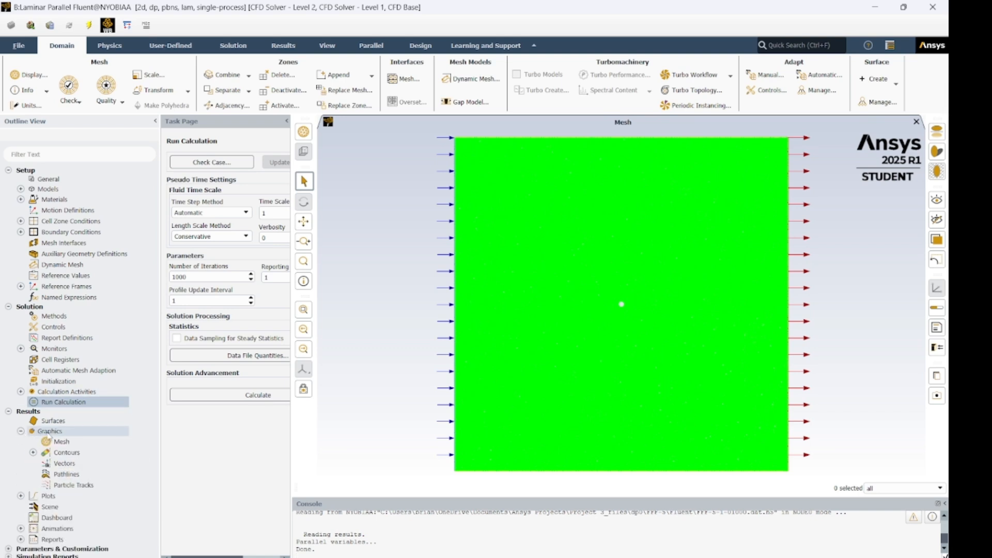
left_click(32, 453)
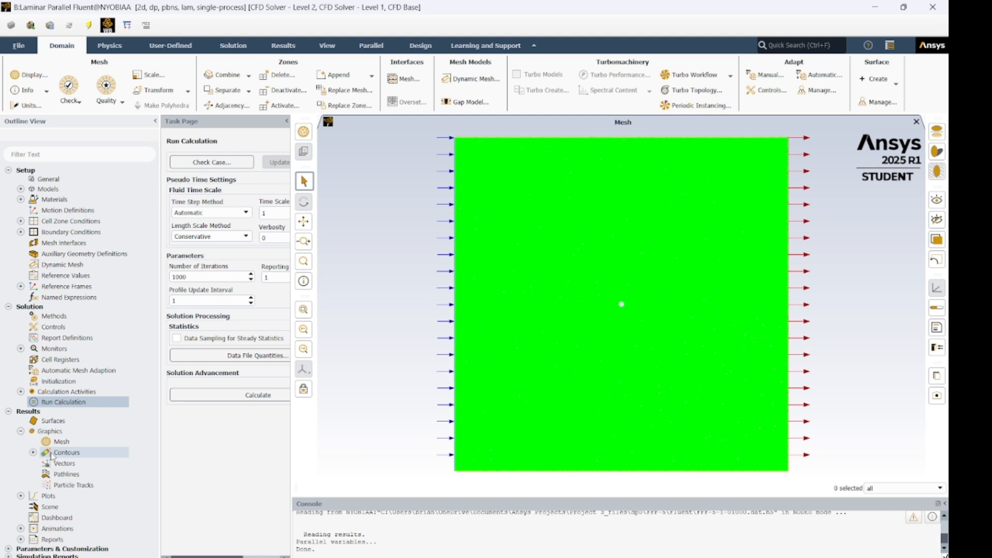
left_click(32, 452)
left_click(21, 496)
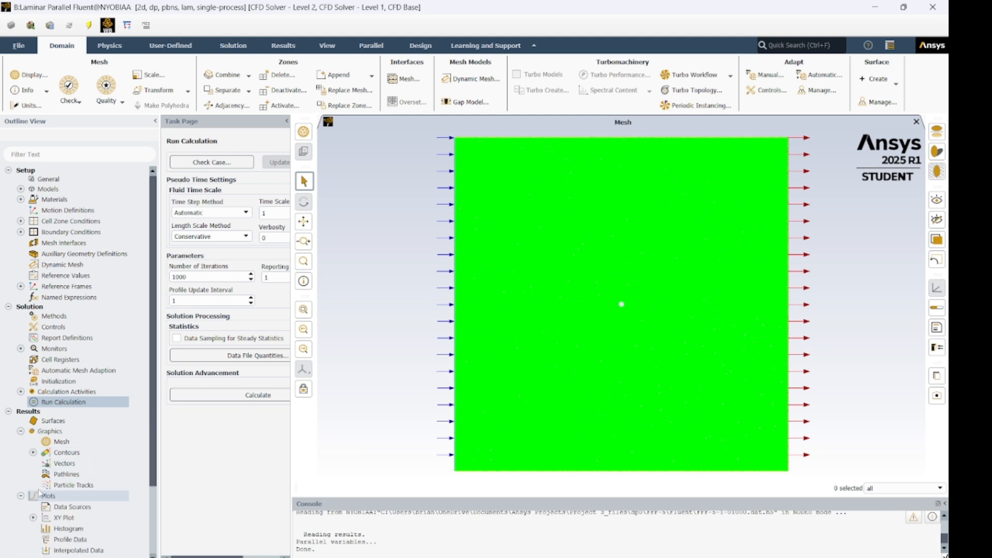
scroll(32, 474, "down", 3)
left_click(33, 435)
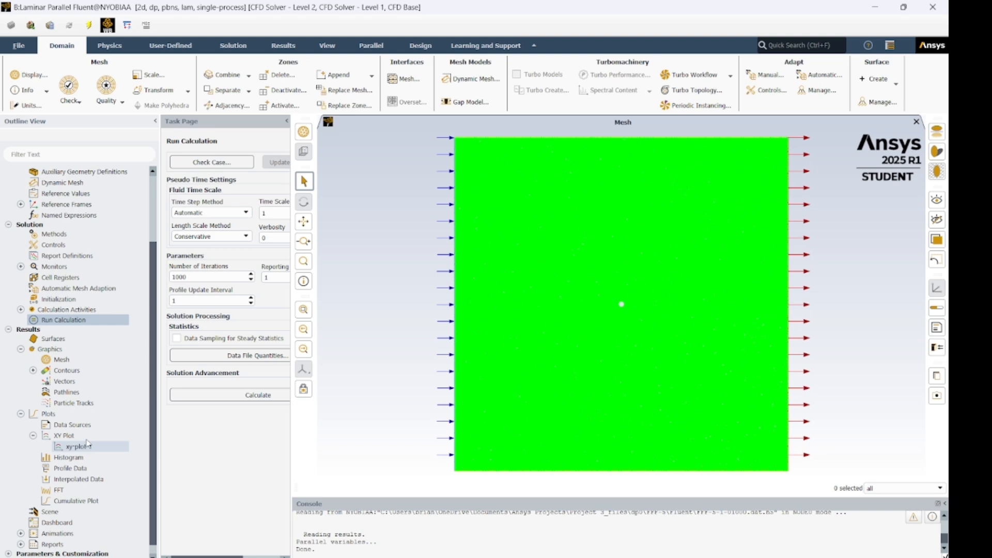
double_click(77, 447)
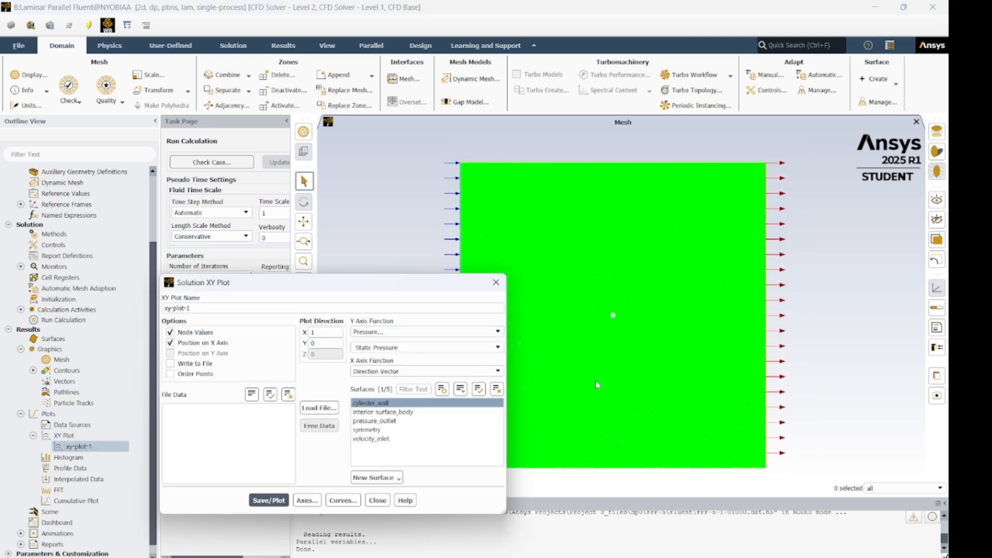
left_click(271, 500)
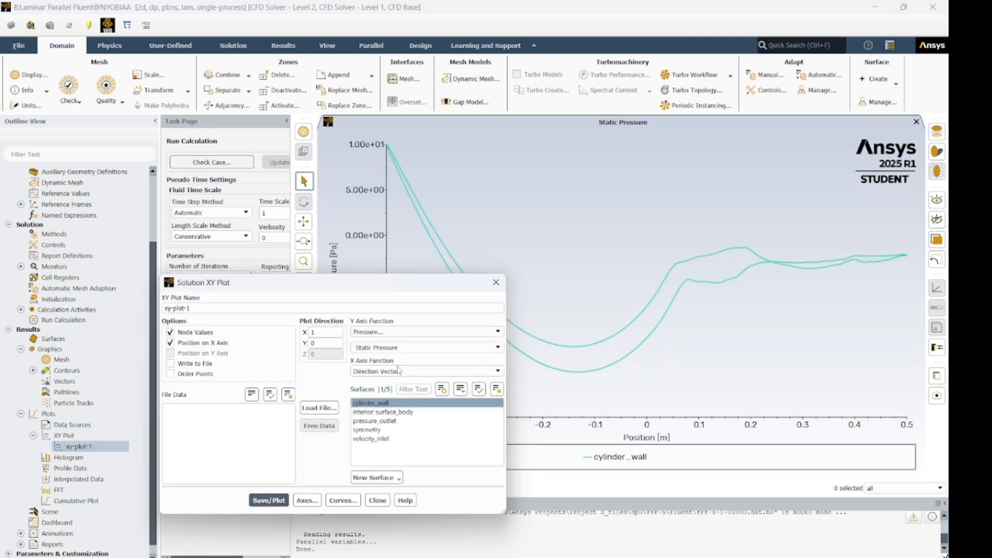
left_click(497, 283)
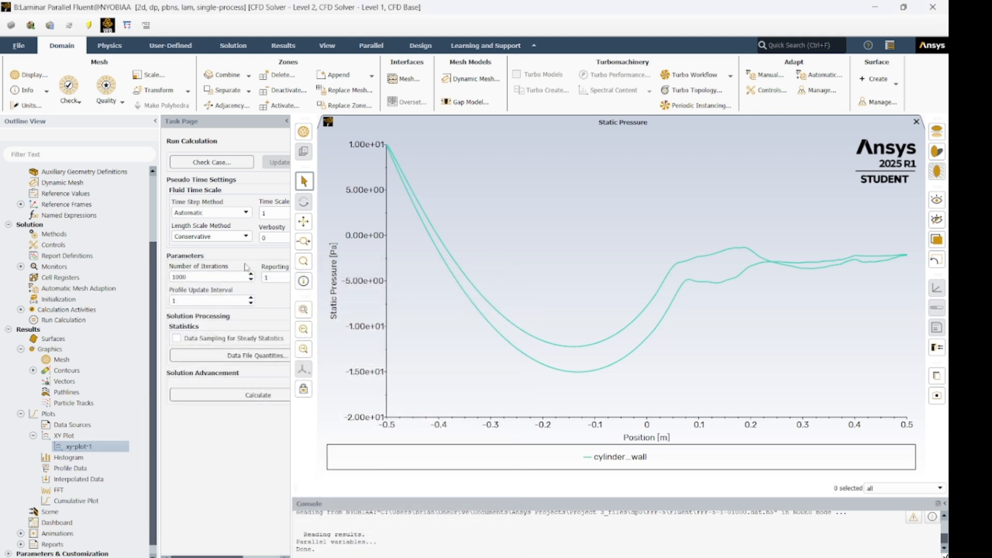
Print the force report for cylinder_wall along the X direction (1, 0) in the laminar case, and close the report settings.
scroll(98, 337, "down", 1)
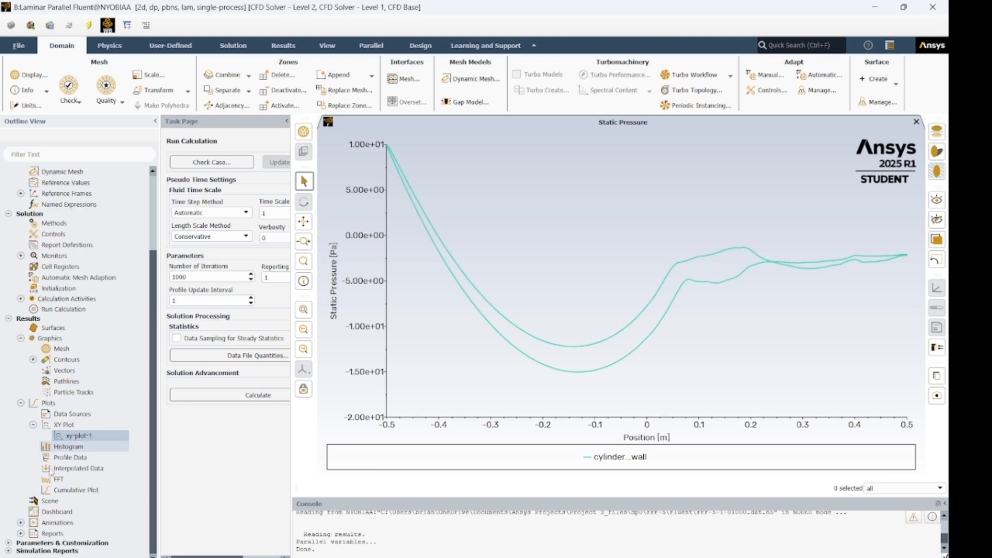
left_click(21, 533)
scroll(22, 535, "down", 1)
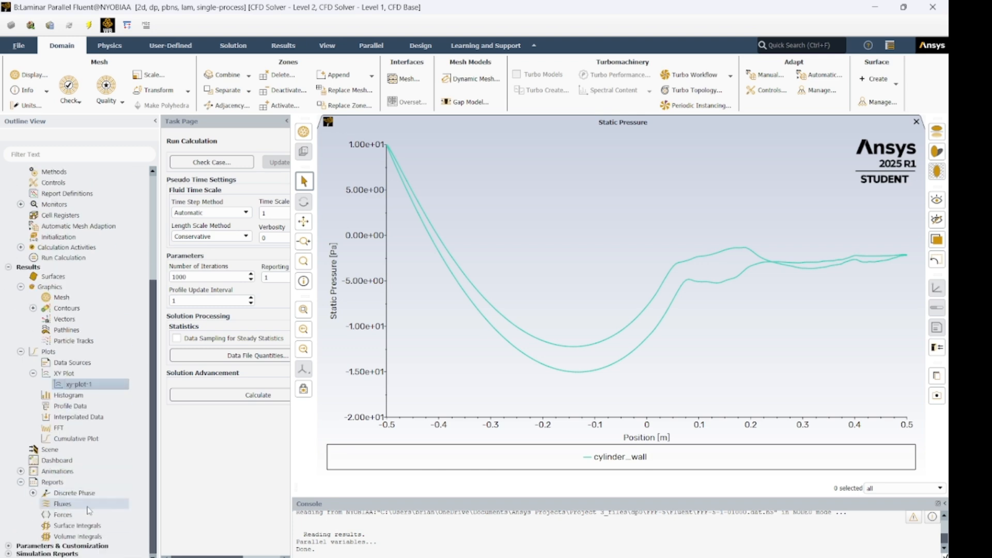
double_click(62, 514)
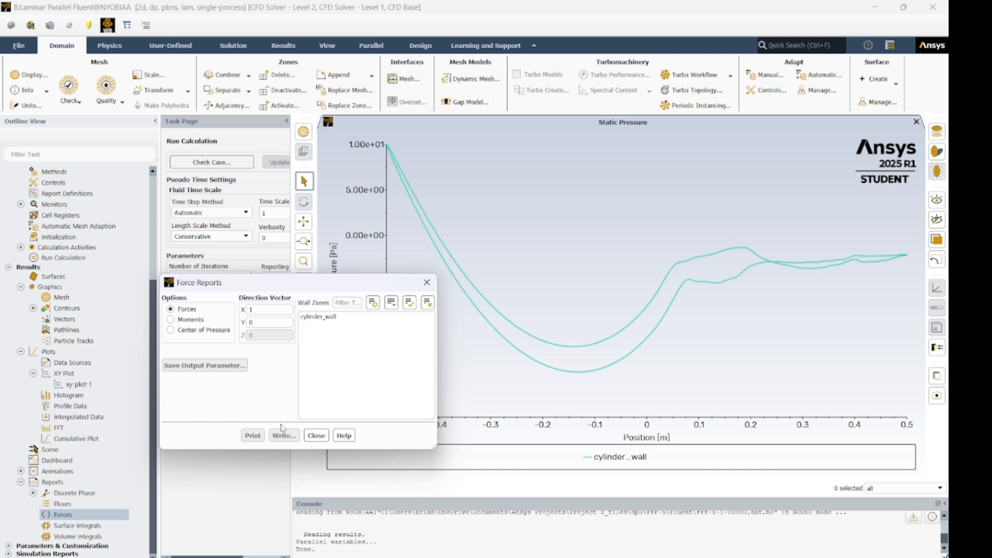
left_click(320, 317)
left_click(253, 435)
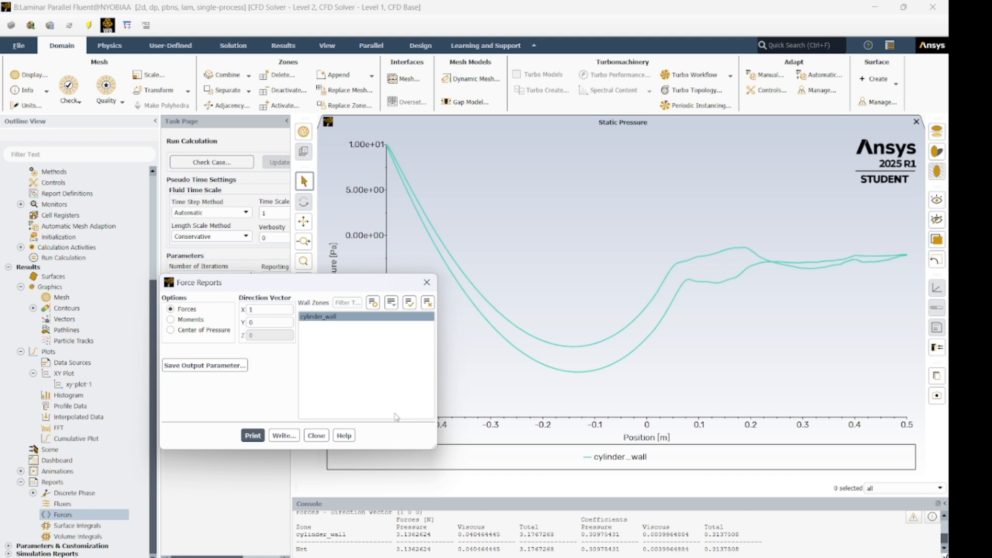
left_click(316, 436)
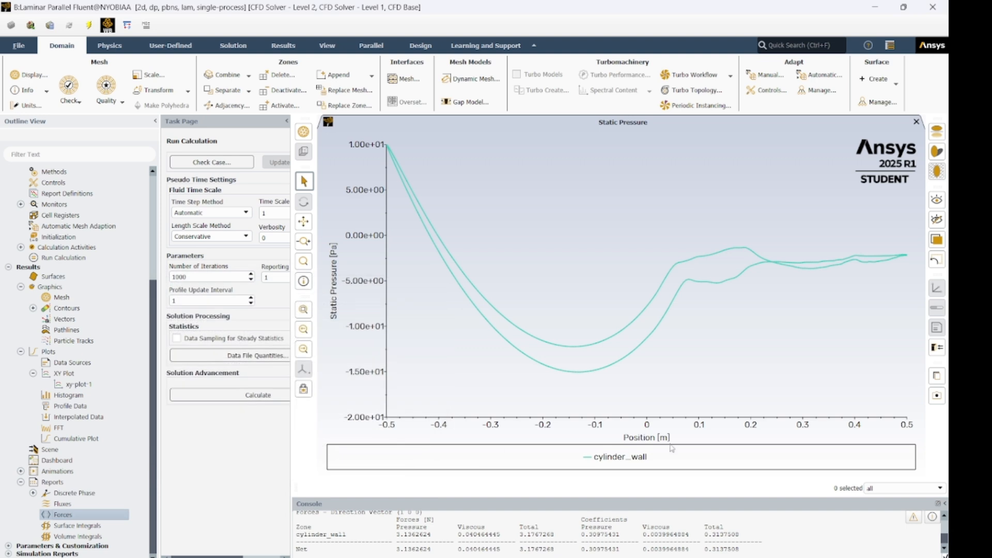
Quit the laminar Fluent session, and exit Workbench with the modified project saved.
left_click(932, 8)
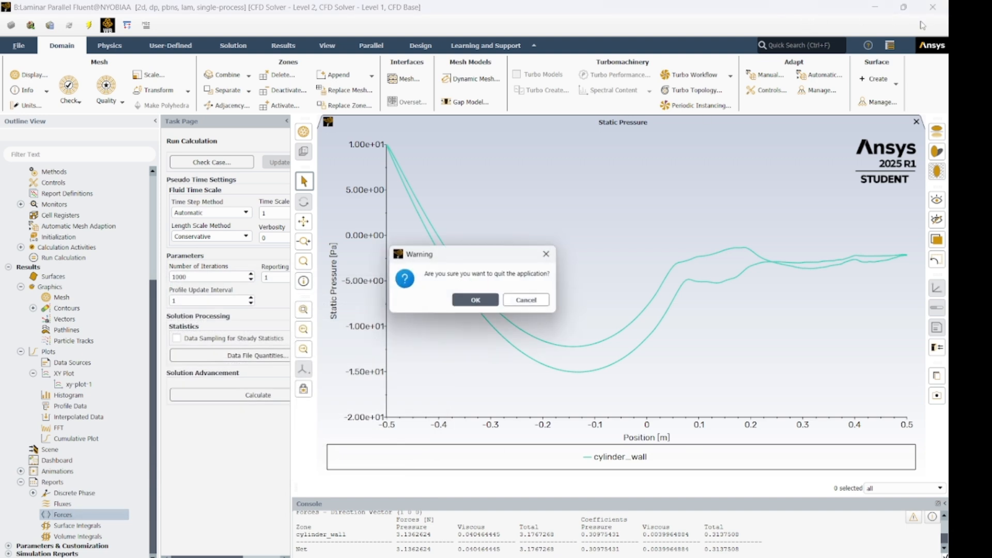
left_click(474, 302)
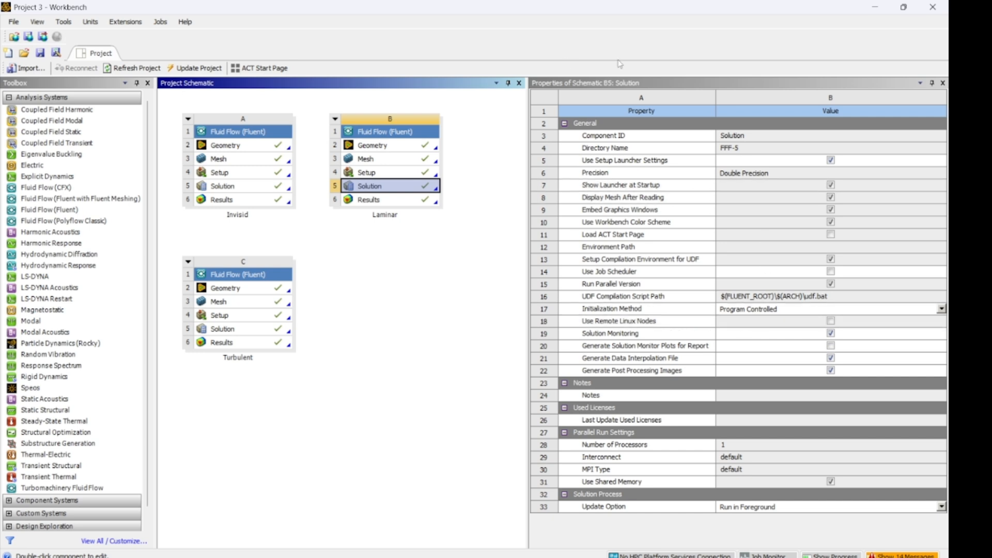
left_click(475, 148)
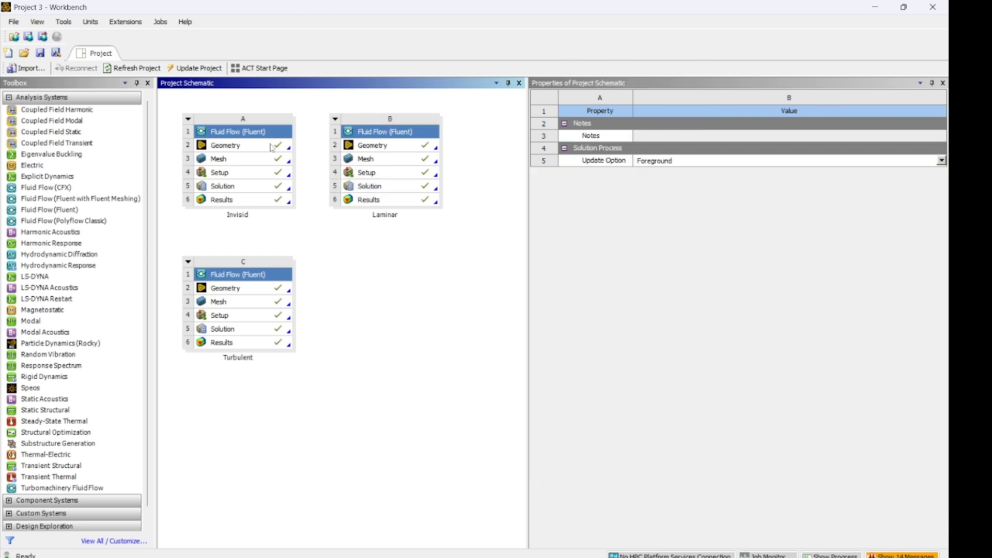
left_click(933, 7)
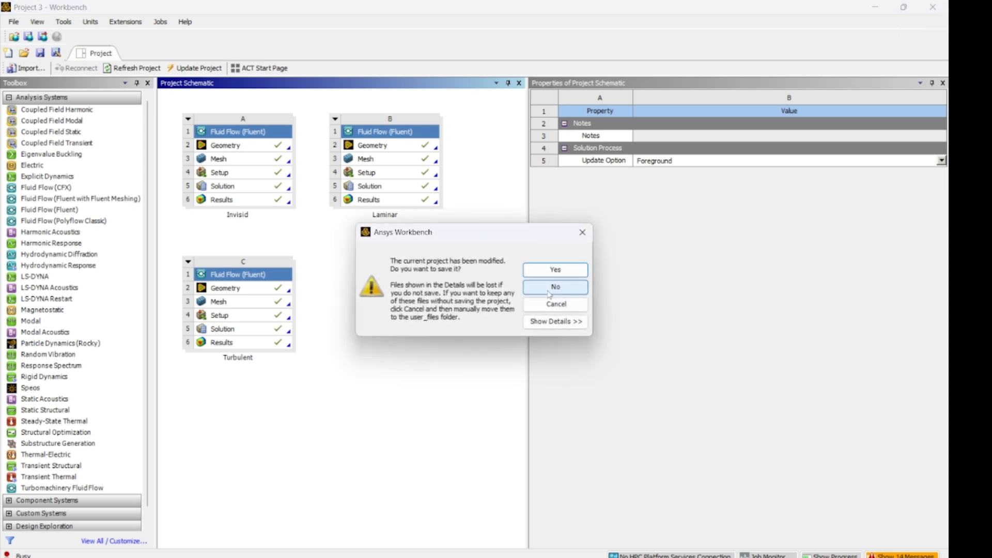
left_click(551, 271)
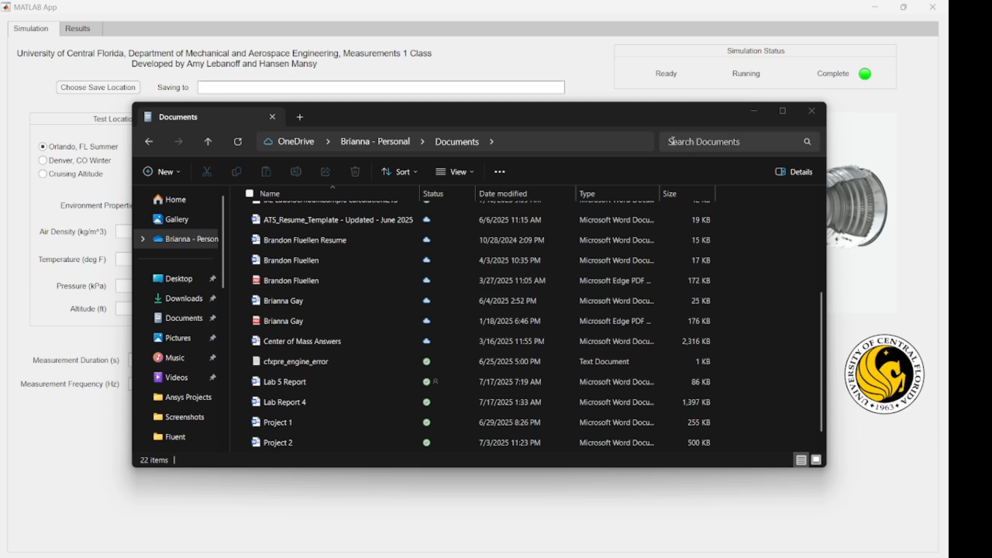
Close the Documents folder window and minimize the MATLAB App to clear the desktop.
scroll(372, 282, "up", 3)
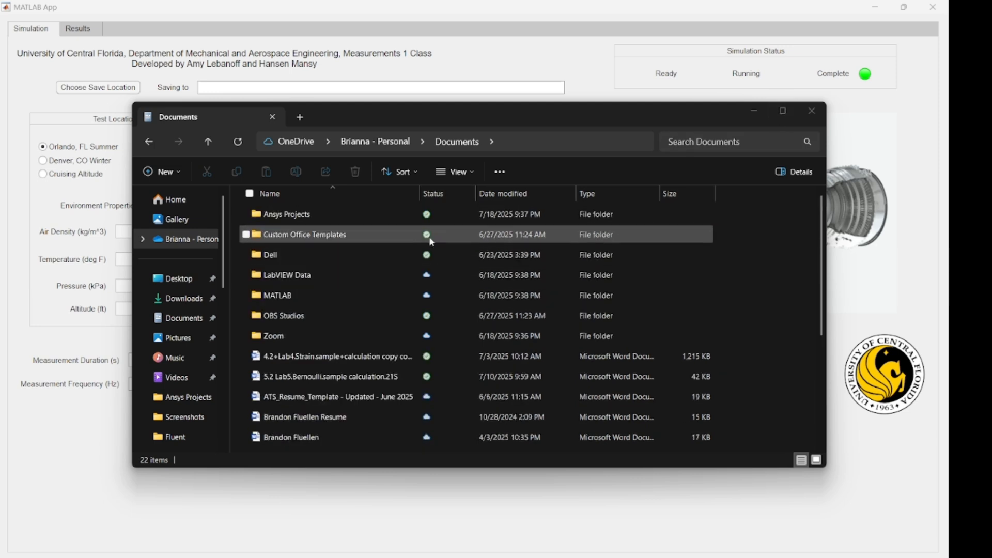
left_click(811, 110)
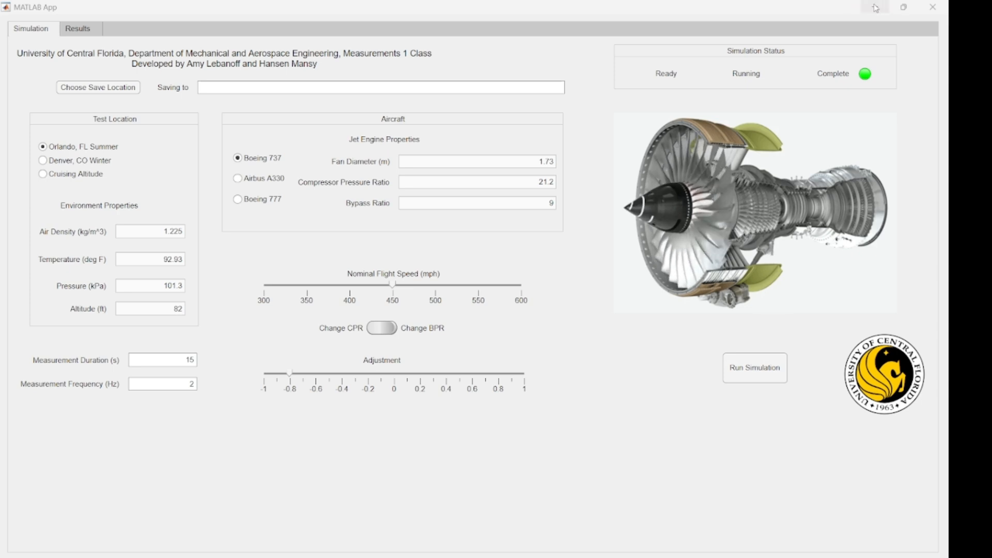
left_click(872, 6)
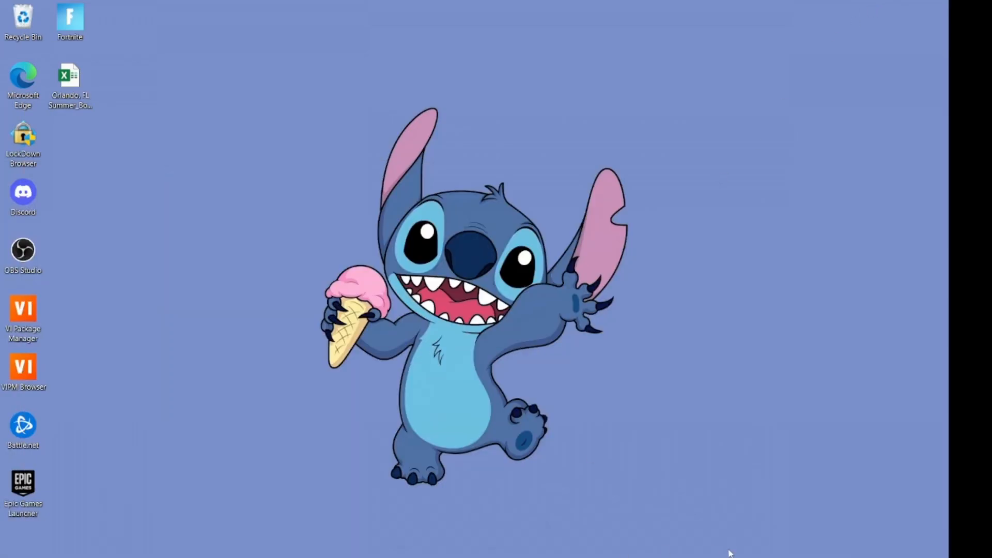